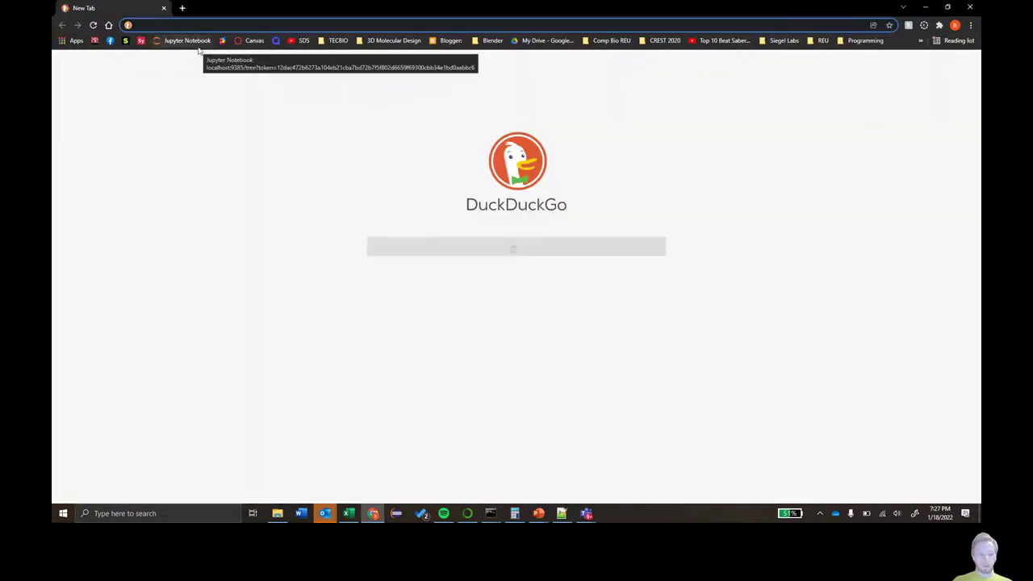
# Search for 'openbabel' and go to the Open Babel wiki's Category:Installation page.
pyautogui.write('openbabel')
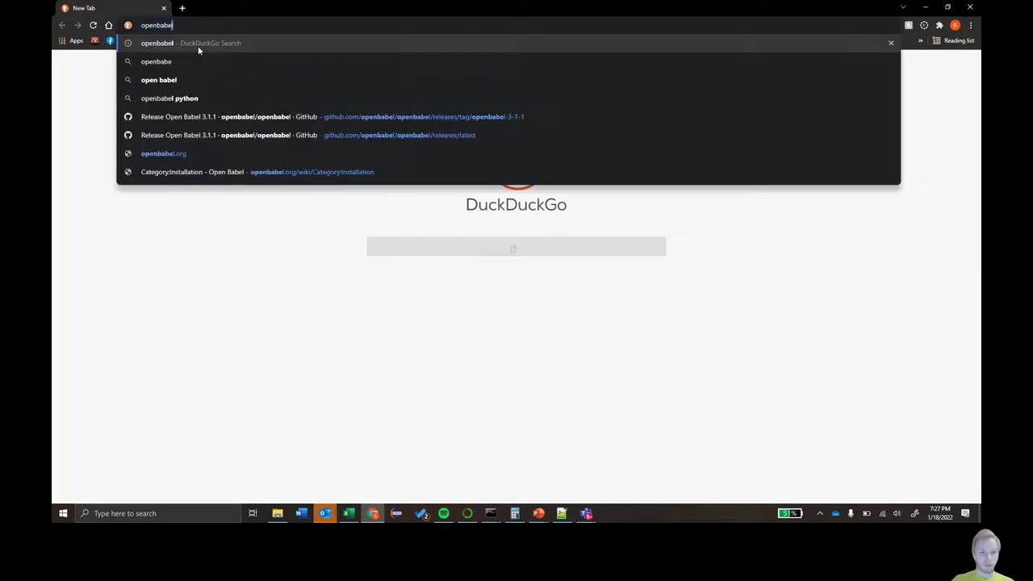
pyautogui.press('Return')
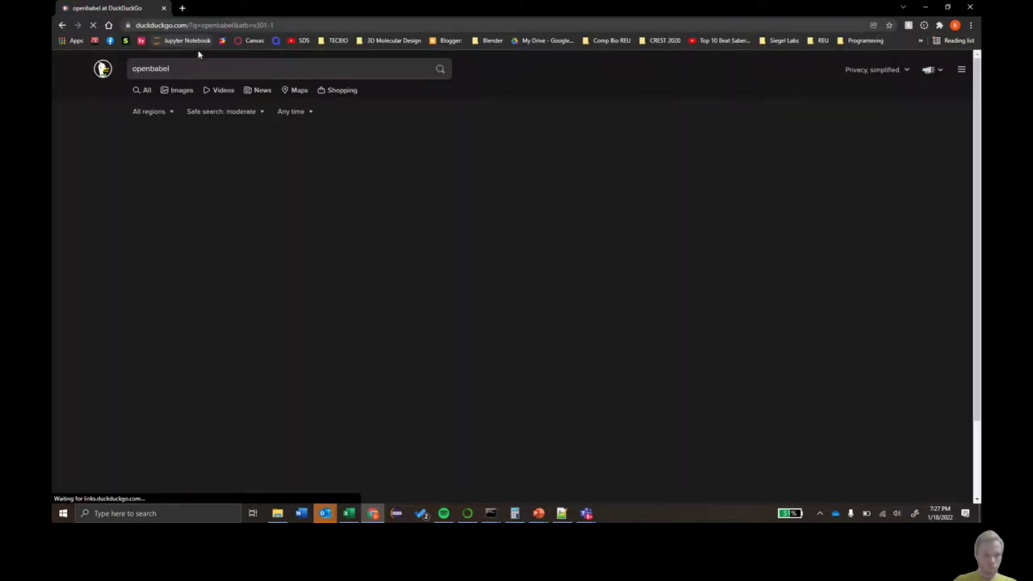
pyautogui.click(173, 152)
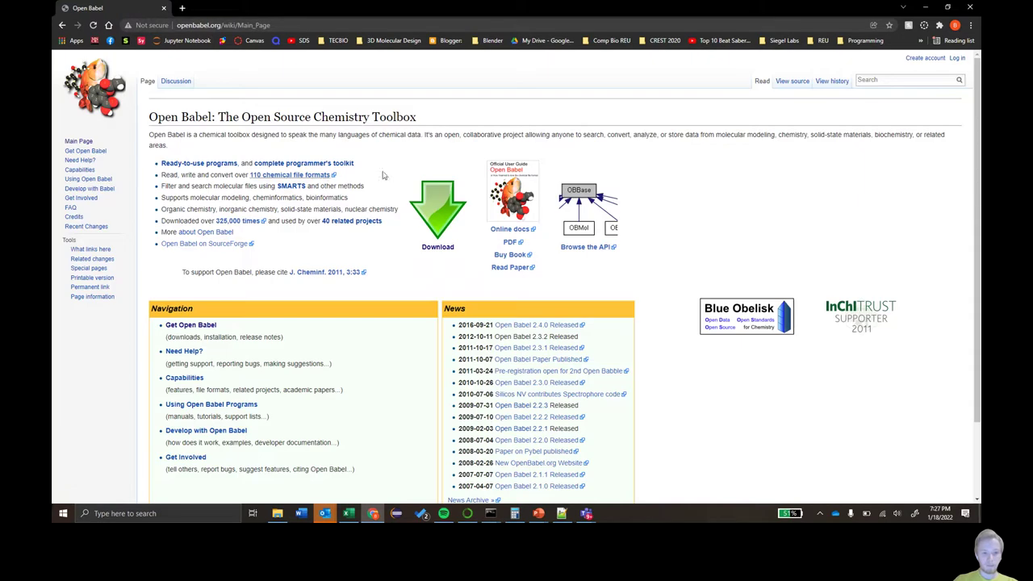
pyautogui.click(431, 214)
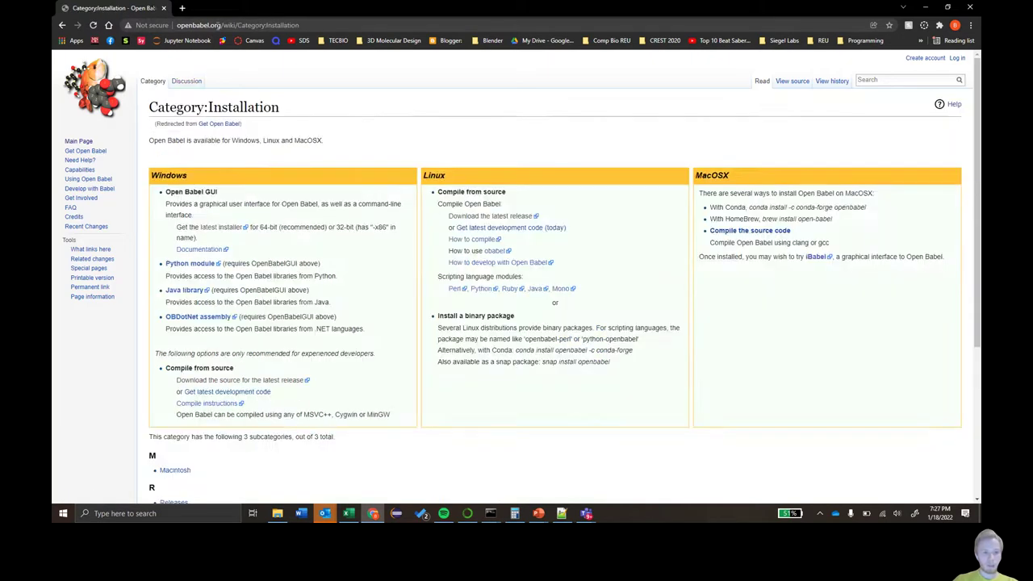
pyautogui.click(218, 26)
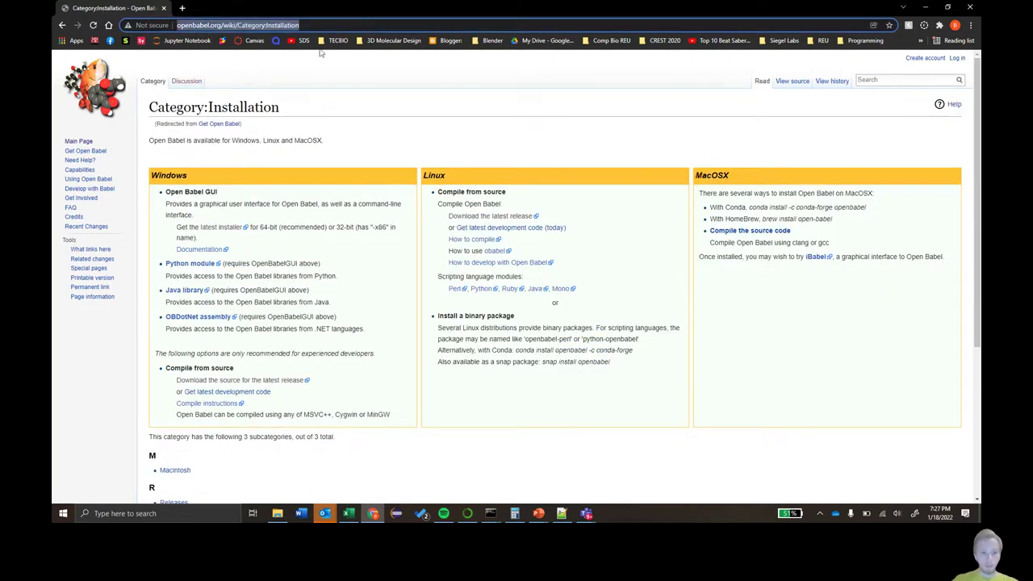
pyautogui.click(375, 111)
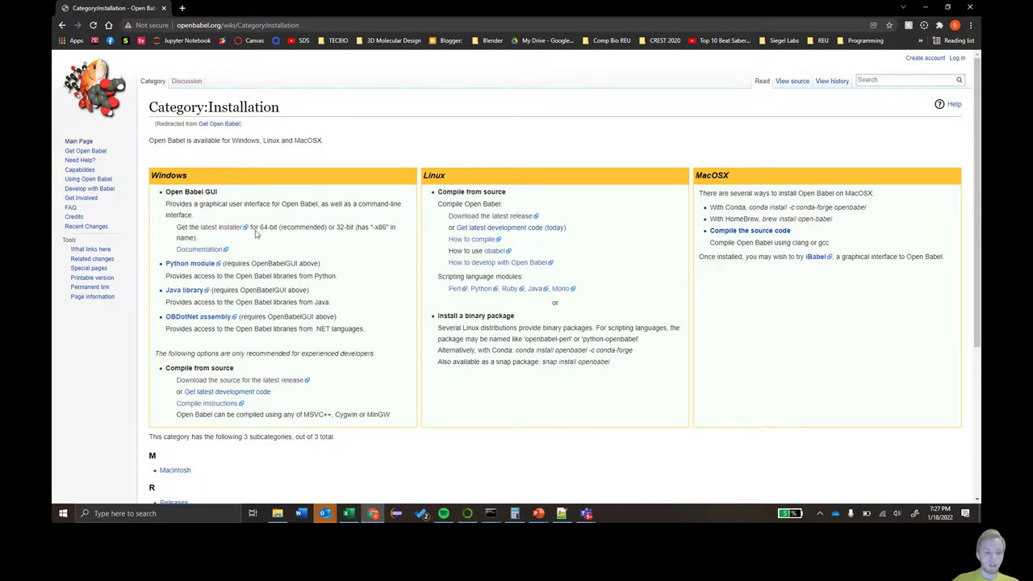
# Download OpenBabel-3.1.1.exe from the latest release and dismiss the access error when opening it.
pyautogui.click(228, 229)
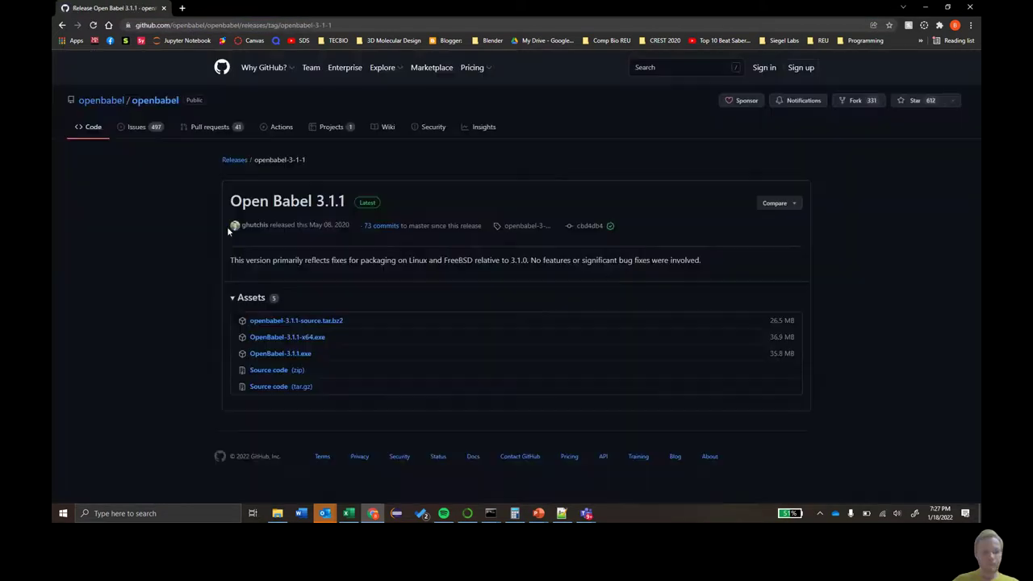
pyautogui.click(306, 358)
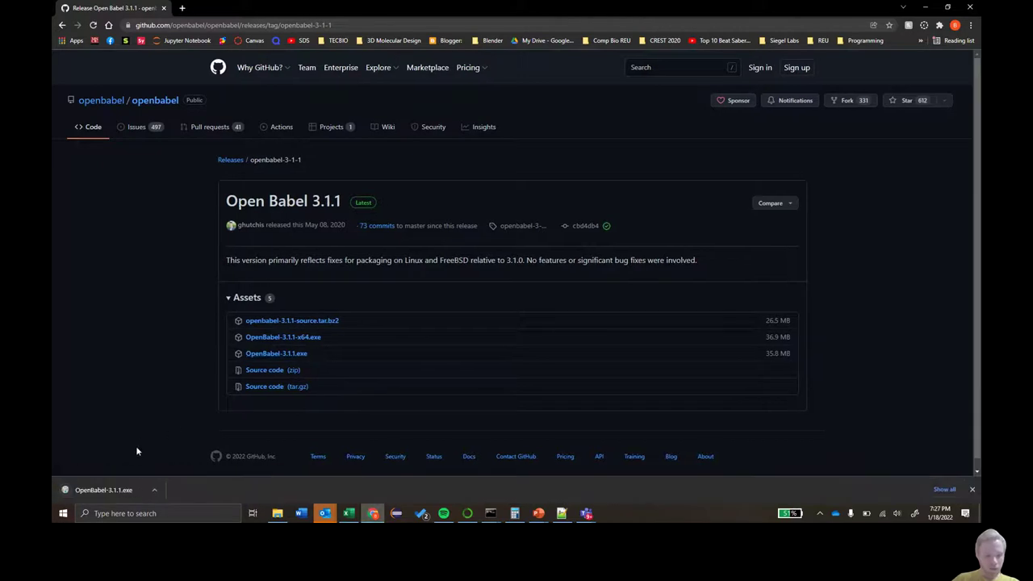
pyautogui.click(120, 486)
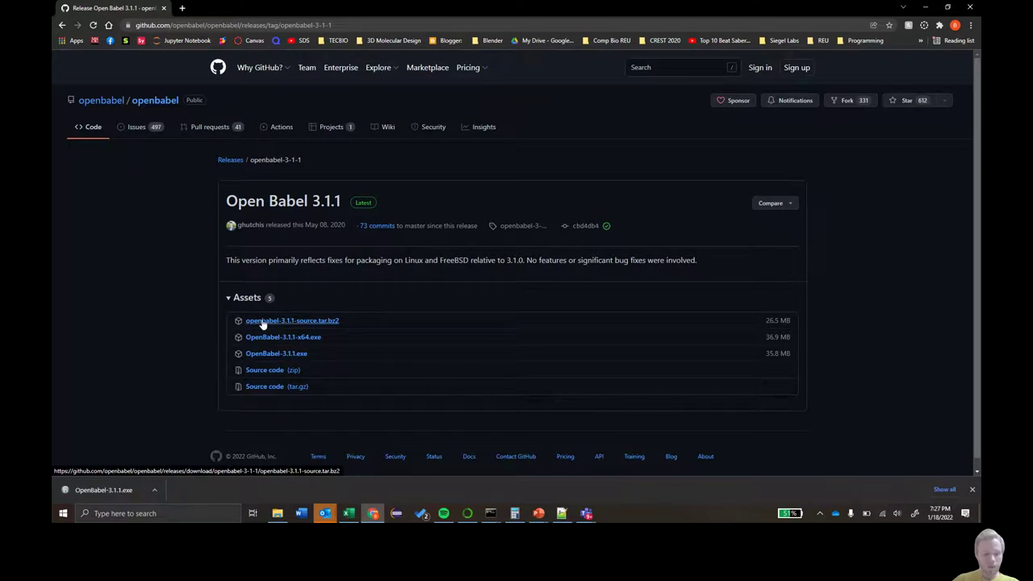
pyautogui.click(129, 494)
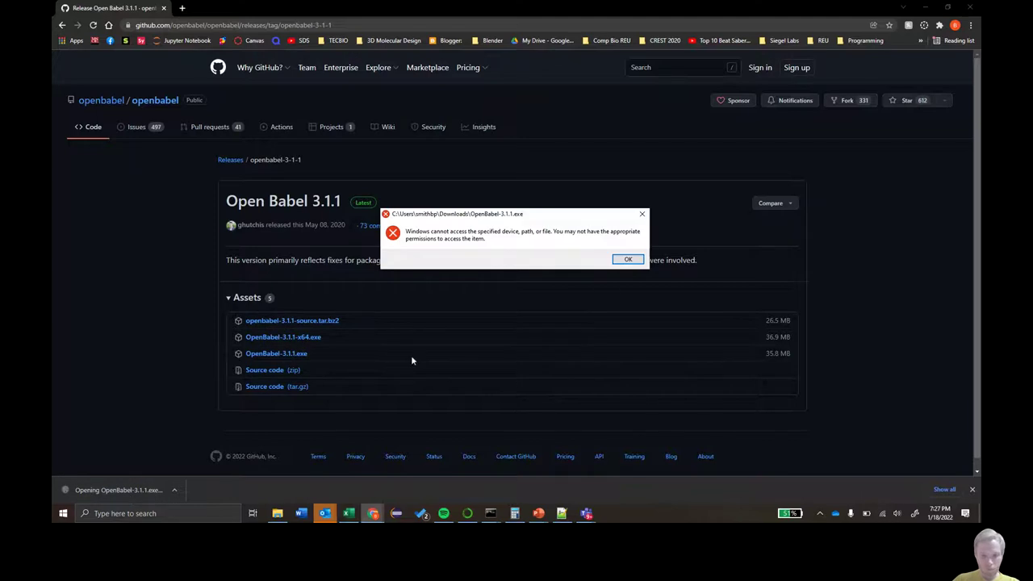
pyautogui.click(625, 258)
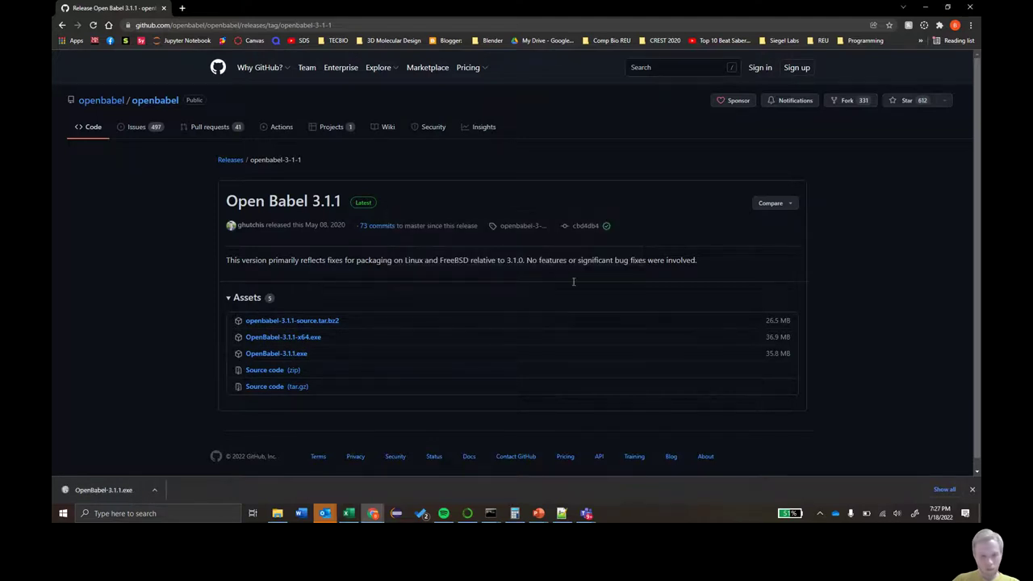
# Download the 64-bit OpenBabel-3.1.1-x64.exe installer and run it, approving the permission prompt.
pyautogui.click(307, 344)
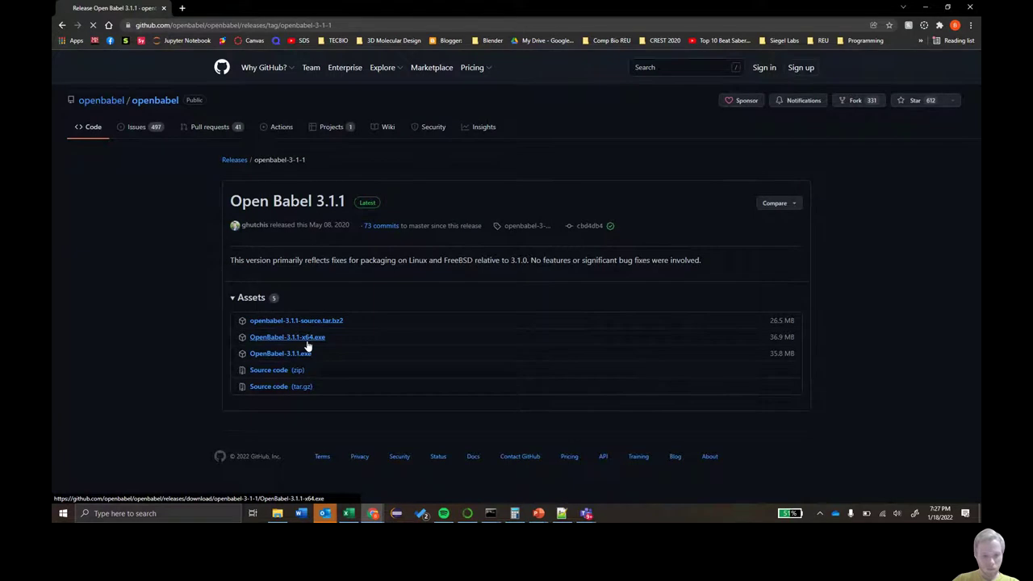
pyautogui.click(118, 491)
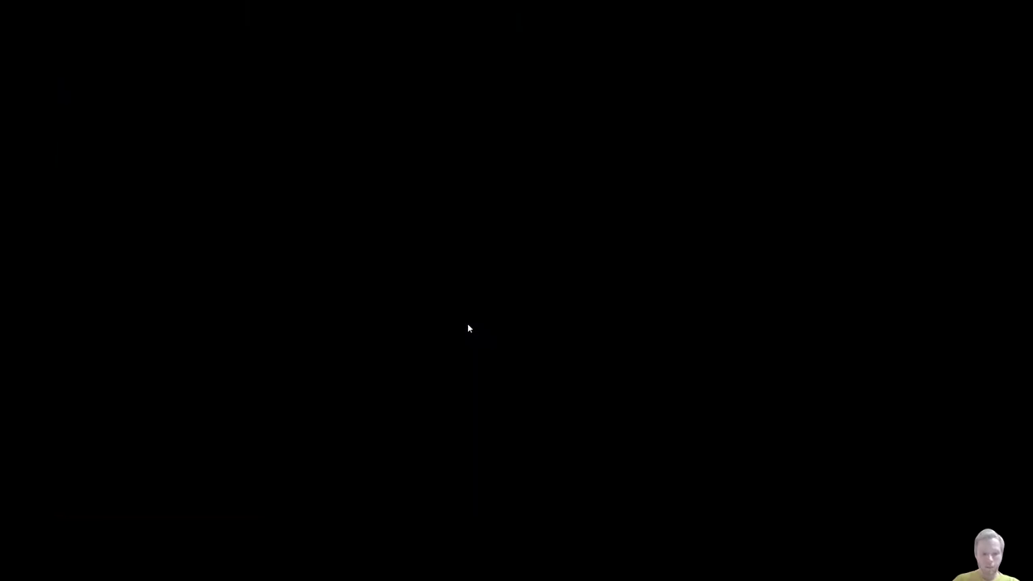
pyautogui.click(468, 325)
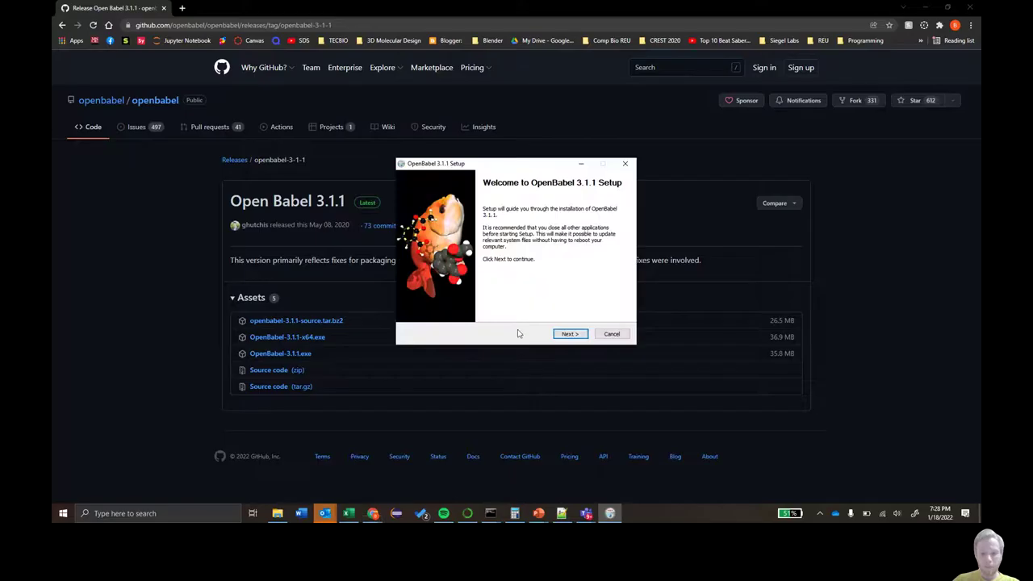
# Install Open Babel 3.1.1 with the default license, location and Start Menu folder, then finish setup.
pyautogui.click(580, 338)
pyautogui.click(580, 337)
pyautogui.click(580, 337)
pyautogui.click(580, 337)
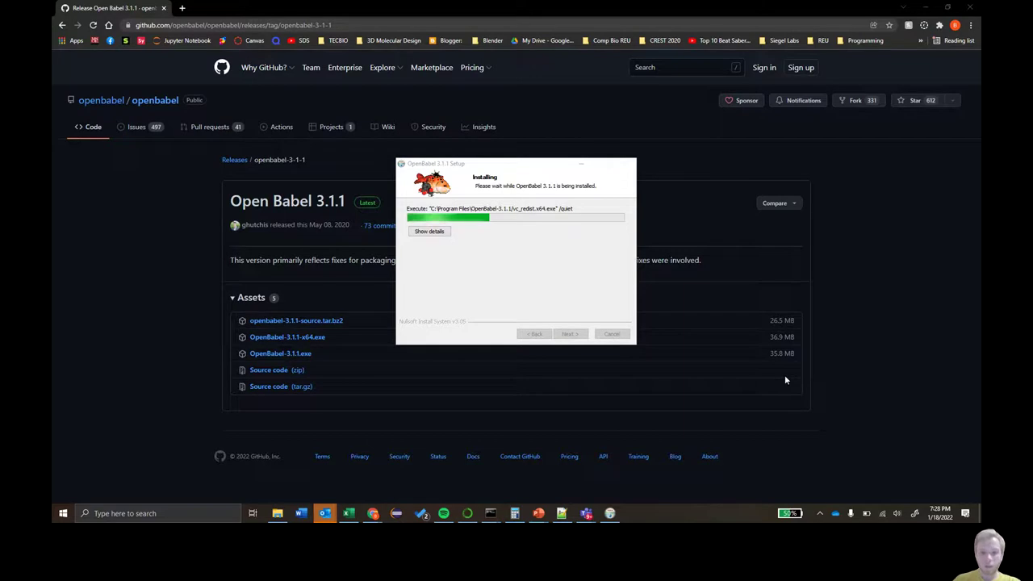
pyautogui.click(575, 306)
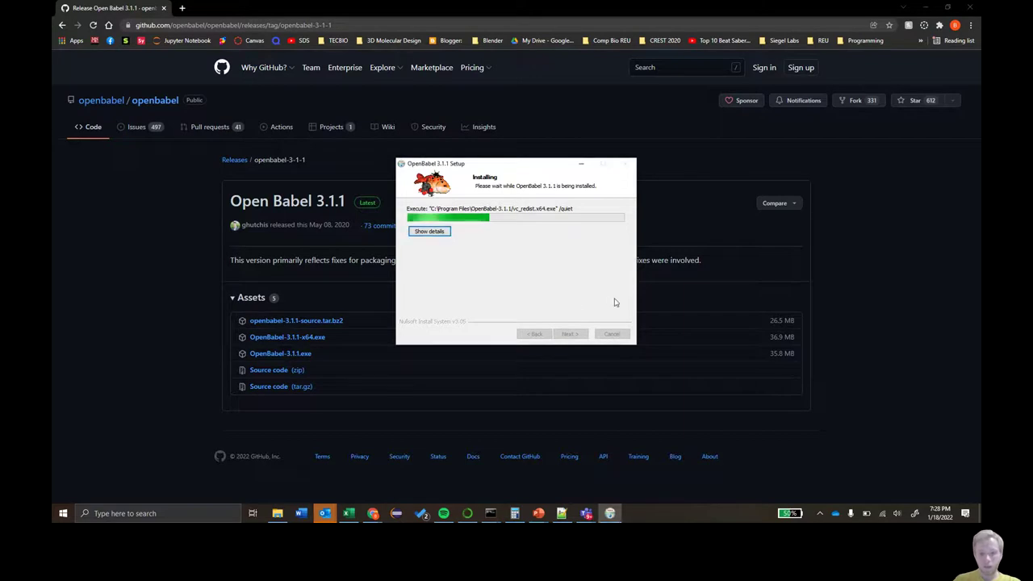
pyautogui.click(443, 235)
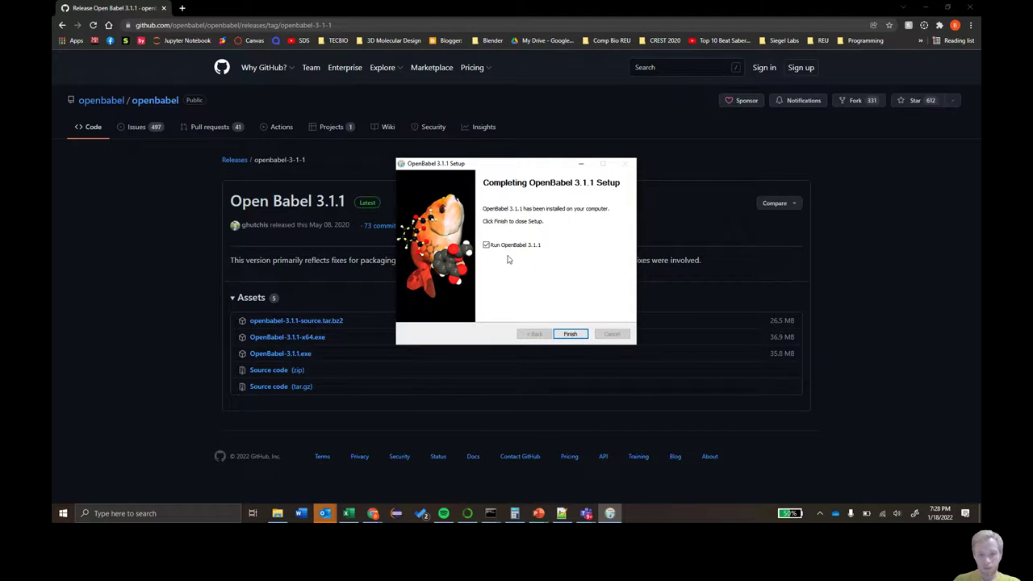
pyautogui.click(567, 332)
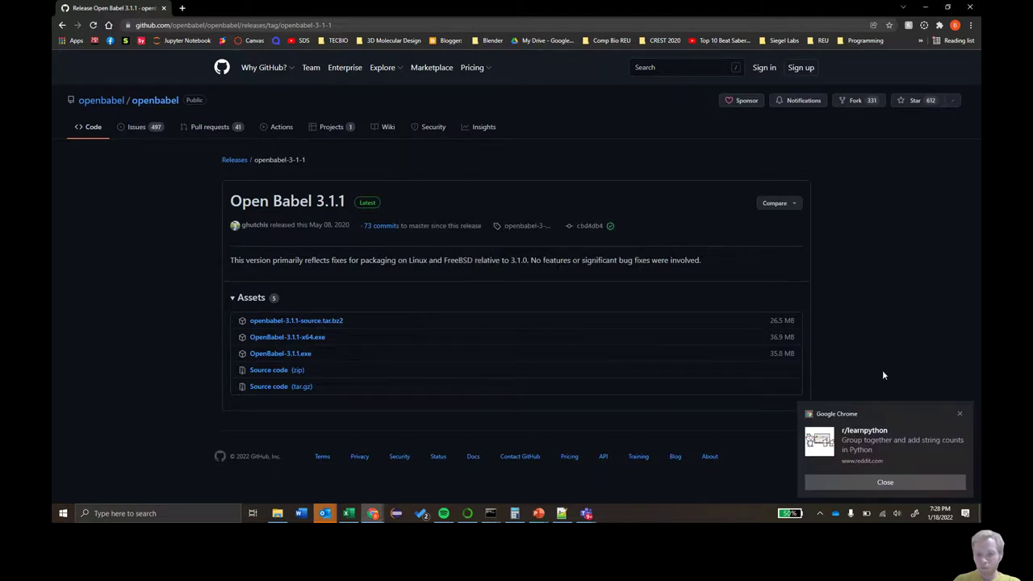
pyautogui.click(957, 413)
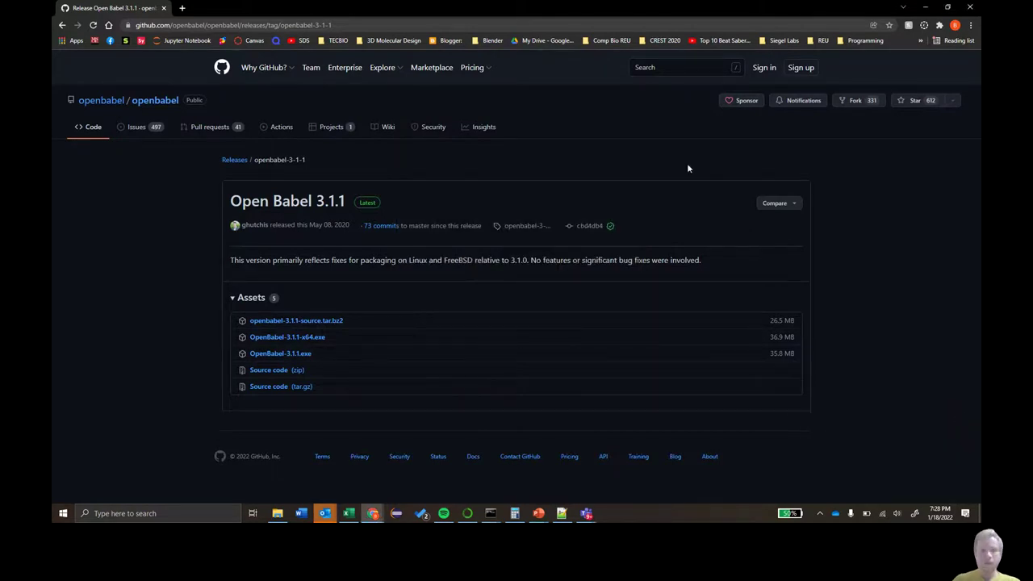
# Search 'notepad ++' in a new tab and download and run the npp.8.2.Installer.x64.exe installer.
pyautogui.click(182, 8)
pyautogui.write('notepad ++')
pyautogui.press('Return')
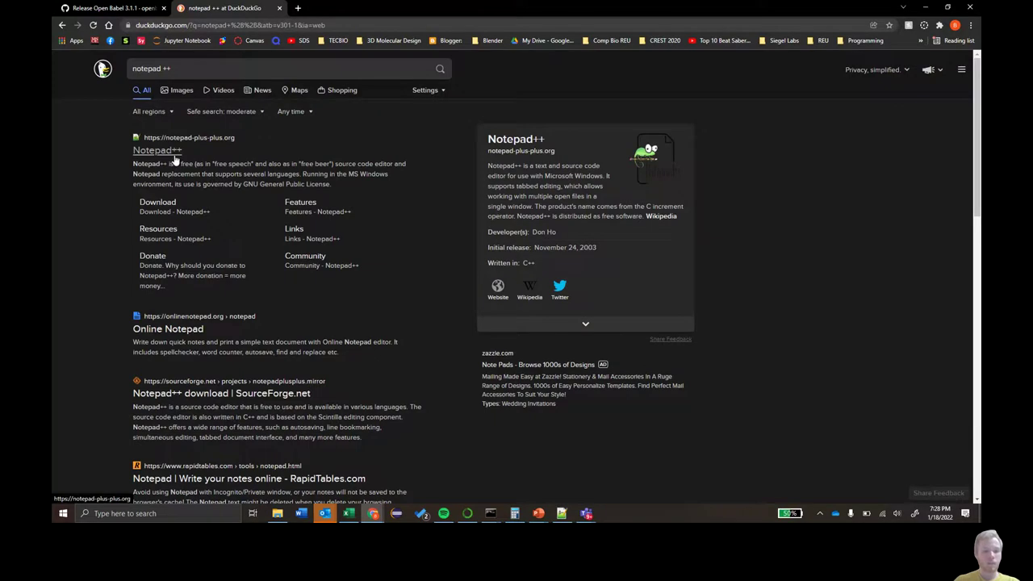
pyautogui.click(175, 158)
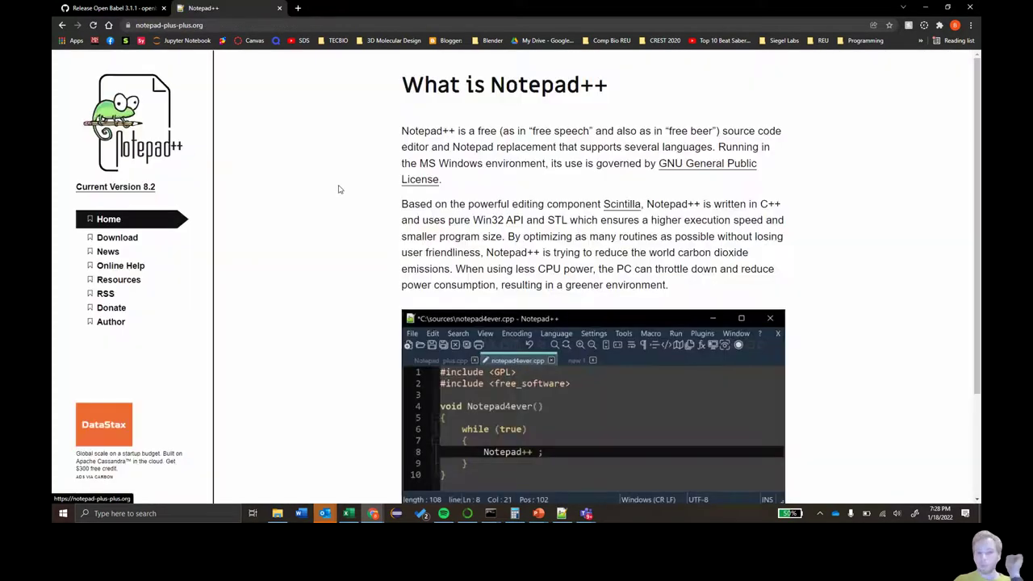
pyautogui.click(133, 241)
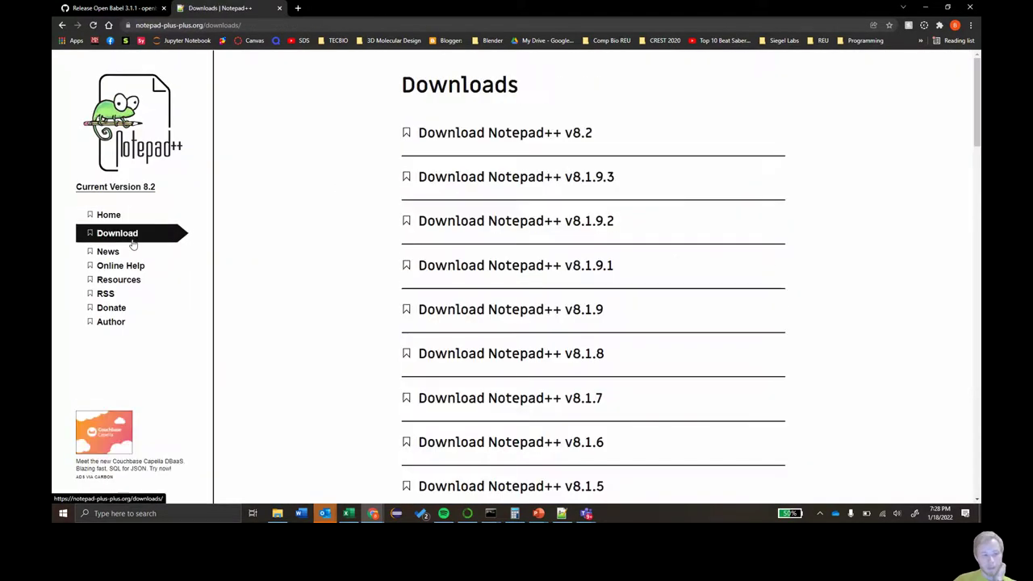
pyautogui.click(499, 144)
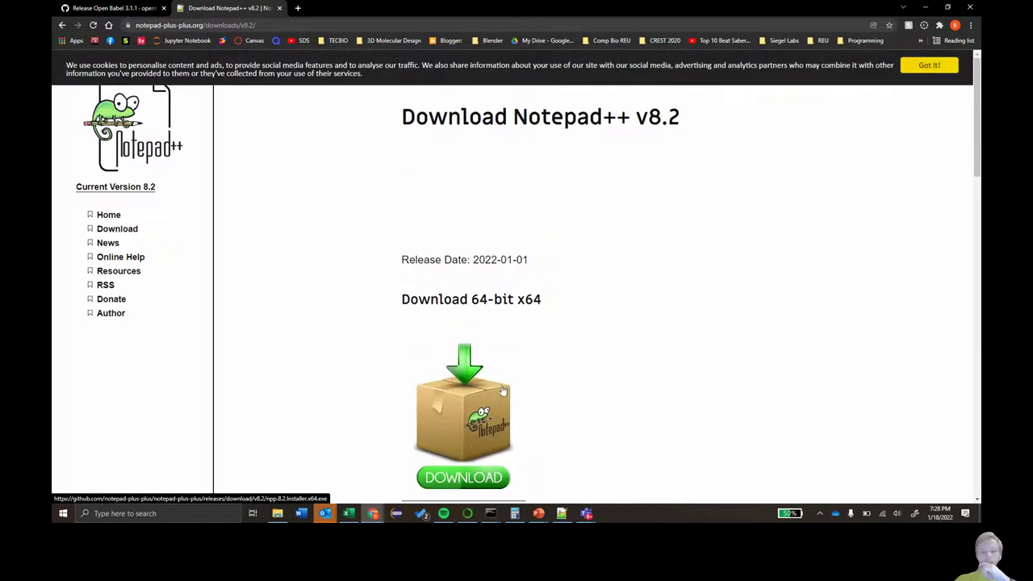
pyautogui.click(472, 452)
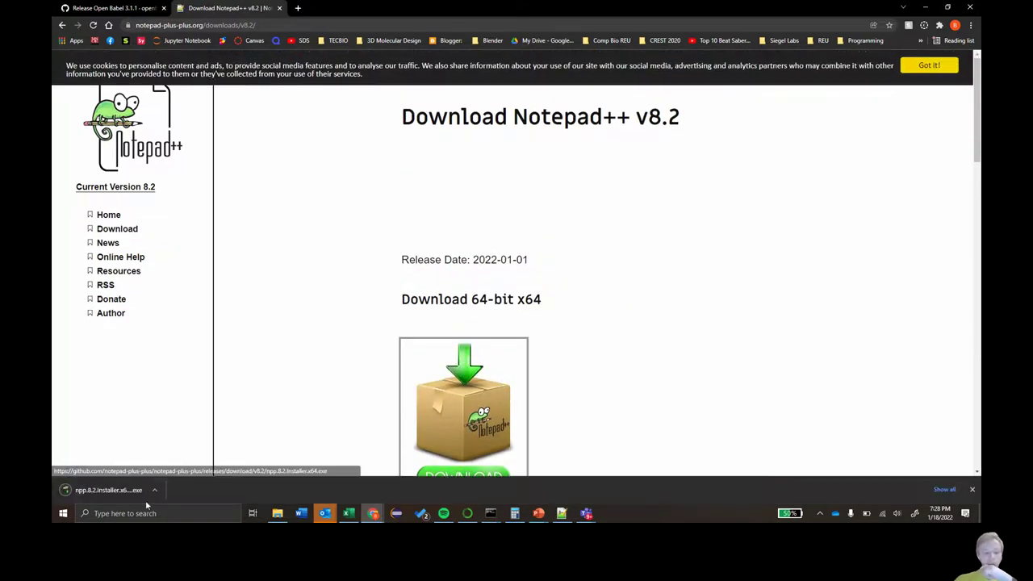
pyautogui.click(137, 500)
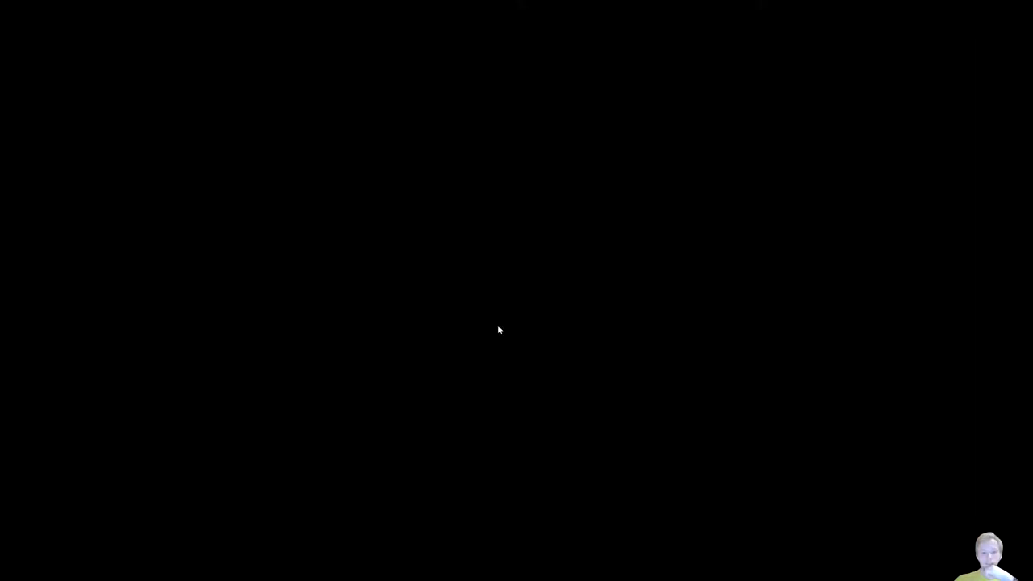
# Run Notepad++ setup in English with defaults, cancel at the 'Notepad++ is running' error, and minimize Chrome.
pyautogui.click(497, 324)
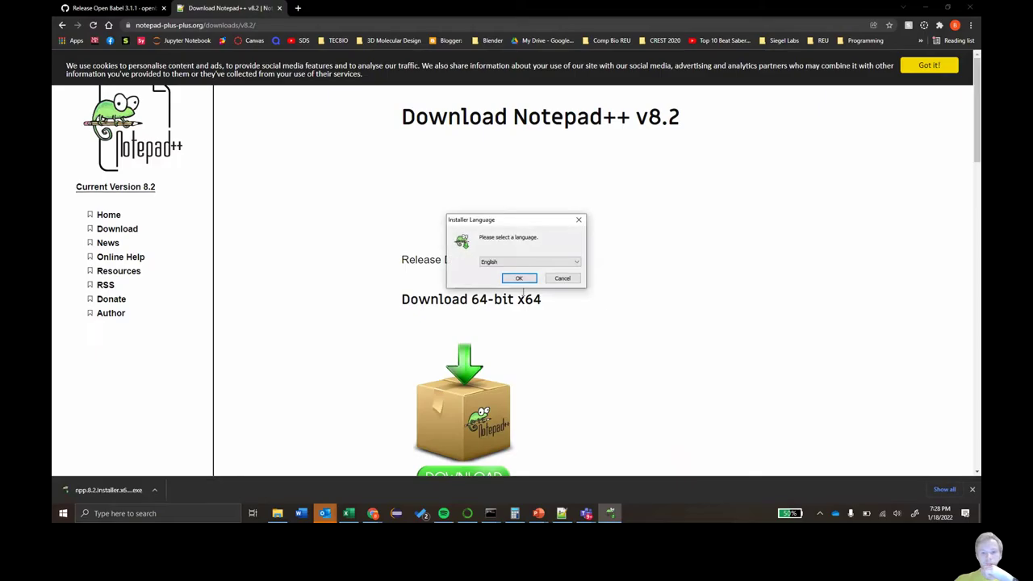
pyautogui.click(520, 280)
pyautogui.click(566, 334)
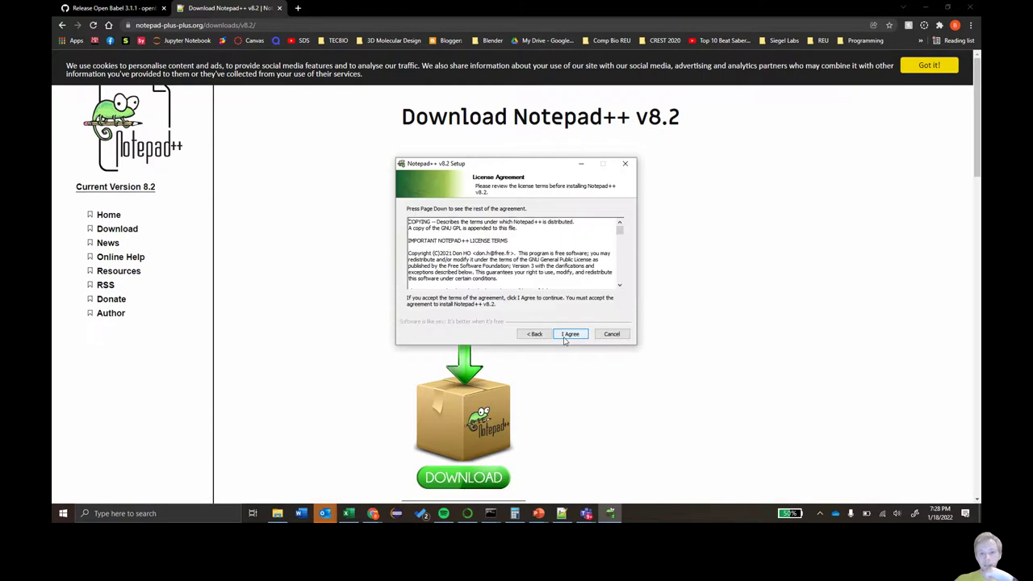
pyautogui.click(565, 338)
pyautogui.click(565, 337)
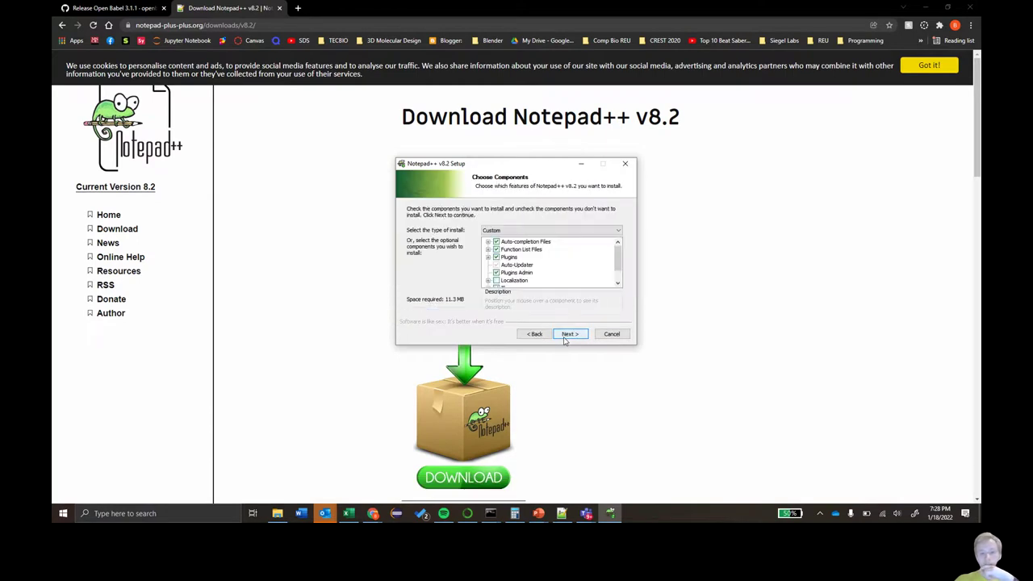
pyautogui.click(565, 337)
pyautogui.click(564, 337)
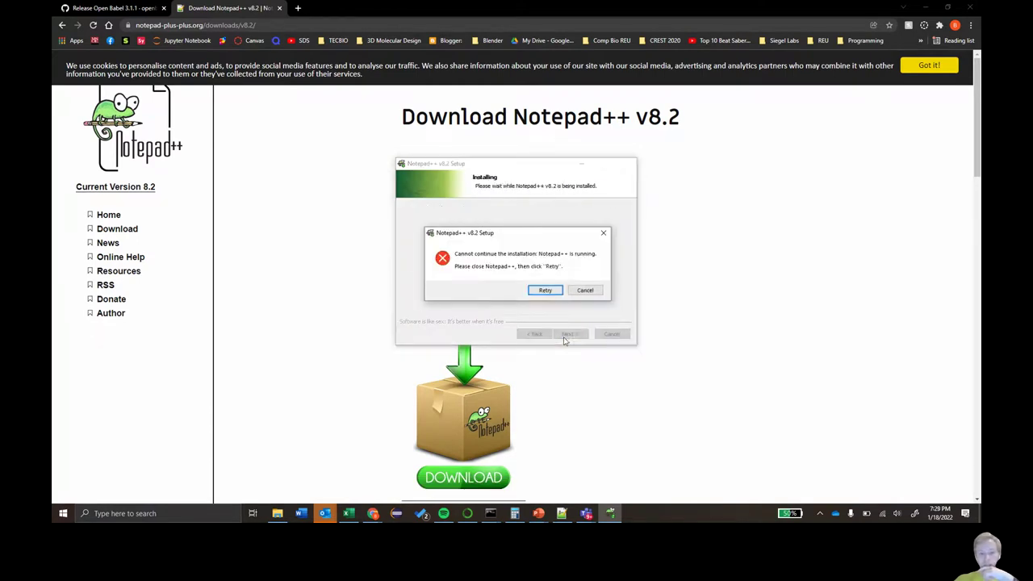
pyautogui.click(585, 292)
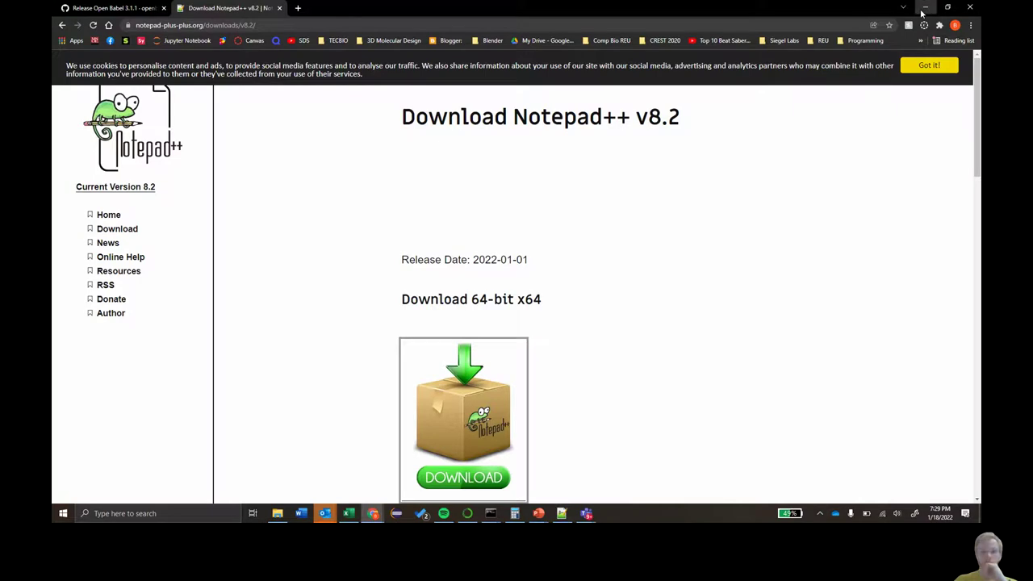
pyautogui.click(924, 11)
# Dismiss the access error and launch AutoDockTools-1.5.7 from a Windows search for 'auto'.
pyautogui.click(622, 259)
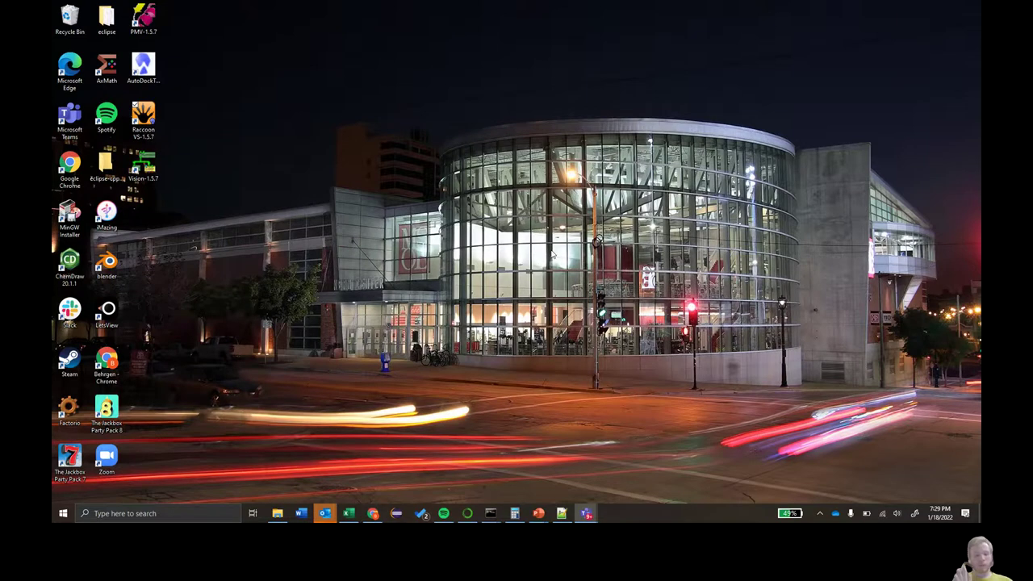
pyautogui.press('super')
pyautogui.write('autod')
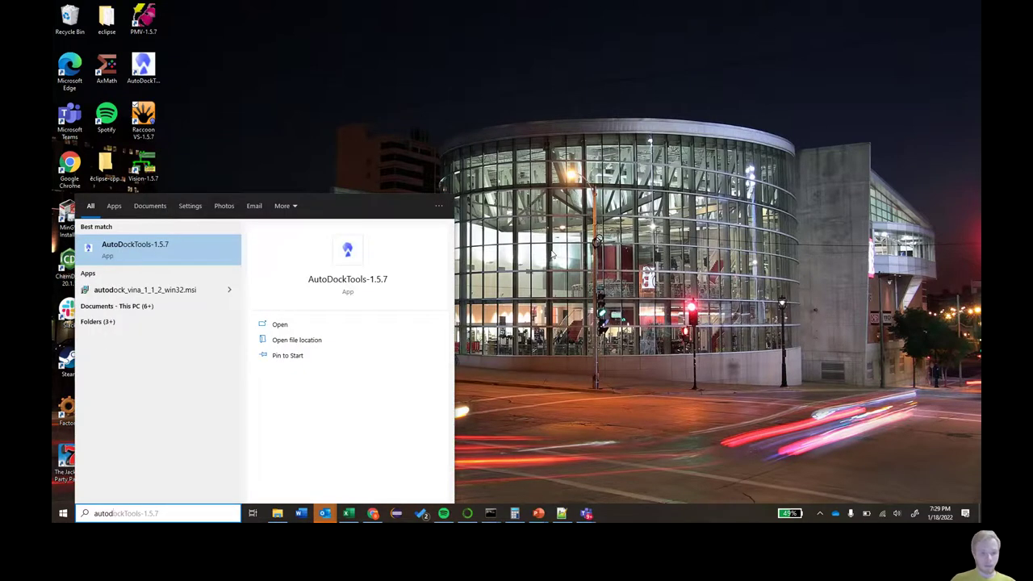
pyautogui.press('BackSpace')
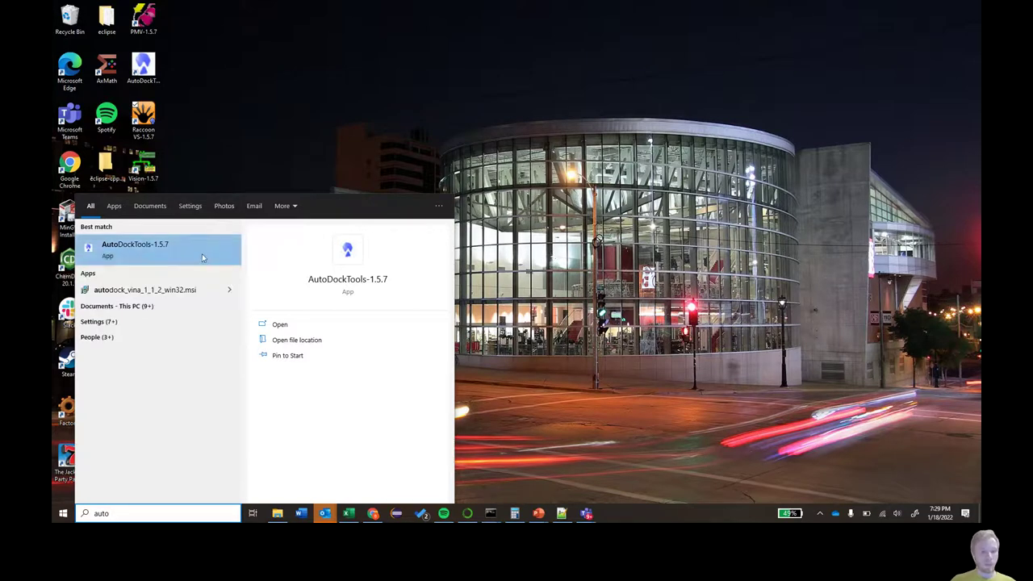
pyautogui.click(203, 258)
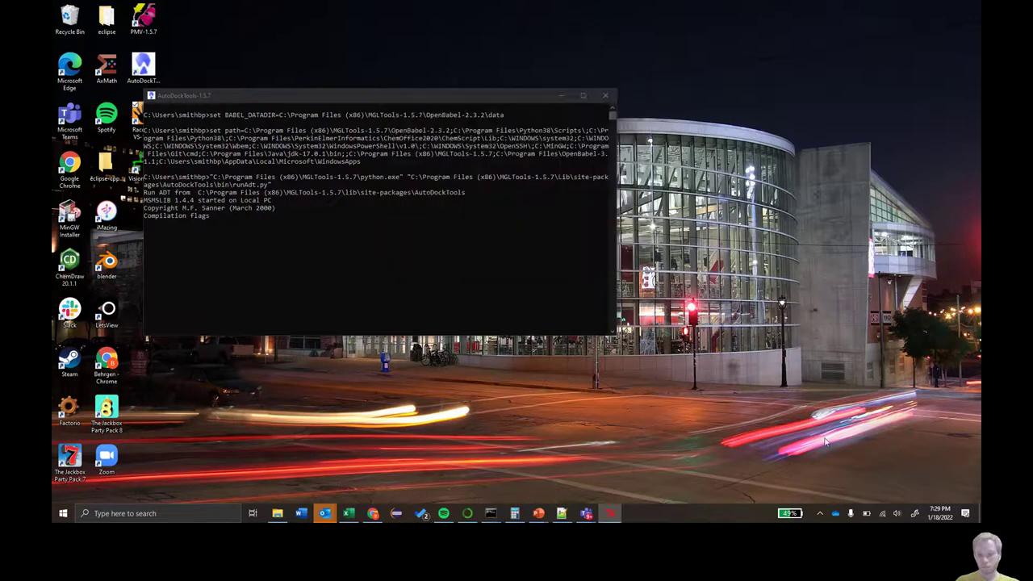
# Minimize the Teams meeting window and maximize the AutoDockTools window.
pyautogui.hotkey('alt', 'Tab')
pyautogui.click(636, 51)
pyautogui.click(650, 77)
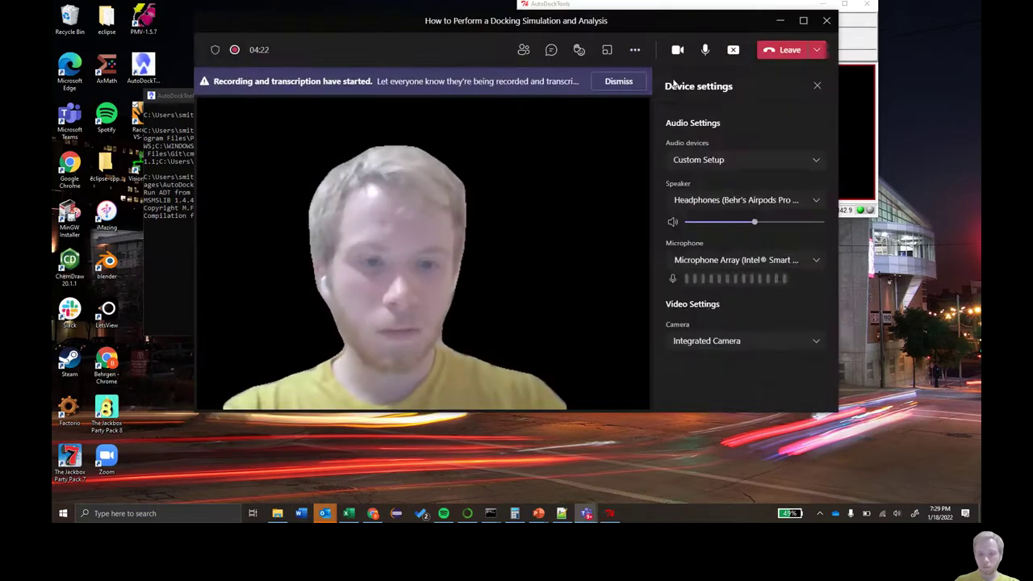
pyautogui.click(779, 20)
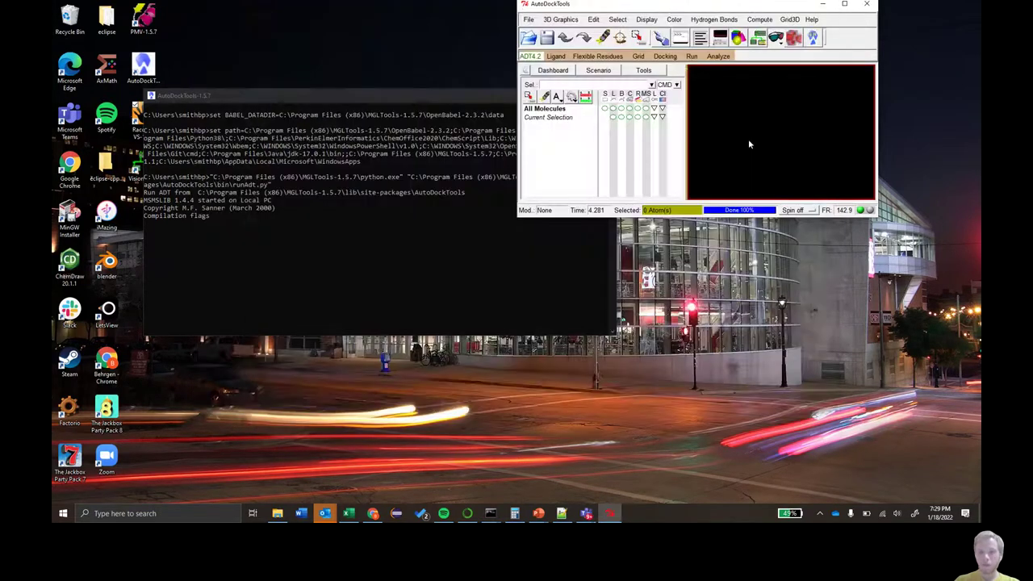
pyautogui.click(843, 4)
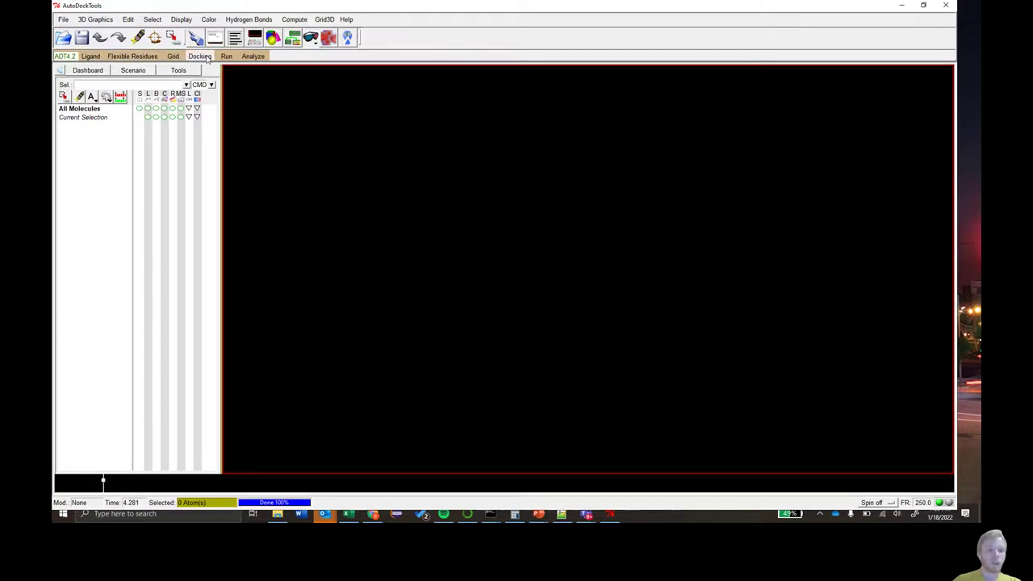
# Browse the Ligand, Flexible Residues and Grid menus, then bring up File Explorer.
pyautogui.click(90, 57)
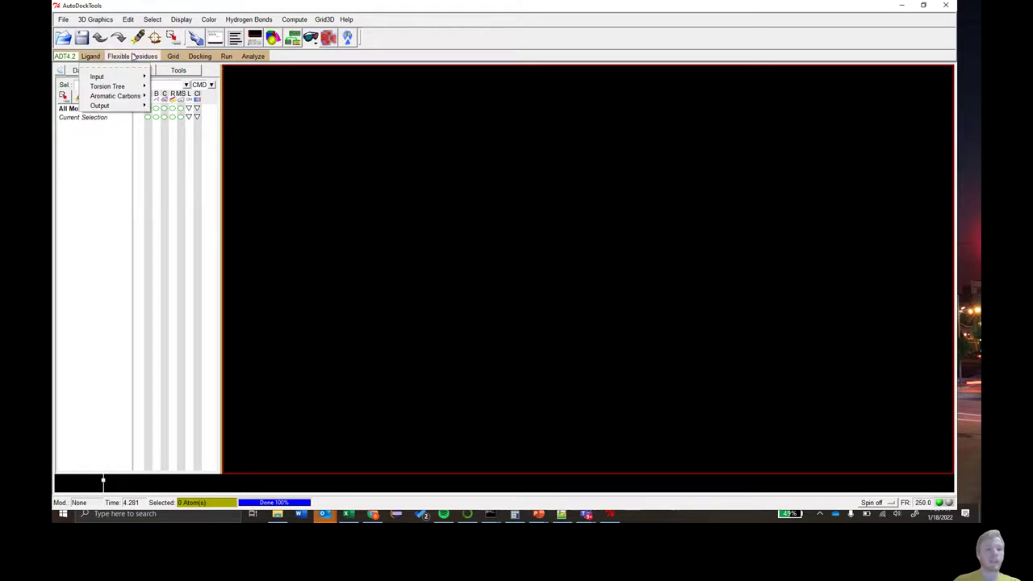
pyautogui.click(133, 57)
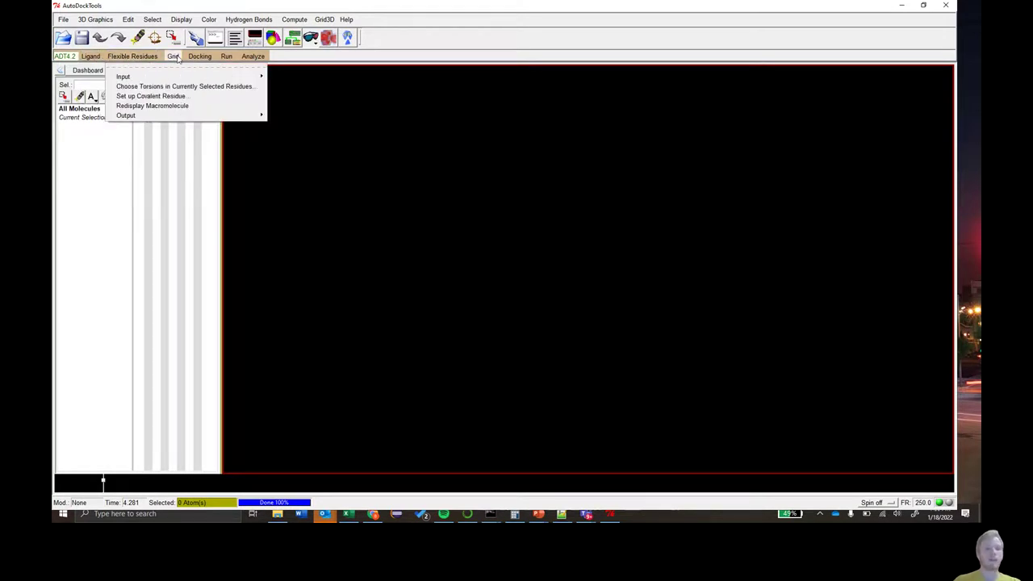
pyautogui.click(174, 57)
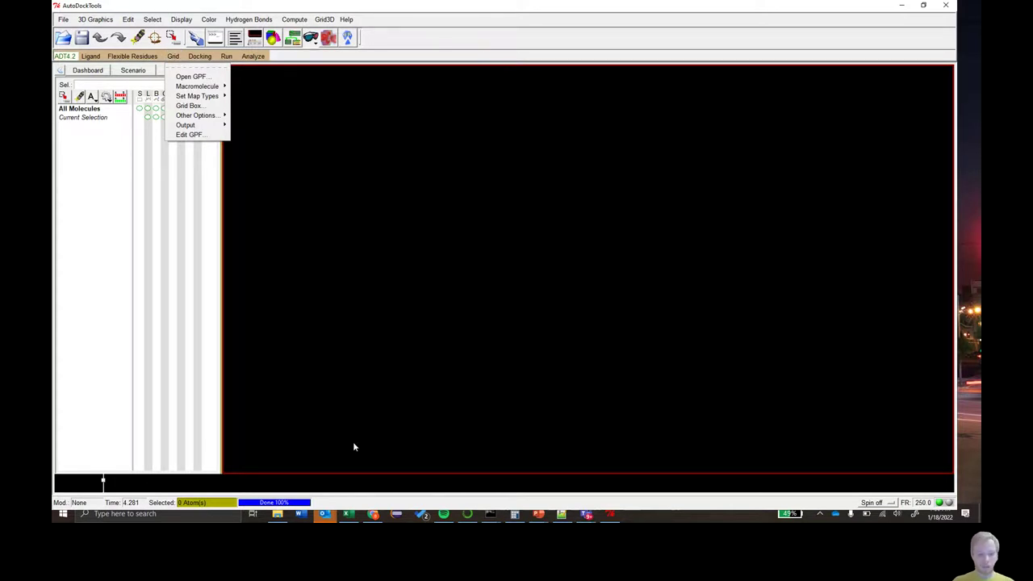
pyautogui.click(277, 514)
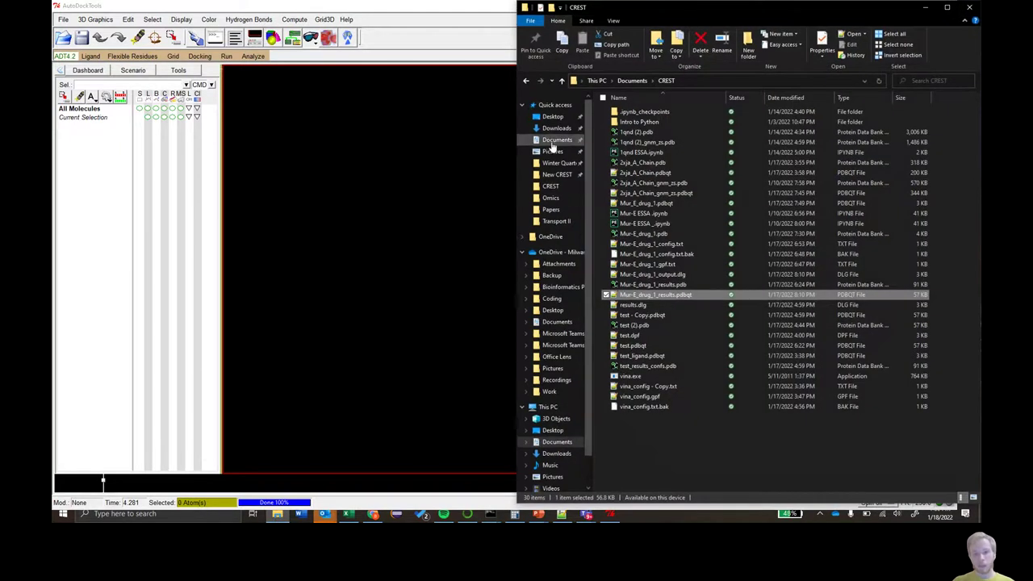
# Drag 2xja_A_Chain_gnm_zs.pdb from Documents > CREST into the AutoDockTools viewer and rotate it.
pyautogui.click(553, 140)
pyautogui.doubleClick(628, 142)
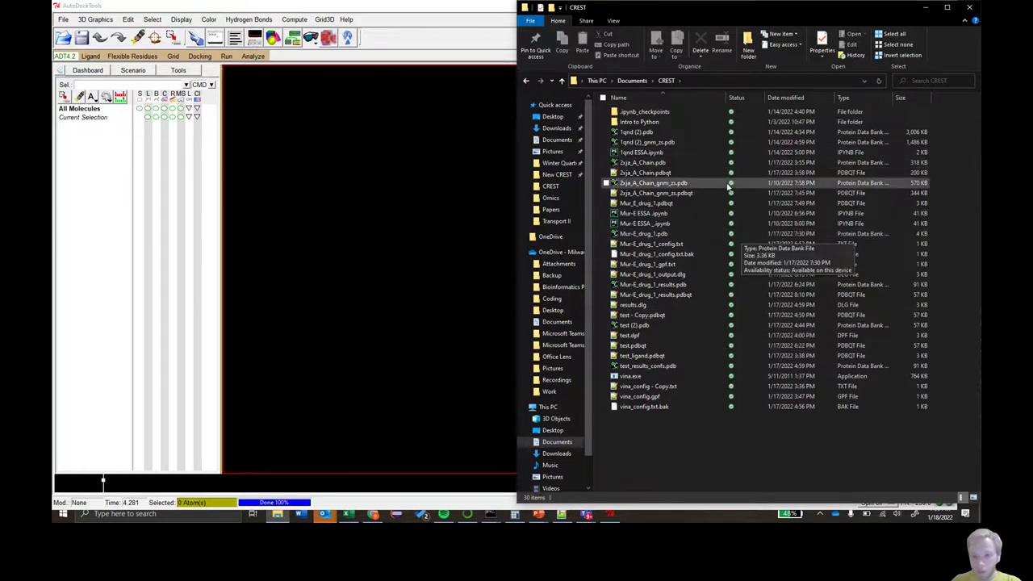
pyautogui.click(703, 184)
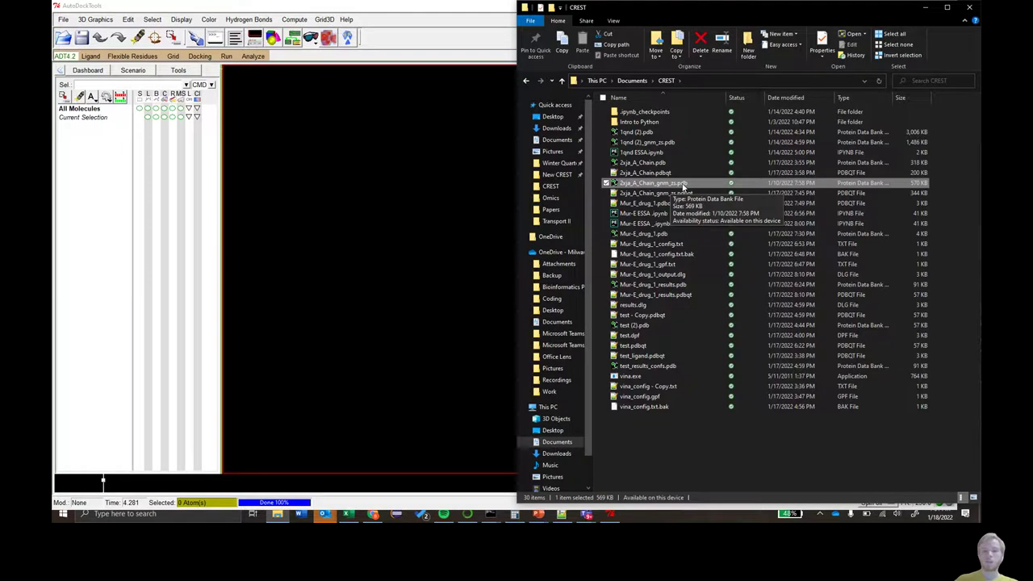
pyautogui.moveTo(683, 184)
pyautogui.mouseDown()
pyautogui.moveTo(508, 219)
pyautogui.moveTo(499, 248)
pyautogui.mouseUp()
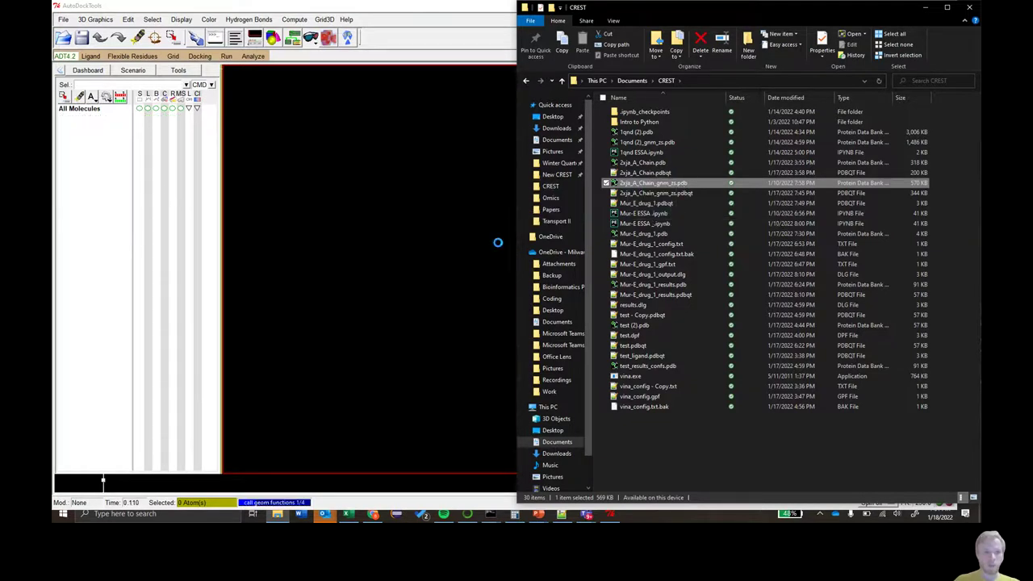
pyautogui.click(486, 250)
pyautogui.moveTo(486, 250); pyautogui.dragTo(521, 147)
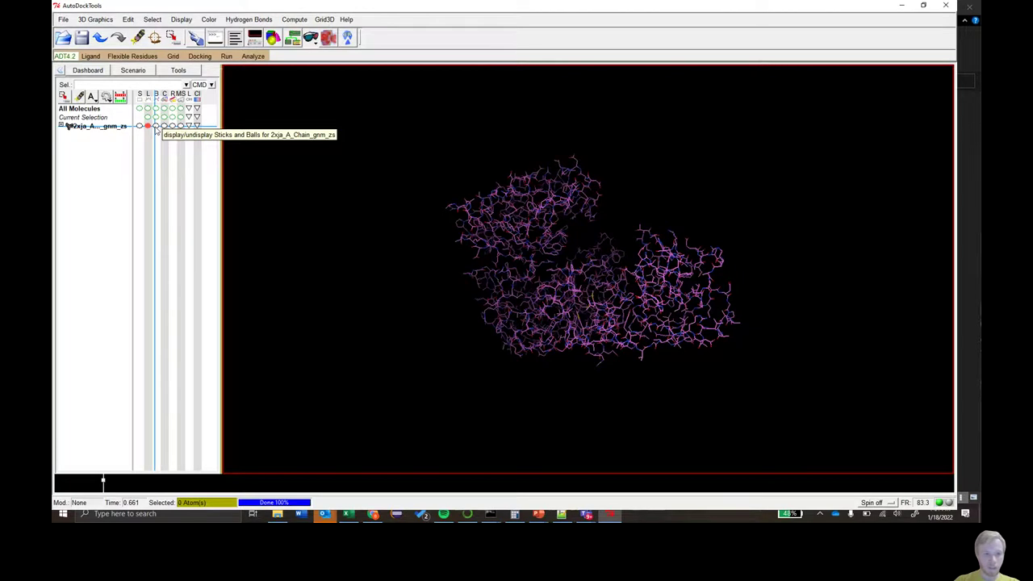
pyautogui.click(156, 127)
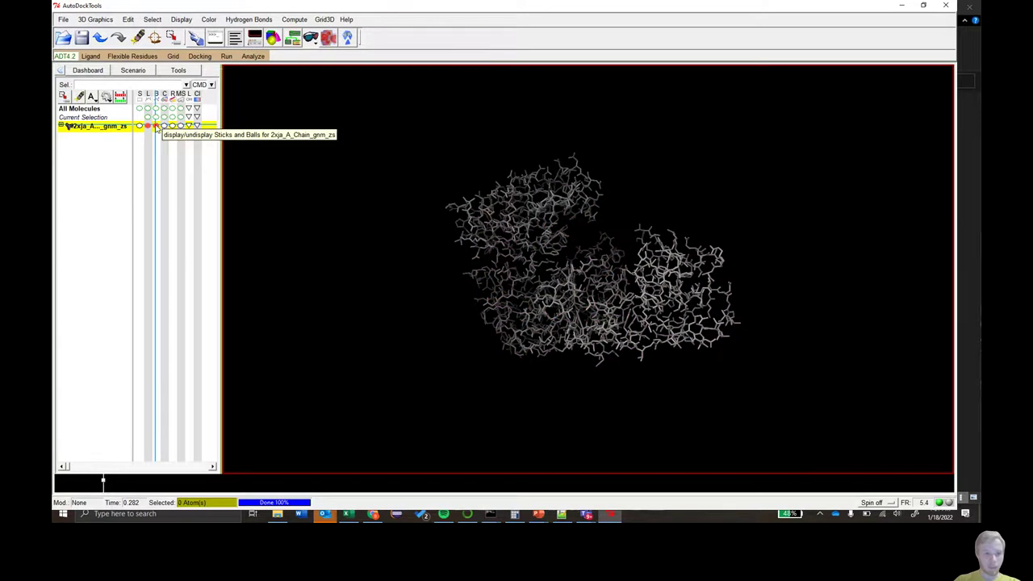
pyautogui.click(156, 127)
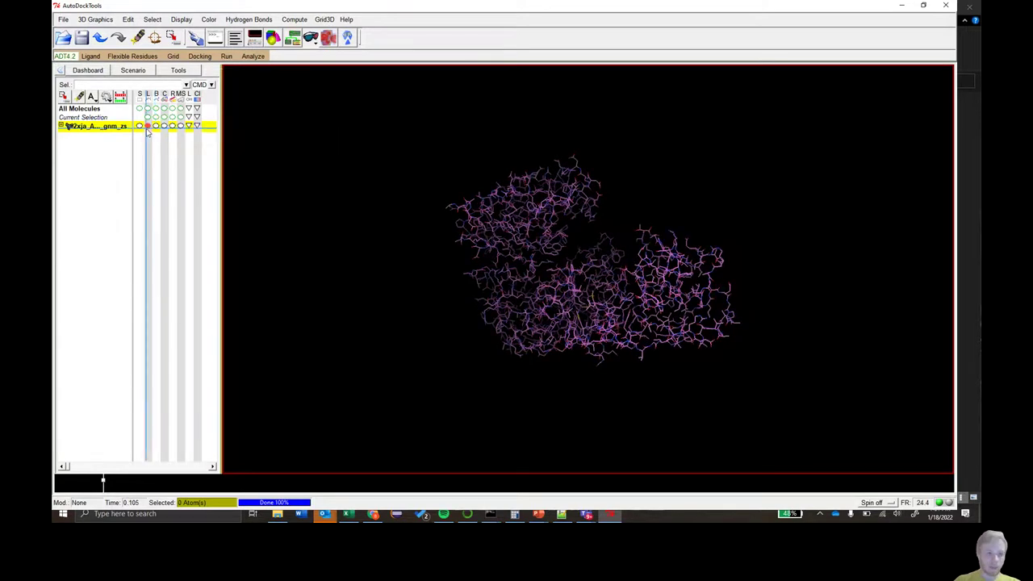
pyautogui.click(147, 126)
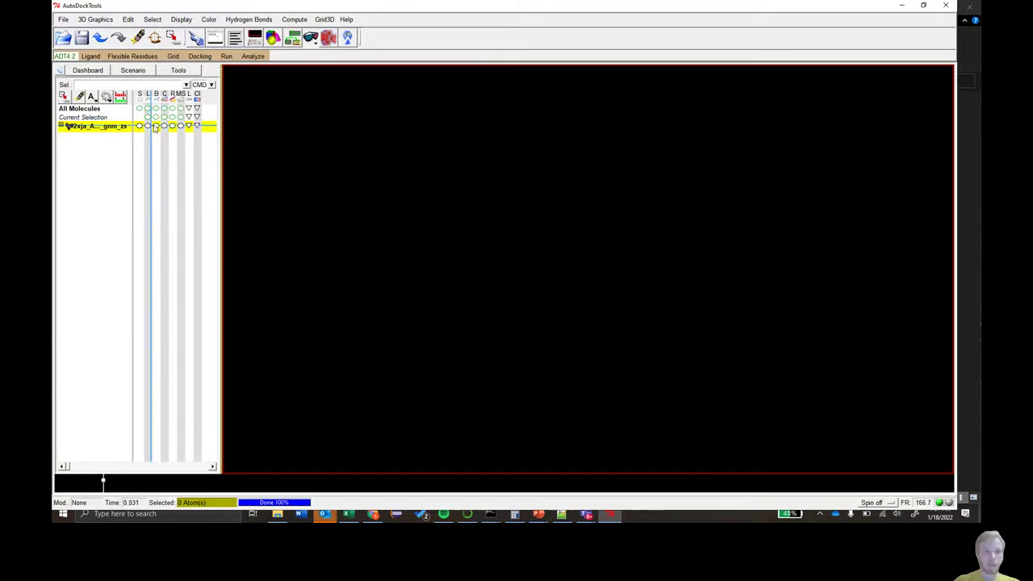
pyautogui.click(172, 126)
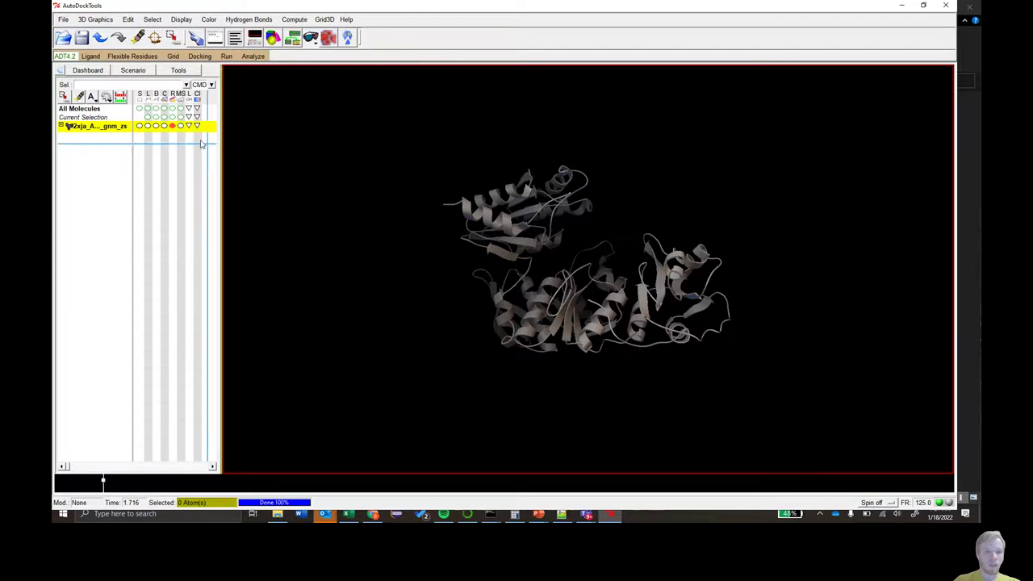
pyautogui.click(180, 125)
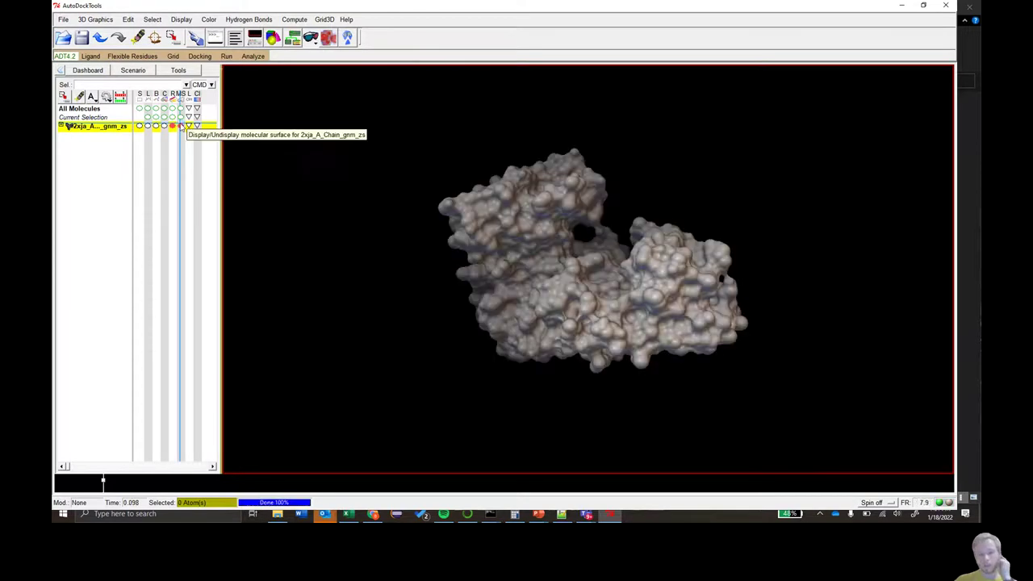
pyautogui.moveTo(529, 199); pyautogui.dragTo(504, 256)
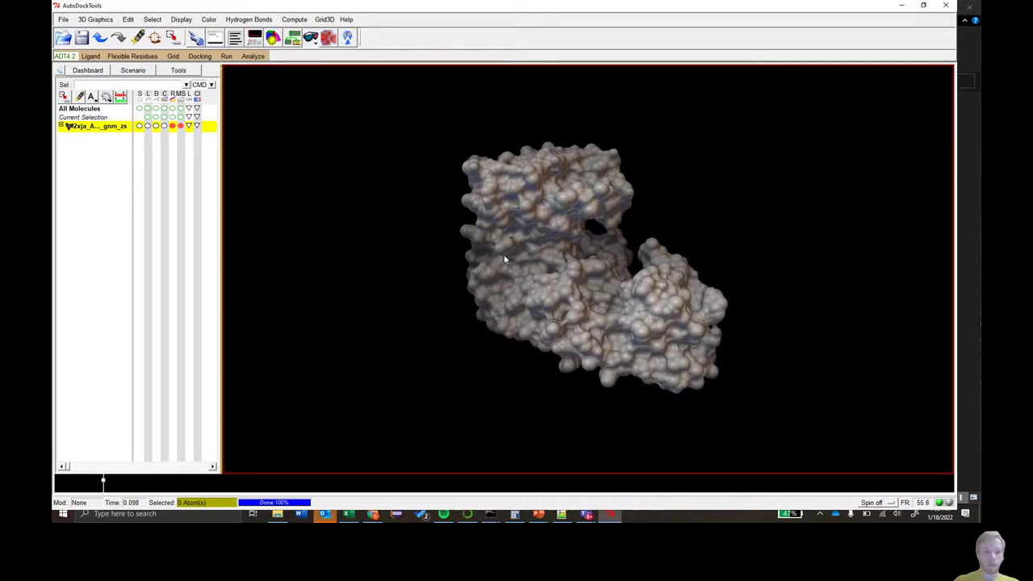
pyautogui.click(170, 126)
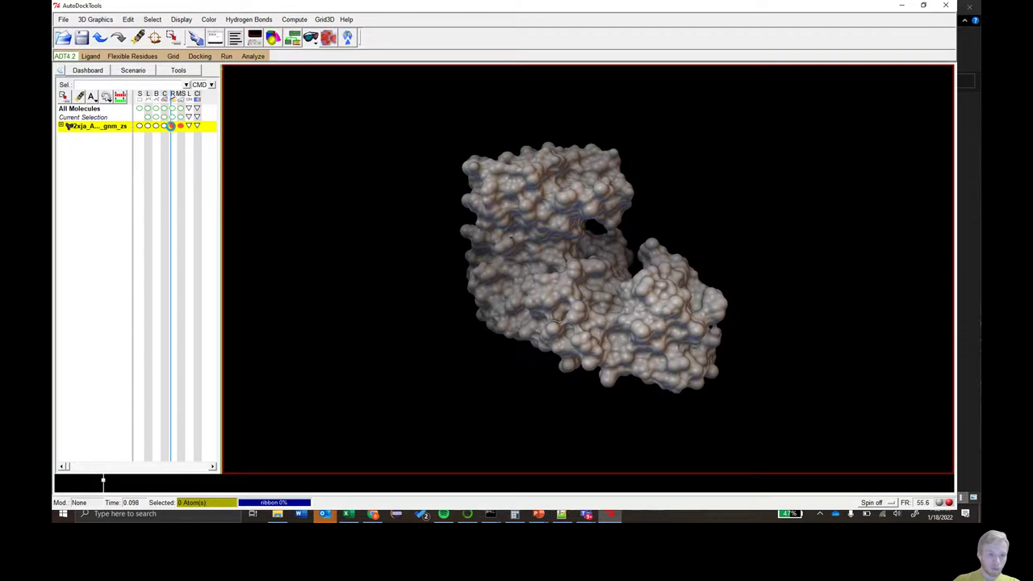
pyautogui.click(180, 126)
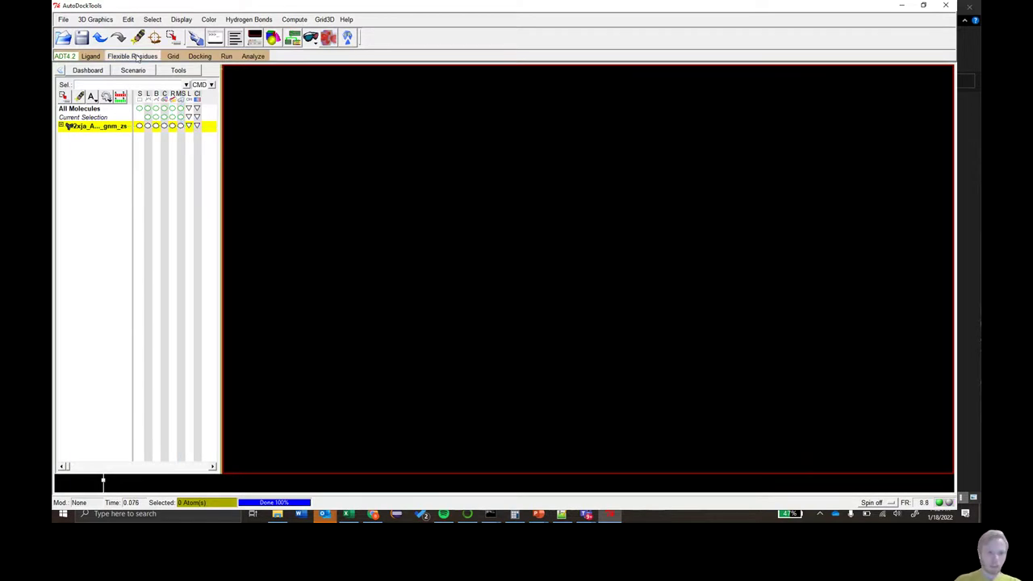
pyautogui.click(168, 57)
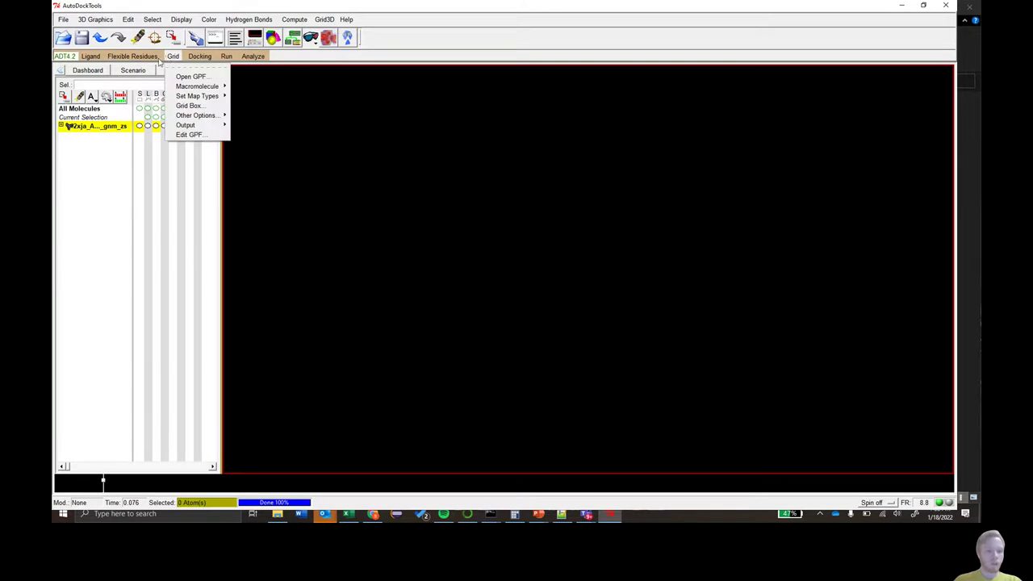
pyautogui.click(148, 126)
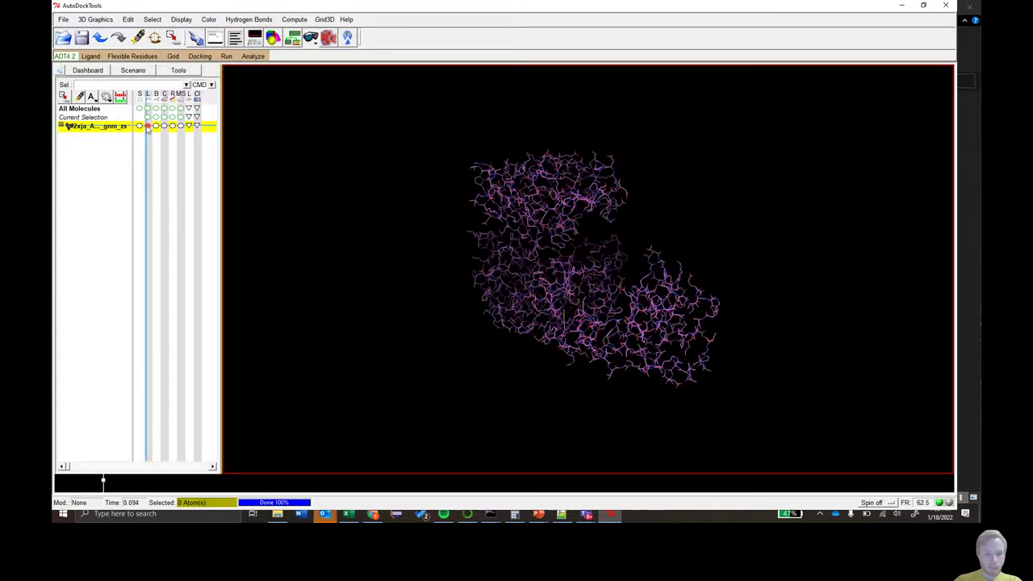
pyautogui.moveTo(536, 251); pyautogui.dragTo(608, 310)
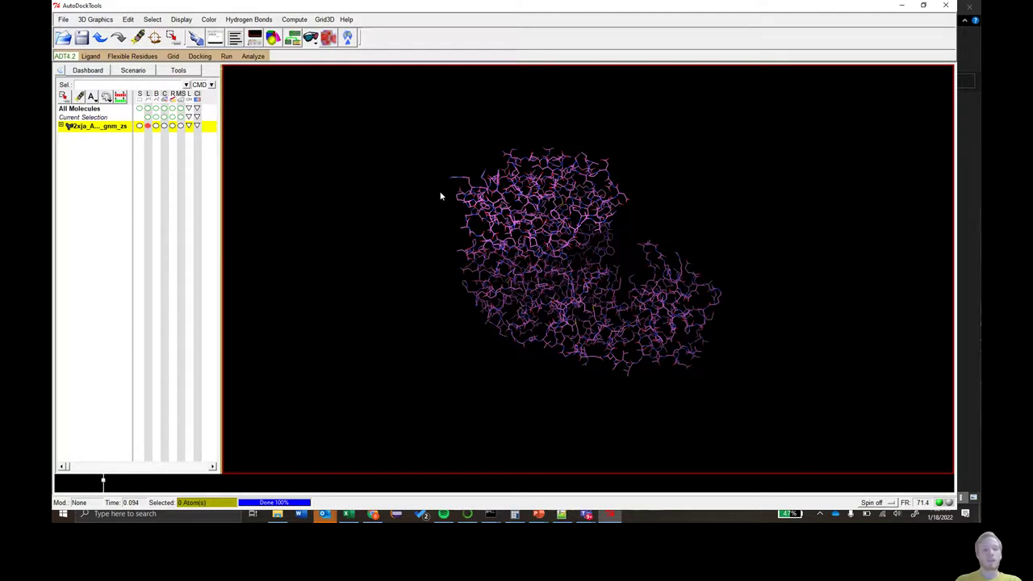
# Add polar hydrogens to the 2xja protein and rotate it to inspect them.
pyautogui.rightClick(100, 128)
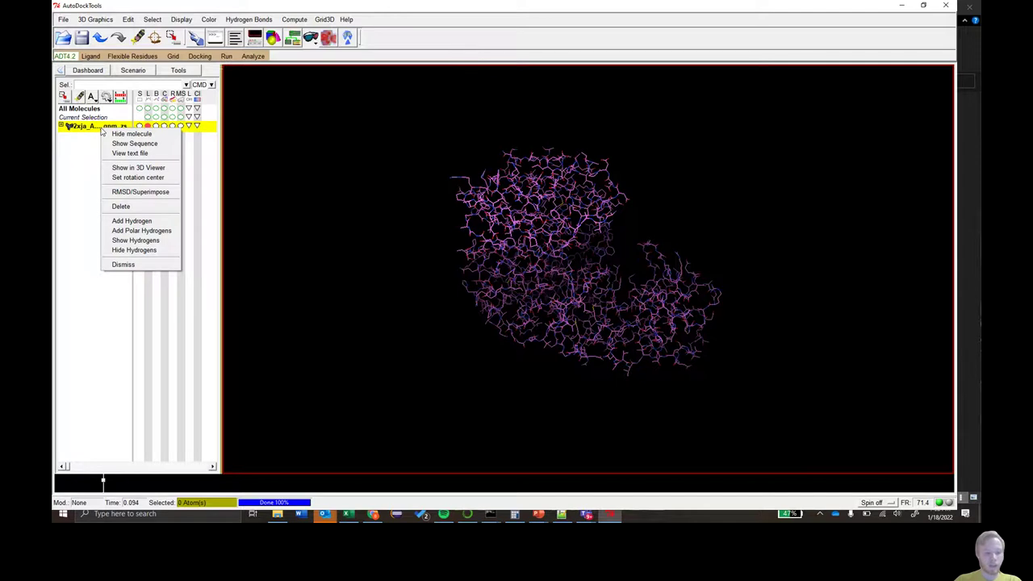
pyautogui.click(132, 232)
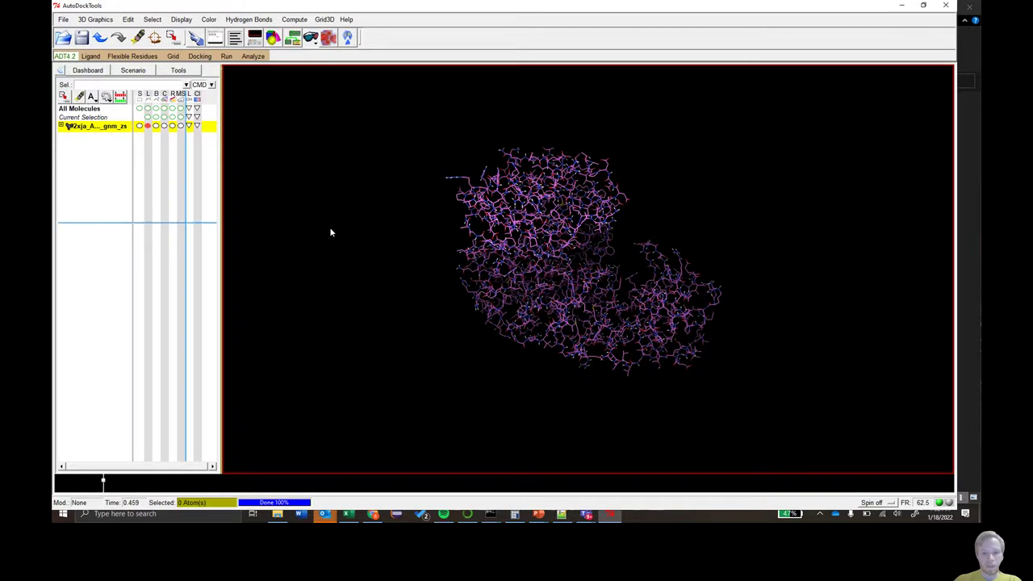
pyautogui.moveTo(445, 291)
pyautogui.mouseDown()
pyautogui.moveTo(450, 226)
pyautogui.moveTo(474, 224)
pyautogui.moveTo(442, 237)
pyautogui.moveTo(427, 288)
pyautogui.mouseUp()
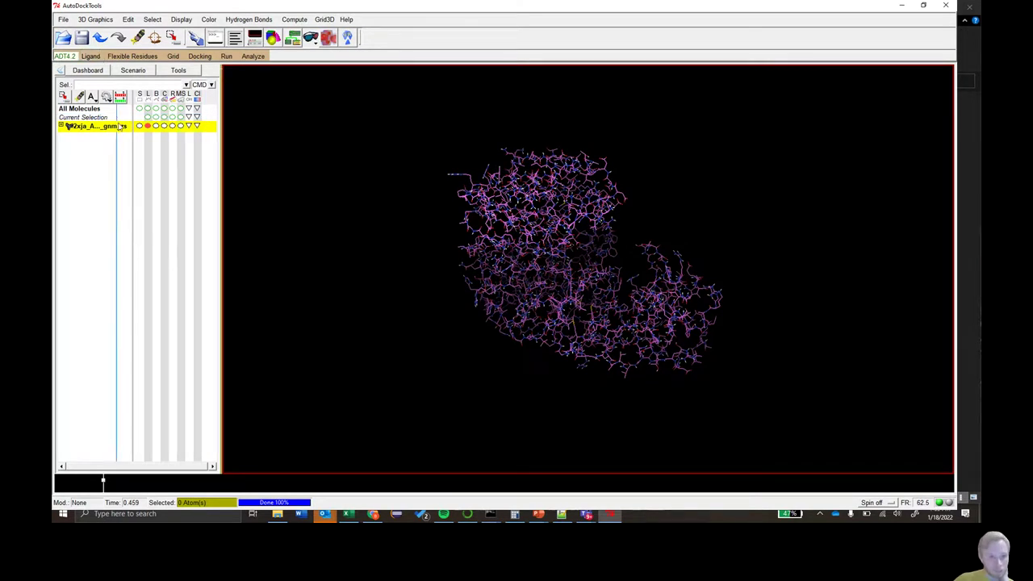
# Compute Gasteiger charges (total -10.9963), acknowledge the message, and rotate the protein to inspect it.
pyautogui.click(129, 19)
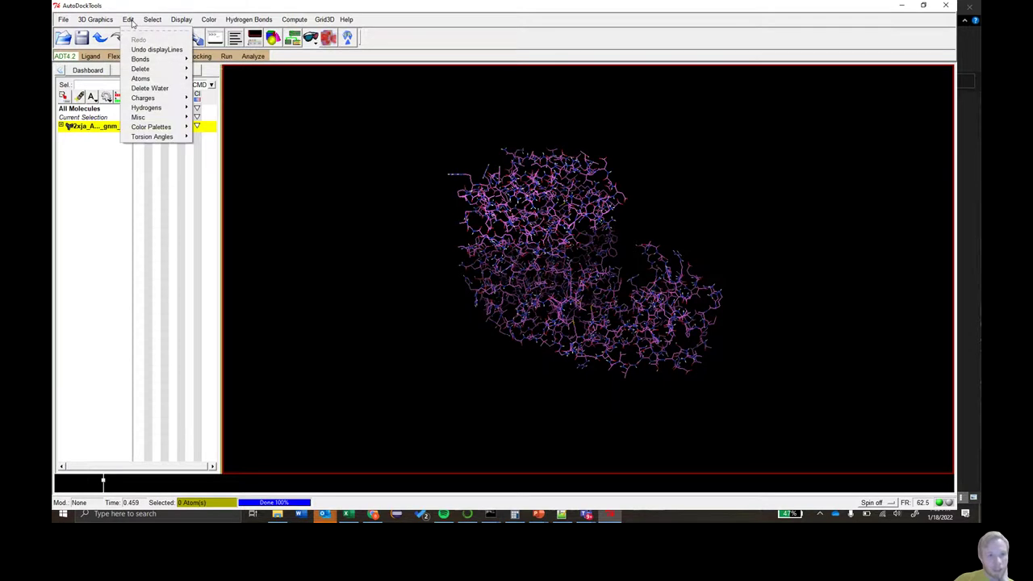
pyautogui.moveTo(159, 100)
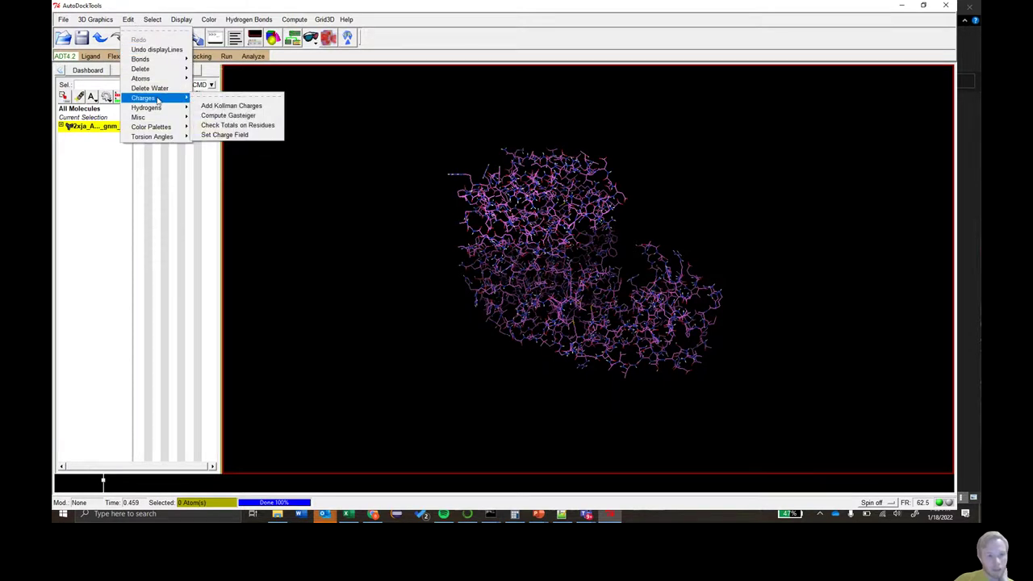
pyautogui.click(211, 116)
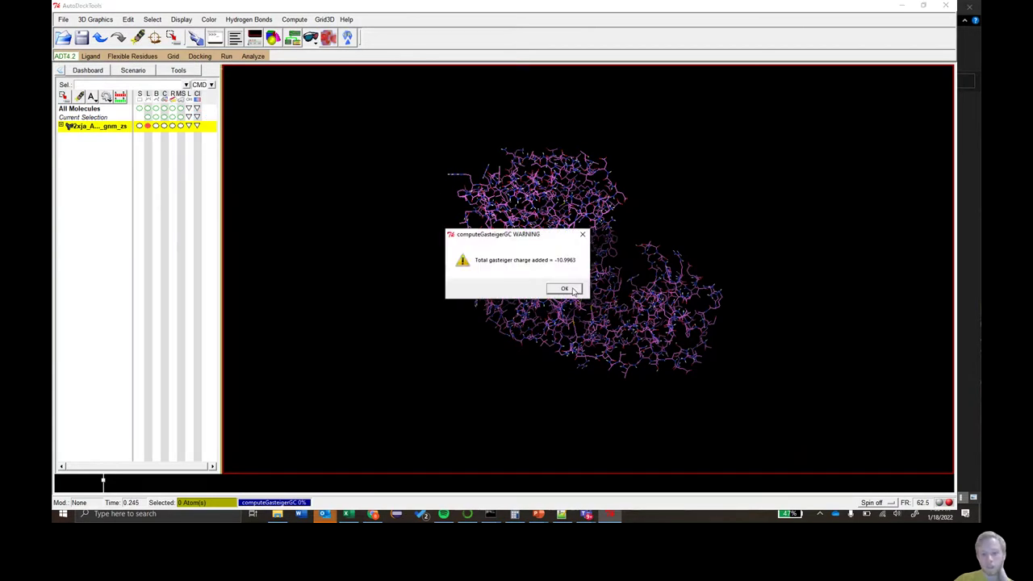
pyautogui.click(570, 289)
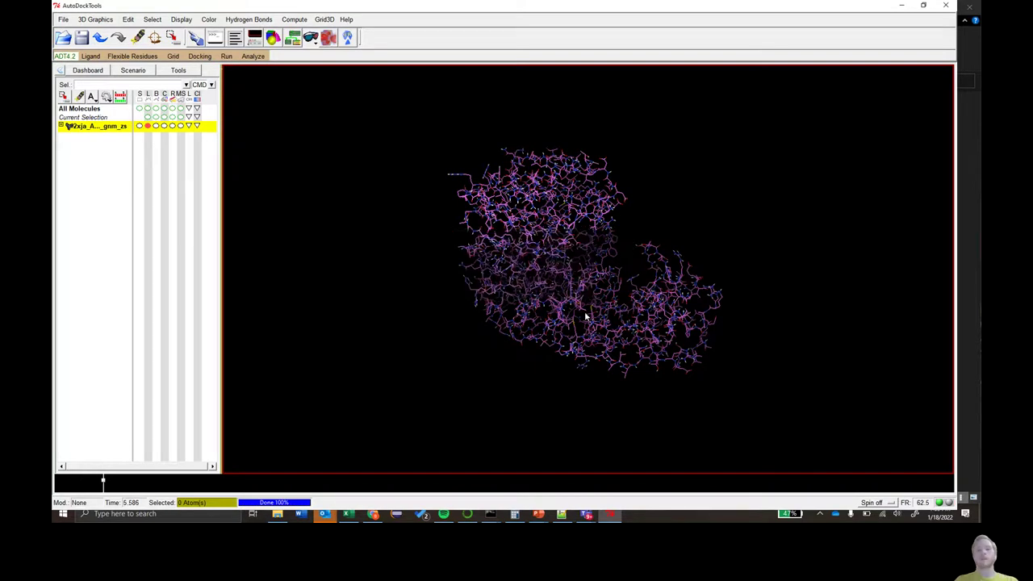
pyautogui.moveTo(632, 364); pyautogui.dragTo(720, 288)
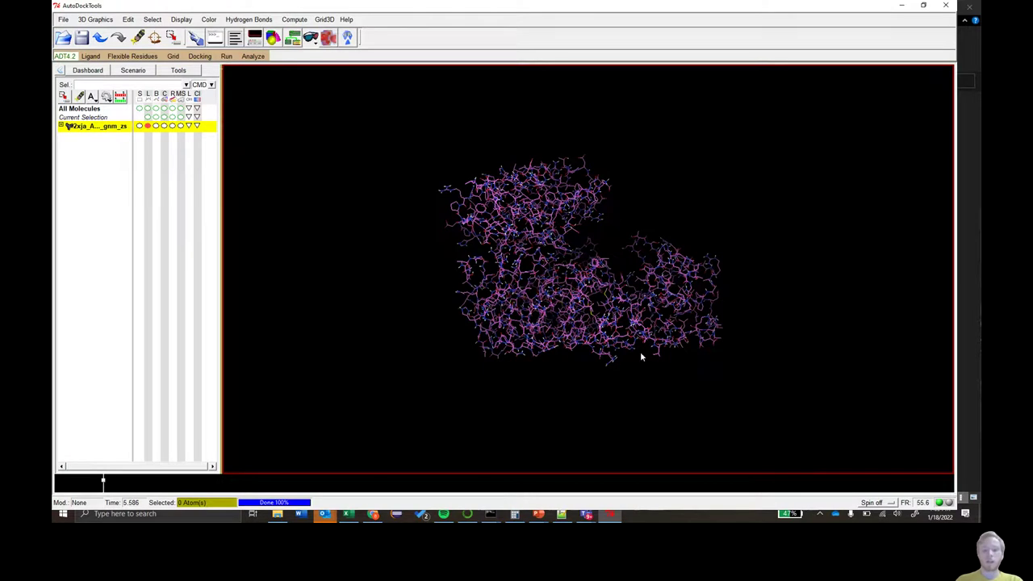
pyautogui.moveTo(671, 297); pyautogui.dragTo(634, 321)
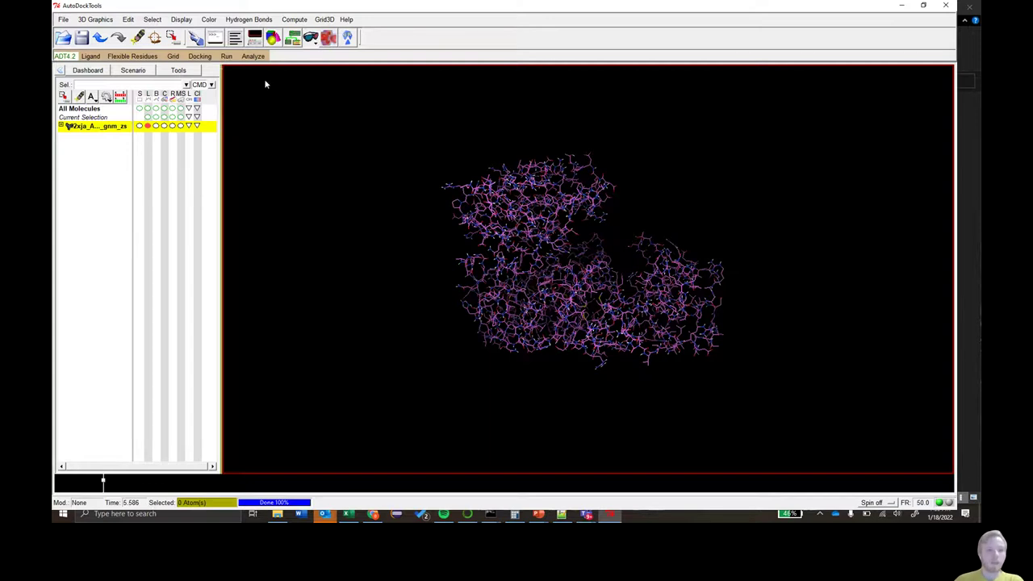
# Choose 2xja_A_Chain_gnm_zs via Grid > Macromolecule > Choose and accept the non-bonded atoms warning.
pyautogui.click(198, 57)
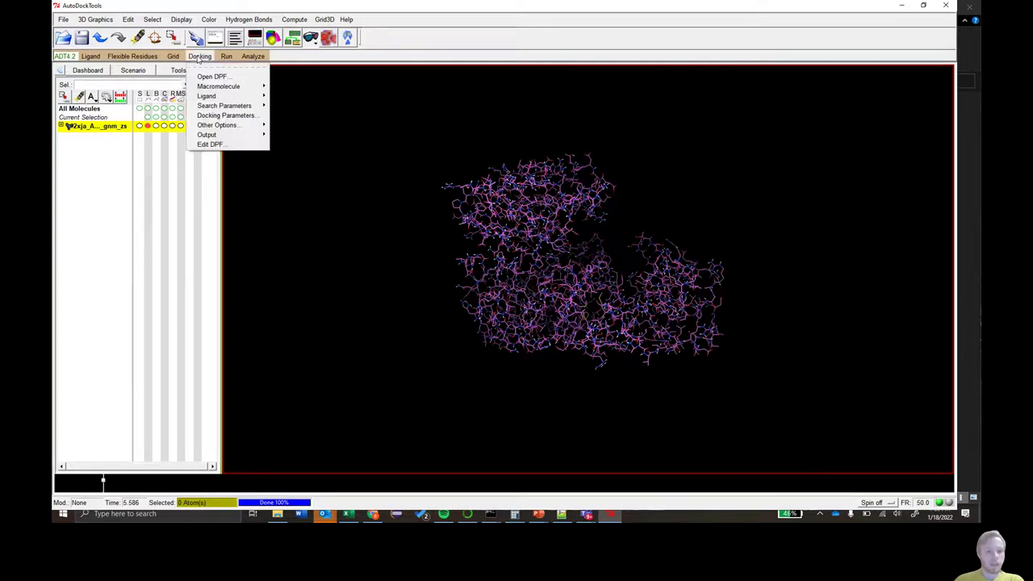
pyautogui.moveTo(211, 87)
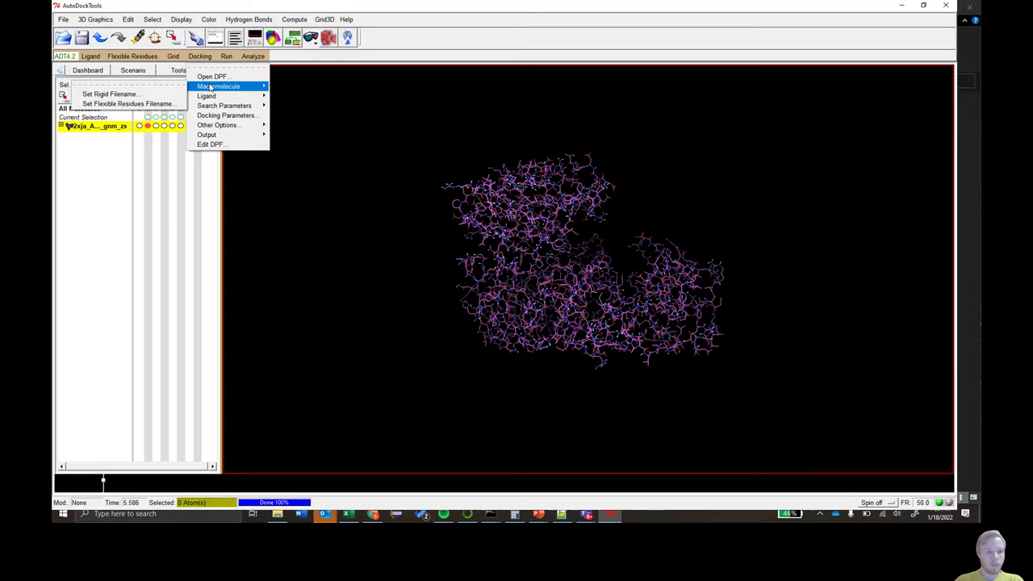
pyautogui.click(173, 56)
pyautogui.moveTo(196, 88)
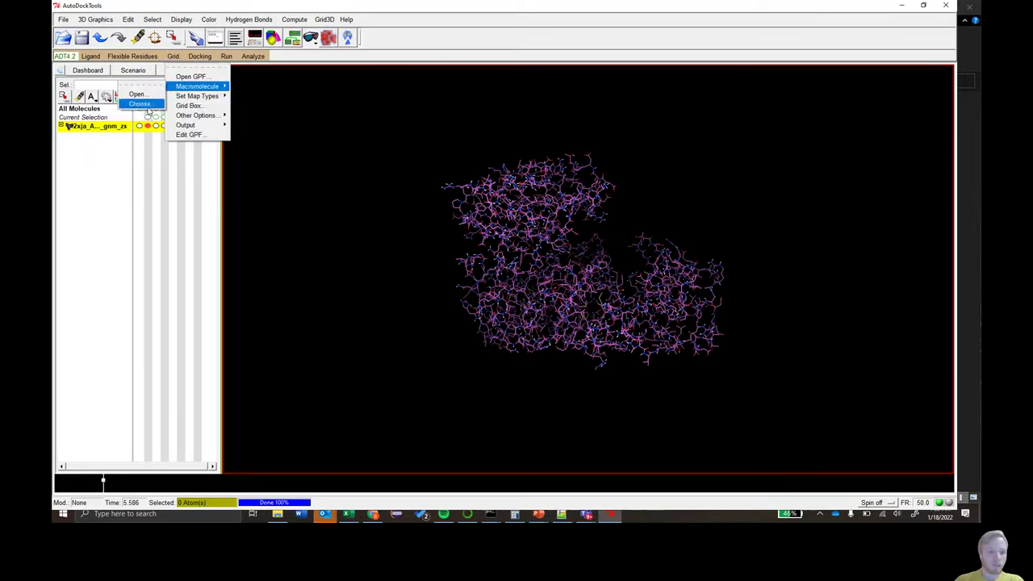
pyautogui.click(139, 104)
pyautogui.click(115, 38)
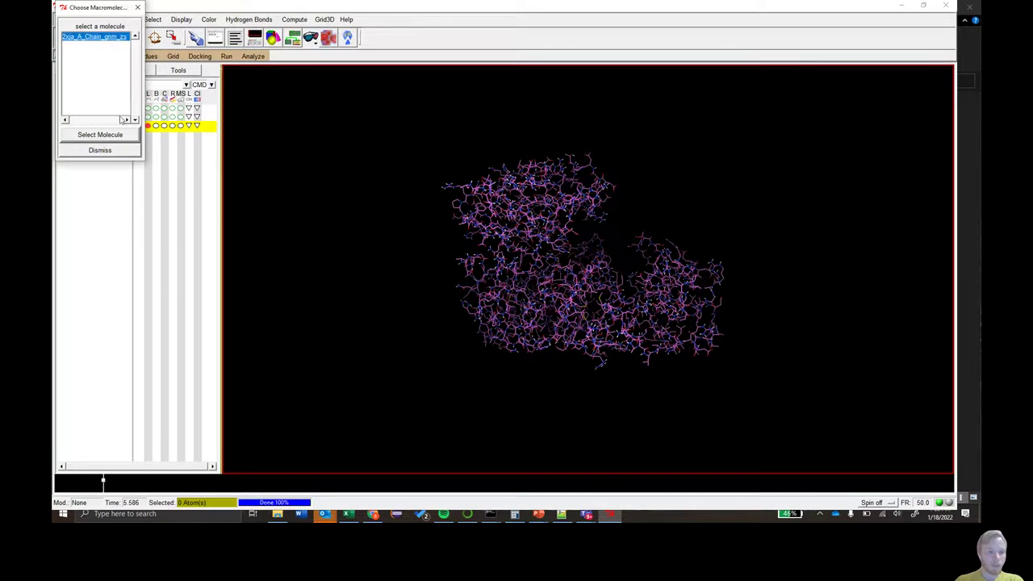
pyautogui.click(115, 134)
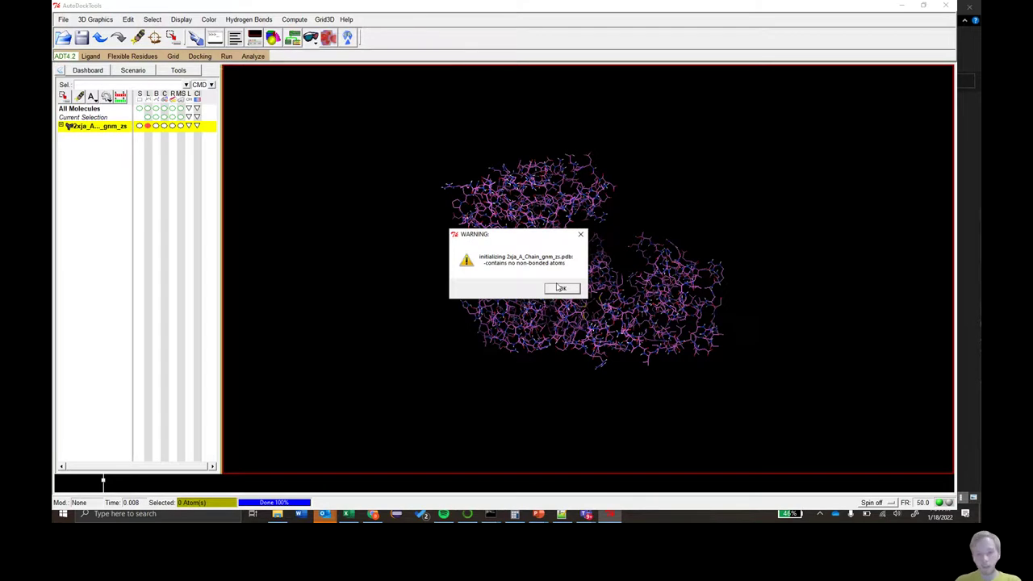
pyautogui.click(560, 289)
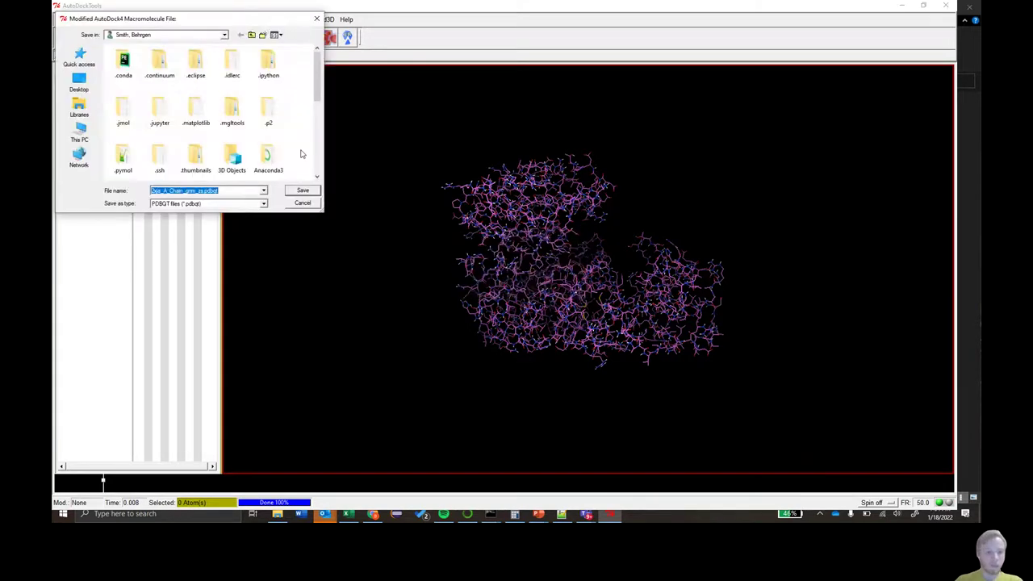
# Save the protein as 2xja_A_Chain_gnm_zs.pdbqt in Documents > CREST, replacing the existing copy.
pyautogui.click(214, 192)
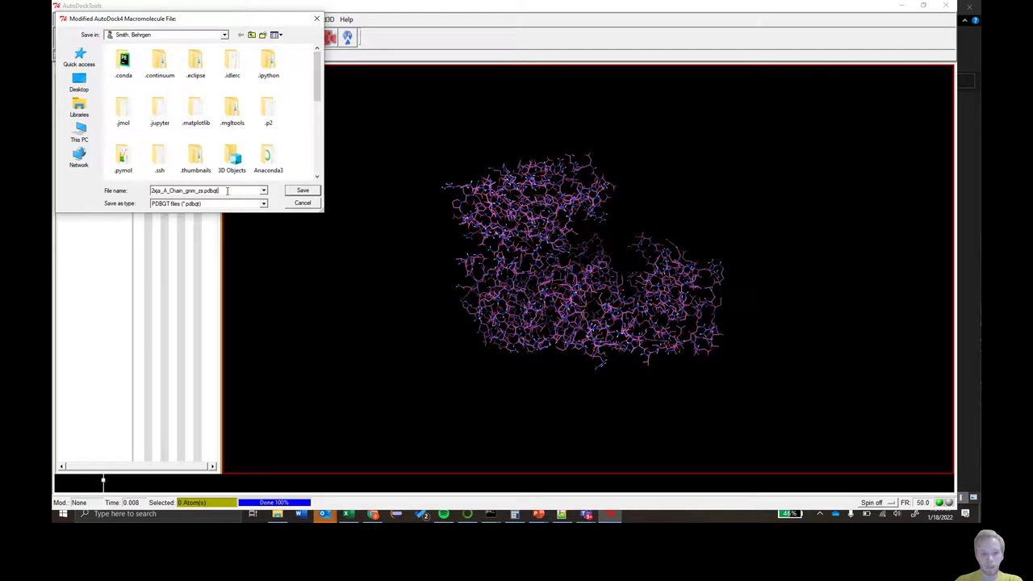
pyautogui.click(89, 56)
pyautogui.doubleClick(179, 126)
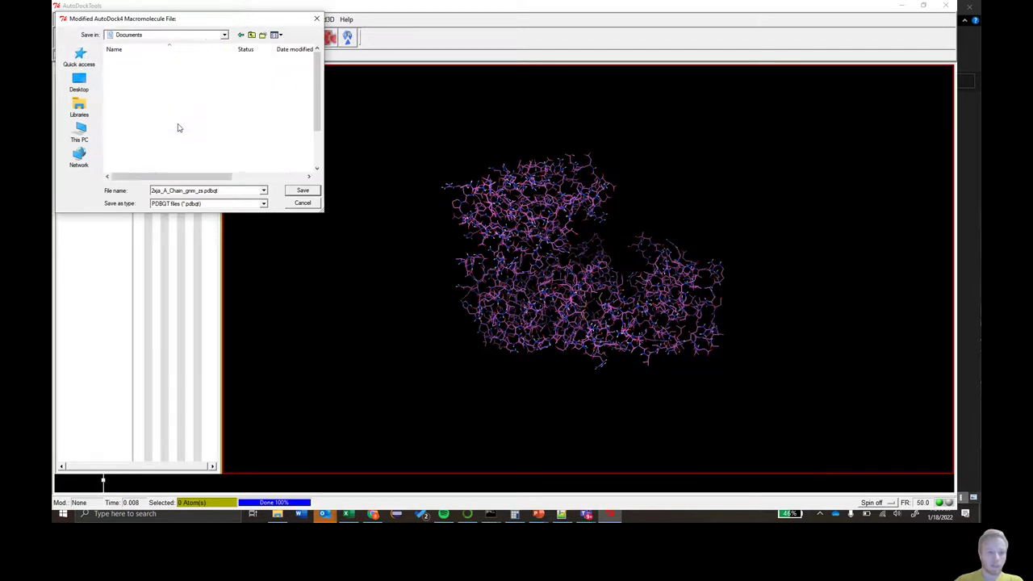
pyautogui.doubleClick(154, 89)
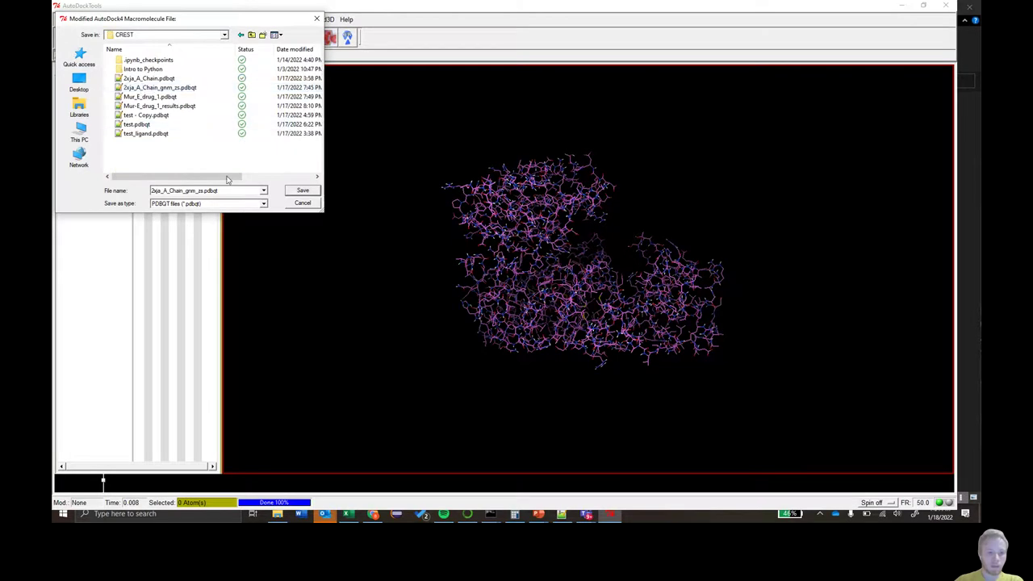
pyautogui.click(294, 192)
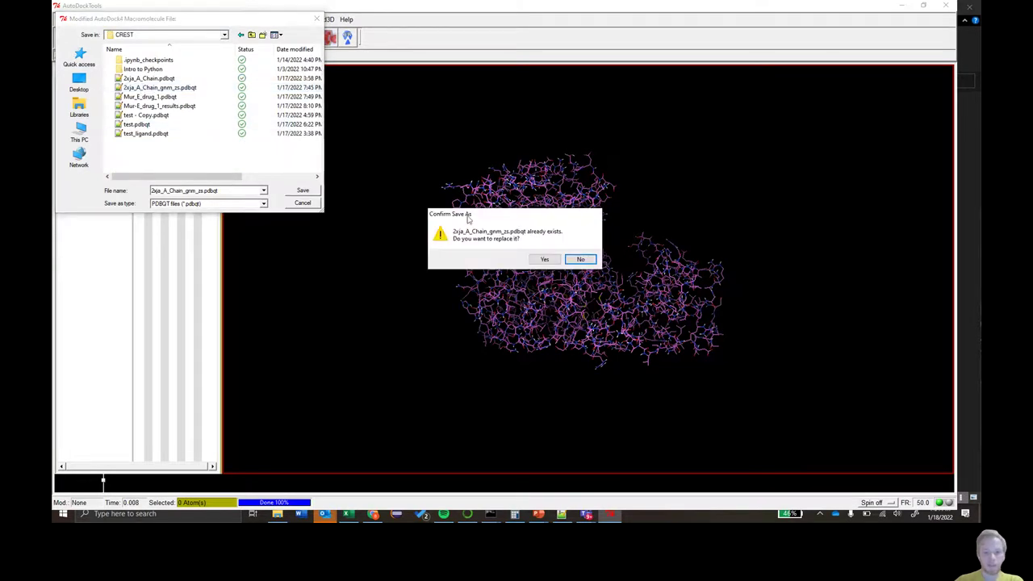
pyautogui.click(544, 258)
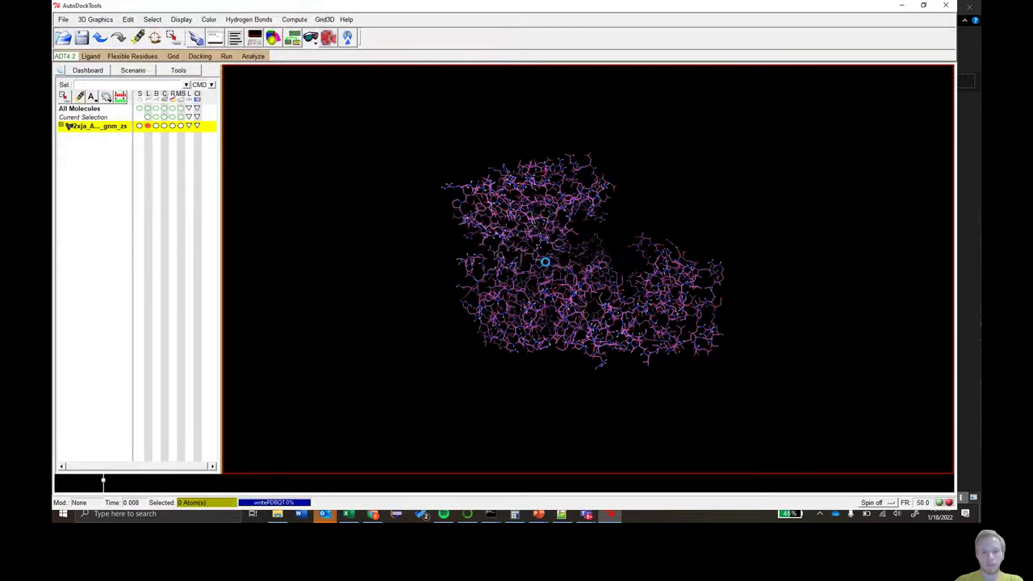
# Check the CREST folder's files in File Explorer, selecting Mur-E_drug_1_results.pdb.
pyautogui.moveTo(675, 260); pyautogui.dragTo(716, 272)
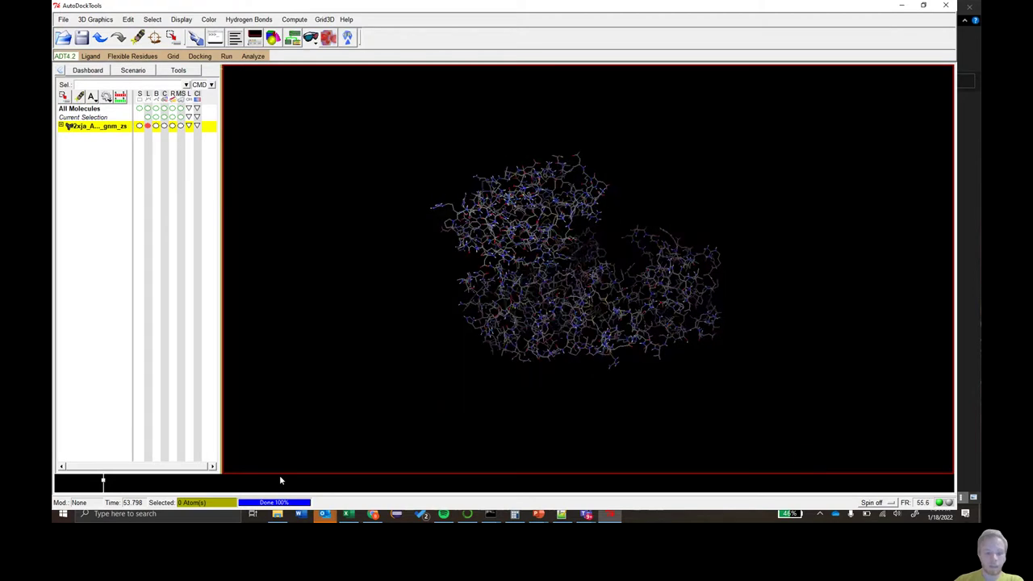
pyautogui.click(277, 513)
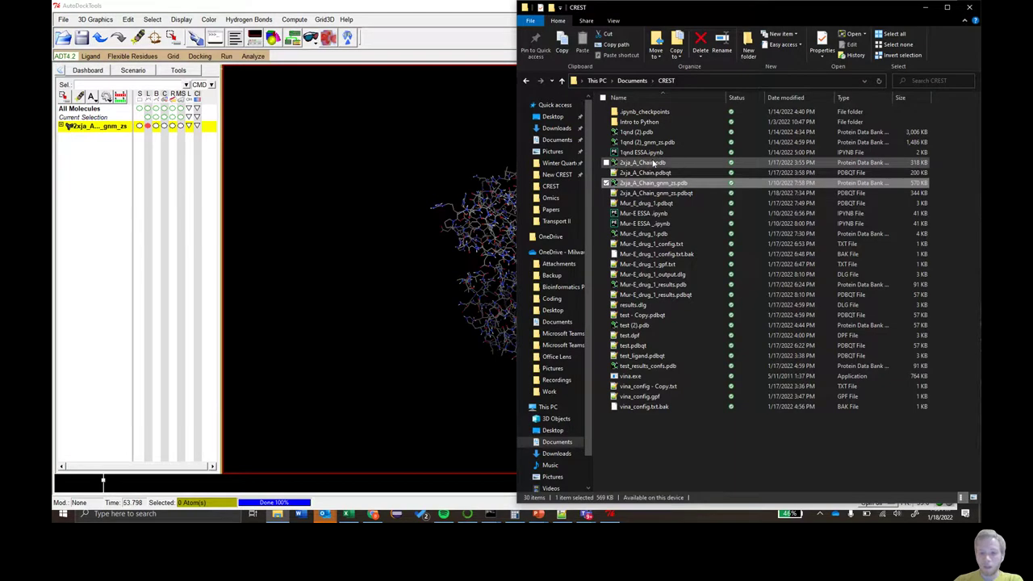
pyautogui.click(677, 287)
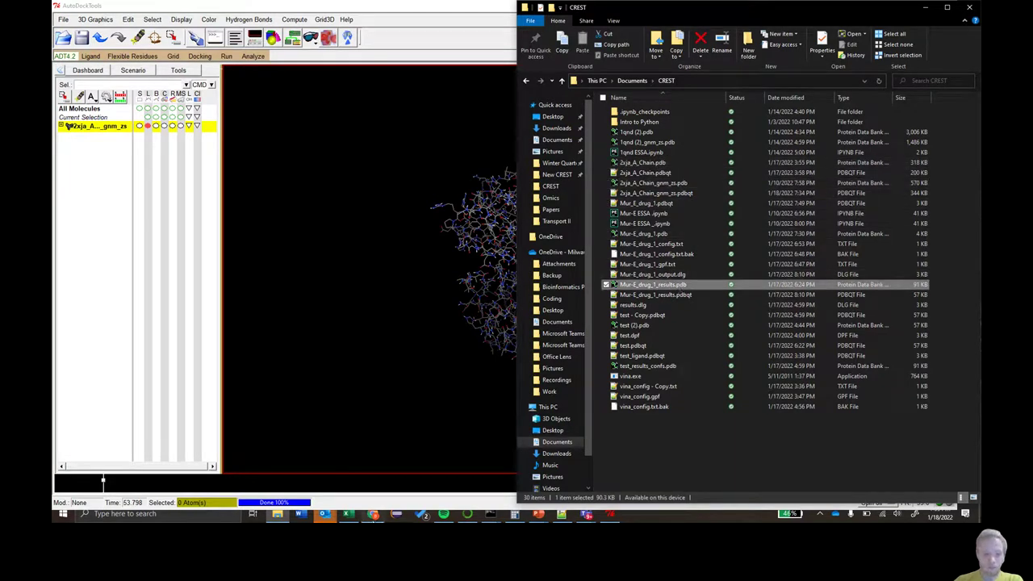
pyautogui.click(373, 513)
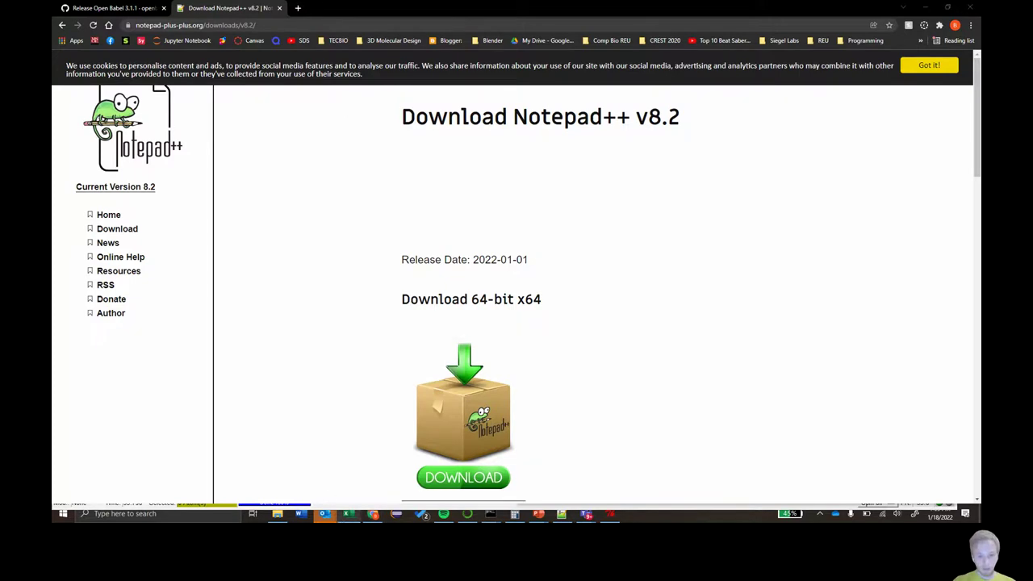
# Maximize Atomwise_shipment.xlsx, review cells D2, J2, M3 and N3, then snap it right of Chrome.
pyautogui.click(347, 513)
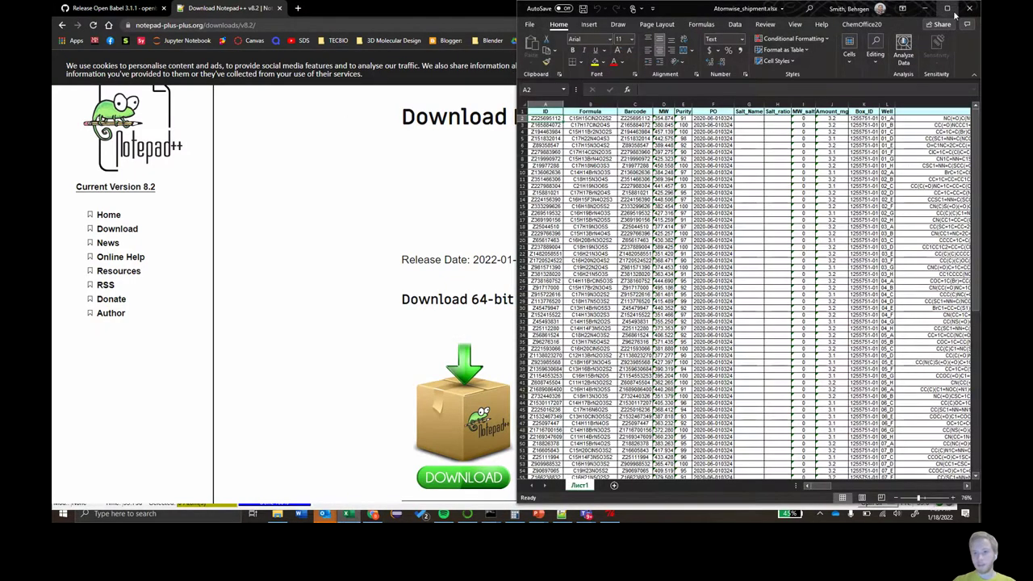
pyautogui.click(950, 9)
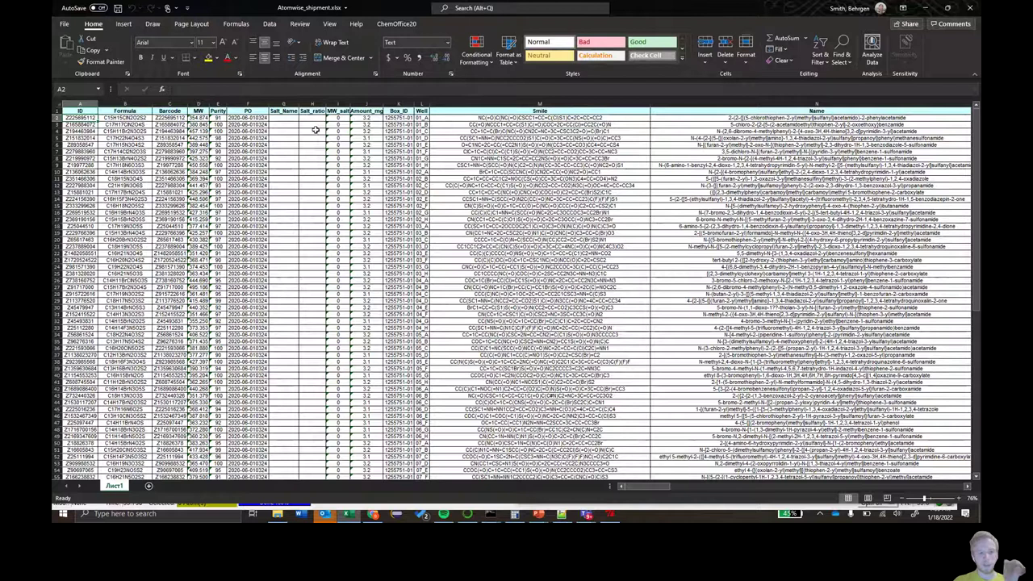
pyautogui.click(202, 118)
pyautogui.click(375, 118)
pyautogui.click(479, 123)
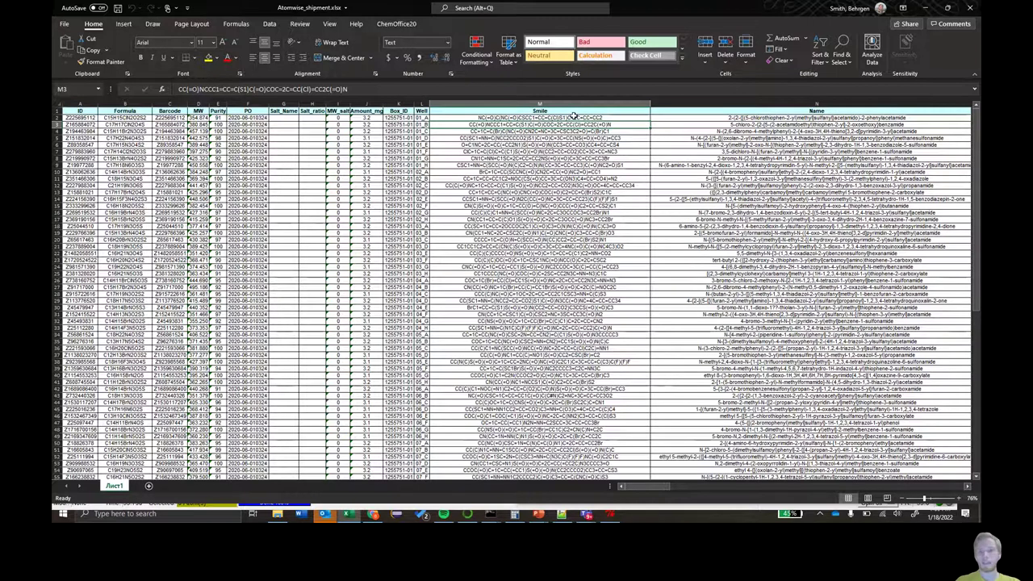
pyautogui.click(823, 125)
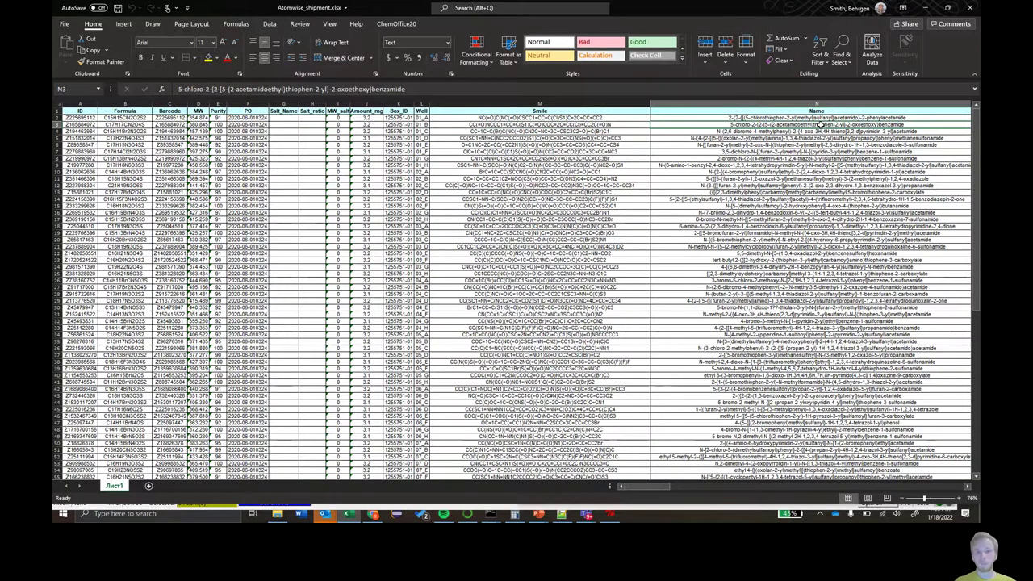
pyautogui.press('super+Right')
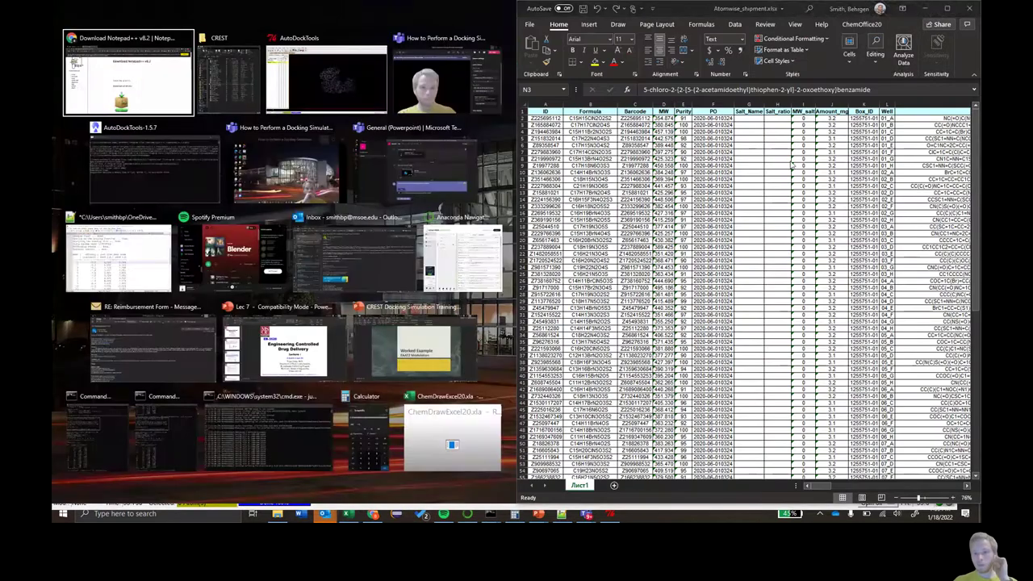
pyautogui.press('Return')
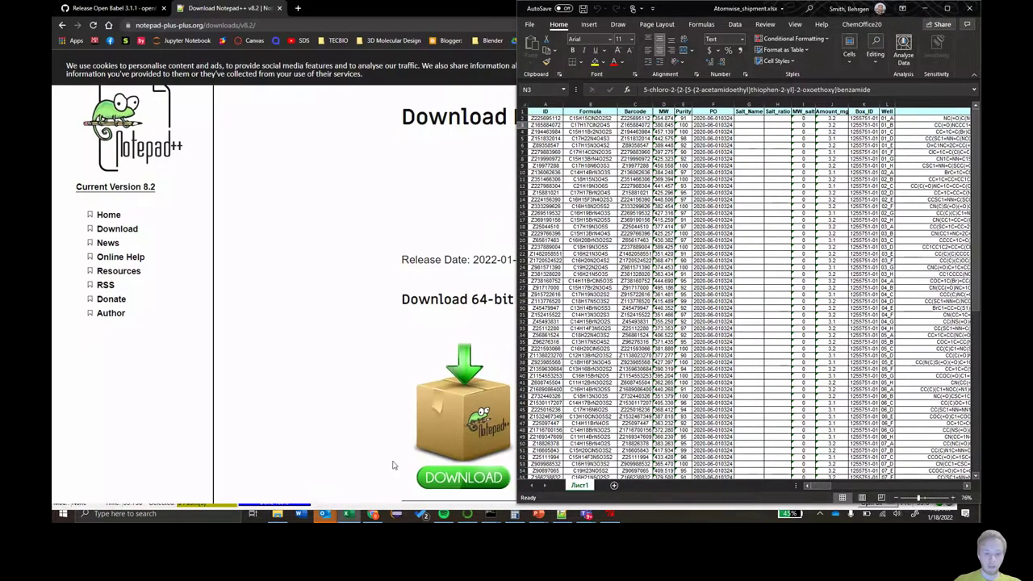
# Search 'smiles to pdb' in a new tab and open the NovoPro SMILES-to-3D converter.
pyautogui.click(298, 10)
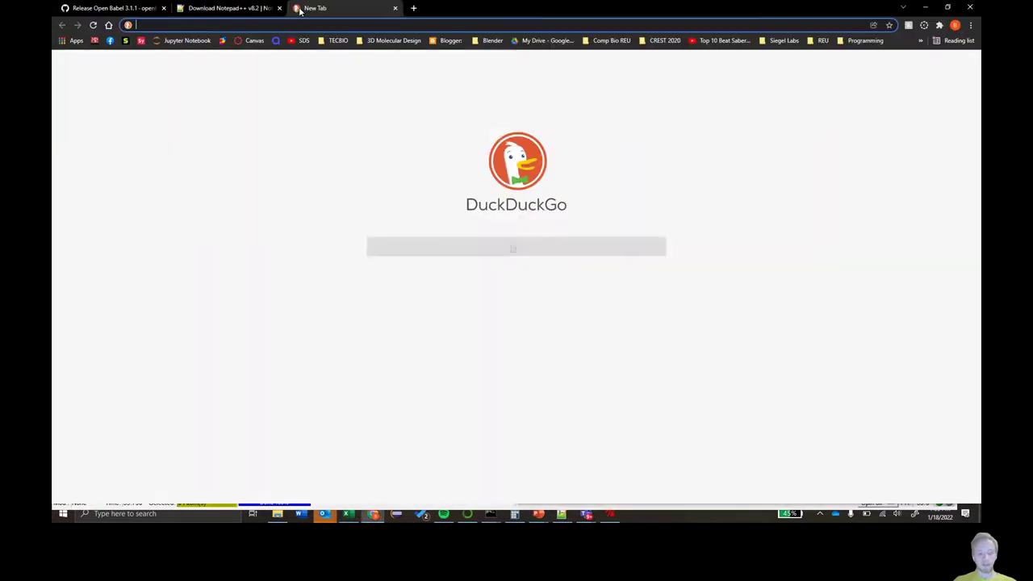
pyautogui.write('smiles to pdb')
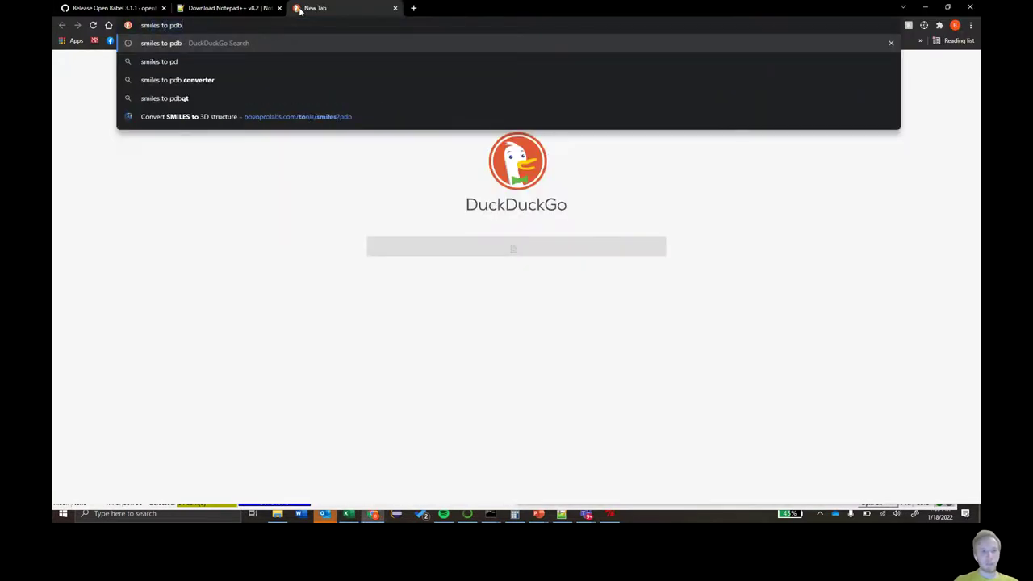
pyautogui.press('Return')
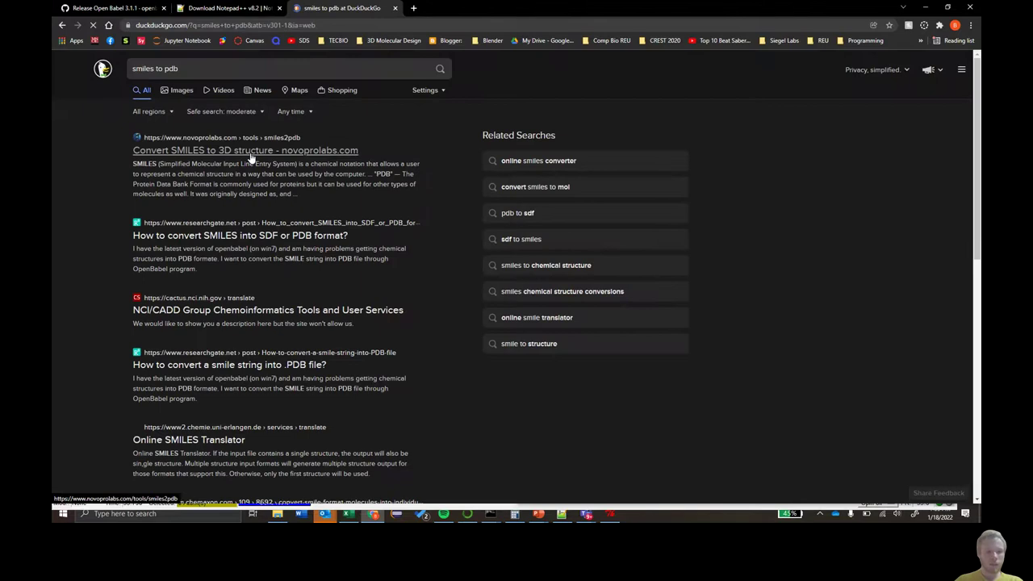
pyautogui.click(240, 160)
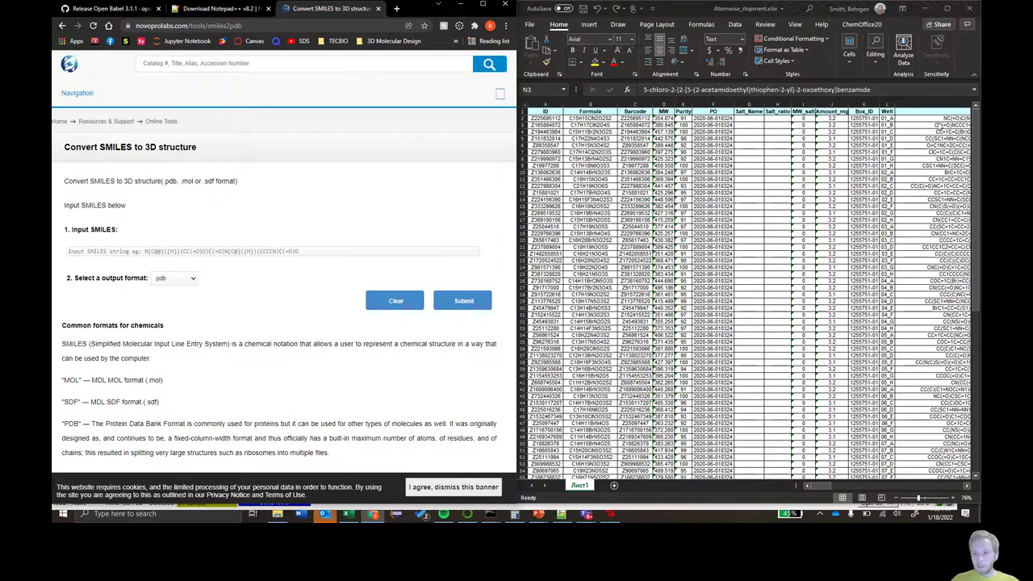
# Copy the compound's SMILES string from cell M2 in the Excel sheet.
pyautogui.doubleClick(936, 125)
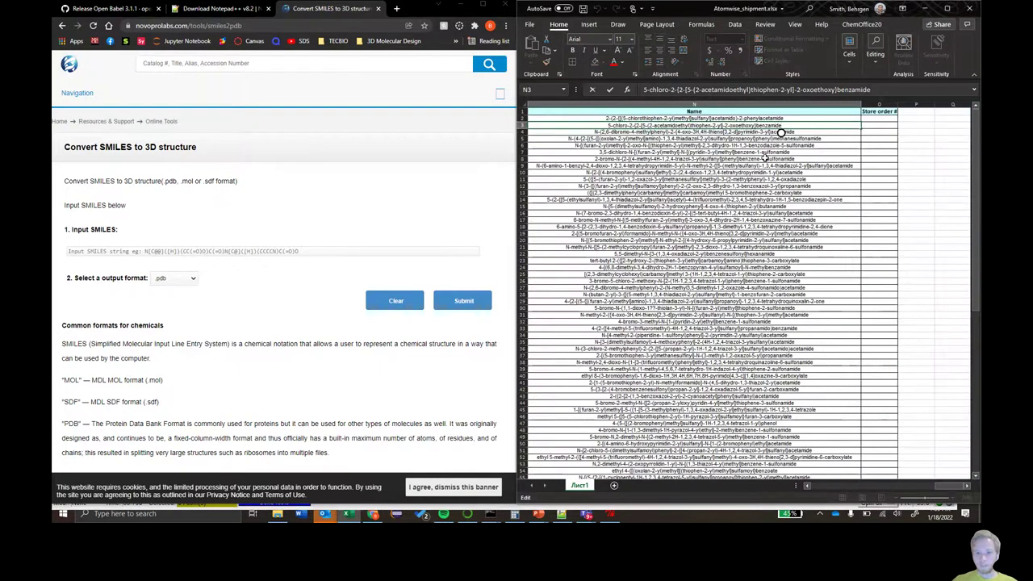
pyautogui.hscroll(-10, 773, 154)
pyautogui.click(957, 117)
pyautogui.hotkey('ctrl', 'c')
# Paste the SMILES into the converter, submit it, and download the 3D model as PDB.
pyautogui.click(202, 252)
pyautogui.hotkey('ctrl', 'v')
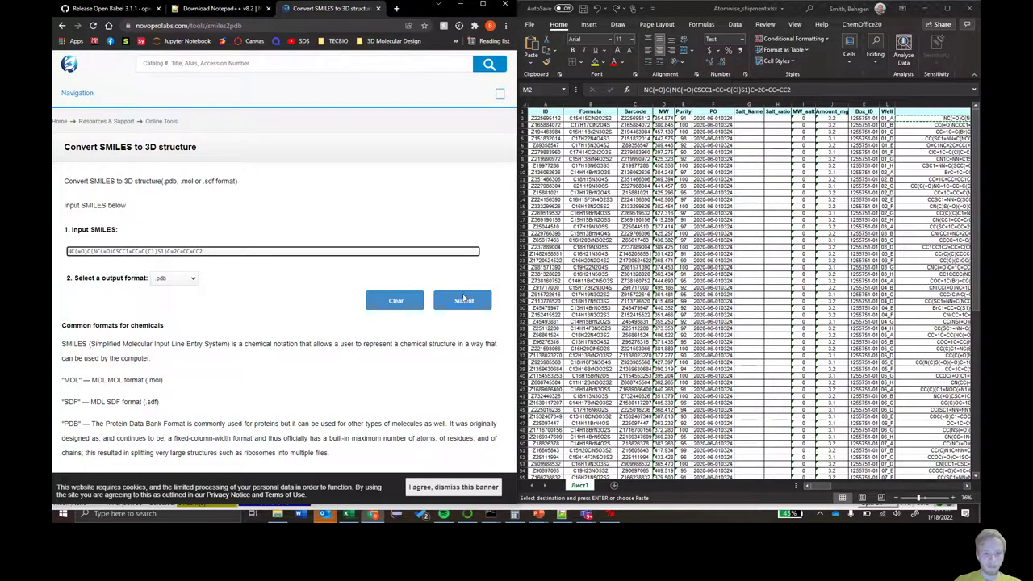
pyautogui.click(462, 301)
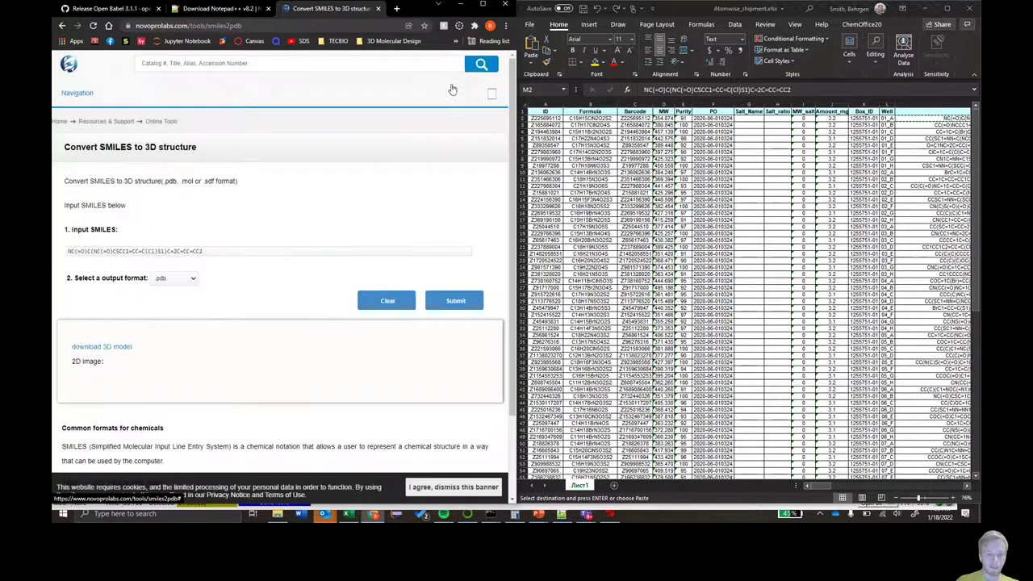
pyautogui.scroll(-5, 282, 292)
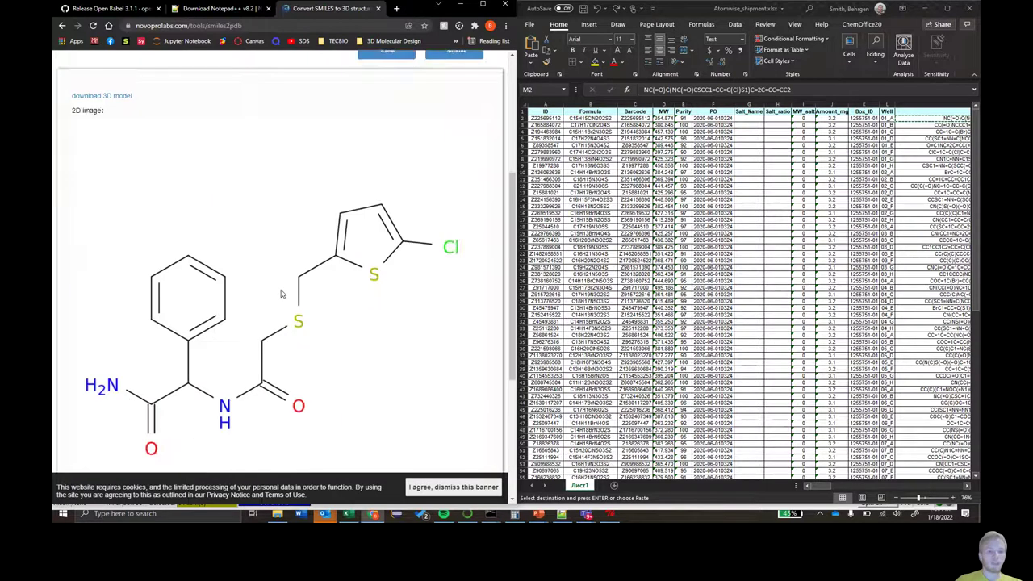
pyautogui.scroll(3, 186, 300)
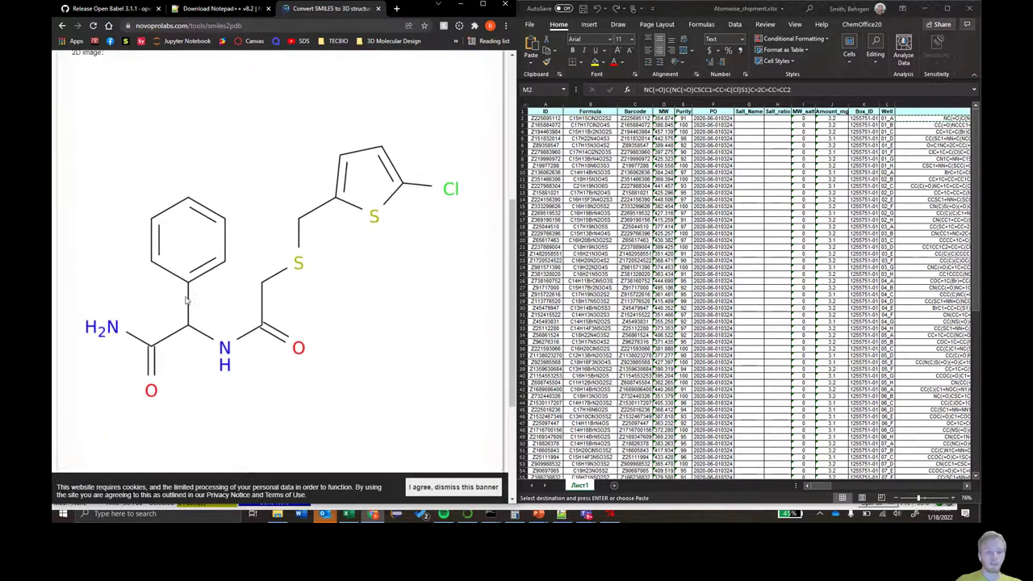
pyautogui.scroll(1, 186, 300)
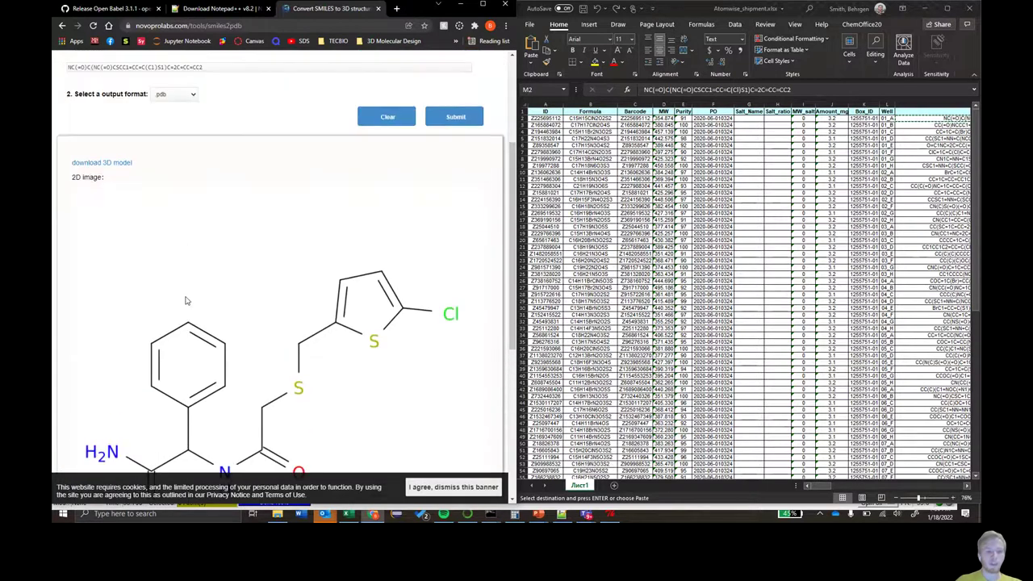
pyautogui.click(116, 164)
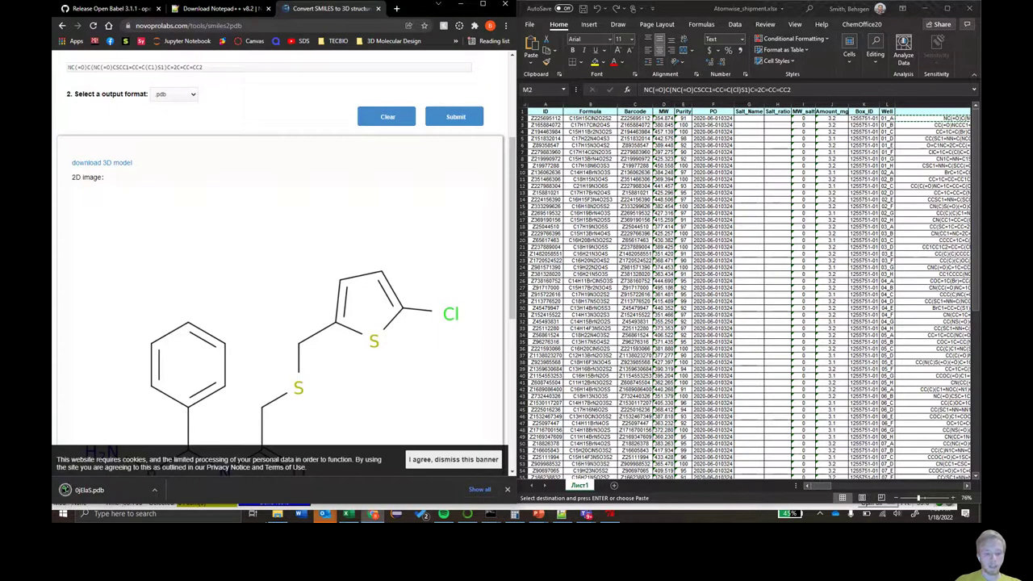
pyautogui.click(277, 513)
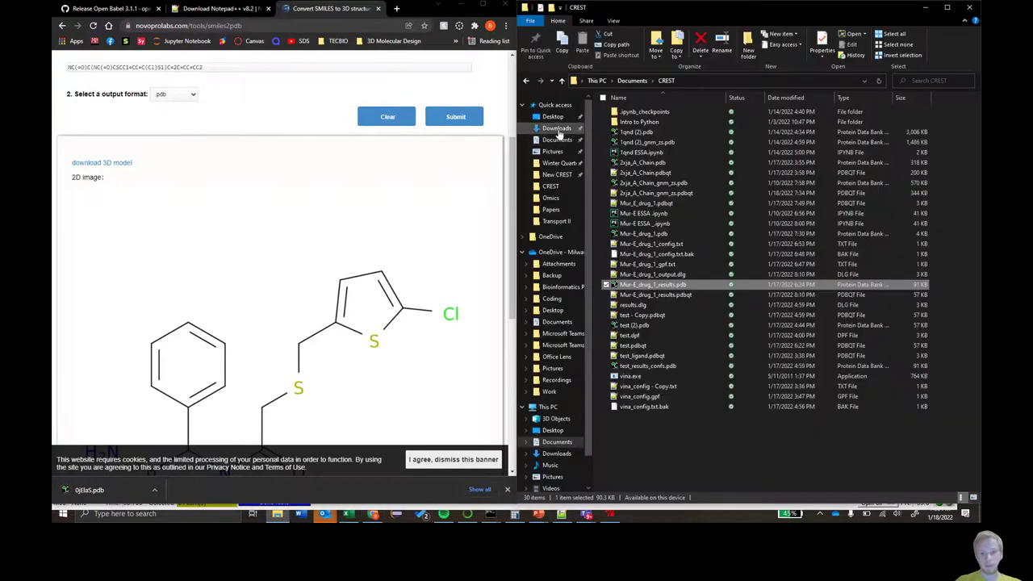
# Rename the downloaded 0jEIaS.pdb in Downloads to Mur_E_drug_1.pdb.
pyautogui.click(555, 127)
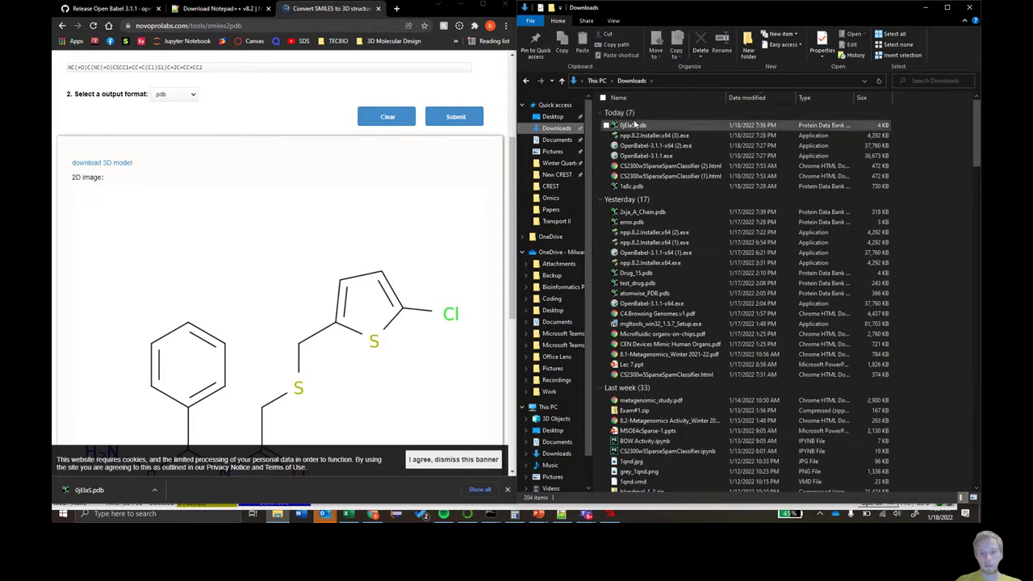
pyautogui.click(636, 125)
pyautogui.click(633, 125)
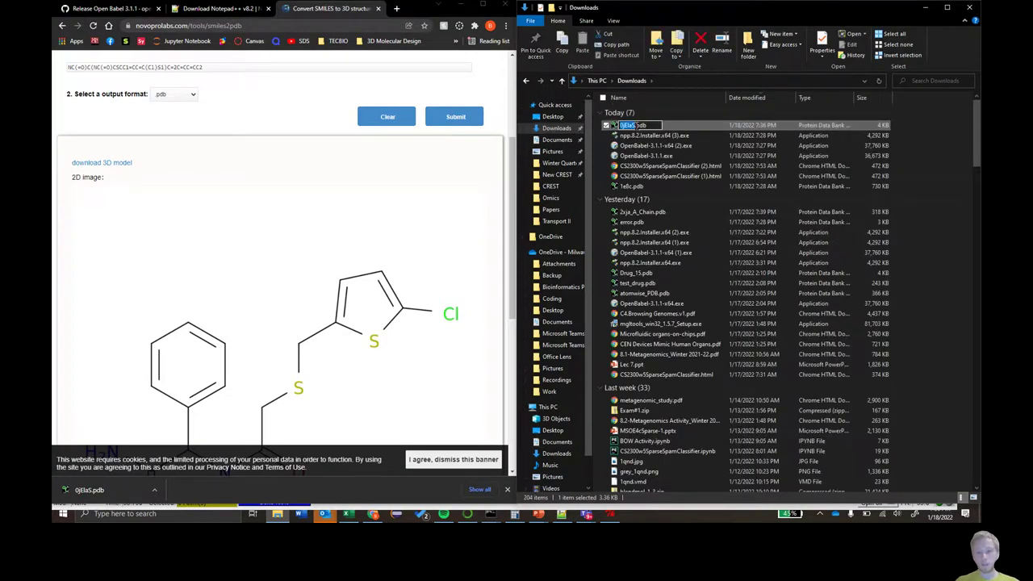
pyautogui.write('Mur-E')
pyautogui.write('-D')
pyautogui.press('Left')
pyautogui.press('BackSpace')
pyautogui.write('_')
pyautogui.press('Left')
pyautogui.press('Left')
pyautogui.press('BackSpace')
pyautogui.write('_')
pyautogui.press('Right')
pyautogui.press('Right')
pyautogui.press('BackSpace')
pyautogui.write('drug_1')
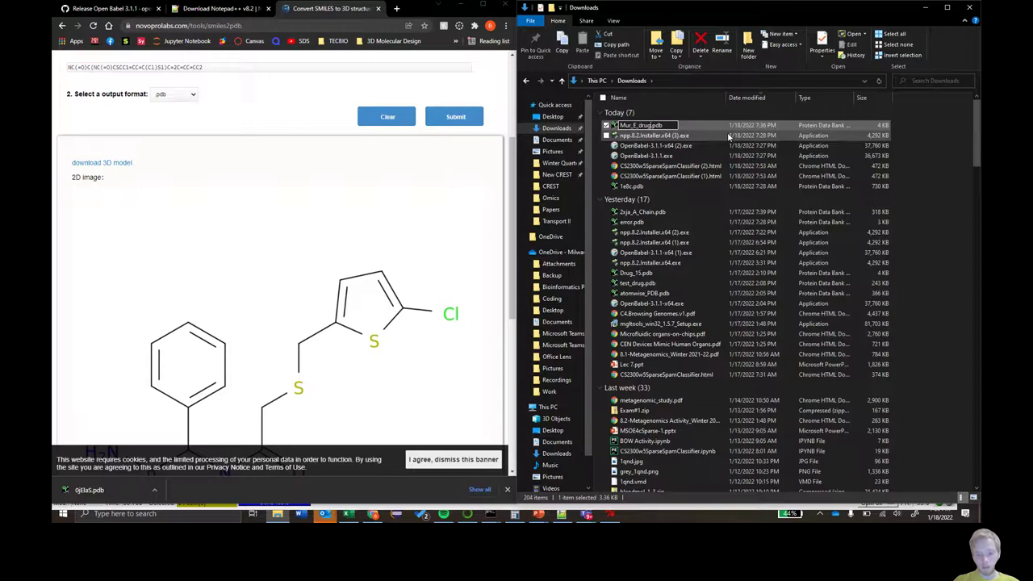
pyautogui.press('Return')
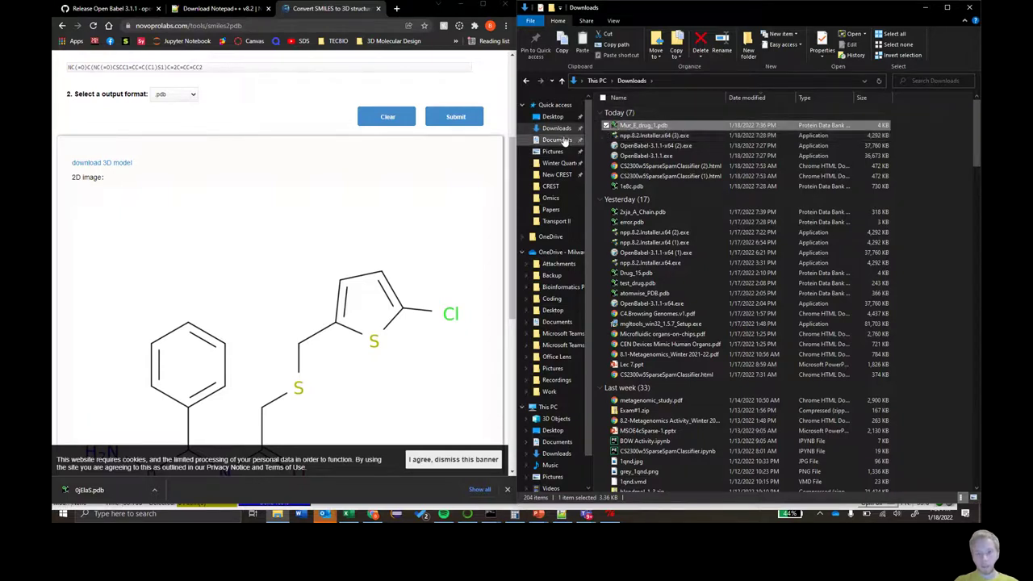
# Move Mur_E_drug_1.pdb into the Documents > CREST folder.
pyautogui.click(551, 187)
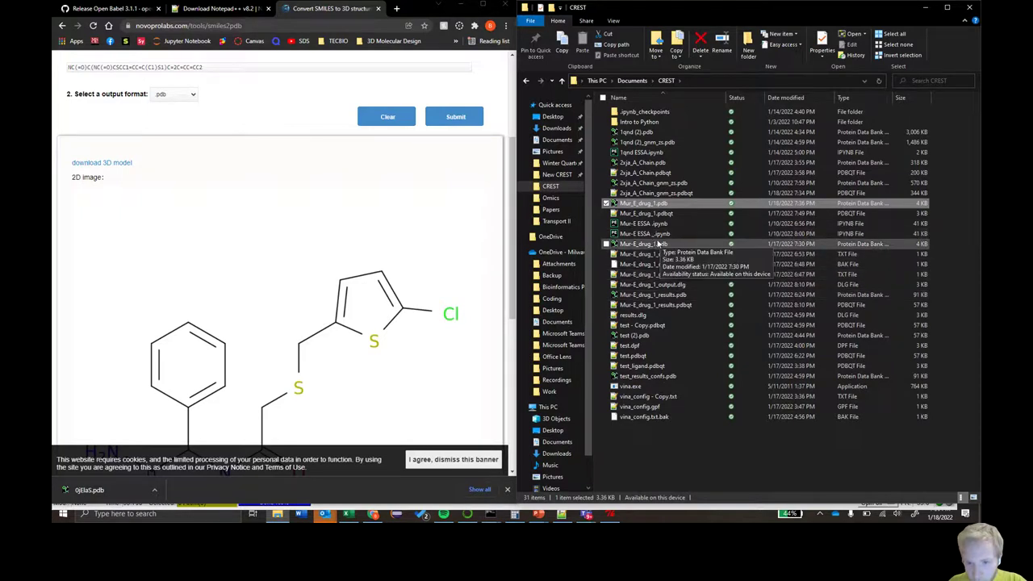
pyautogui.click(479, 99)
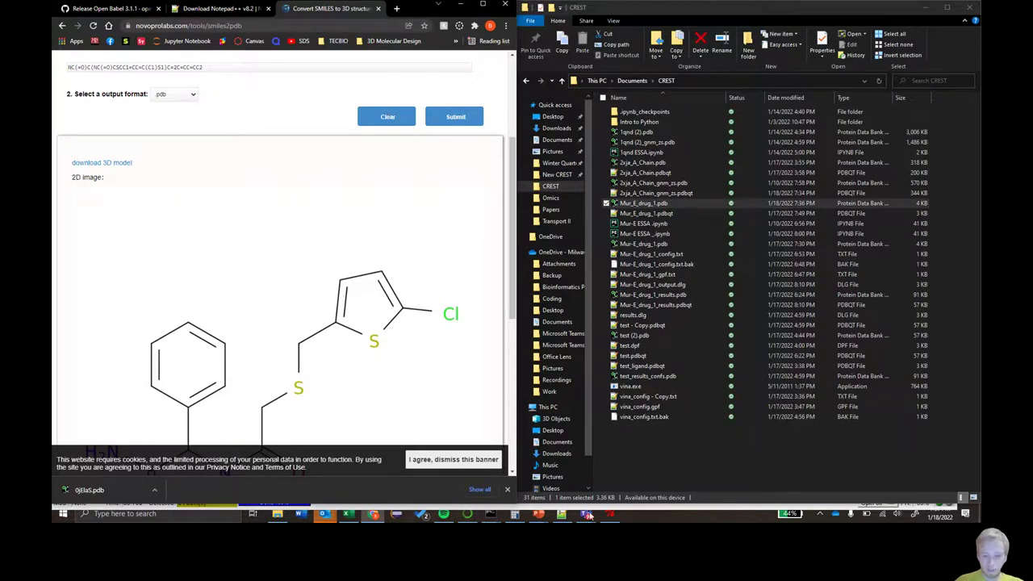
pyautogui.click(612, 515)
# Load Mur_E_drug_1.pdb into the viewer alongside the 2xja protein.
pyautogui.press('super+Left')
pyautogui.click(632, 171)
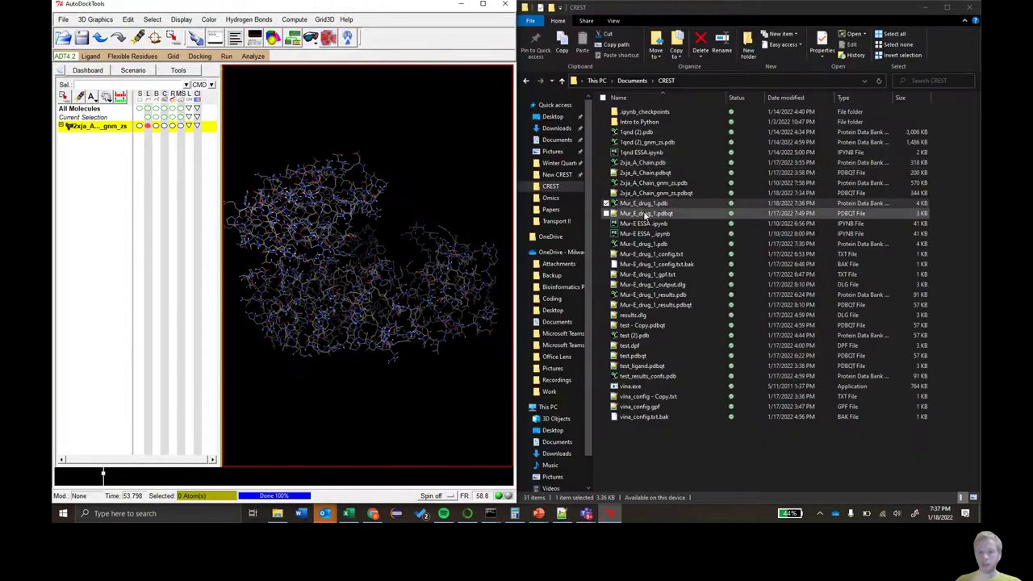
pyautogui.moveTo(668, 204); pyautogui.dragTo(476, 179)
pyautogui.moveTo(421, 231); pyautogui.dragTo(350, 295)
pyautogui.scroll(3, 350, 298)
pyautogui.moveTo(395, 262)
pyautogui.mouseDown()
pyautogui.moveTo(403, 253)
pyautogui.moveTo(387, 277)
pyautogui.mouseUp()
pyautogui.click(95, 137)
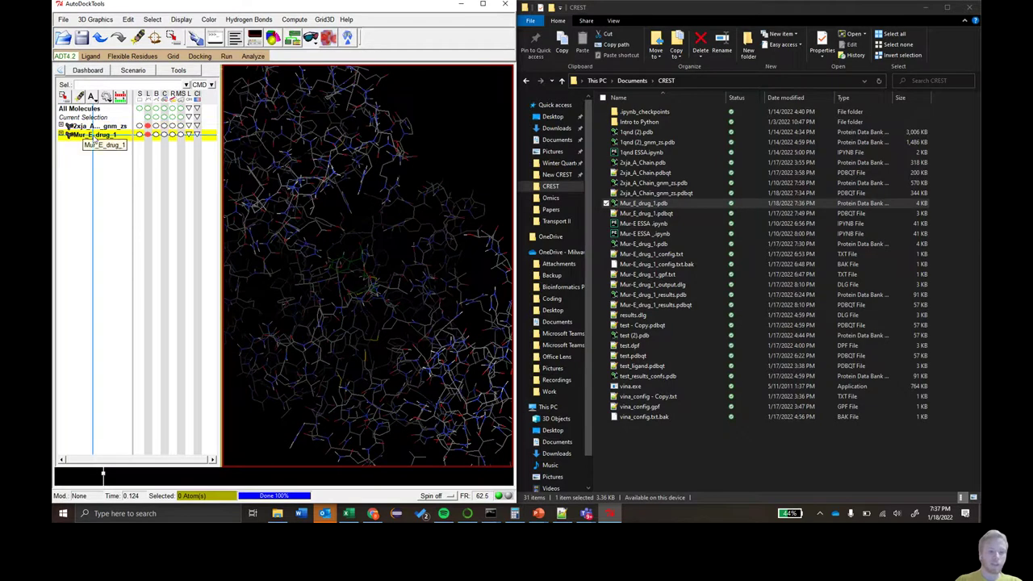
pyautogui.scroll(-3, 378, 237)
pyautogui.moveTo(379, 237); pyautogui.dragTo(392, 255)
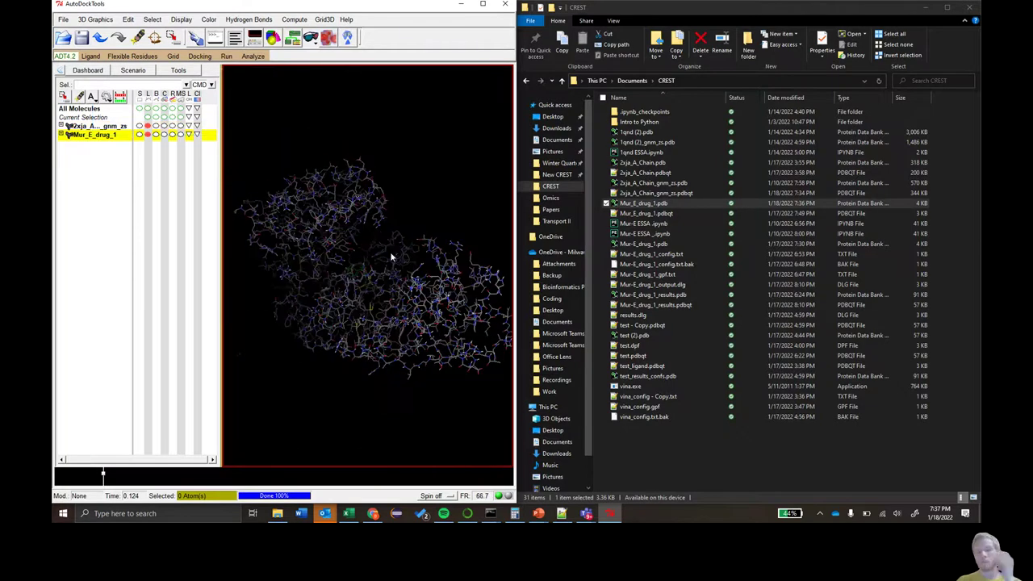
# Hide the 2xja protein so only the ligand is displayed.
pyautogui.click(147, 126)
pyautogui.scroll(3, 399, 335)
pyautogui.moveTo(398, 334); pyautogui.dragTo(387, 301)
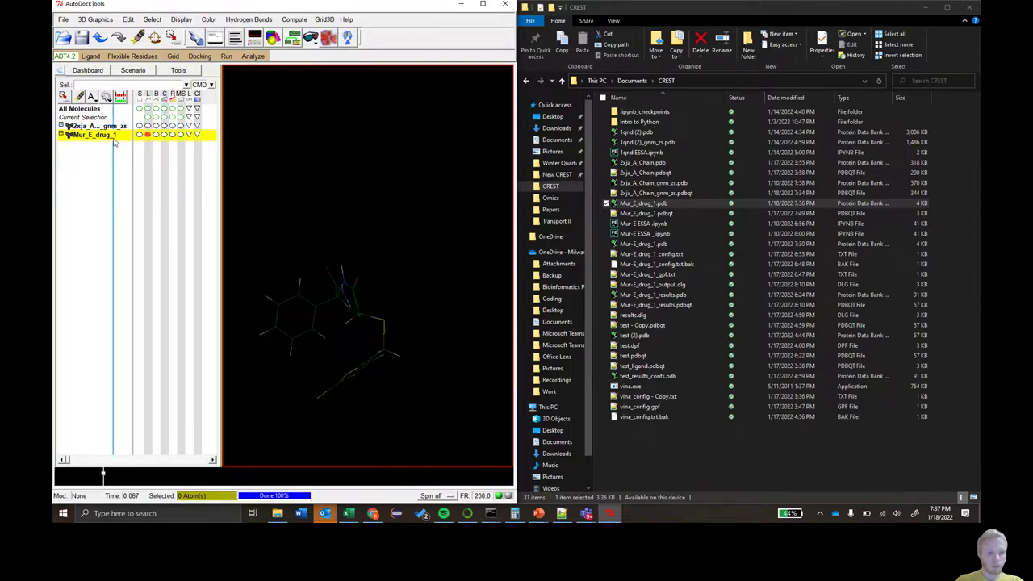
pyautogui.moveTo(306, 279); pyautogui.dragTo(414, 207)
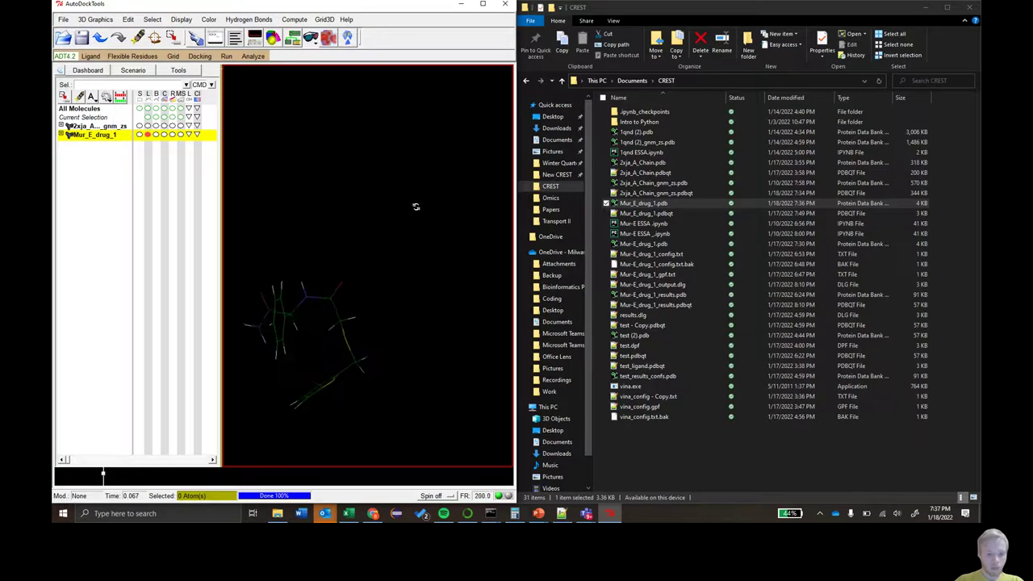
# Add polar hydrogens to Mur_E_drug_1 from its Dashboard menu.
pyautogui.rightClick(113, 137)
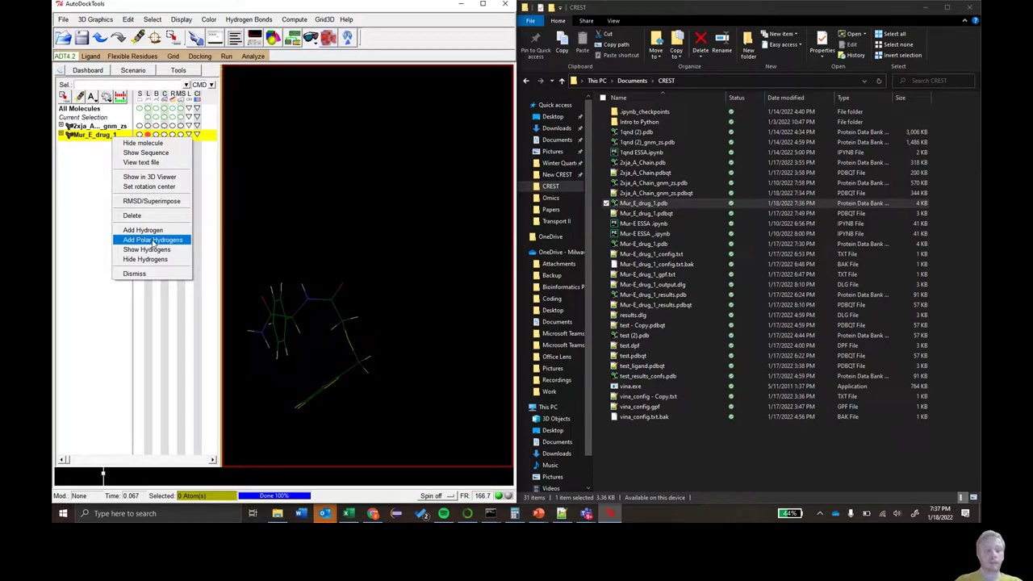
pyautogui.click(152, 242)
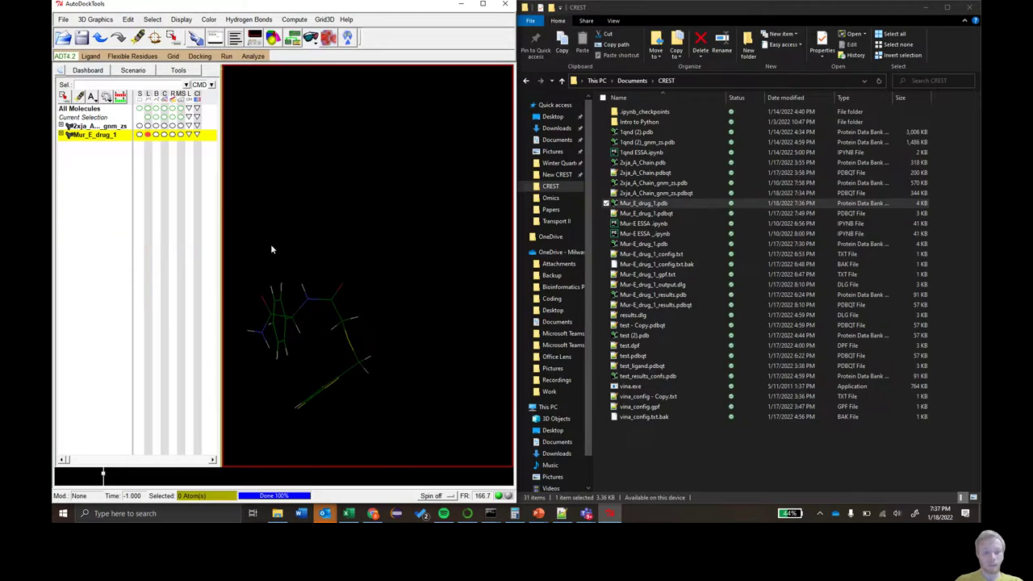
pyautogui.moveTo(299, 275); pyautogui.dragTo(300, 288)
pyautogui.moveTo(350, 212); pyautogui.dragTo(329, 275)
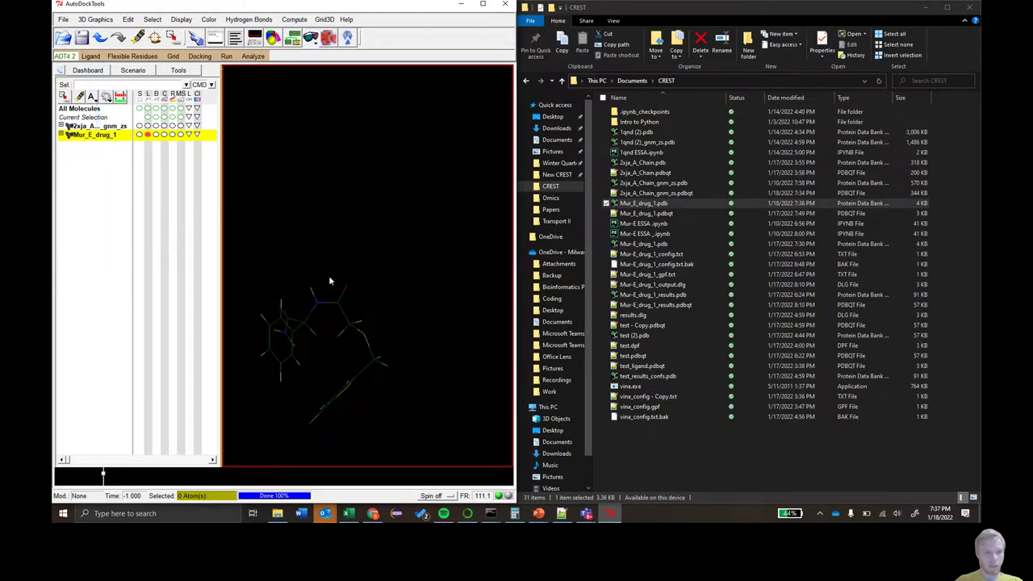
# Select Mur_E_drug_1 through Ligand > Input > Choose as the AutoDock4 ligand.
pyautogui.click(92, 56)
pyautogui.moveTo(105, 77)
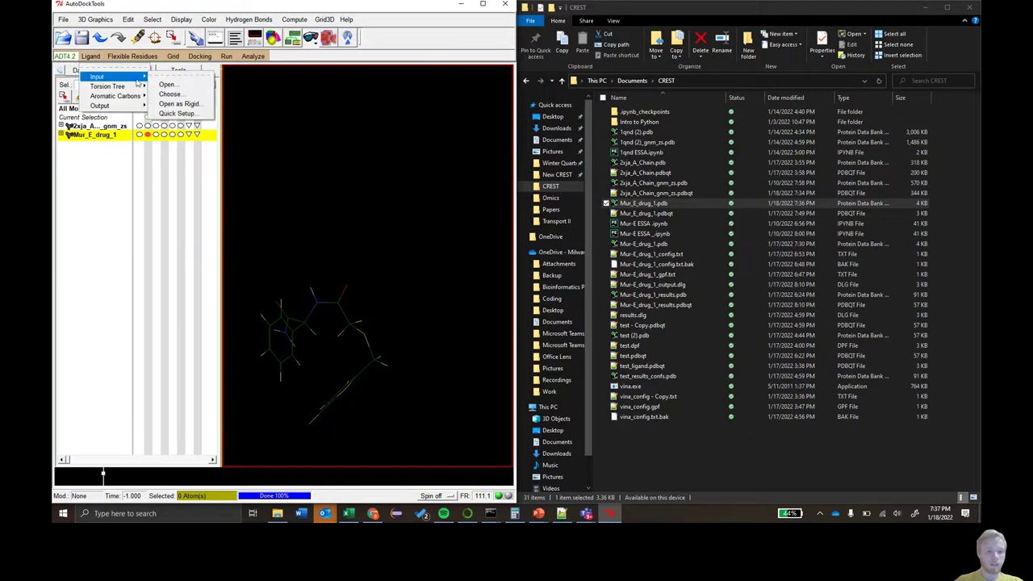
pyautogui.click(179, 95)
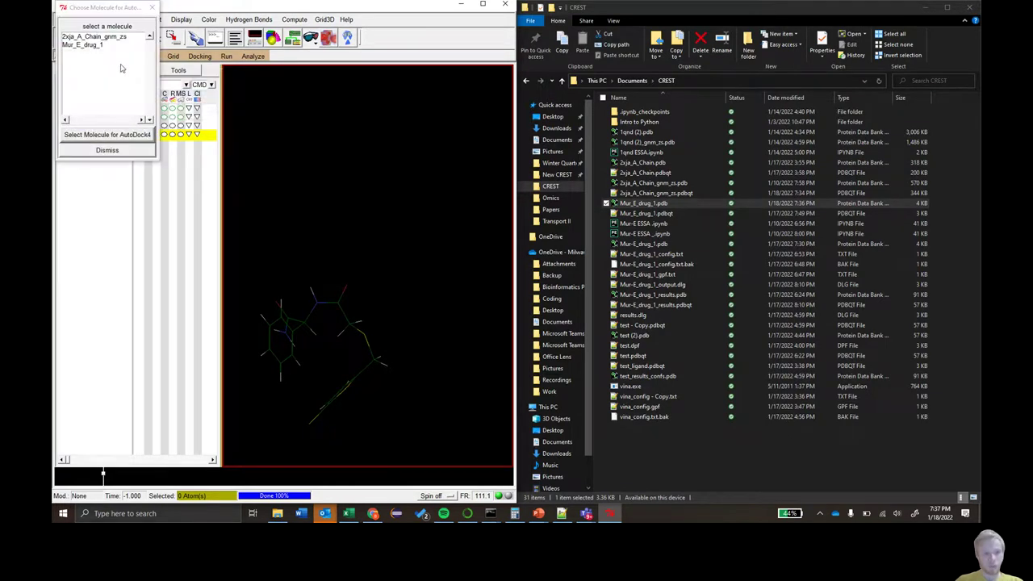
pyautogui.click(111, 46)
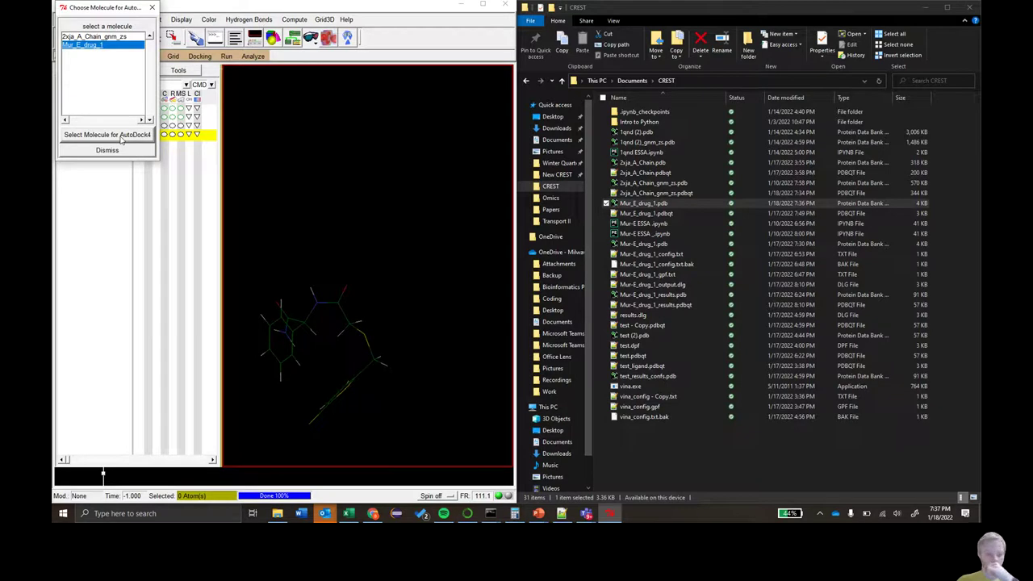
pyautogui.click(121, 137)
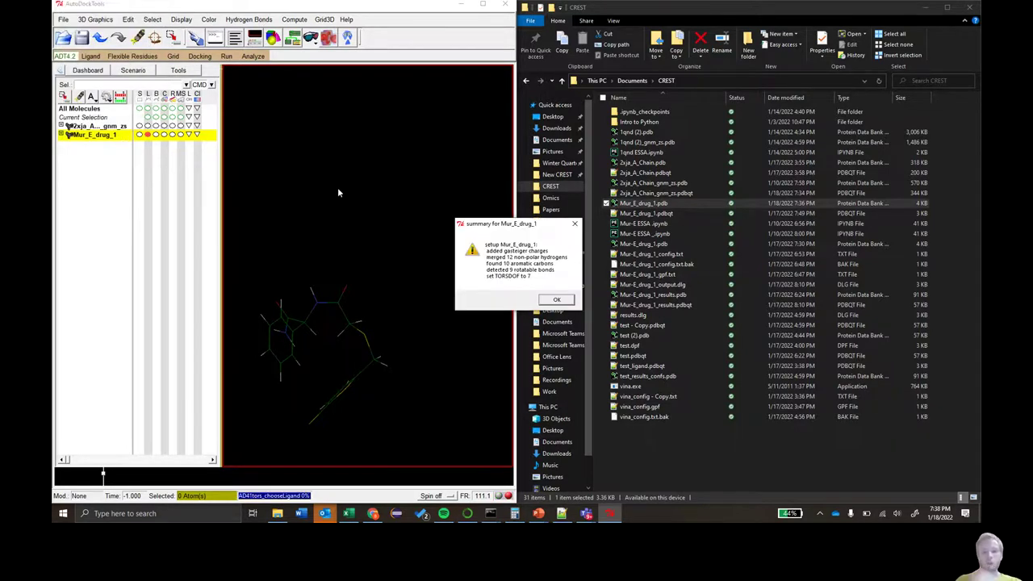
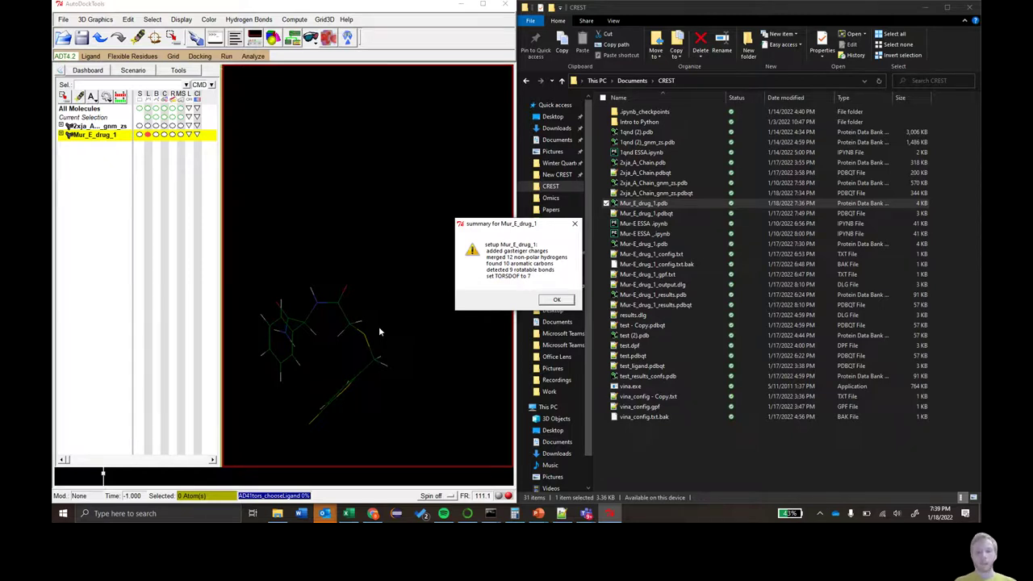
# Dismiss the Mur_E_drug_1 ligand summary, then briefly show and hide the protein as lines.
pyautogui.click(552, 300)
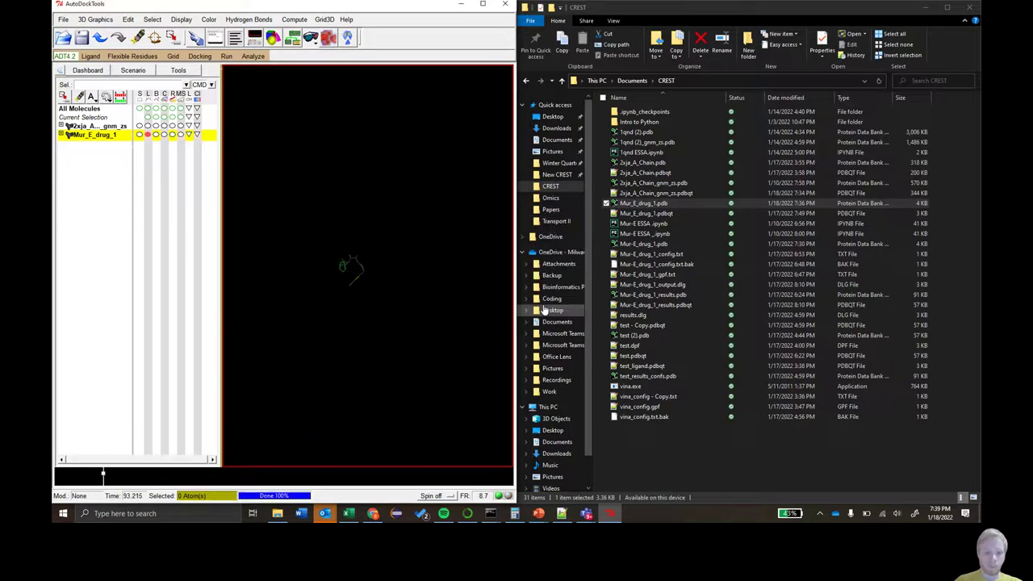
pyautogui.moveTo(372, 265); pyautogui.dragTo(360, 270)
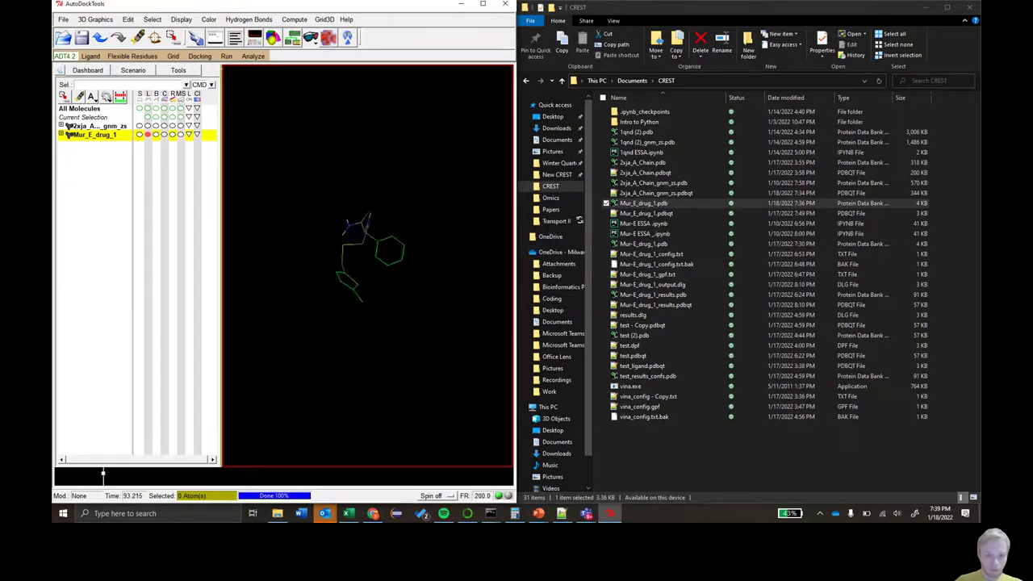
pyautogui.scroll(-5, 387, 250)
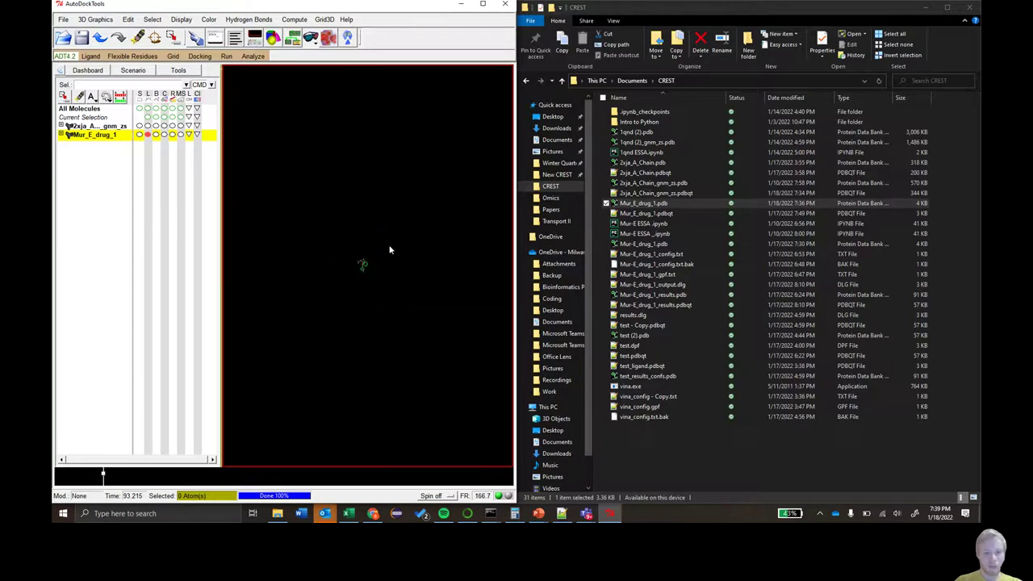
pyautogui.click(147, 126)
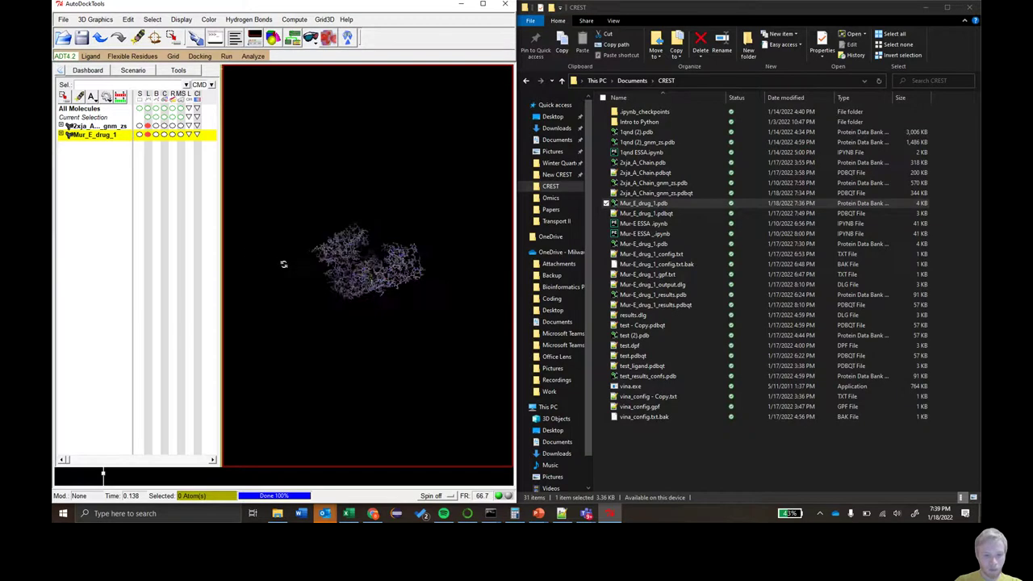
pyautogui.click(148, 127)
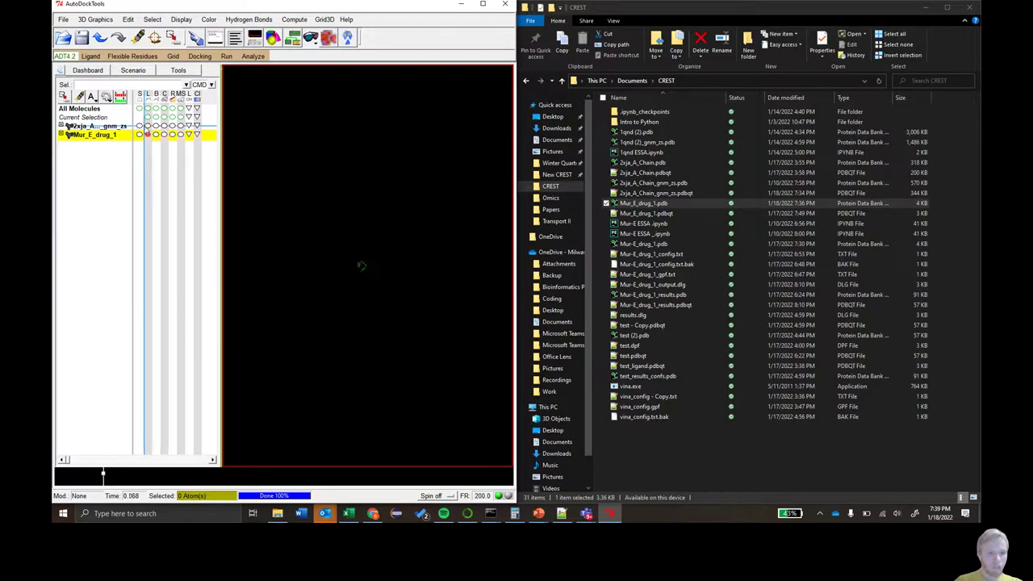
# Write the ligand as Mur_E_drug_1.pdbqt into Documents\CREST, overwriting the older file.
pyautogui.click(90, 56)
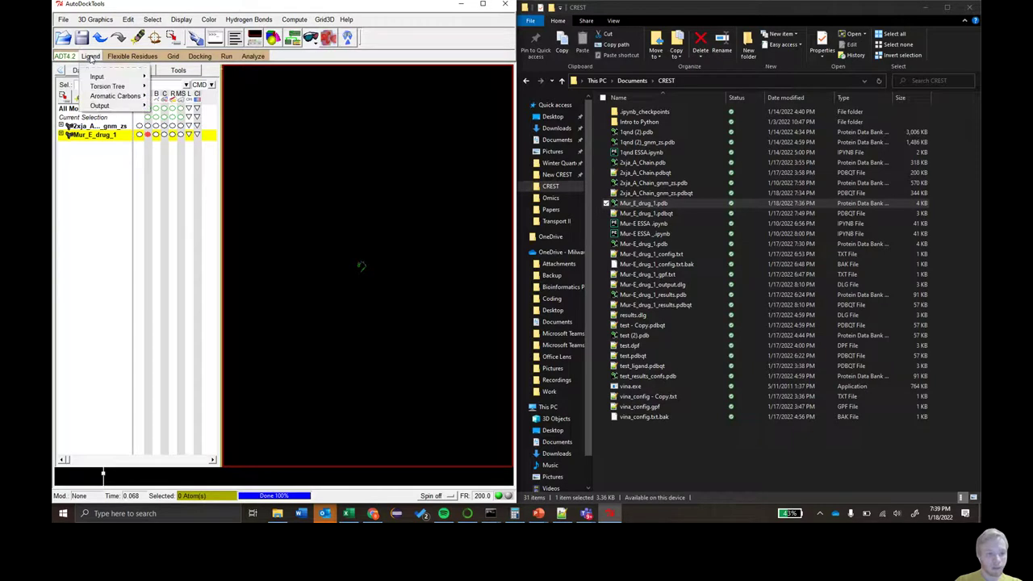
pyautogui.moveTo(104, 108)
pyautogui.click(155, 114)
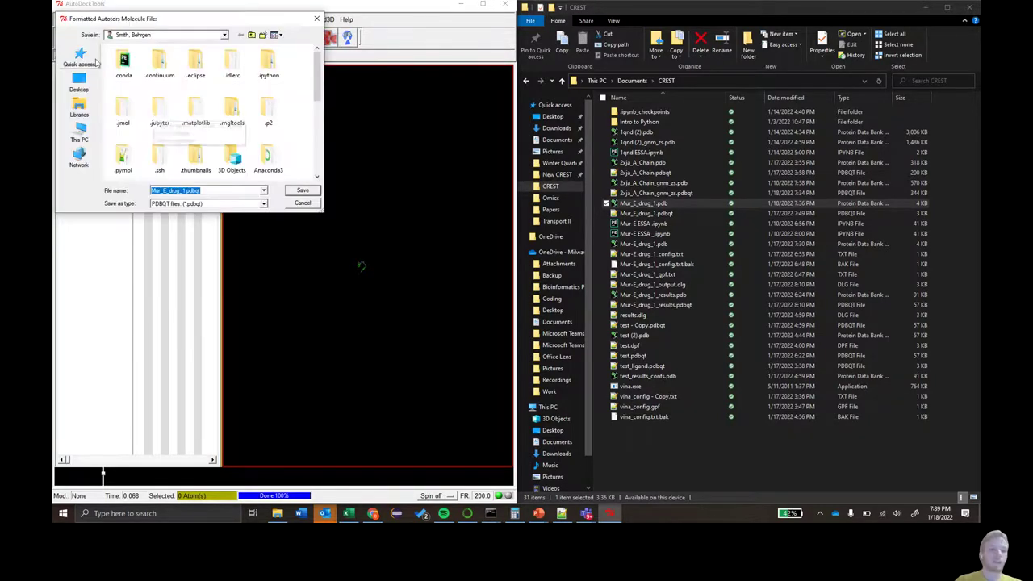
pyautogui.click(89, 60)
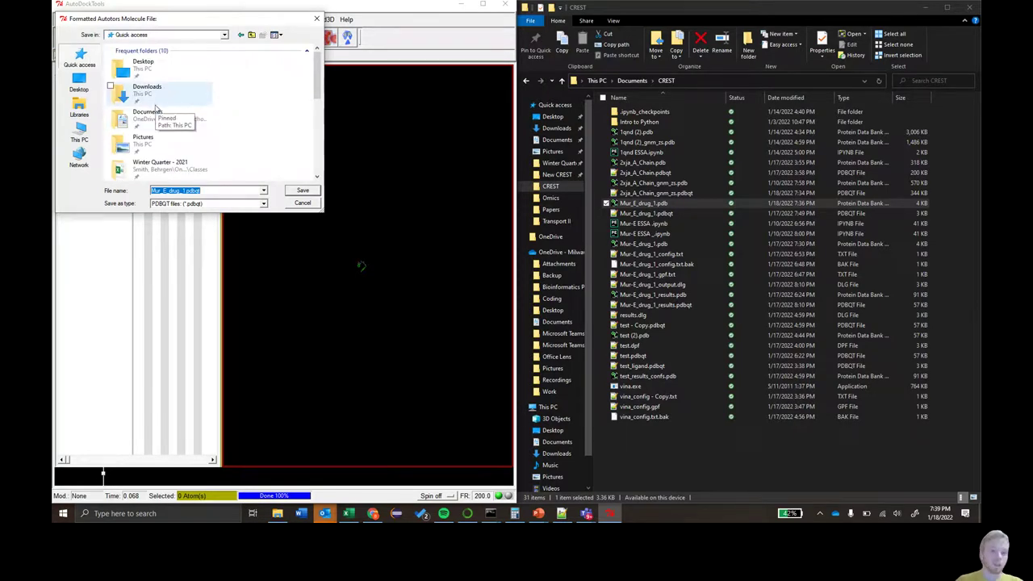
pyautogui.click(146, 117)
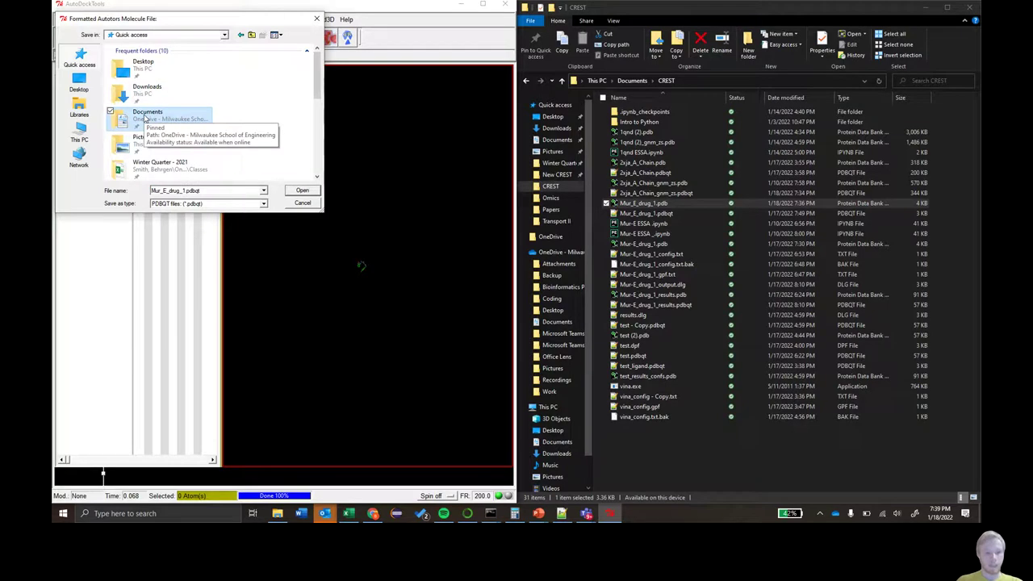
pyautogui.doubleClick(146, 118)
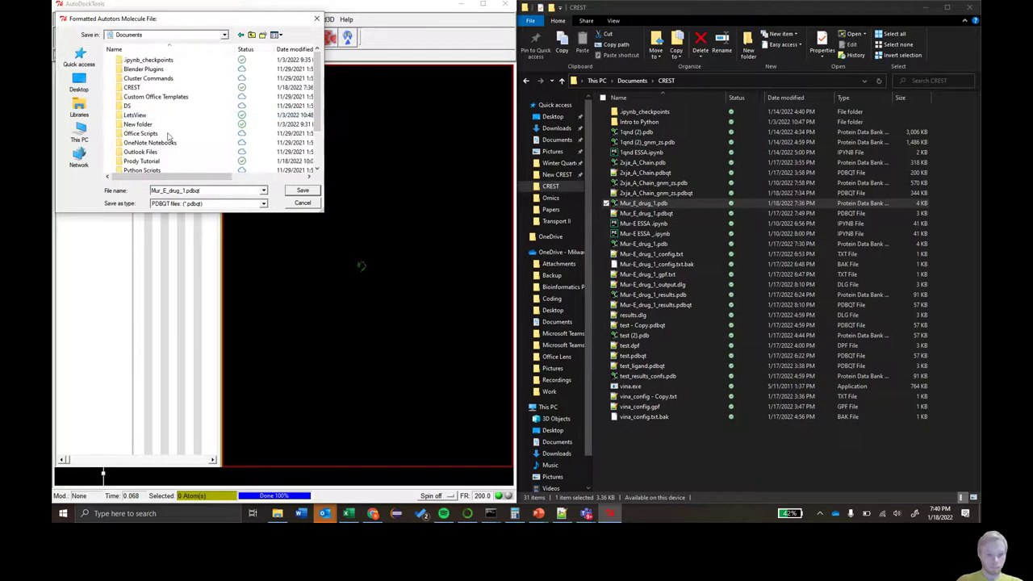
pyautogui.doubleClick(145, 87)
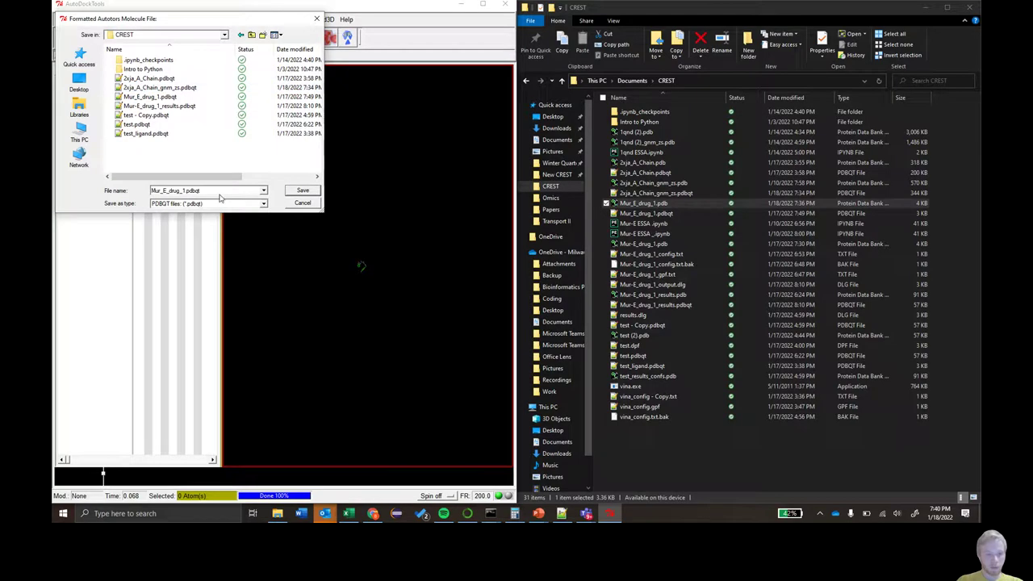
pyautogui.click(303, 191)
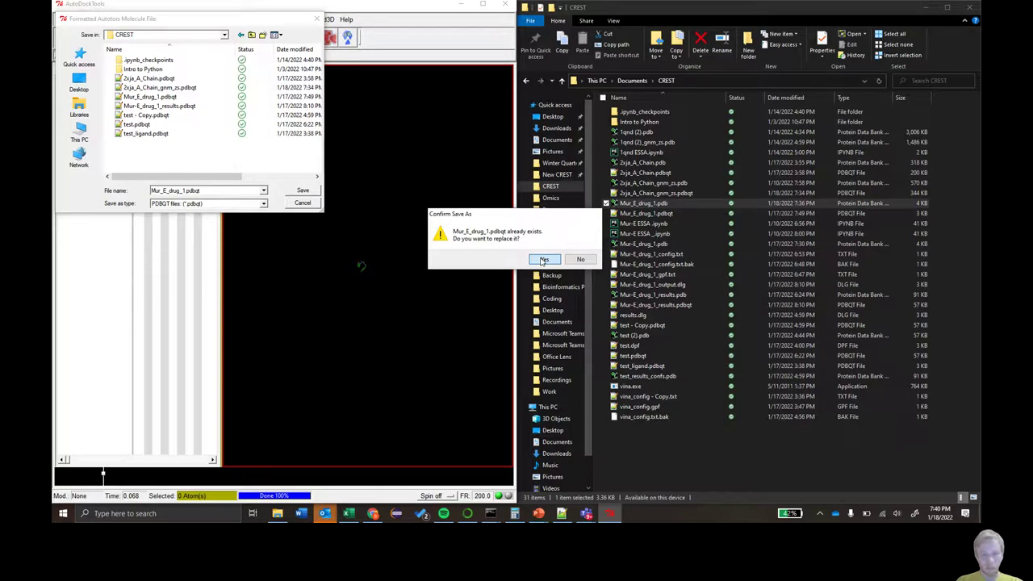
pyautogui.click(543, 259)
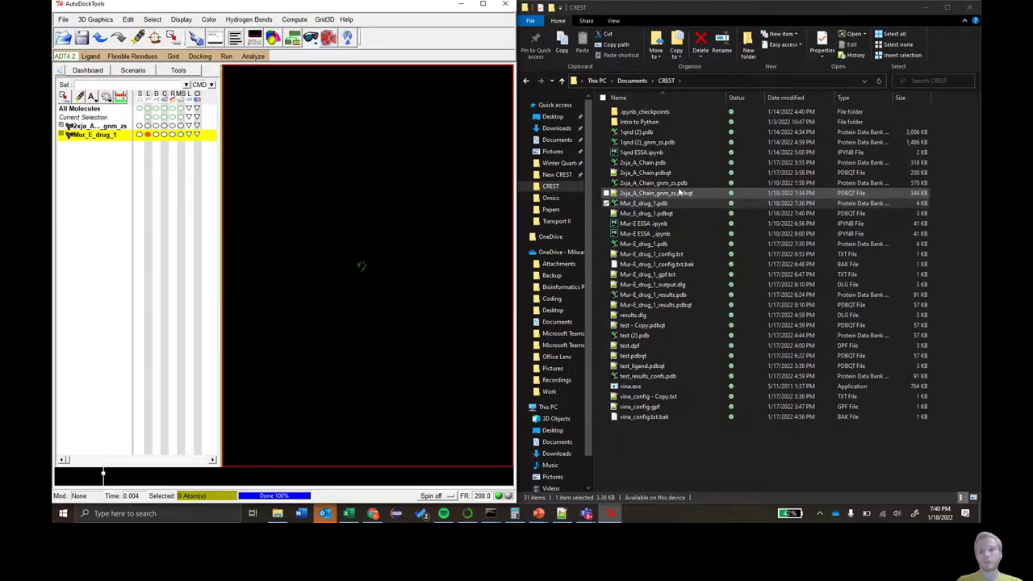
# Display the 2xja_A_gnm_zs protein as lines.
pyautogui.scroll(5, 380, 247)
pyautogui.moveTo(341, 267); pyautogui.dragTo(364, 246)
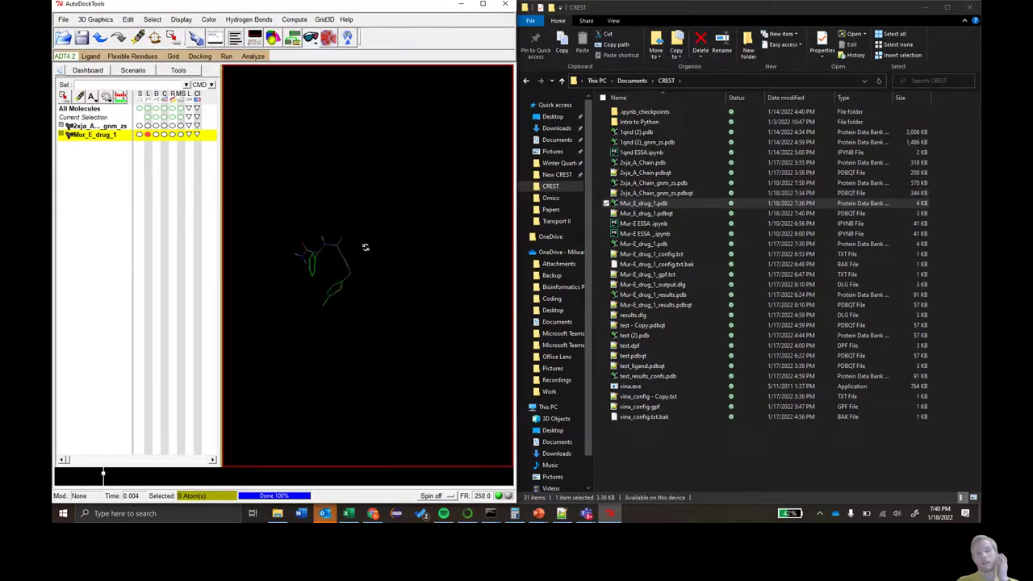
pyautogui.click(148, 126)
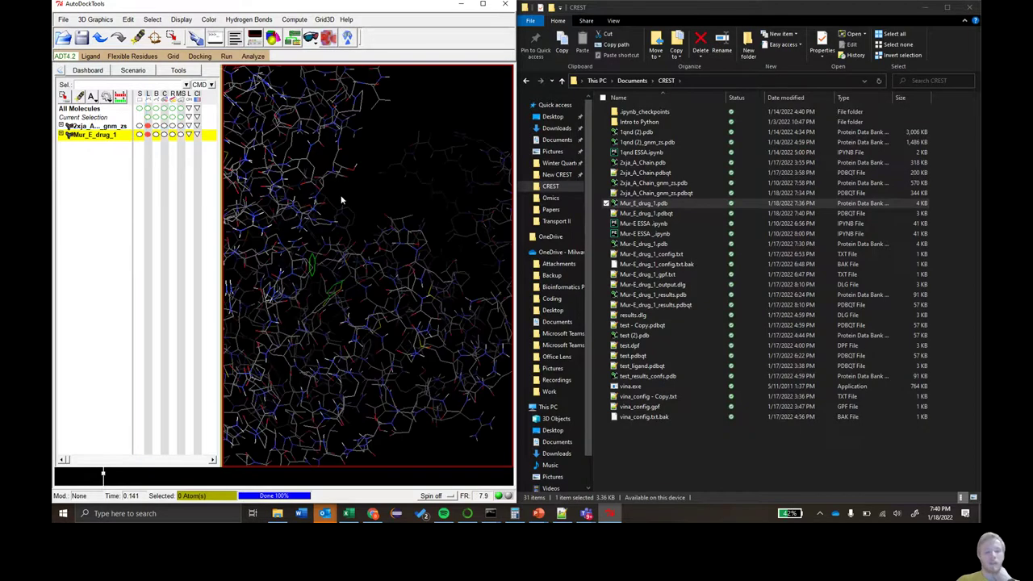
pyautogui.scroll(-5, 341, 200)
# Add a grid box to the protein and raise its spacing to 1.000 Å.
pyautogui.click(173, 55)
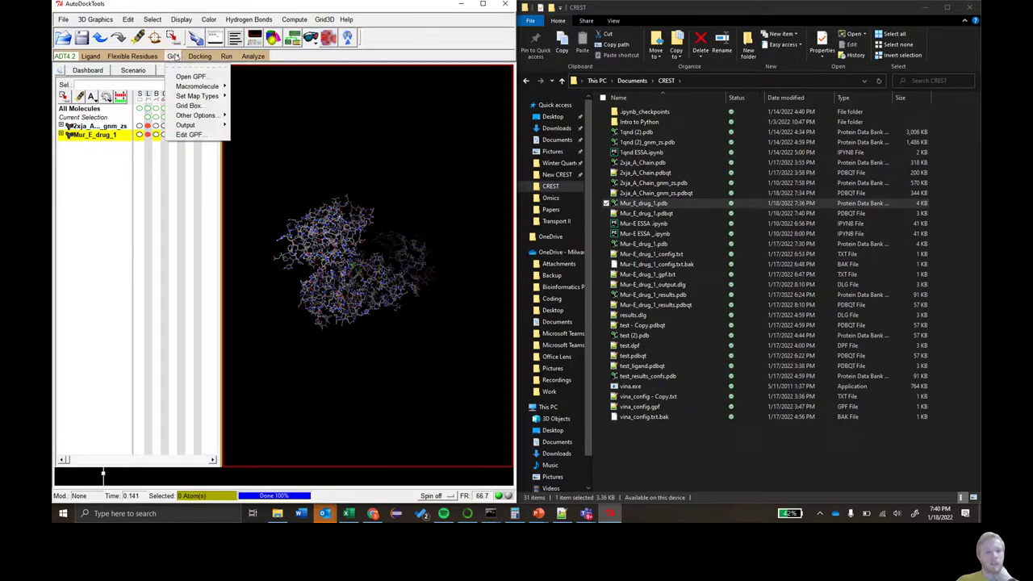
pyautogui.click(198, 106)
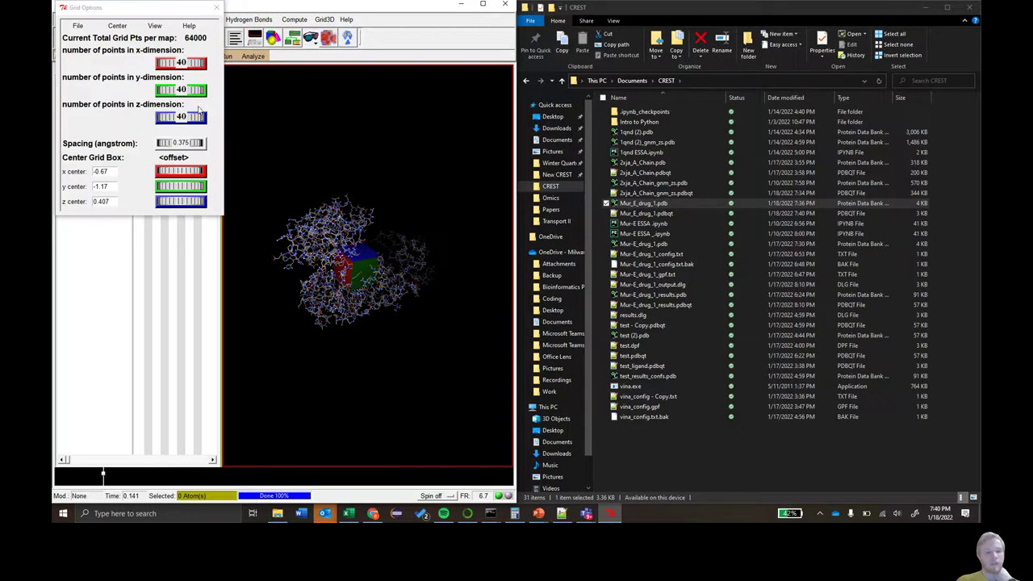
pyautogui.moveTo(363, 238); pyautogui.dragTo(295, 215)
pyautogui.moveTo(391, 286); pyautogui.dragTo(428, 284)
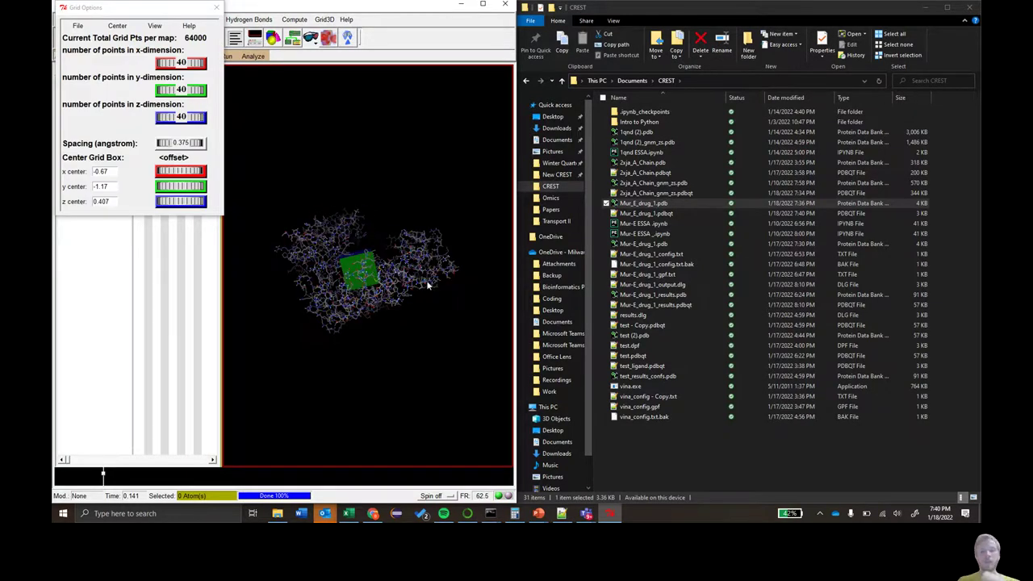
pyautogui.moveTo(360, 257); pyautogui.dragTo(342, 295)
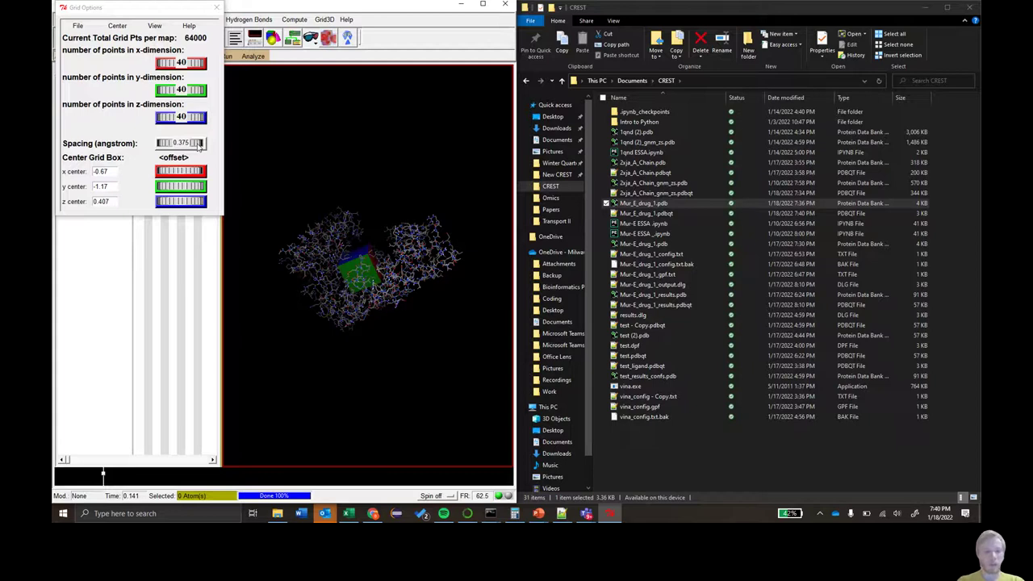
pyautogui.moveTo(177, 145); pyautogui.dragTo(233, 138)
pyautogui.click(331, 246)
pyautogui.moveTo(331, 246); pyautogui.dragTo(285, 295)
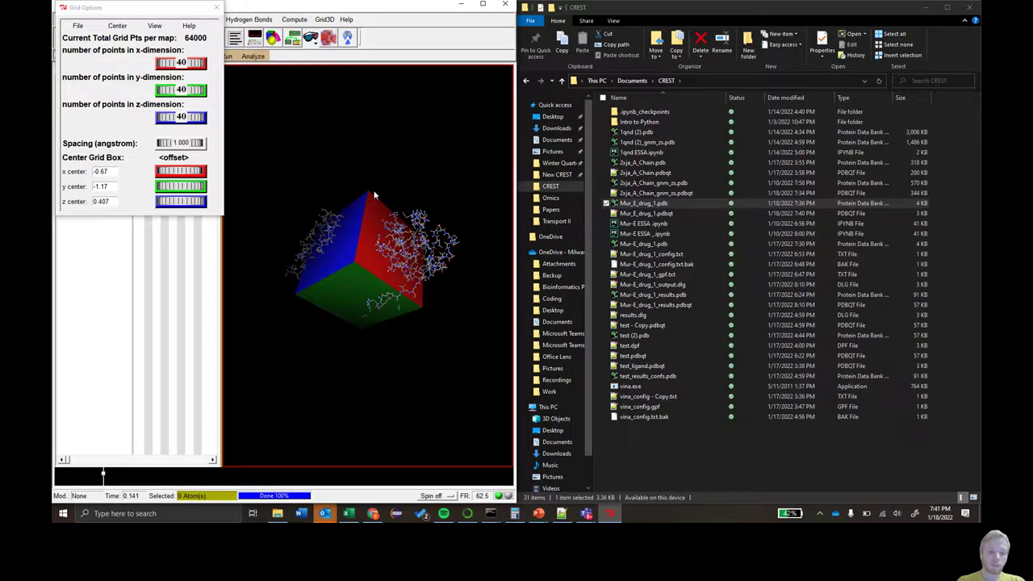
# Inspect the grid cube's faces, then stretch its x-dimension from 40 to 94 points.
pyautogui.moveTo(403, 288); pyautogui.dragTo(347, 211)
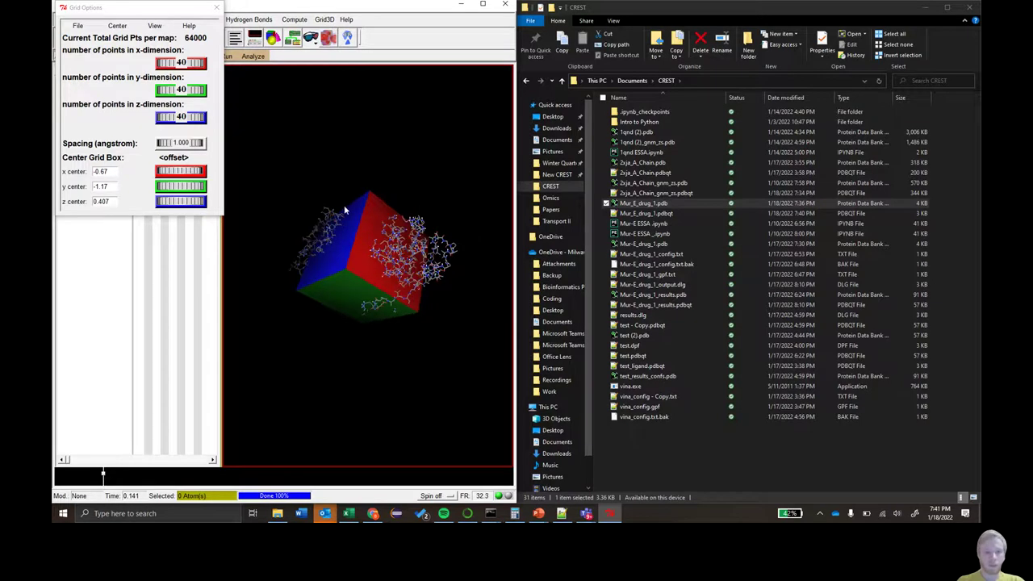
pyautogui.moveTo(347, 271); pyautogui.dragTo(393, 215)
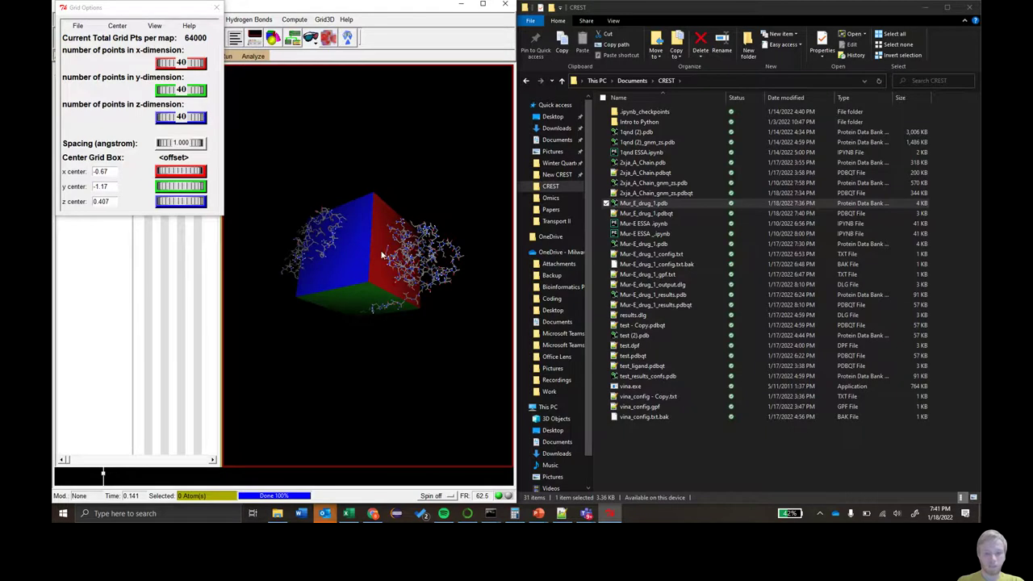
pyautogui.moveTo(364, 304); pyautogui.dragTo(344, 318)
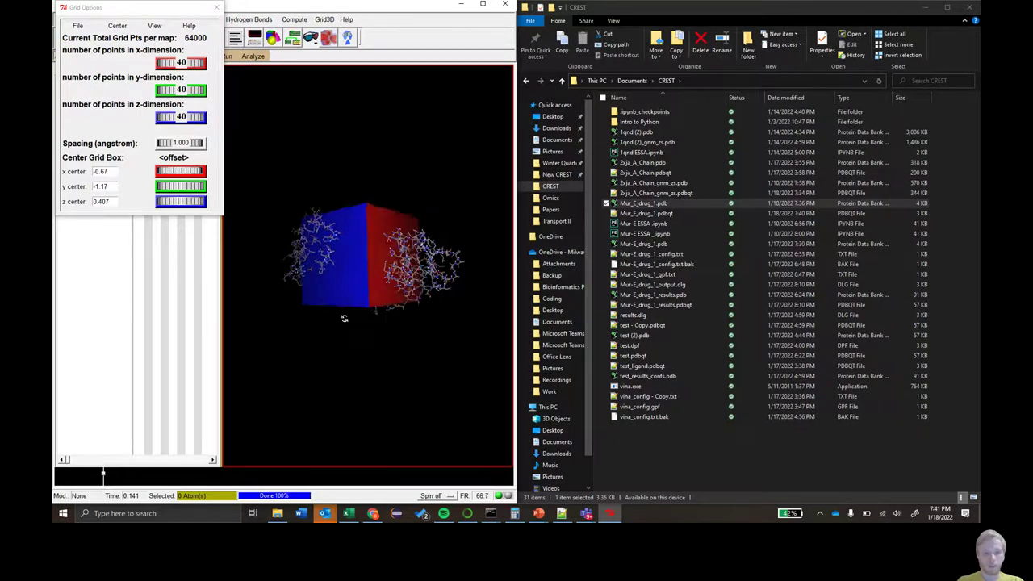
pyautogui.moveTo(367, 357)
pyautogui.mouseDown()
pyautogui.moveTo(398, 387)
pyautogui.moveTo(350, 334)
pyautogui.moveTo(405, 387)
pyautogui.moveTo(362, 341)
pyautogui.moveTo(353, 347)
pyautogui.mouseUp()
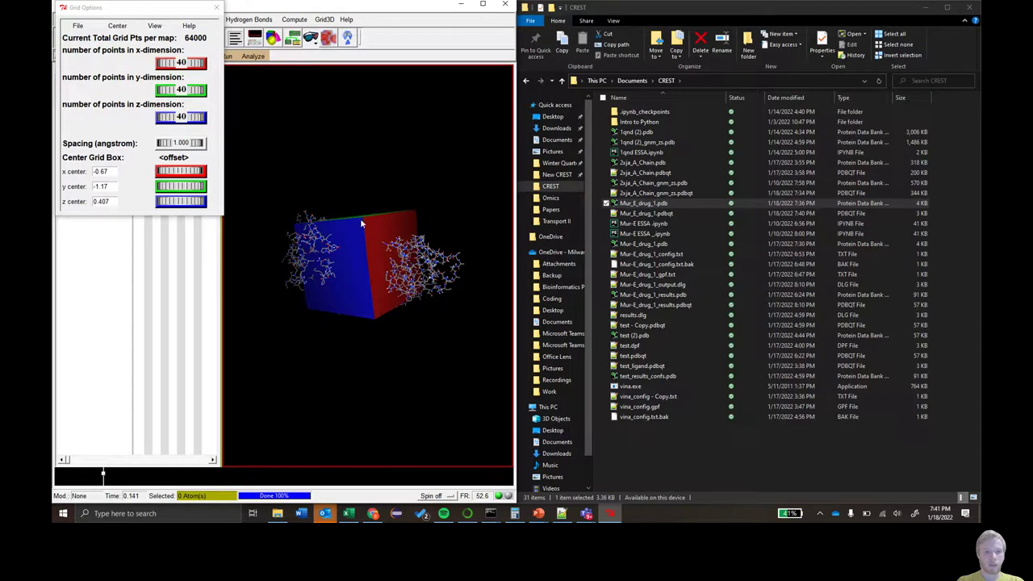
pyautogui.moveTo(373, 224)
pyautogui.mouseDown()
pyautogui.moveTo(325, 243)
pyautogui.moveTo(359, 237)
pyautogui.mouseUp()
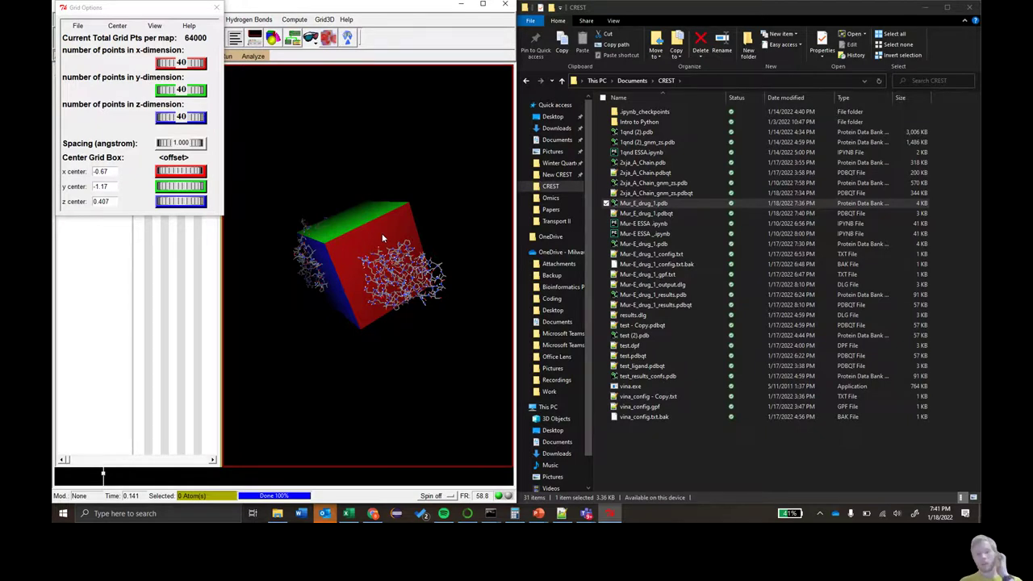
pyautogui.moveTo(383, 238); pyautogui.dragTo(391, 272)
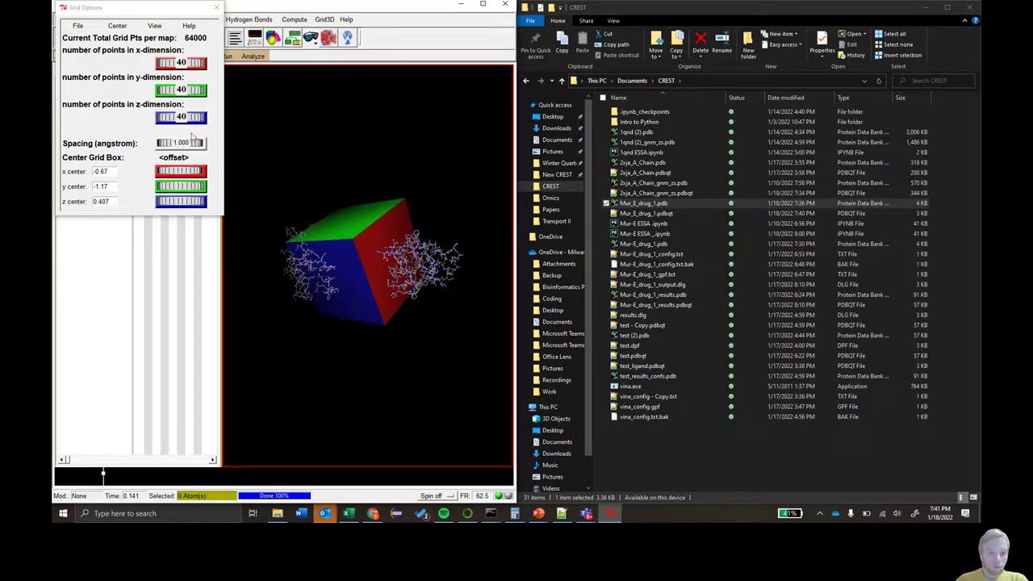
pyautogui.moveTo(184, 66); pyautogui.dragTo(217, 70)
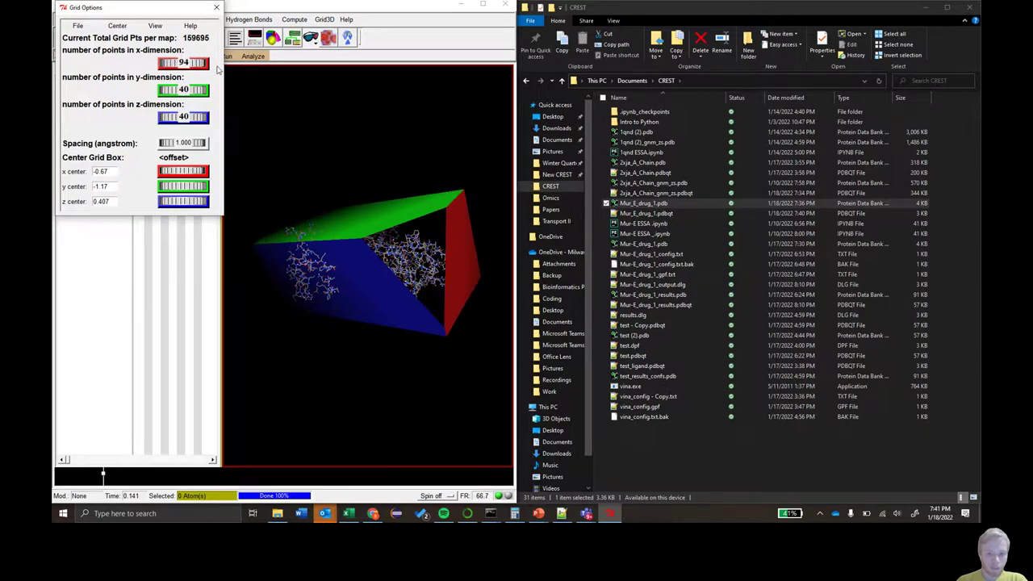
# Reduce the grid's x-dimension to 86 points and shift its x centre to 3.059.
pyautogui.moveTo(344, 267); pyautogui.dragTo(274, 368)
pyautogui.moveTo(291, 358); pyautogui.dragTo(350, 314)
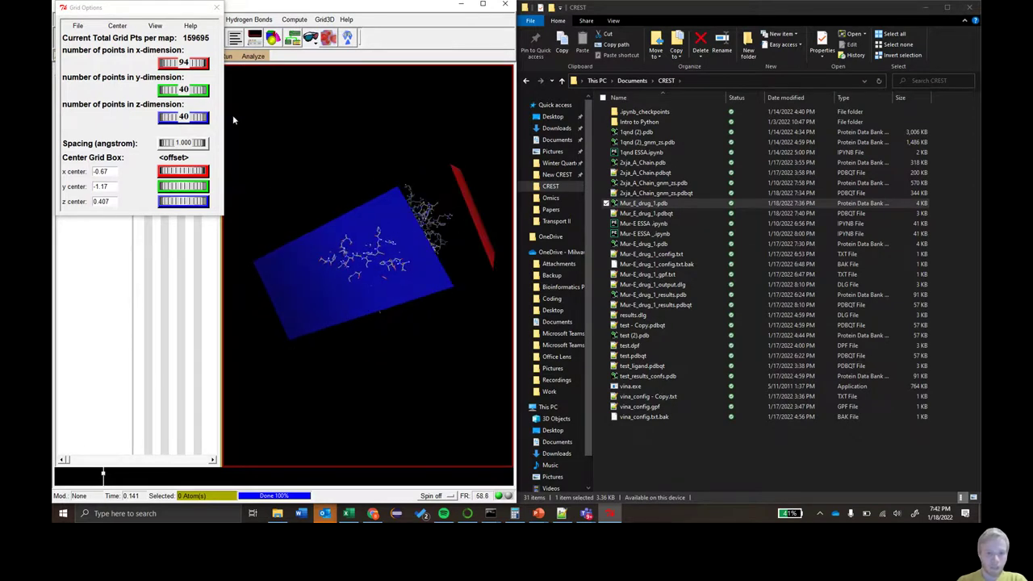
pyautogui.click(200, 70)
pyautogui.moveTo(201, 70)
pyautogui.mouseDown()
pyautogui.moveTo(198, 37)
pyautogui.moveTo(200, 70)
pyautogui.mouseUp()
pyautogui.moveTo(187, 170); pyautogui.dragTo(265, 179)
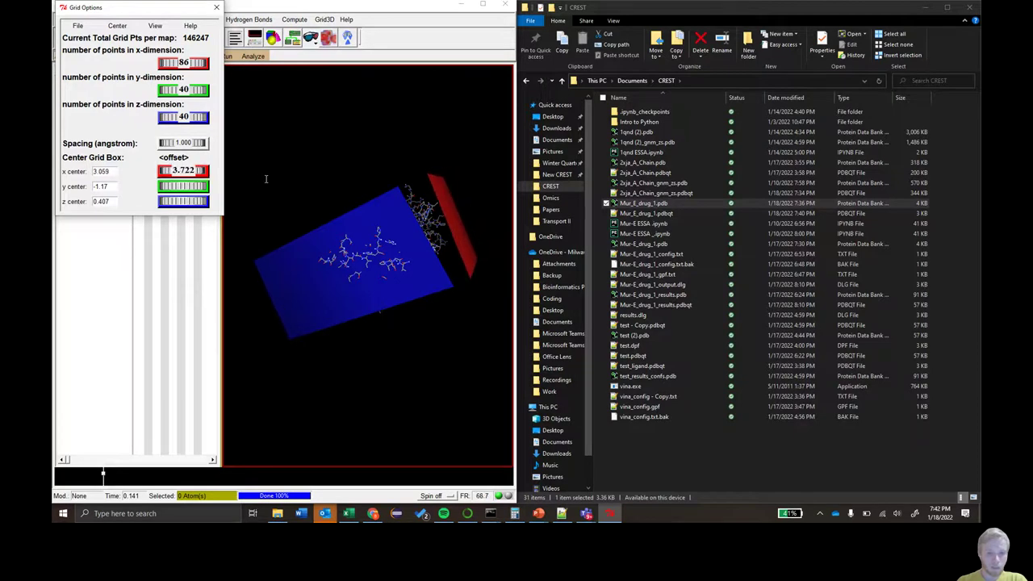
pyautogui.moveTo(346, 257); pyautogui.dragTo(239, 205)
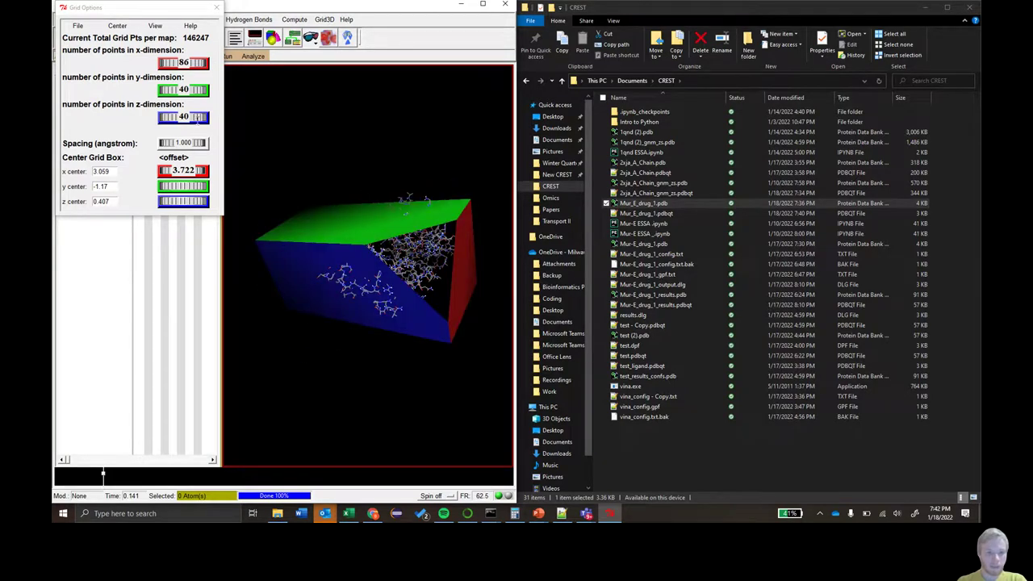
# Raise the grid's z-dimension to 62 and y-dimension to 54 points, then inspect the box.
pyautogui.moveTo(193, 117); pyautogui.dragTo(204, 117)
pyautogui.moveTo(414, 236); pyautogui.dragTo(303, 176)
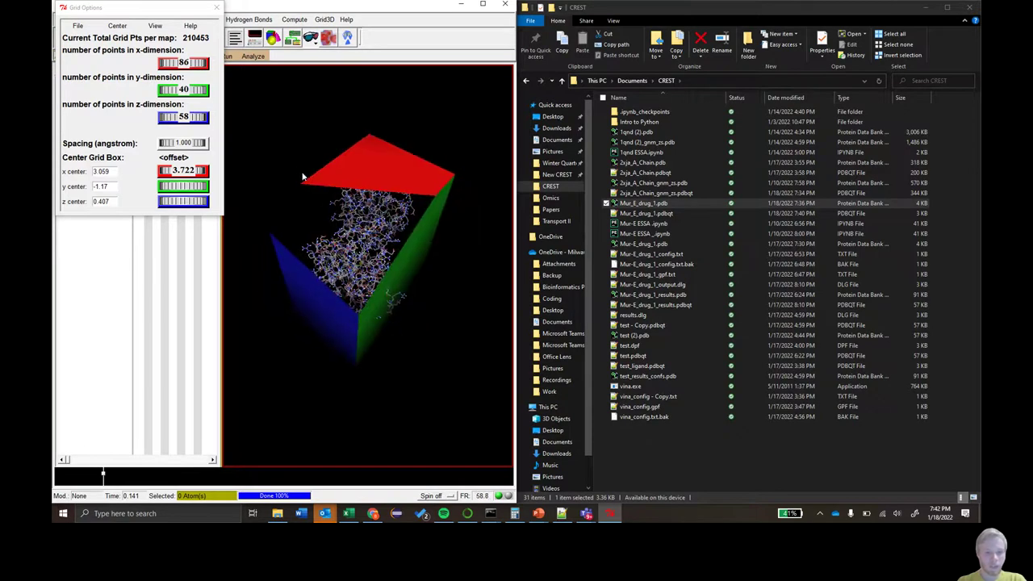
pyautogui.moveTo(183, 90); pyautogui.dragTo(284, 445)
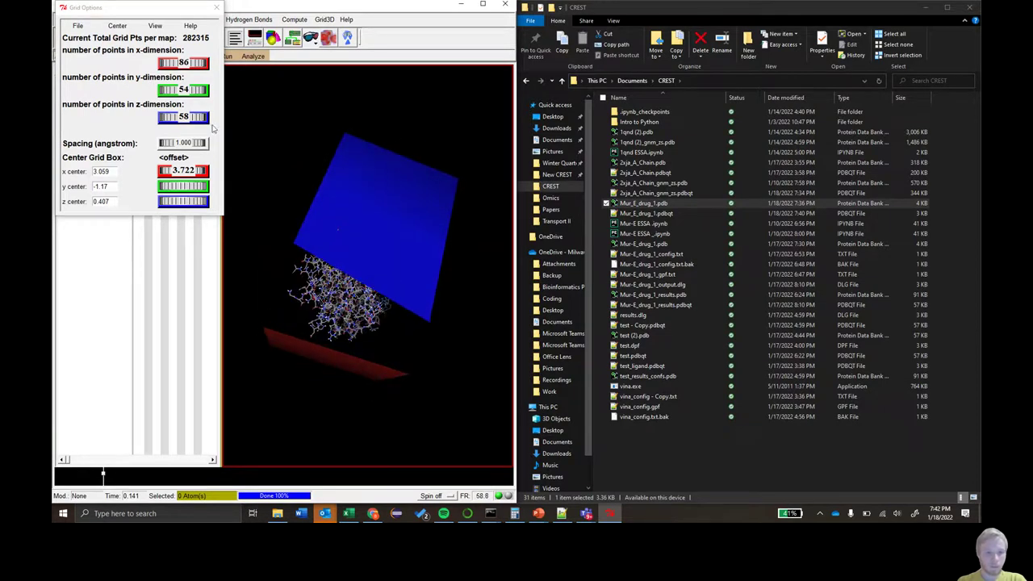
pyautogui.moveTo(182, 117); pyautogui.dragTo(187, 117)
pyautogui.moveTo(296, 200); pyautogui.dragTo(383, 277)
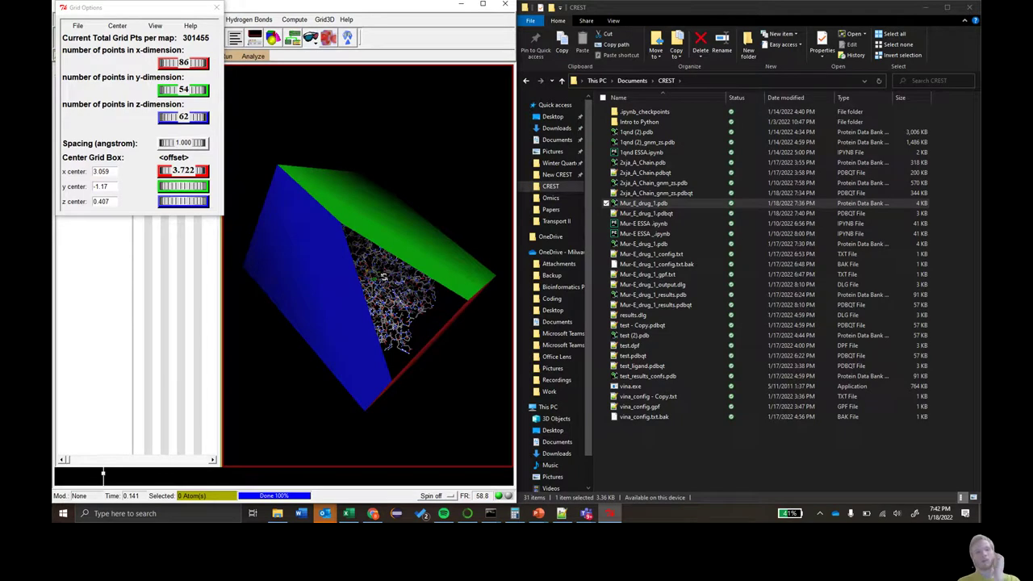
pyautogui.click(76, 27)
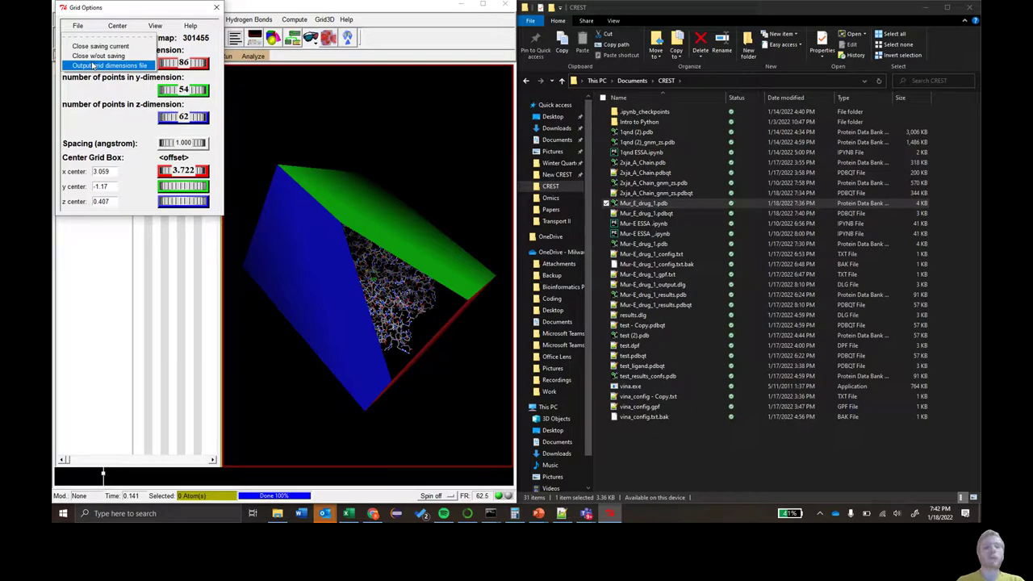
# Write the grid dimensions over Mur-E_drug_1_gpf.txt in CREST, confirming the replacement.
pyautogui.click(92, 65)
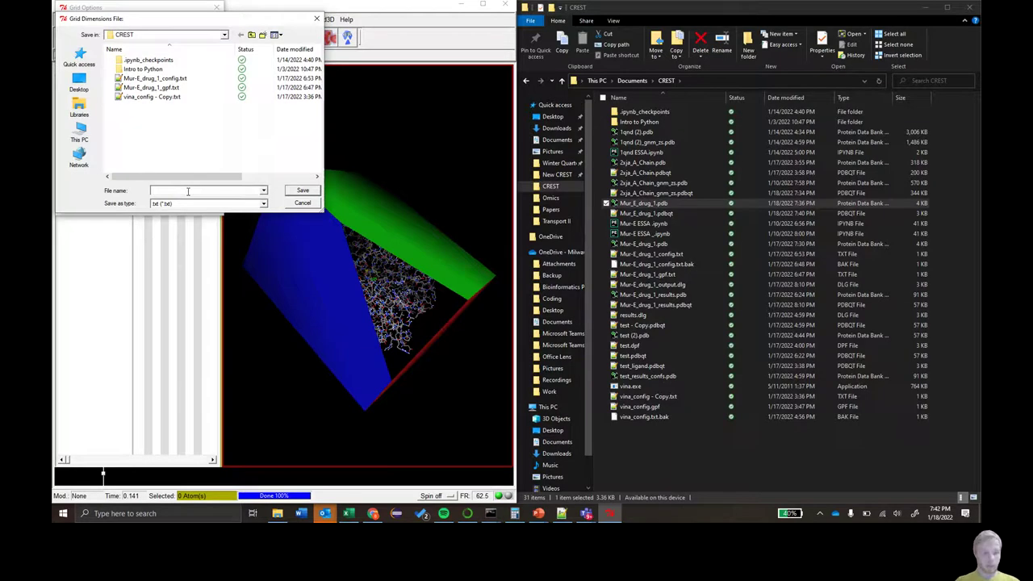
pyautogui.click(175, 89)
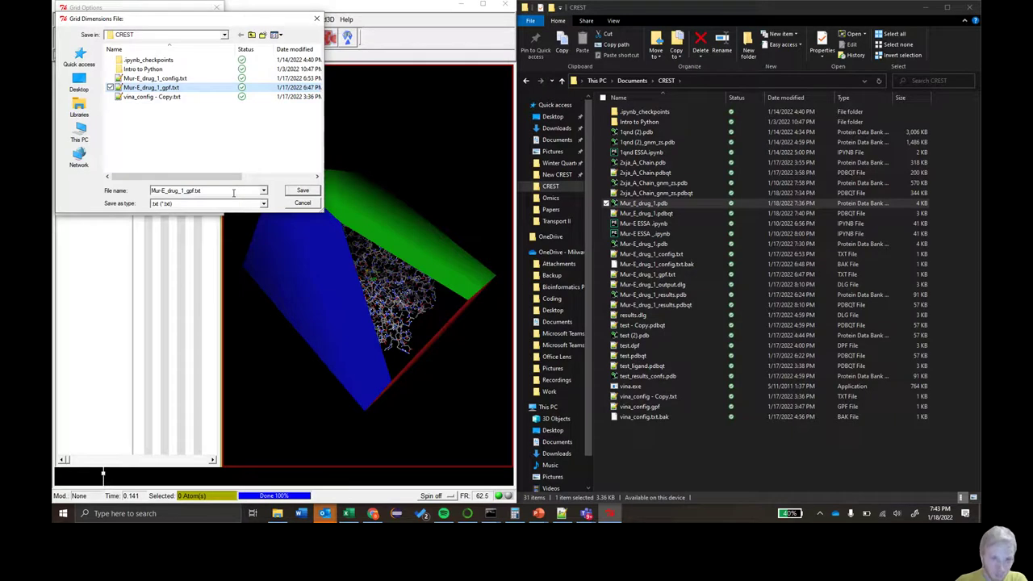
pyautogui.click(302, 192)
pyautogui.click(214, 192)
pyautogui.click(214, 192)
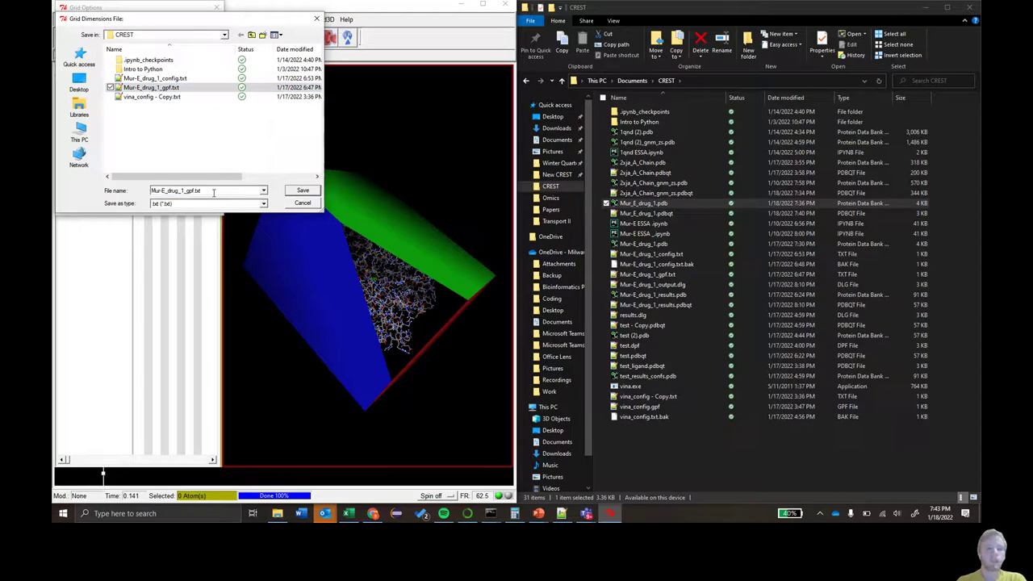
pyautogui.click(298, 192)
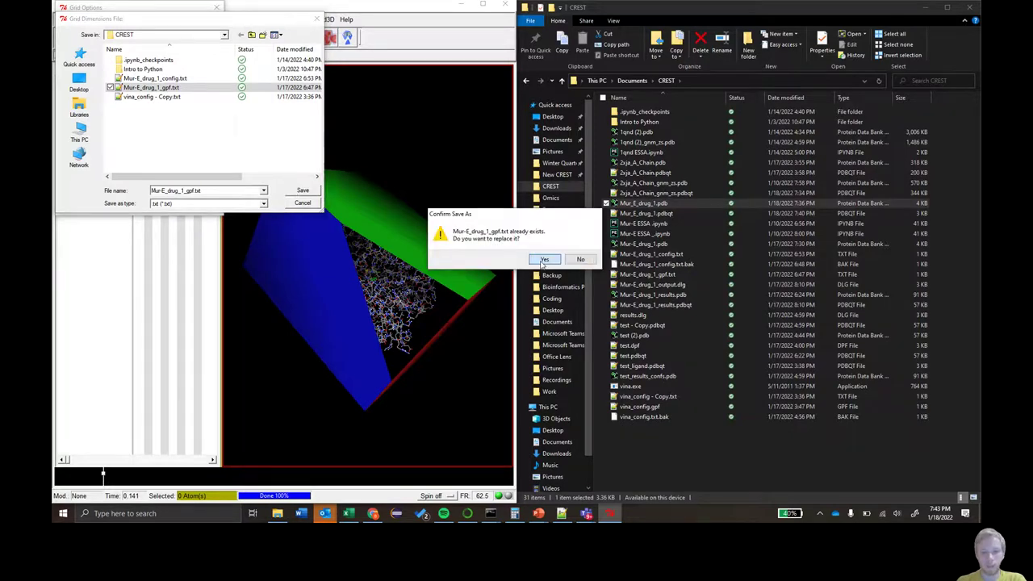
pyautogui.click(543, 260)
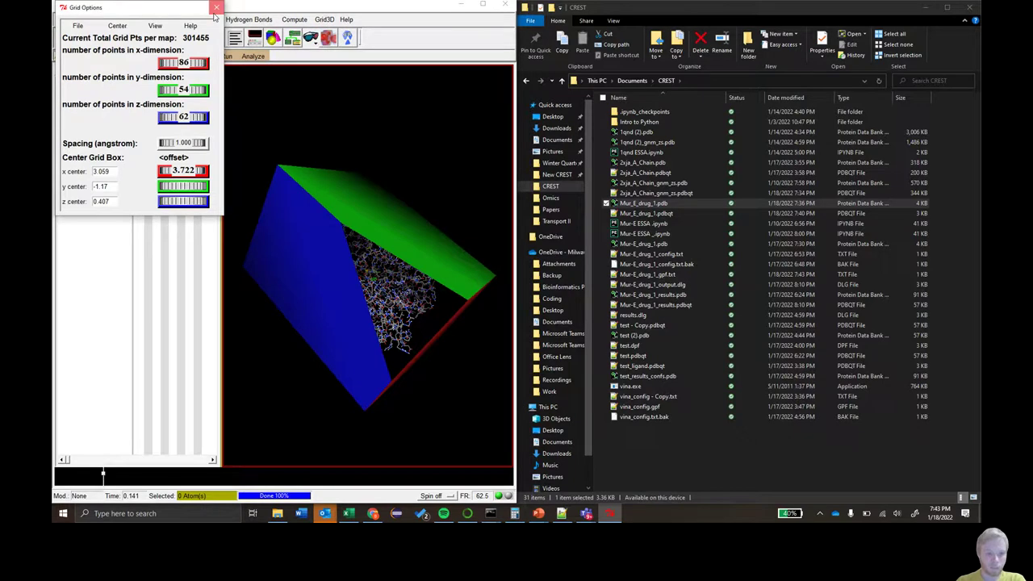
# Close Grid Options saving current settings, recheck the Grid Box briefly, and close it again.
pyautogui.click(80, 22)
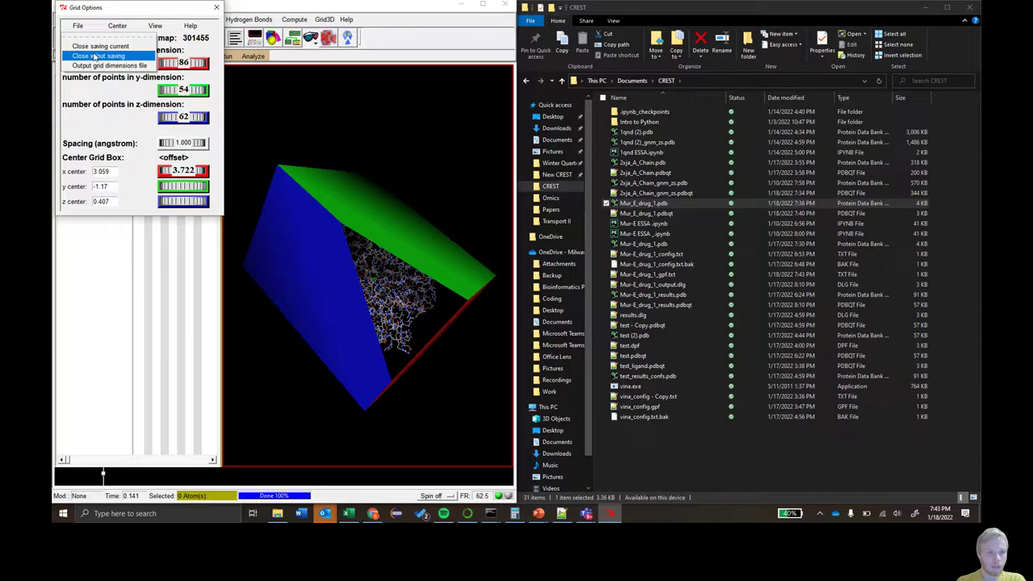
pyautogui.click(103, 44)
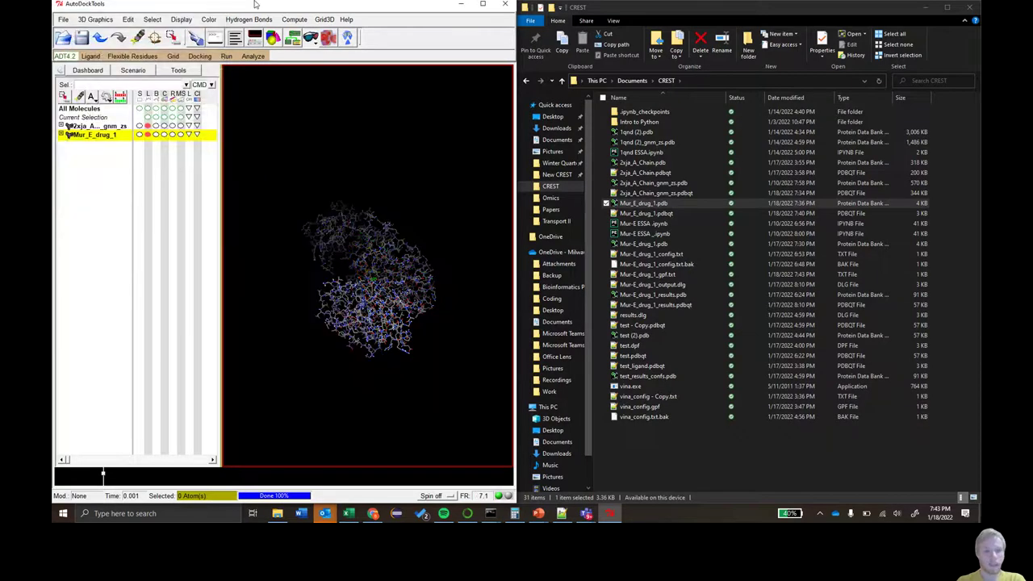
pyautogui.click(176, 57)
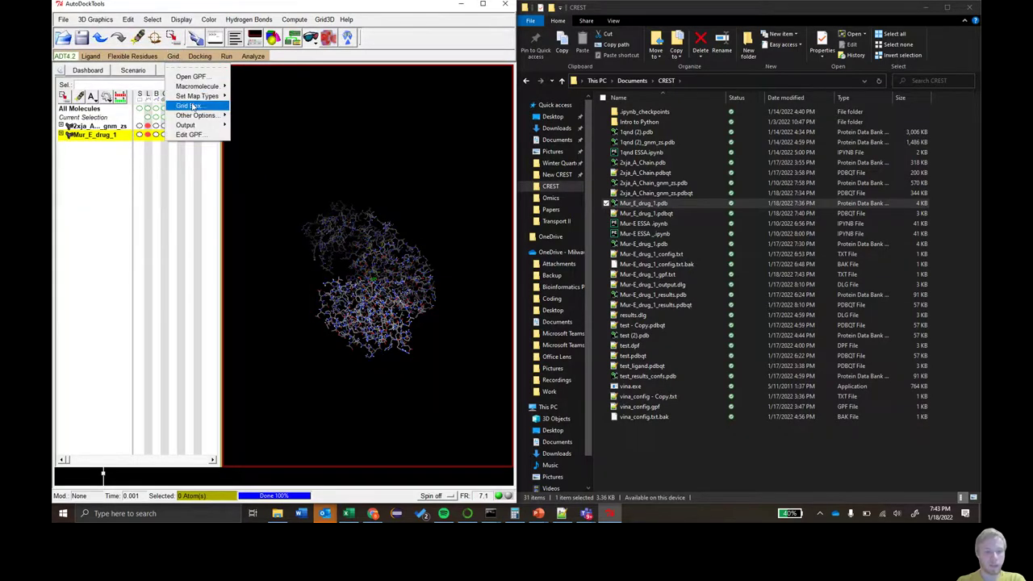
pyautogui.click(192, 108)
pyautogui.moveTo(339, 234); pyautogui.dragTo(307, 223)
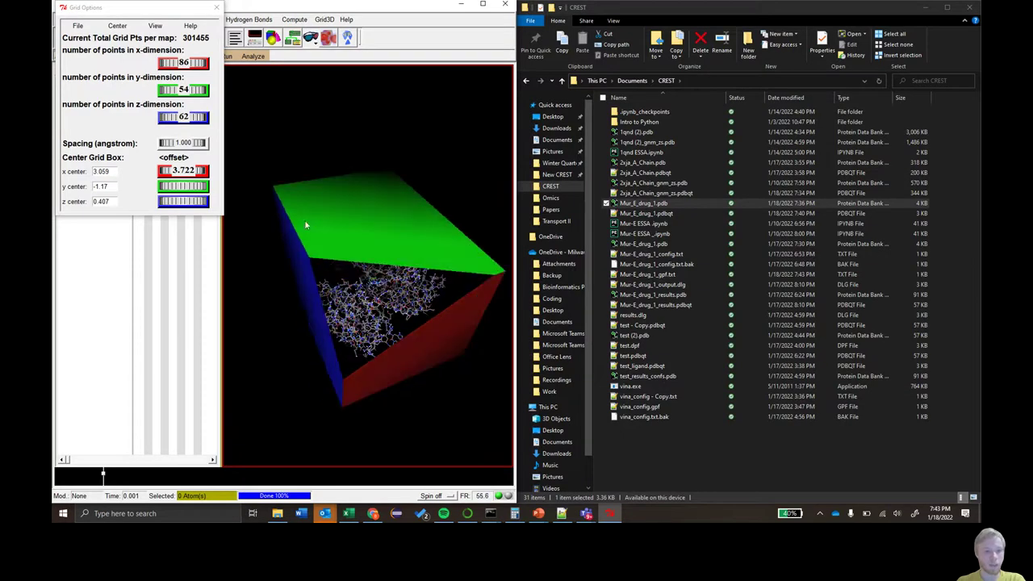
pyautogui.click(216, 7)
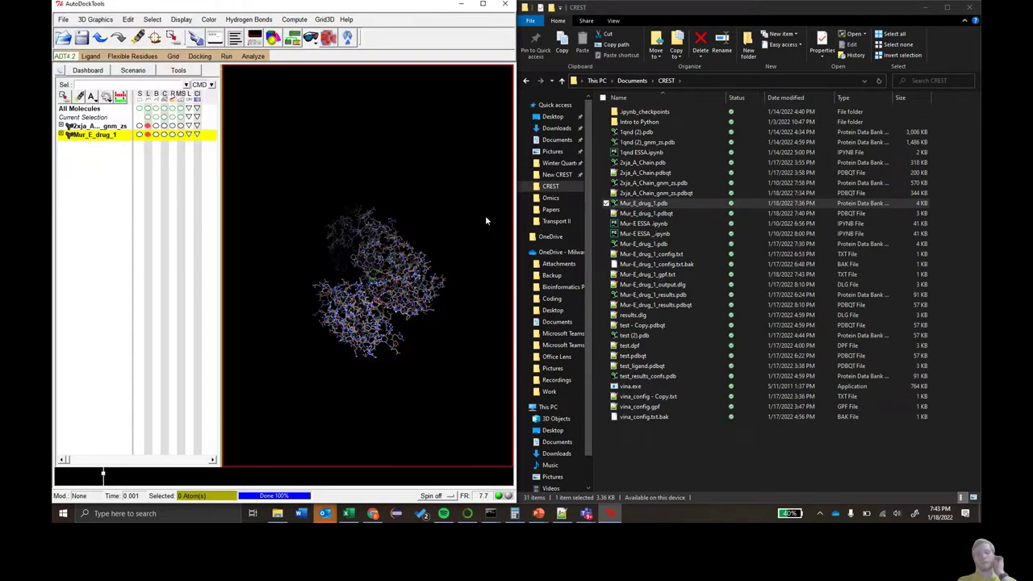
pyautogui.moveTo(320, 260); pyautogui.dragTo(388, 287)
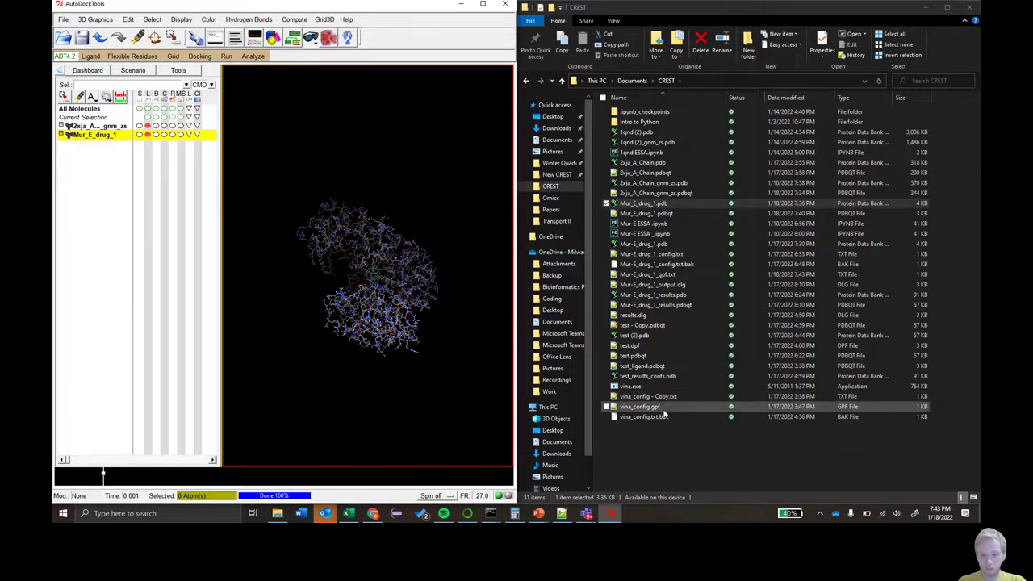
pyautogui.doubleClick(642, 407)
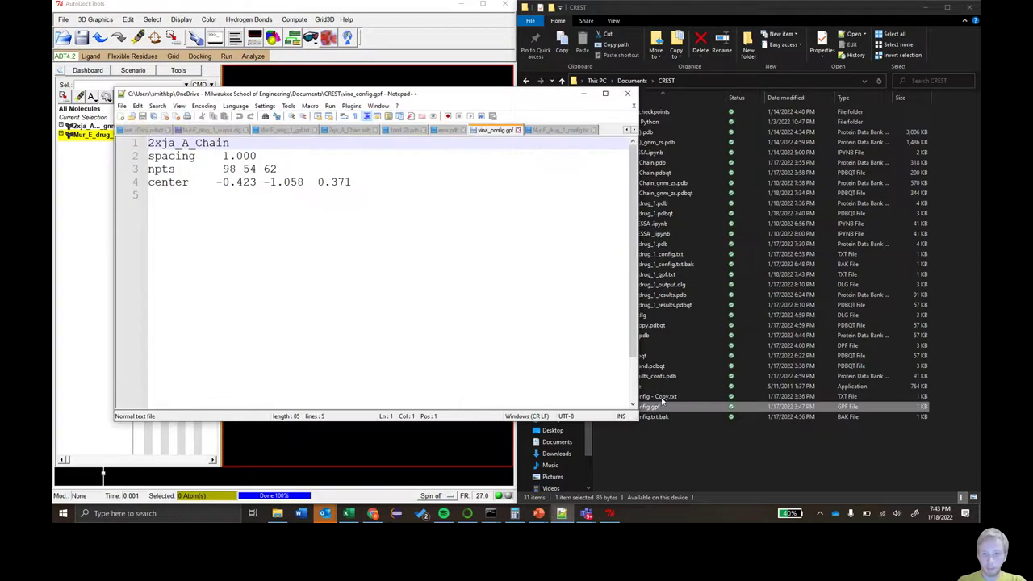
pyautogui.click(627, 94)
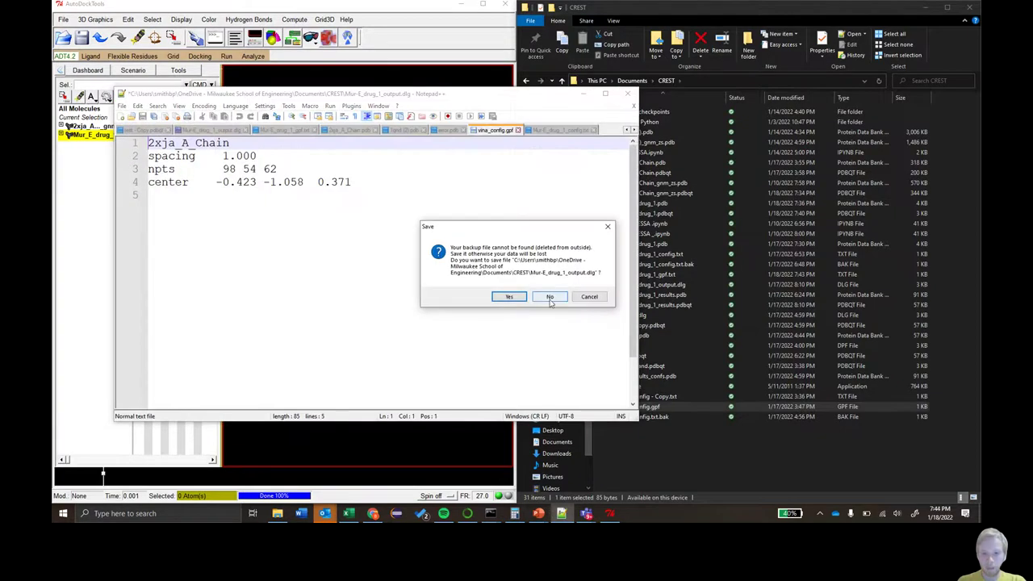
pyautogui.click(551, 300)
pyautogui.rightClick(639, 408)
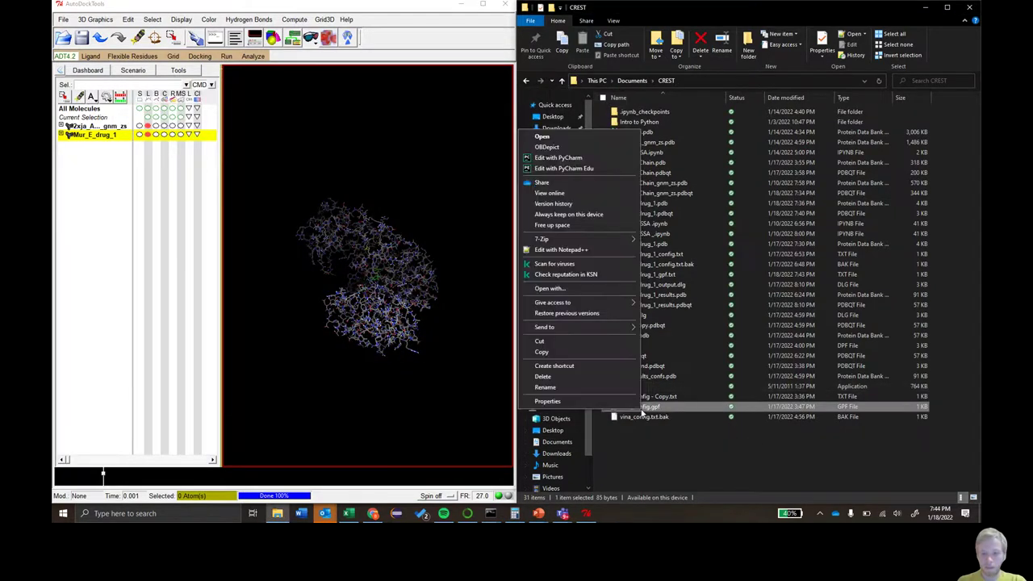
pyautogui.click(590, 289)
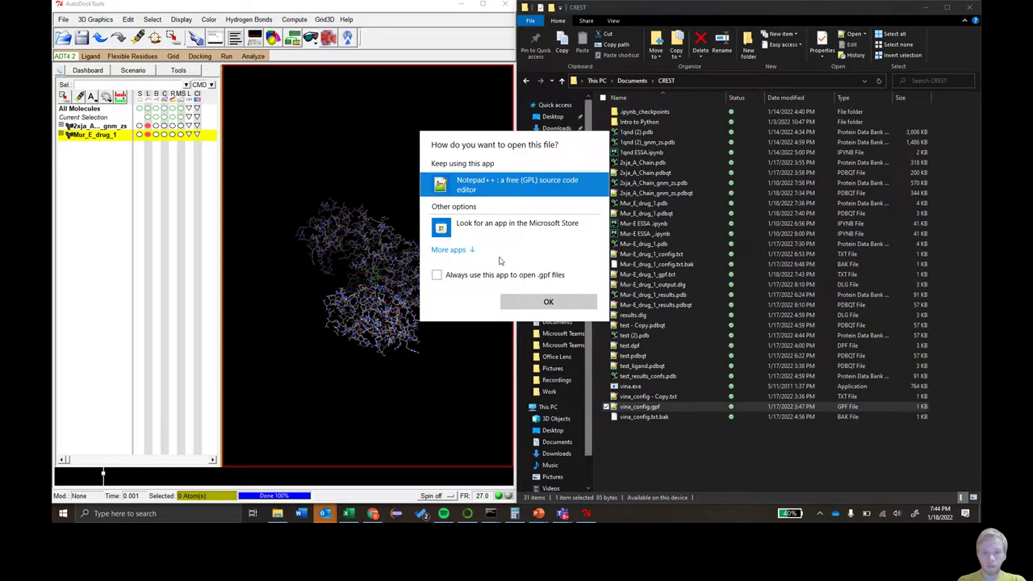
pyautogui.click(469, 251)
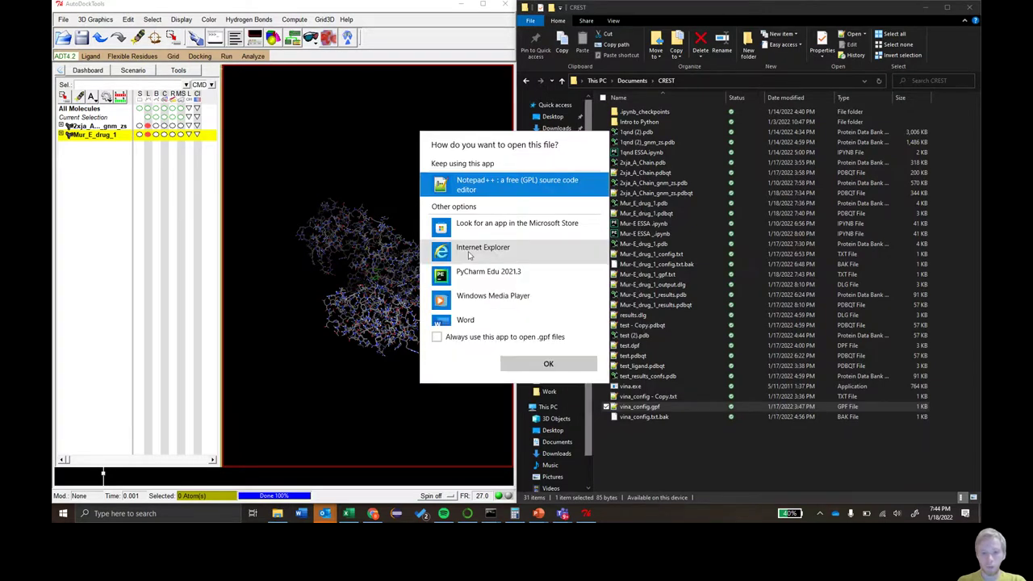
pyautogui.scroll(-2, 478, 325)
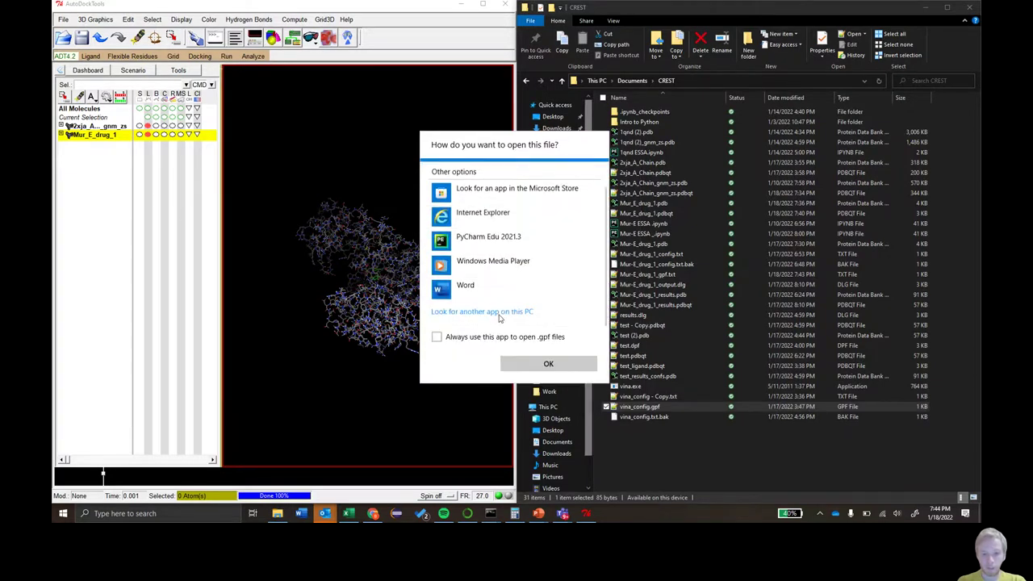
pyautogui.click(498, 313)
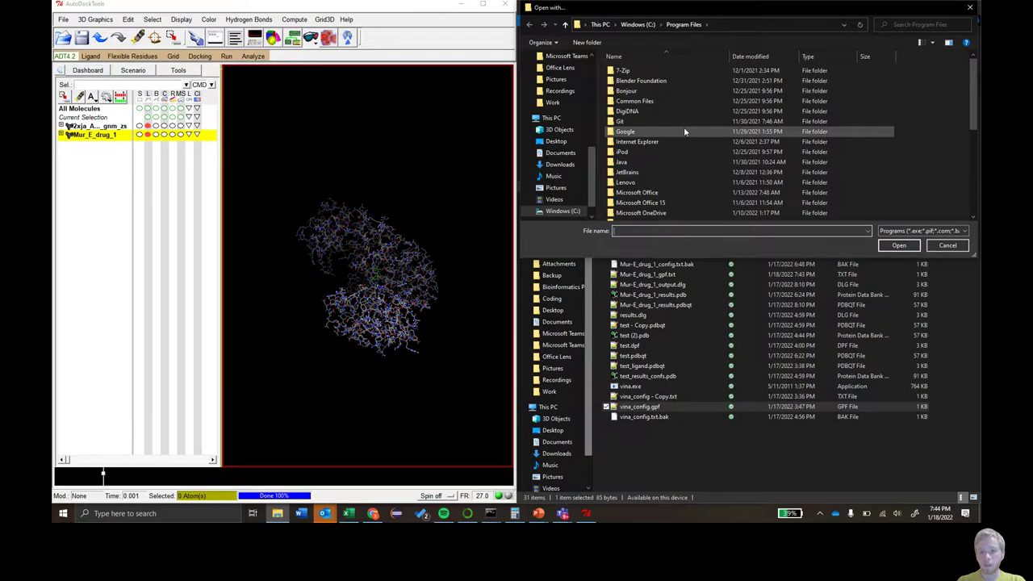
pyautogui.scroll(-8, 683, 127)
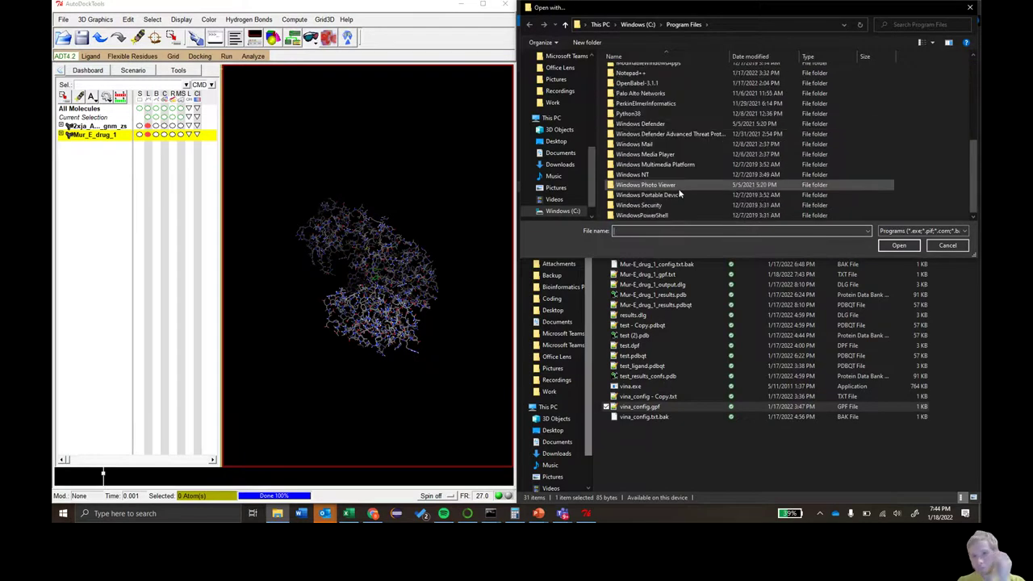
pyautogui.scroll(1, 680, 192)
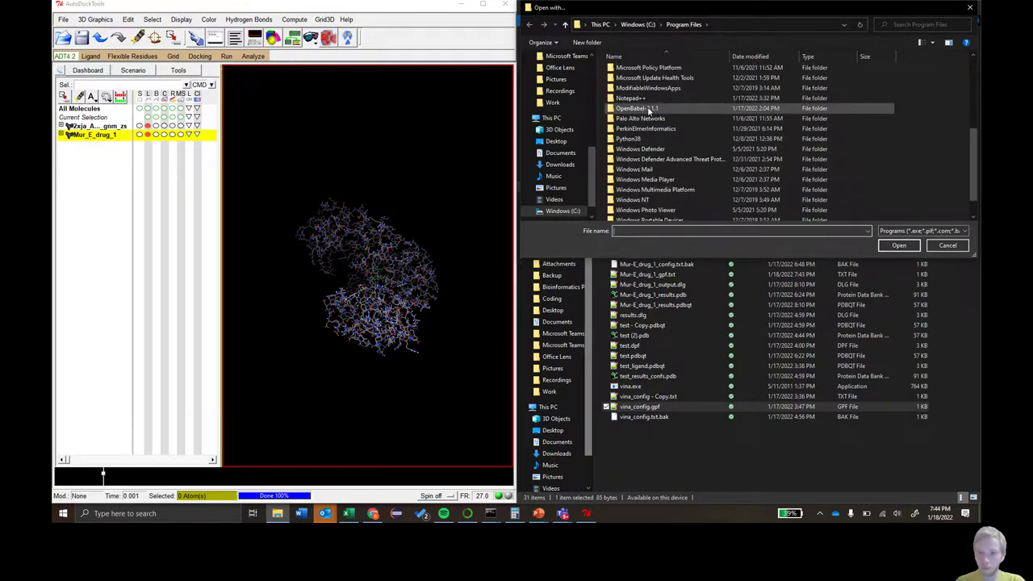
pyautogui.doubleClick(644, 99)
pyautogui.click(654, 132)
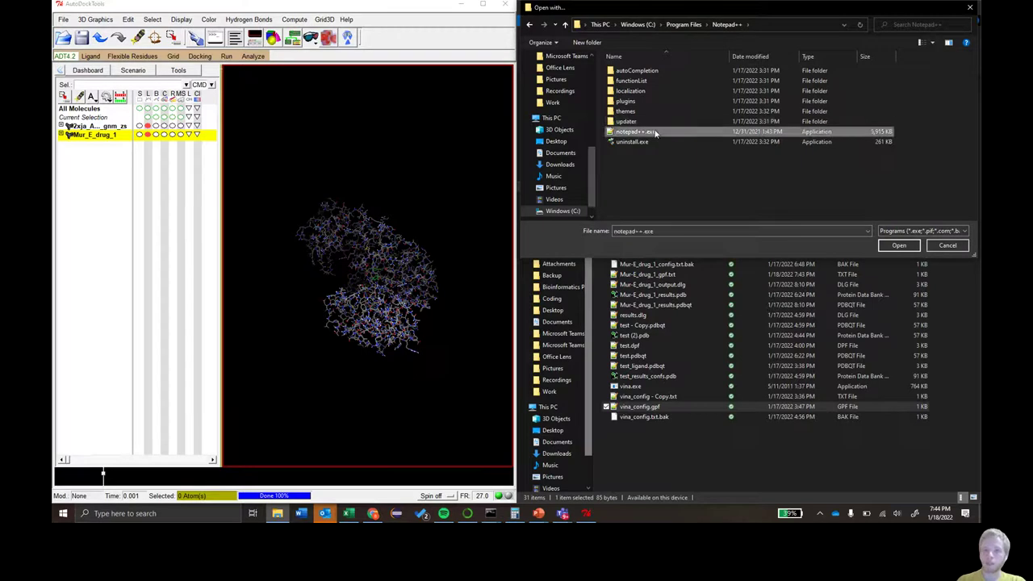
pyautogui.click(899, 246)
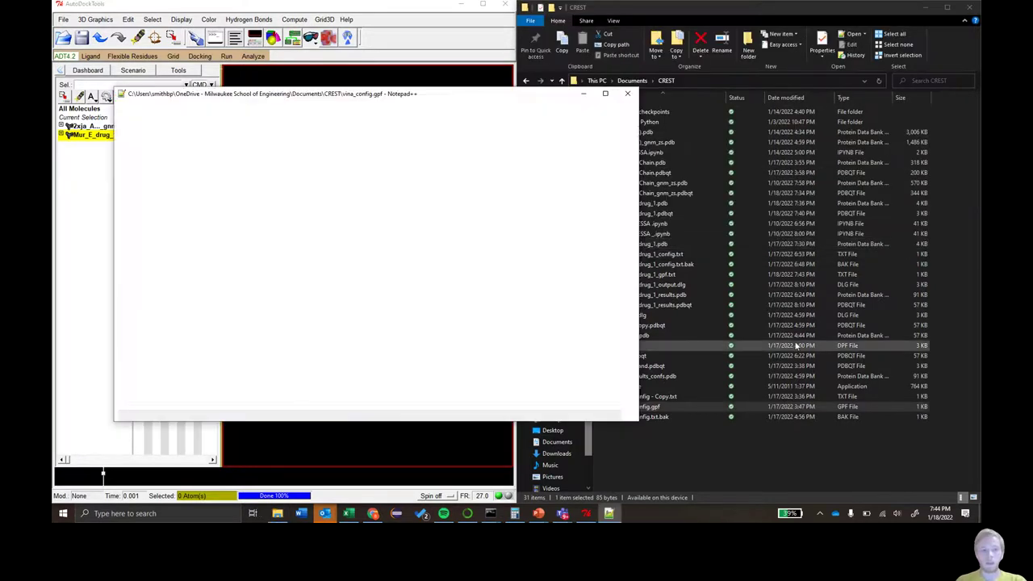
pyautogui.click(427, 197)
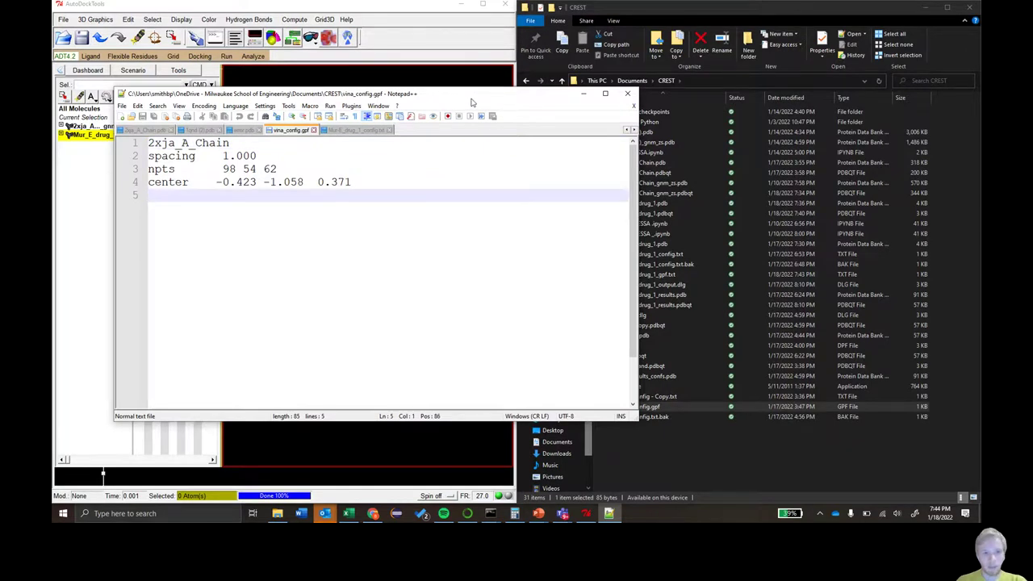
pyautogui.moveTo(459, 103); pyautogui.dragTo(417, 82)
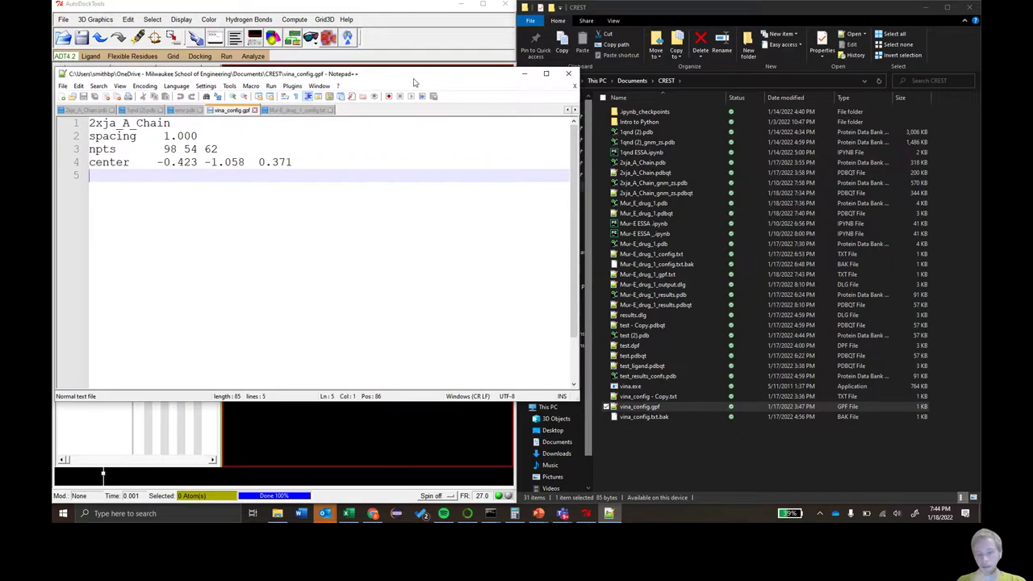
pyautogui.click(572, 75)
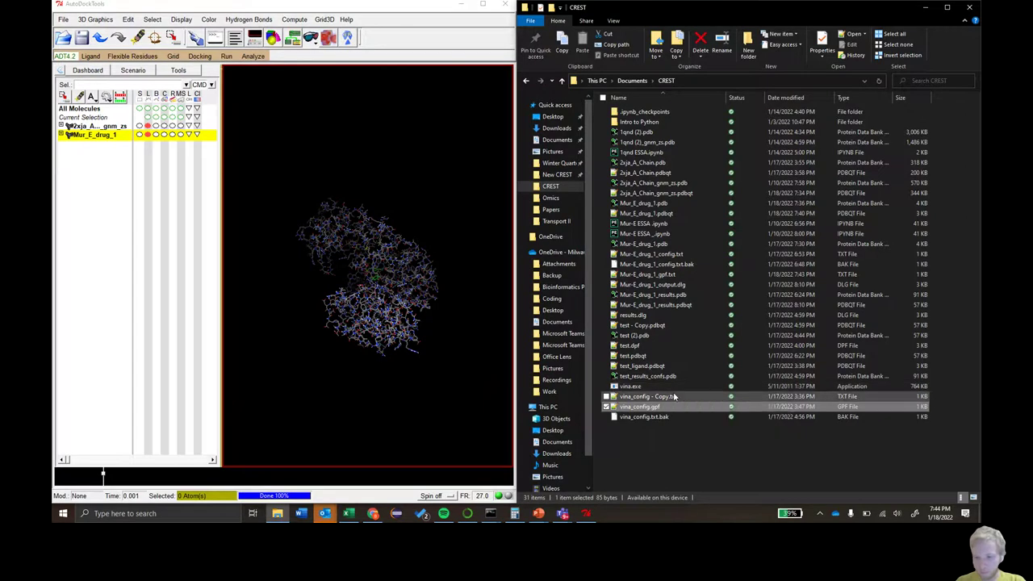
# Open vina_config - Copy.txt snapped to half the screen and select receptor name hDAT_IF_on_hSERT_6DZZ.
pyautogui.doubleClick(676, 396)
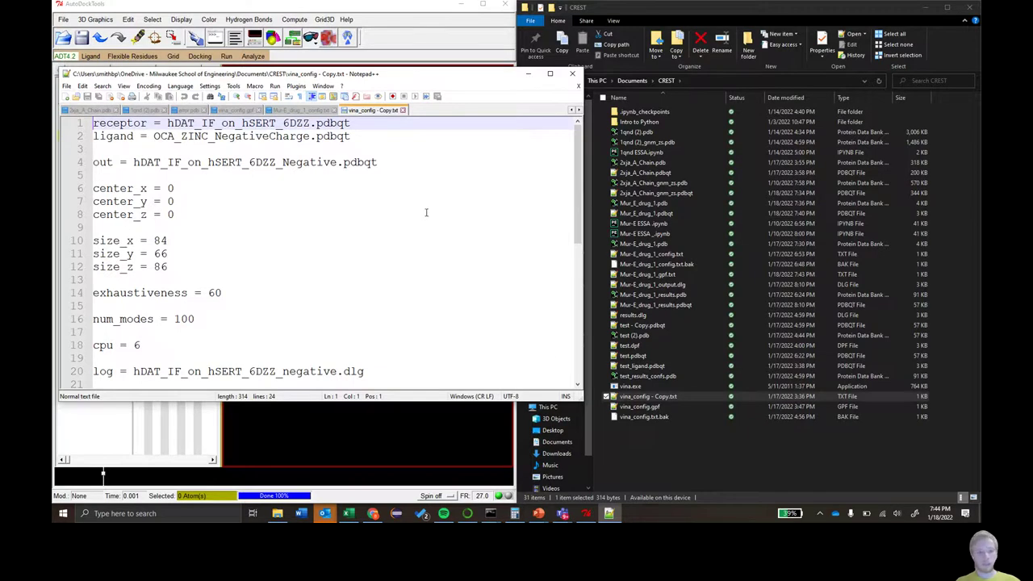
pyautogui.press('super+Right')
pyautogui.click(739, 151)
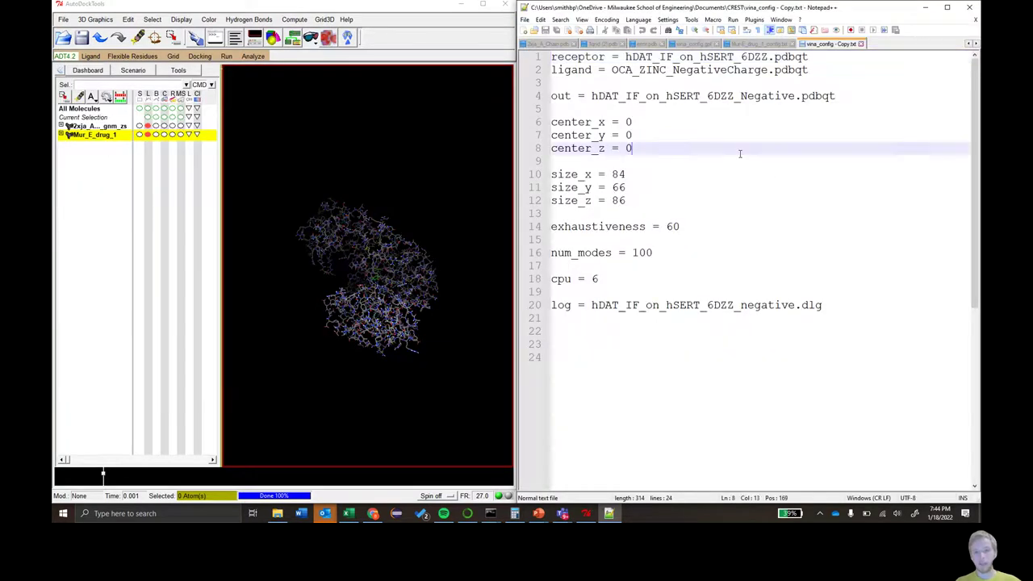
pyautogui.click(575, 70)
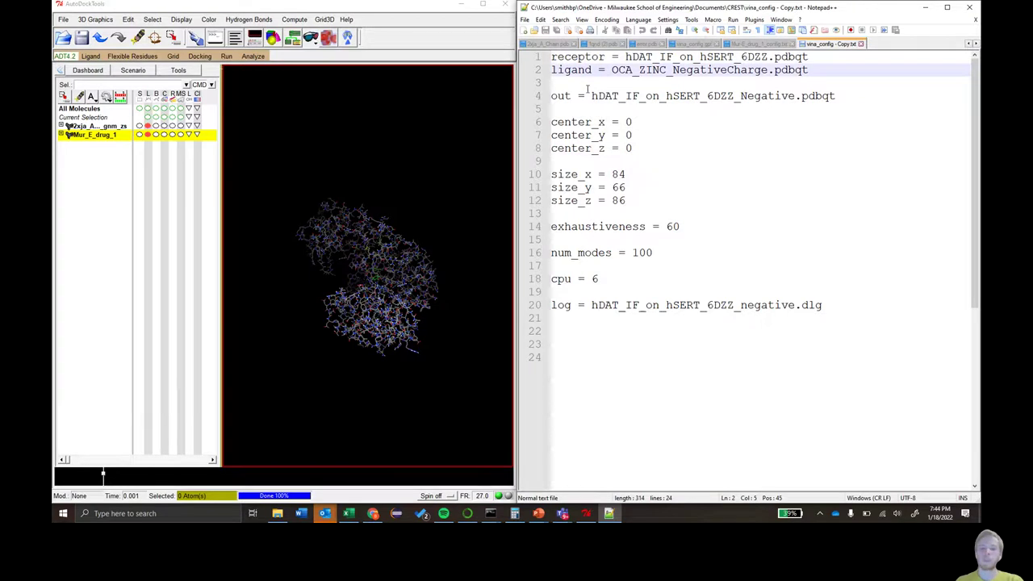
pyautogui.click(578, 95)
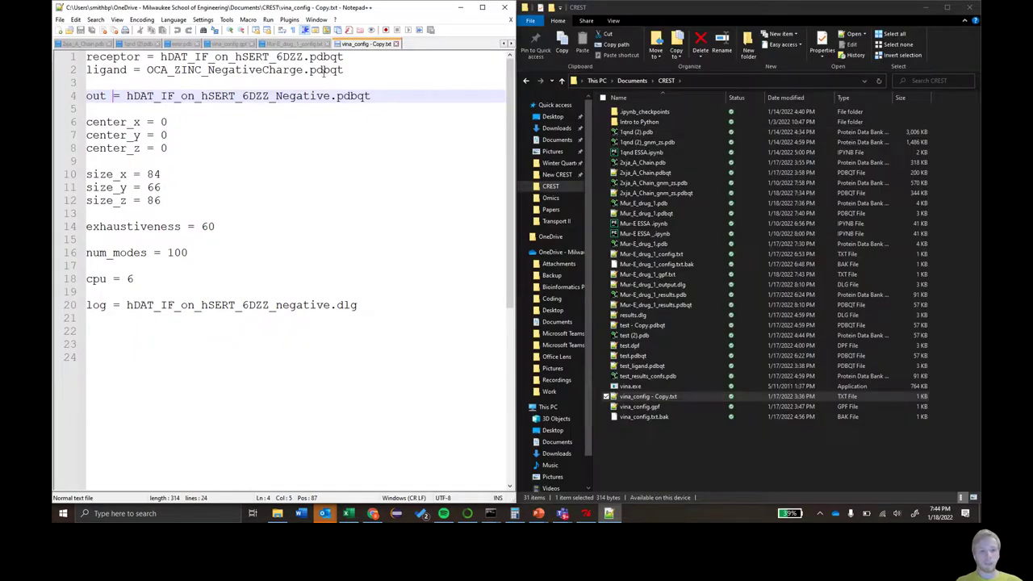
pyautogui.click(303, 58)
pyautogui.moveTo(303, 58); pyautogui.dragTo(160, 58)
pyautogui.doubleClick(192, 58)
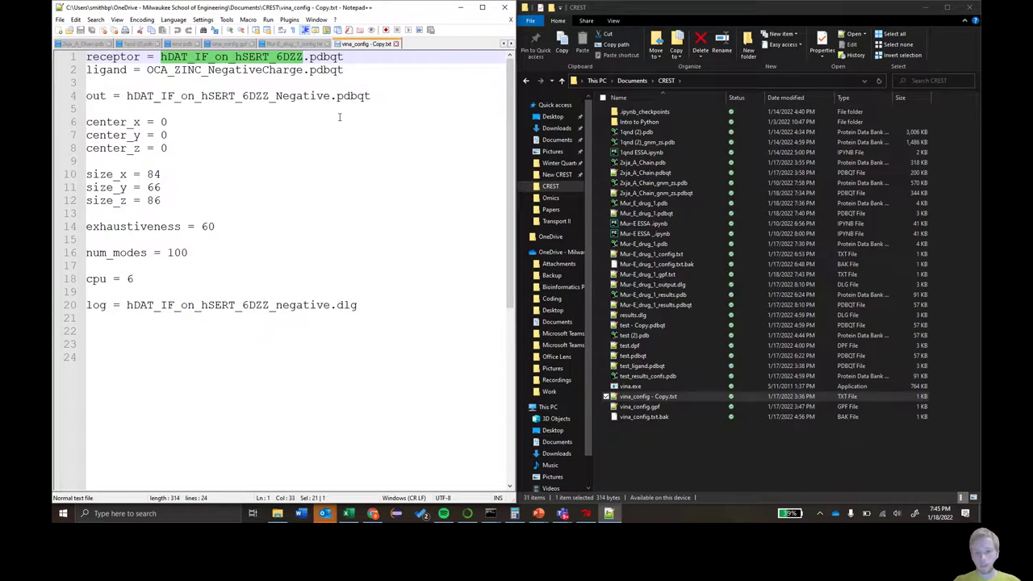
# Type Mur_E_drug_1 over the receptor name, correcting typos so it reads Mur_E_drug_1.pdbqt.
pyautogui.write('M')
pyautogui.write('ur-E')
pyautogui.press('BackSpace')
pyautogui.press('BackSpace')
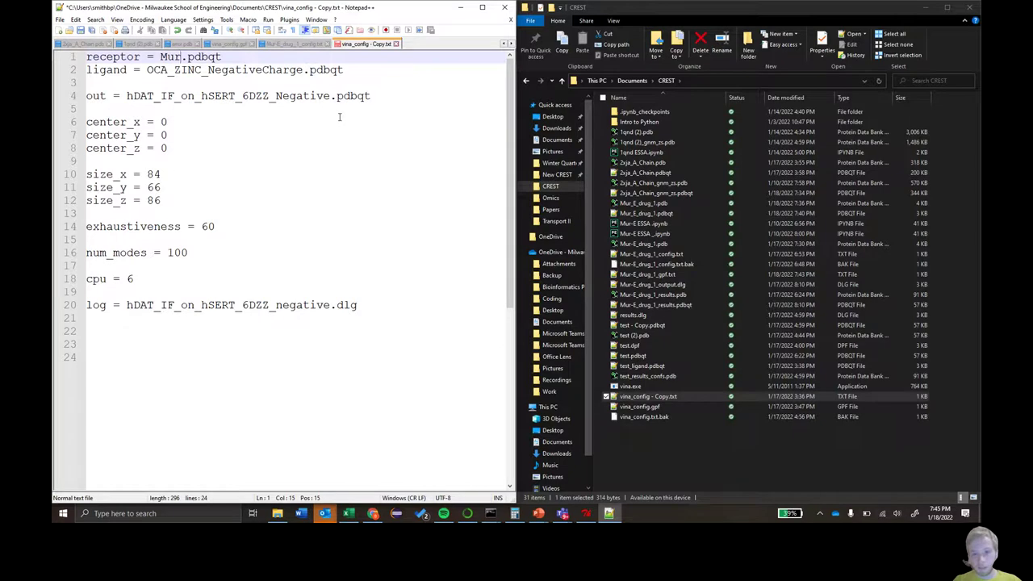
pyautogui.write('_')
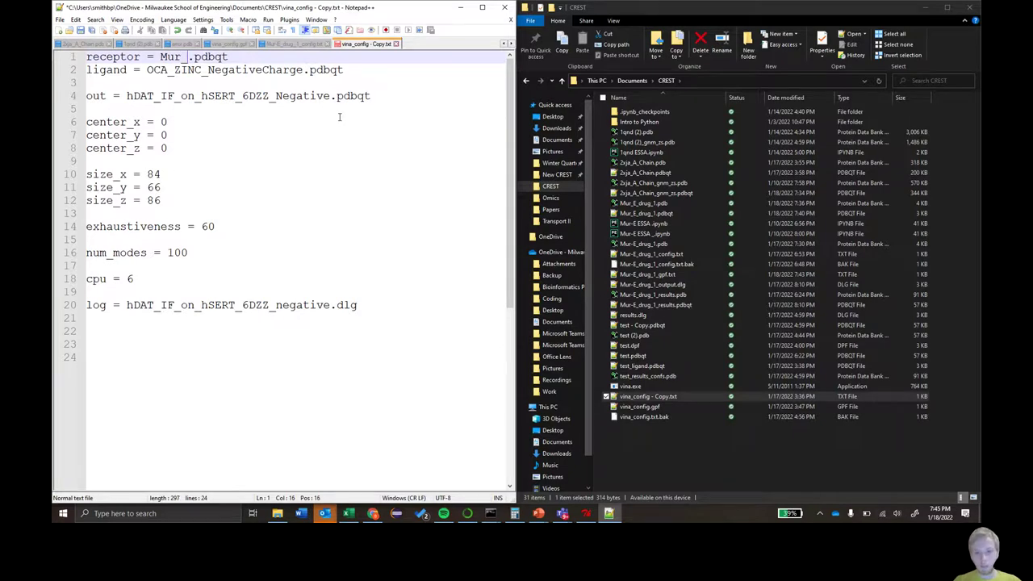
pyautogui.write('E_drug1')
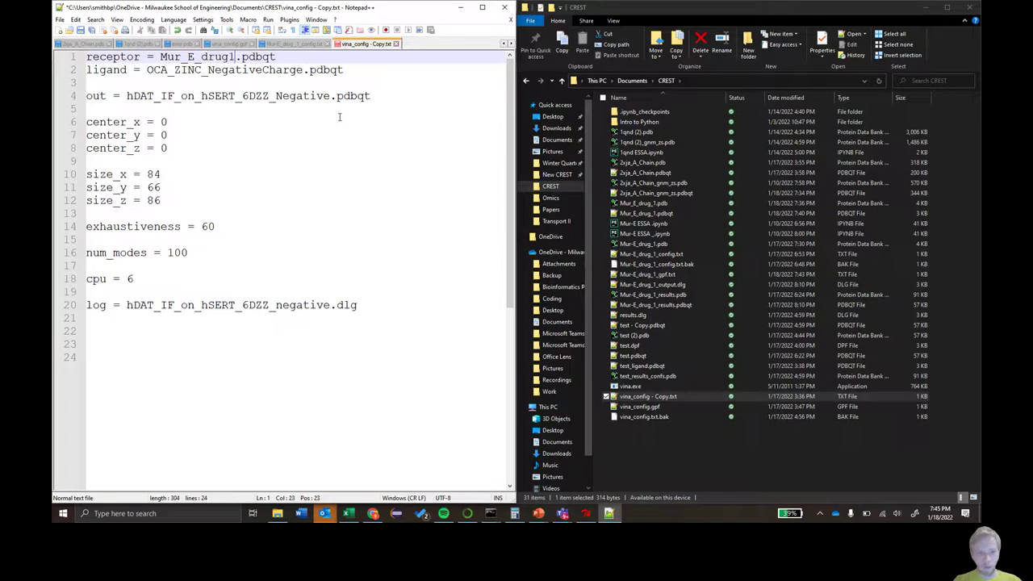
pyautogui.press('BackSpace')
pyautogui.write('_1.')
pyautogui.press('BackSpace')
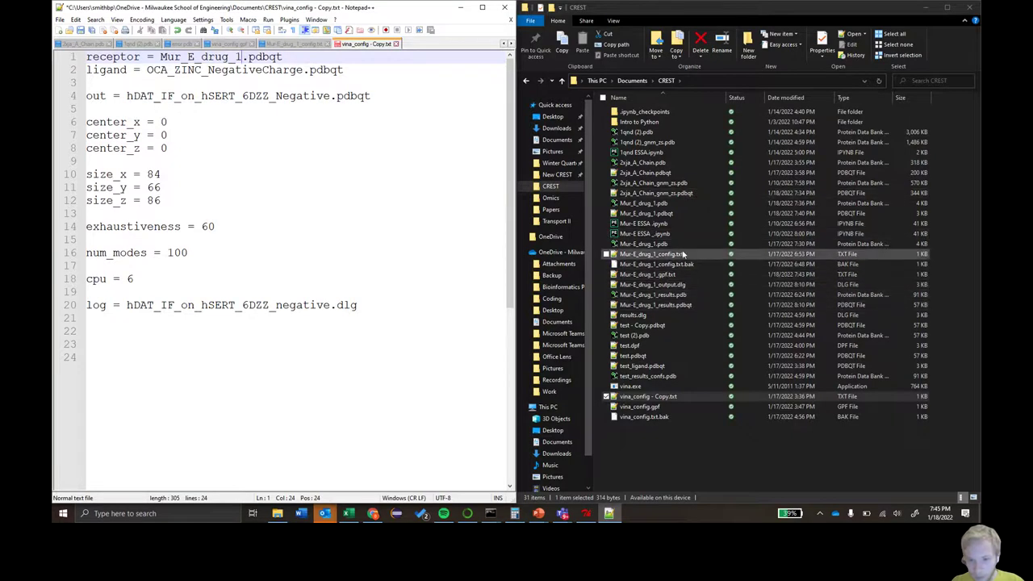
# Check the name against Mur_E_drug_1.pdbqt in Explorer and reselect the receptor file name.
pyautogui.click(678, 215)
pyautogui.click(679, 213)
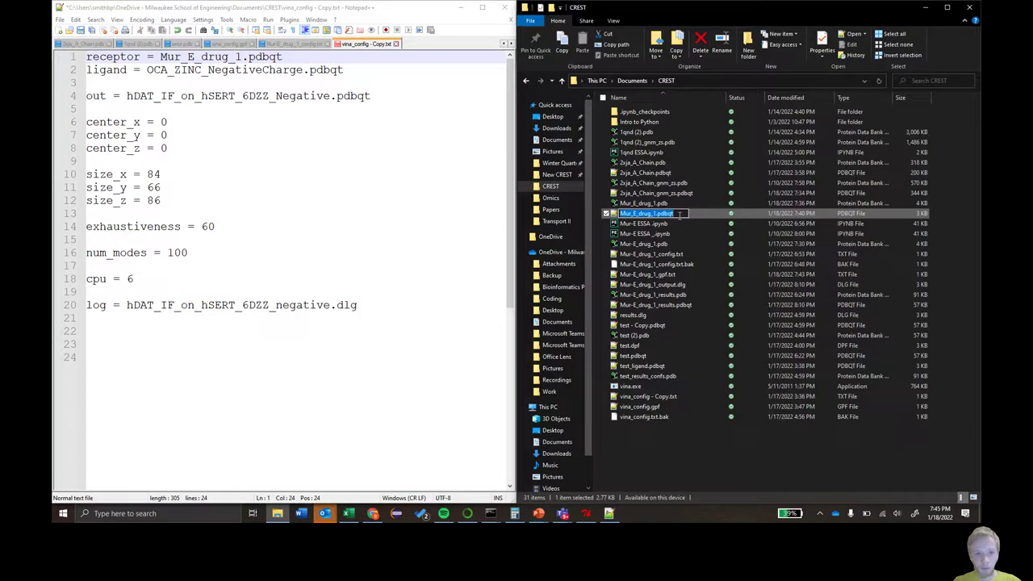
pyautogui.click(296, 56)
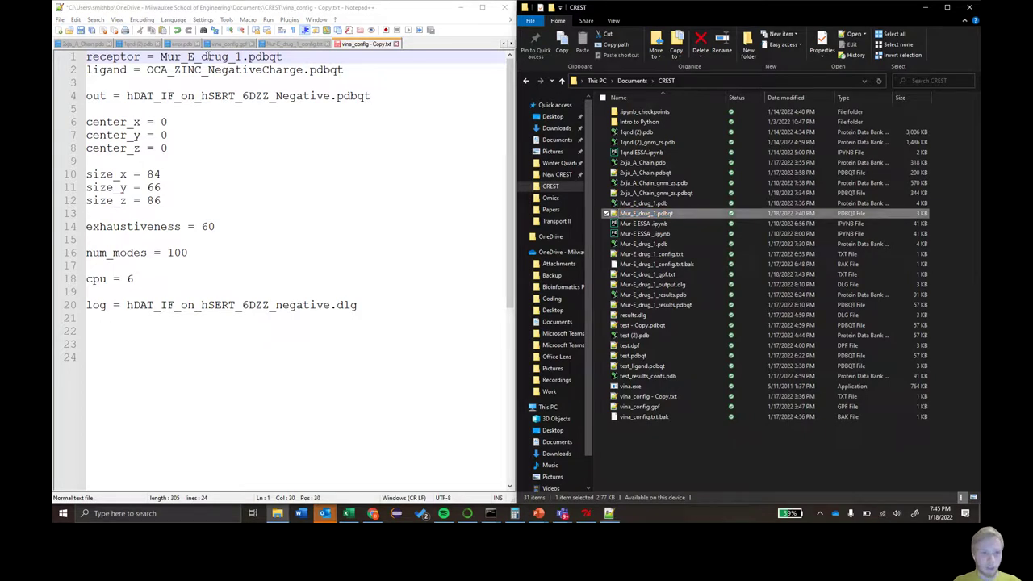
pyautogui.doubleClick(181, 56)
pyautogui.click(173, 56)
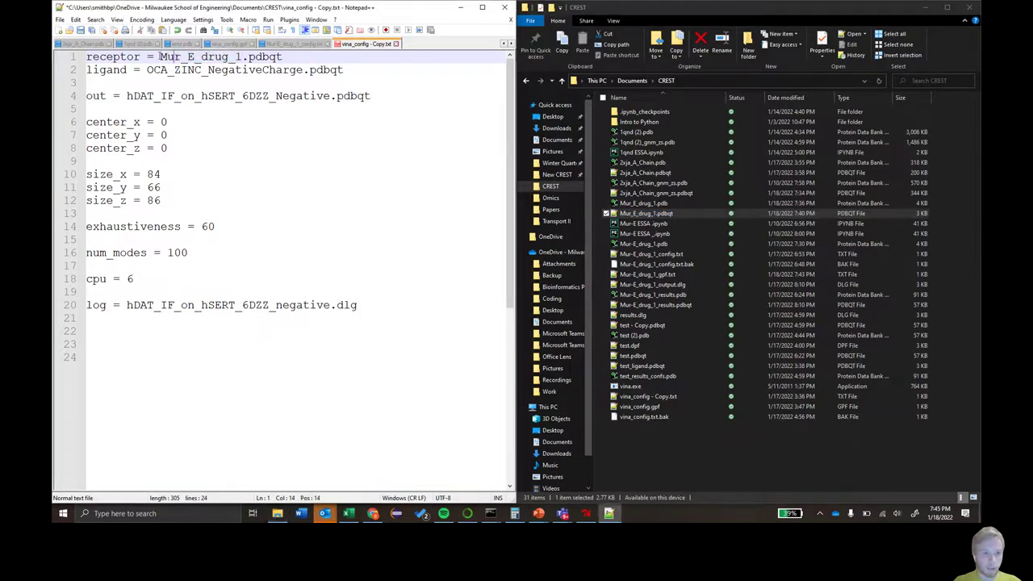
pyautogui.moveTo(159, 57); pyautogui.dragTo(282, 58)
pyautogui.hotkey('ctrl', 'c')
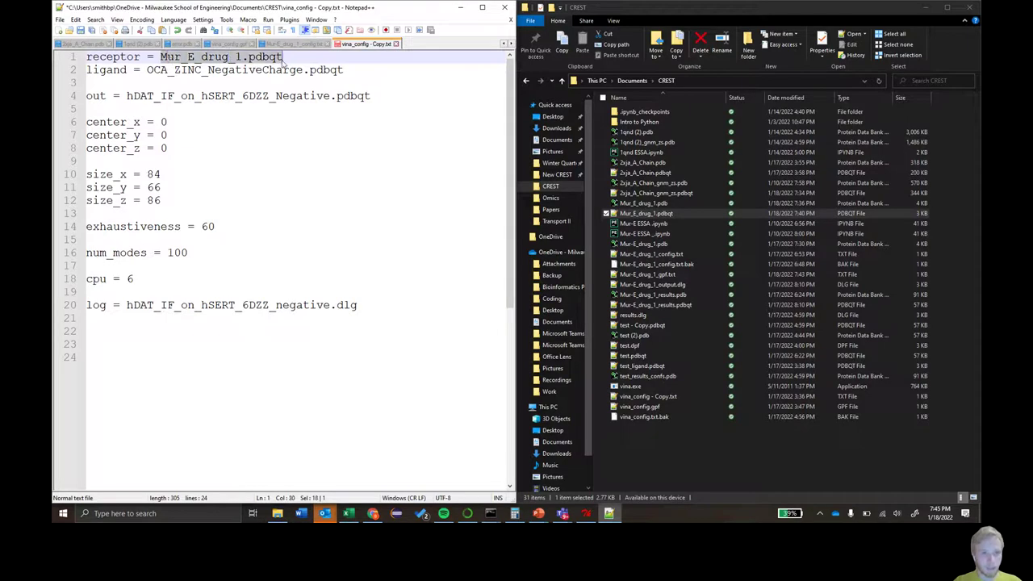
pyautogui.click(282, 62)
pyautogui.click(379, 171)
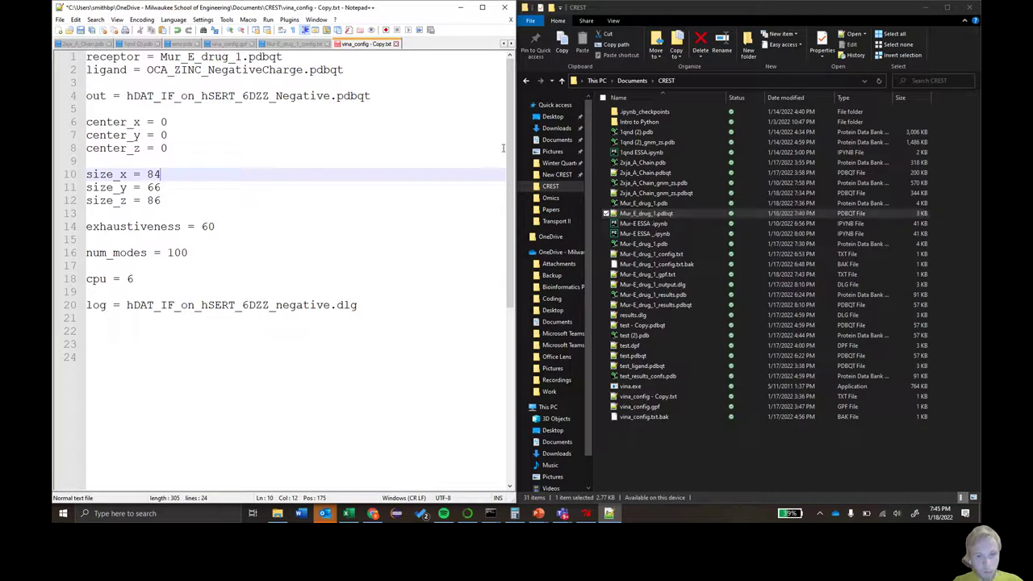
# Paste 2xja_A_Chain_gnm_zs.pdbqt, copied from Explorer, as the receptor value.
pyautogui.click(666, 194)
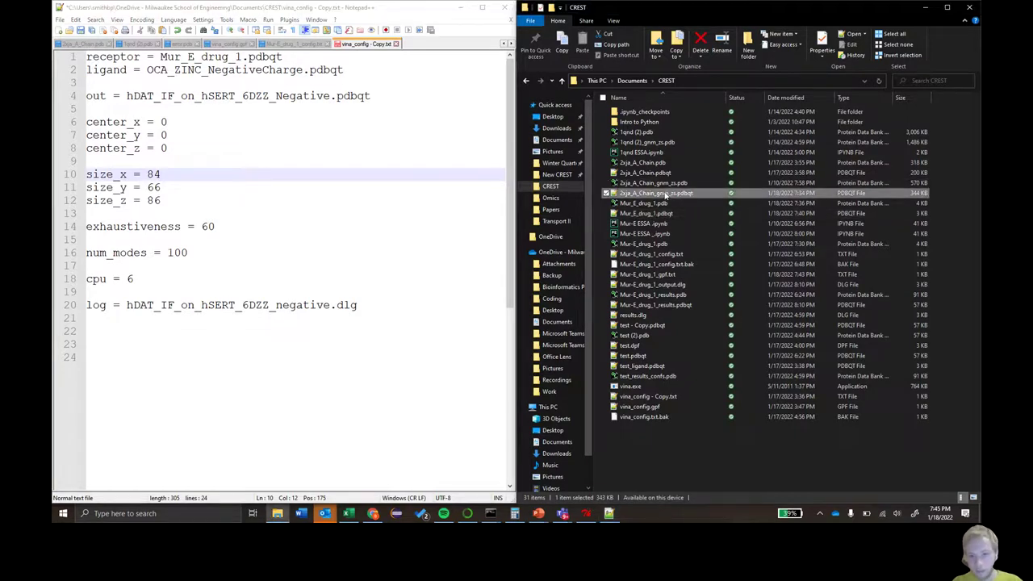
pyautogui.press('F2')
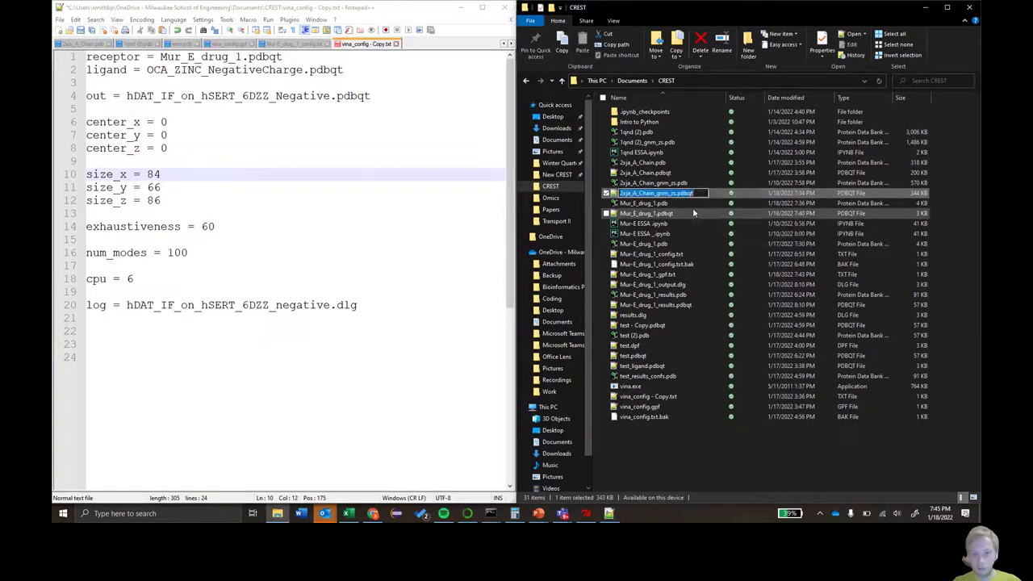
pyautogui.moveTo(284, 56); pyautogui.dragTo(161, 57)
pyautogui.write('2xja_A_Chain_gnm_zs.pdbqt')
pyautogui.click(326, 148)
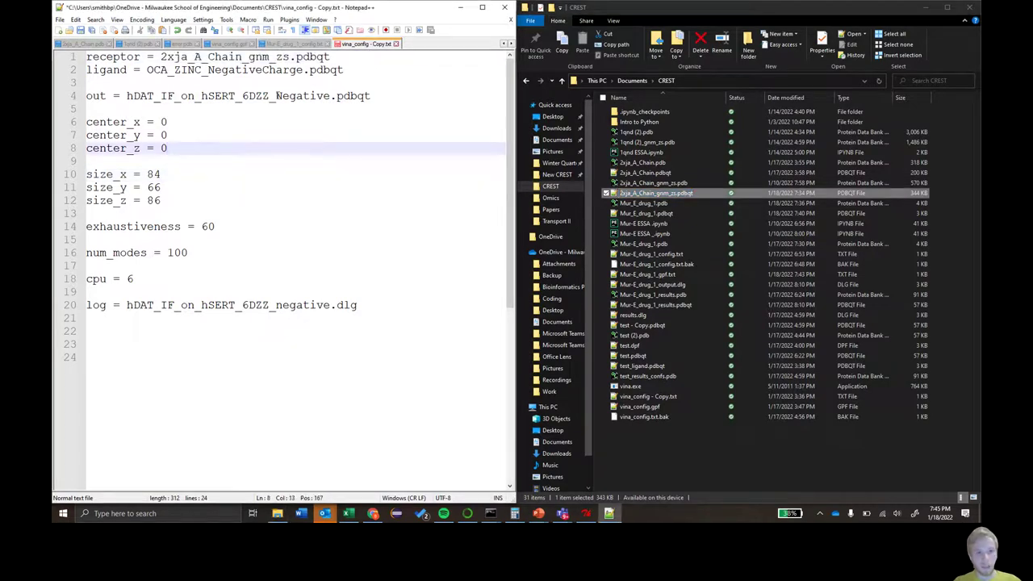
# Replace the ligand value with Mur_E_drug_1.pdbqt copied from Explorer.
pyautogui.click(648, 213)
pyautogui.click(648, 213)
pyautogui.moveTo(343, 70); pyautogui.dragTo(147, 71)
pyautogui.hotkey('ctrl', 'v')
pyautogui.click(279, 134)
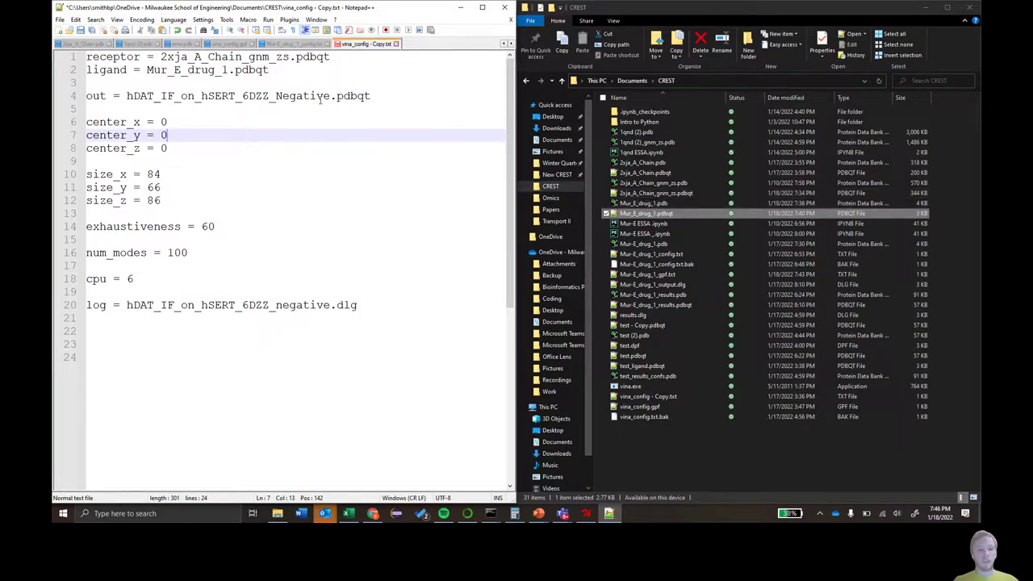
# Change the out line to Mur_E_drug_1_results.pdbqt.
pyautogui.doubleClick(225, 70)
pyautogui.hotkey('ctrl', 'c')
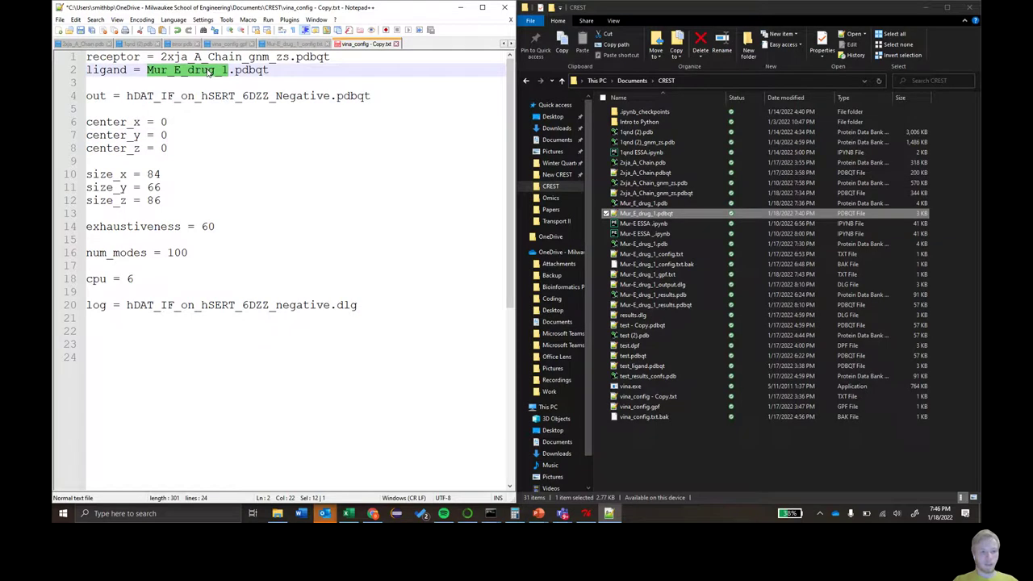
pyautogui.moveTo(127, 96); pyautogui.dragTo(330, 95)
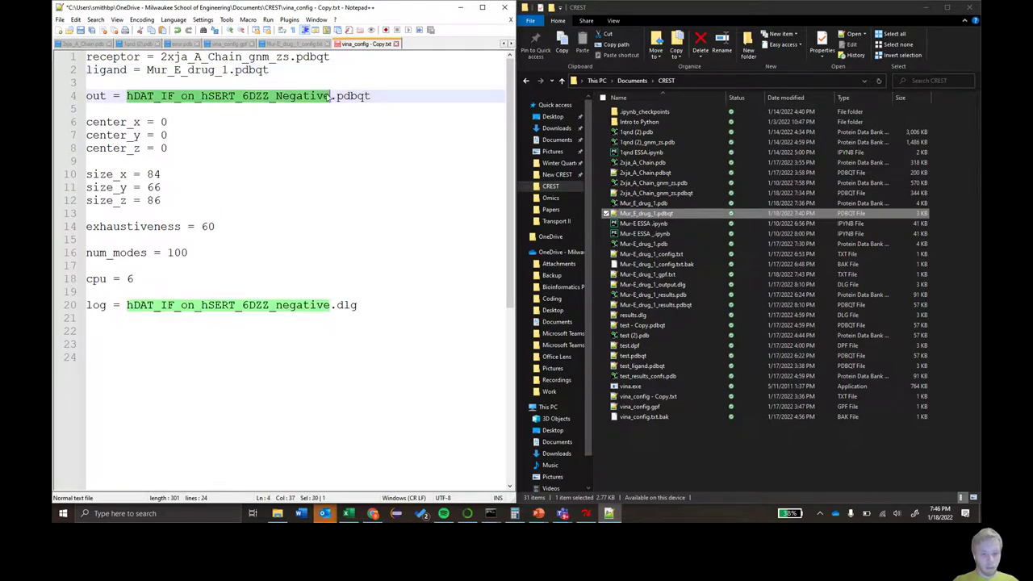
pyautogui.hotkey('ctrl', 'v')
pyautogui.write('_results')
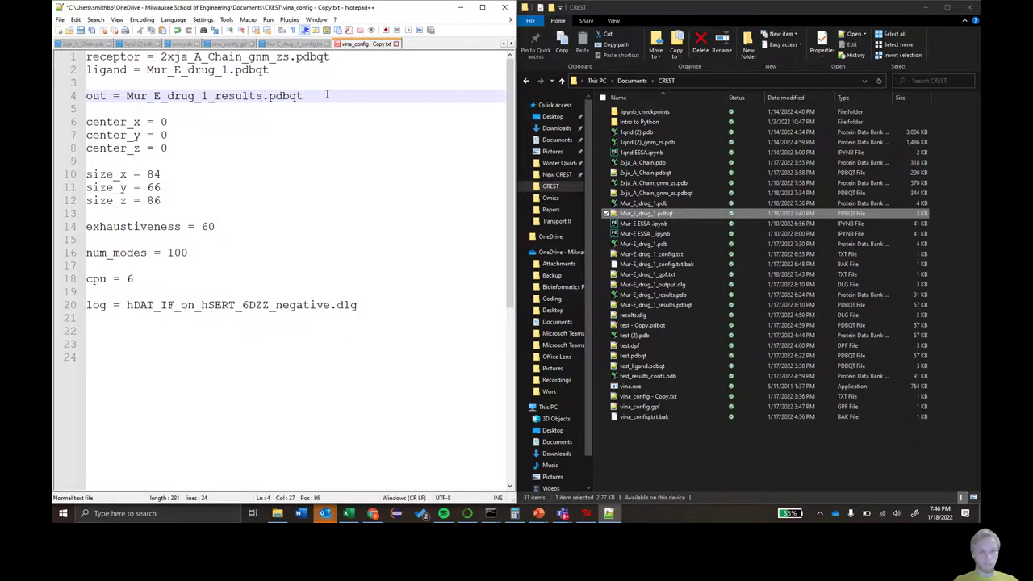
pyautogui.click(315, 185)
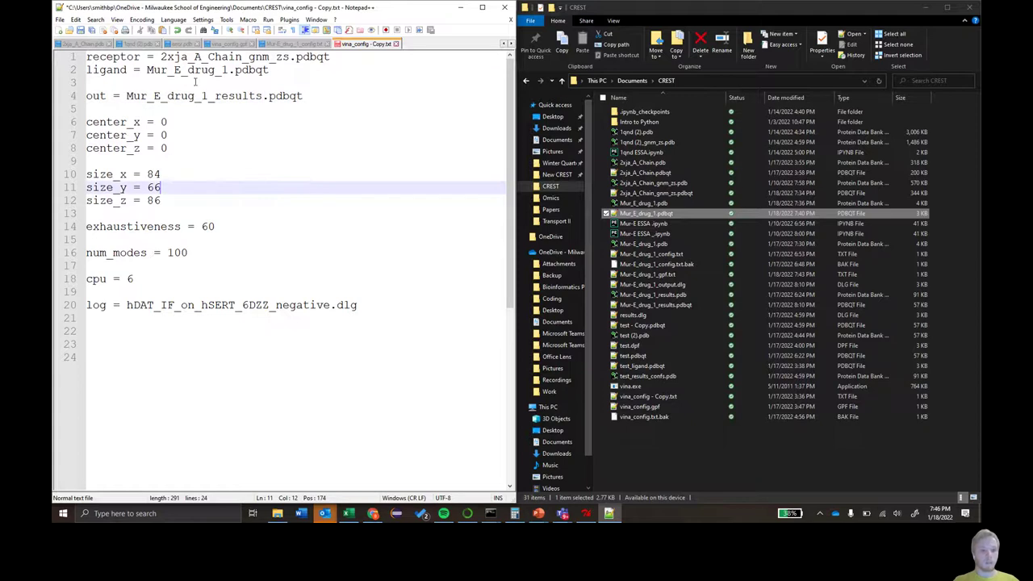
pyautogui.click(184, 97)
pyautogui.doubleClick(184, 97)
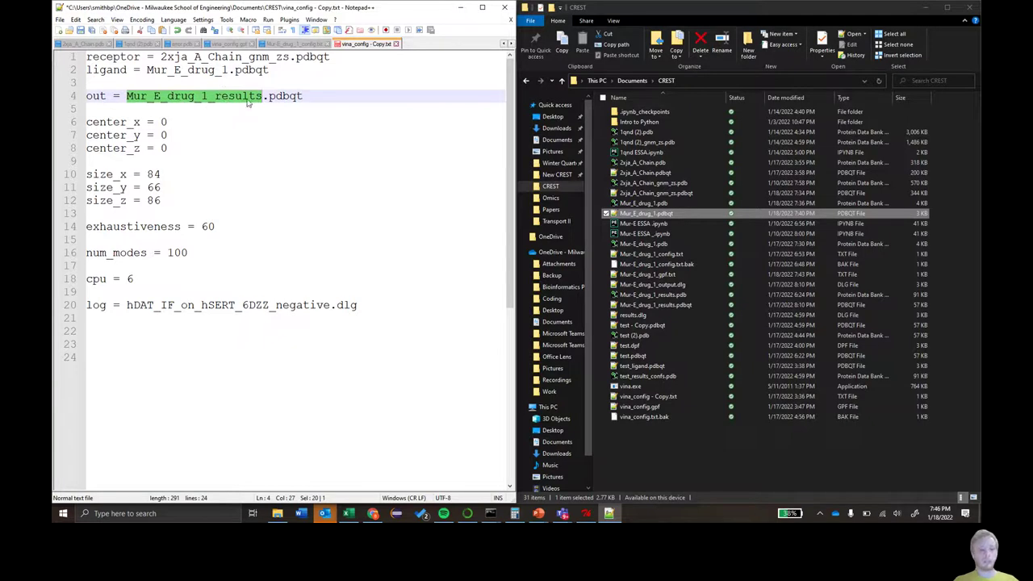
pyautogui.click(239, 97)
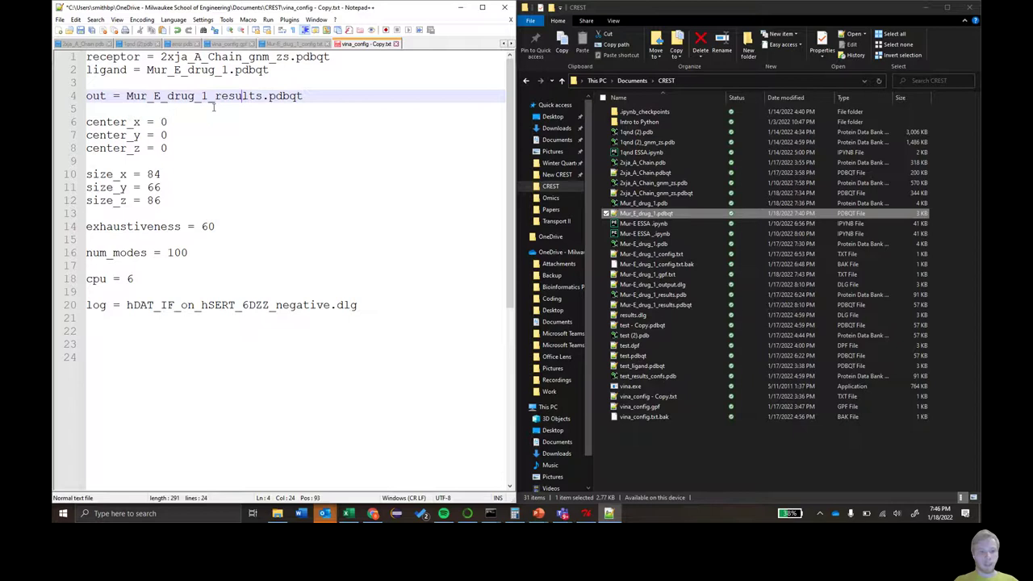
pyautogui.click(182, 119)
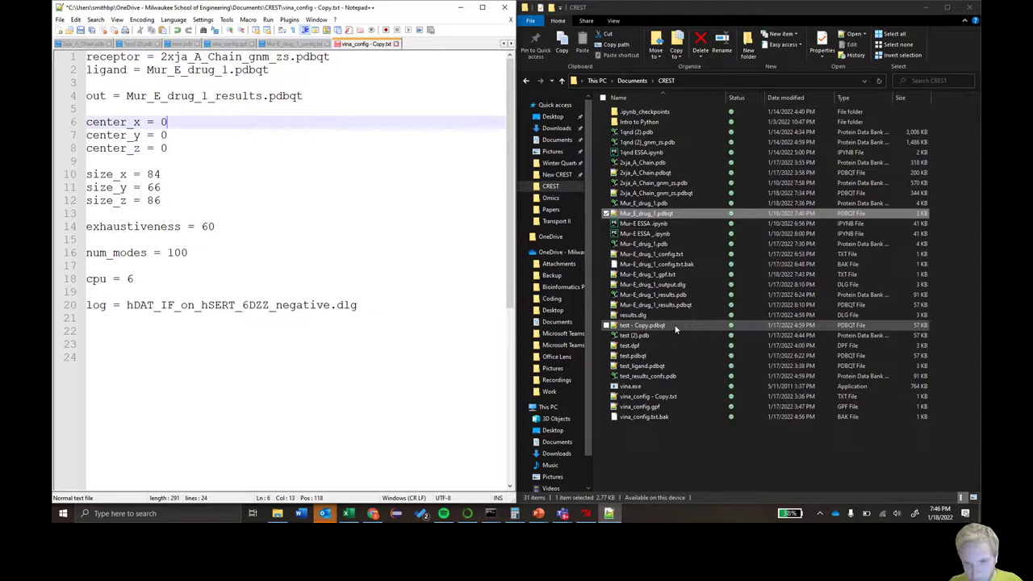
# Open Mur-E_drug_1_gpf.txt in a separate Notepad++ window snapped to the right half.
pyautogui.click(807, 98)
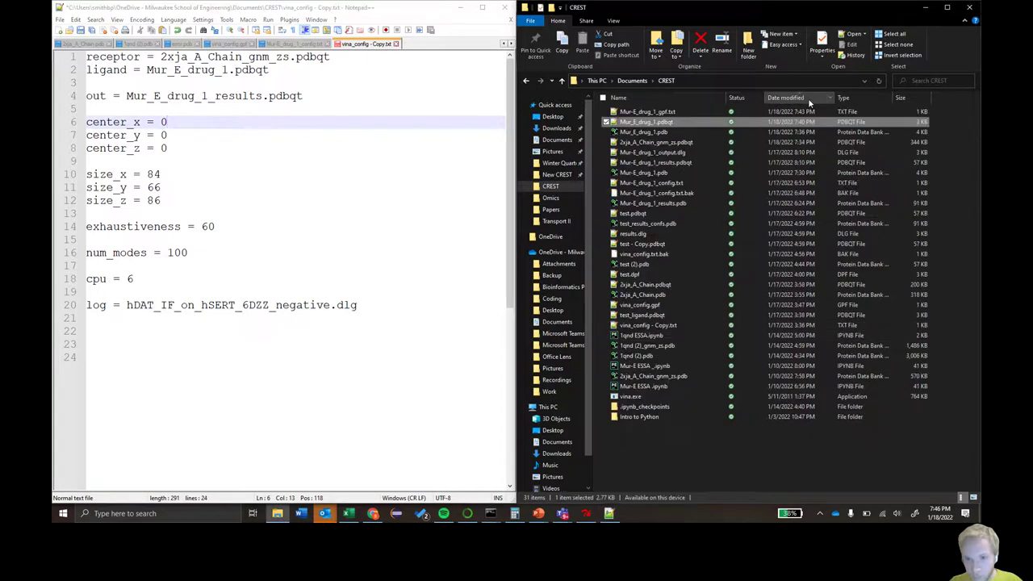
pyautogui.doubleClick(684, 114)
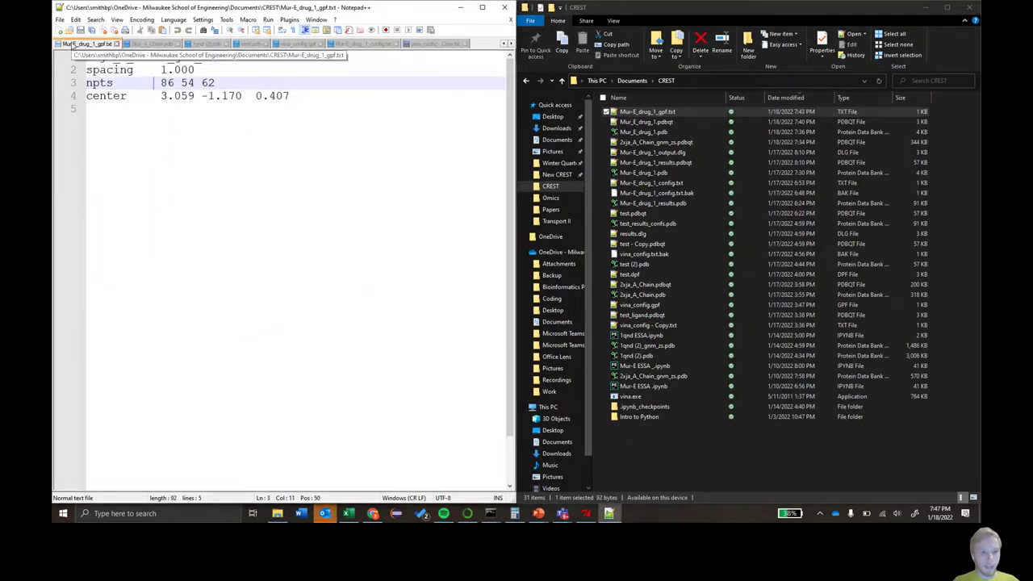
pyautogui.rightClick(75, 46)
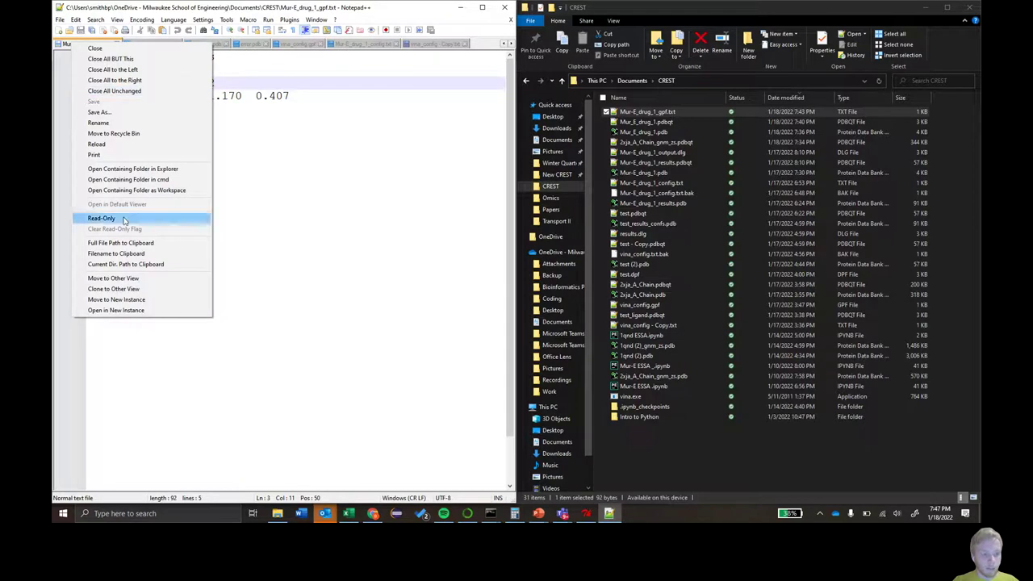
pyautogui.click(126, 302)
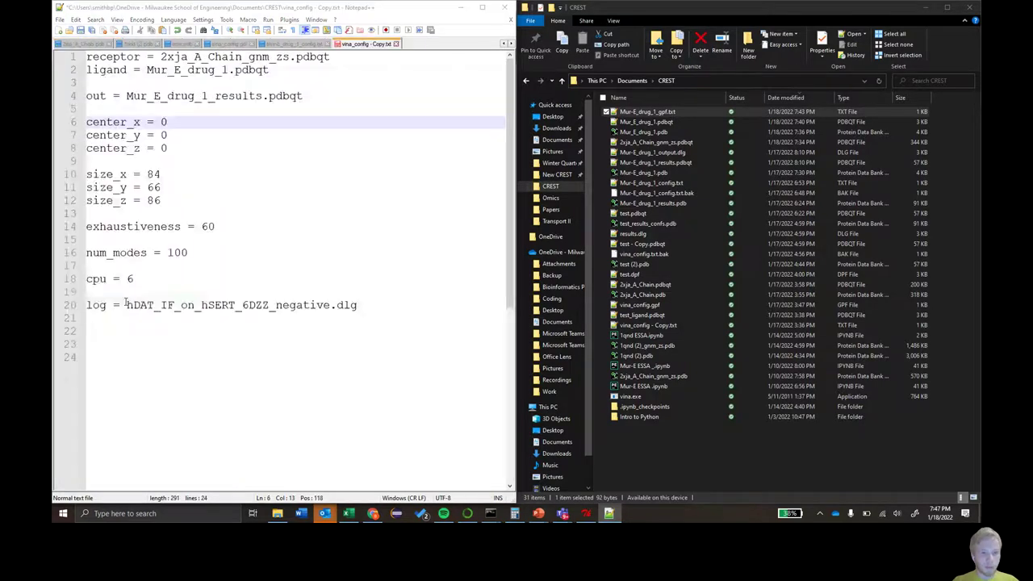
pyautogui.press('super+Right')
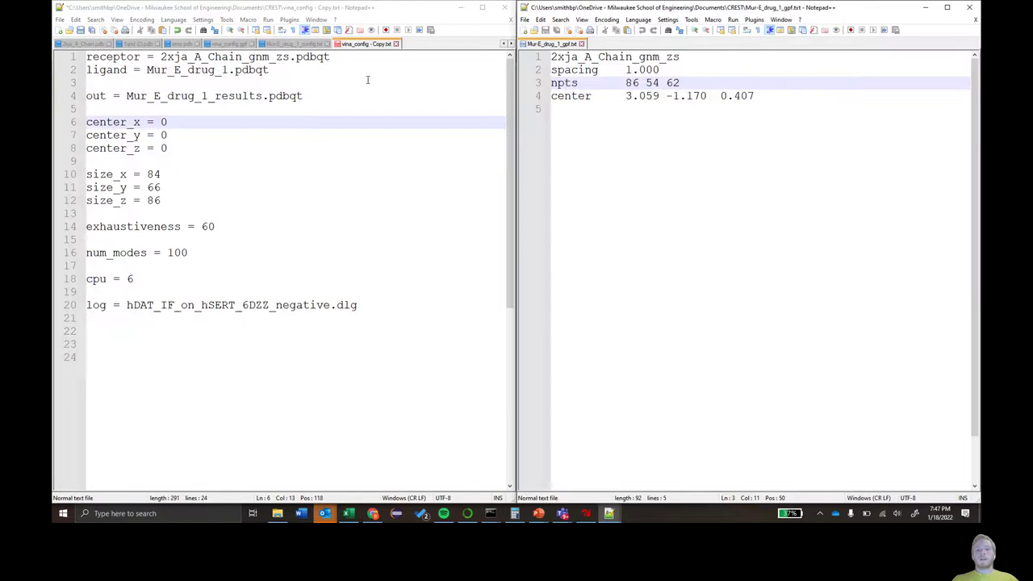
pyautogui.click(246, 150)
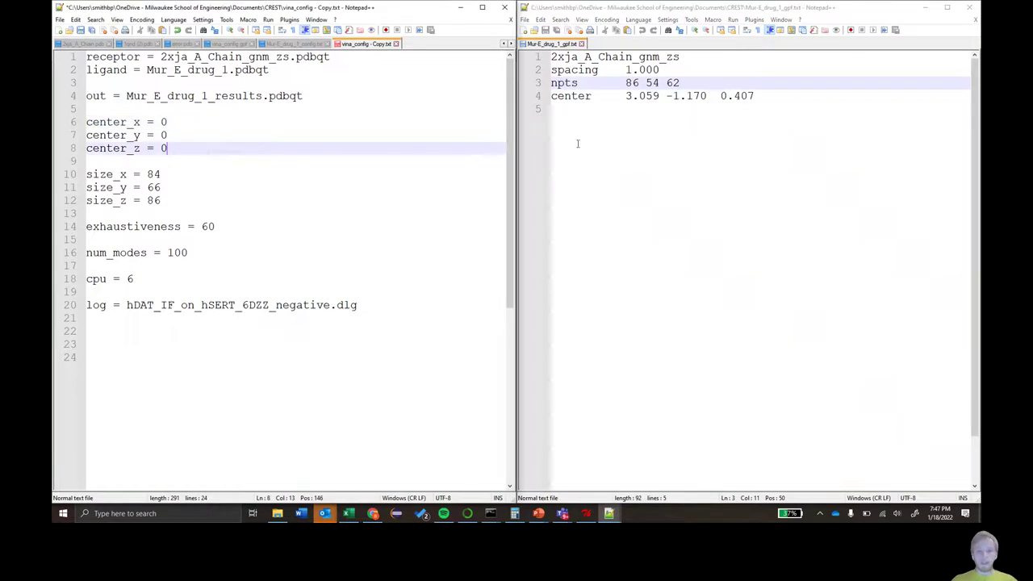
# Copy the x centre 3.059 from the grid file over the center_x placeholder.
pyautogui.click(637, 97)
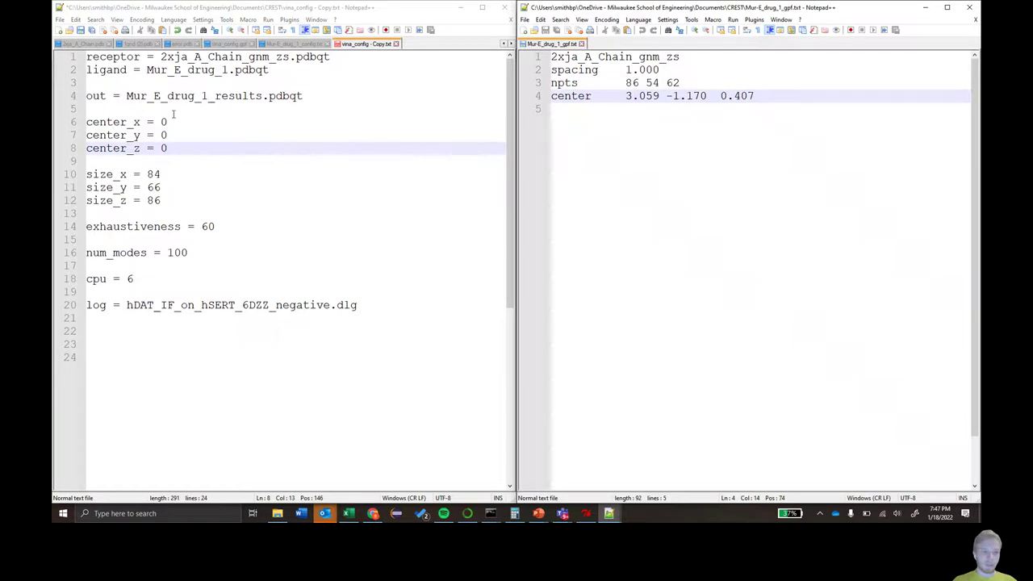
pyautogui.moveTo(633, 96); pyautogui.dragTo(626, 96)
pyautogui.press('Left')
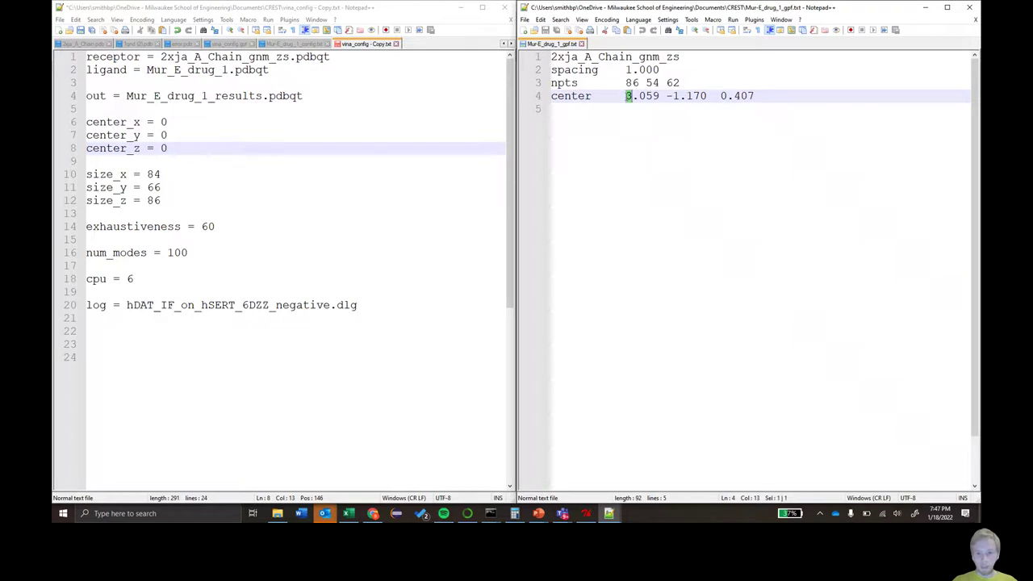
pyautogui.hotkey('shift', 'ctrl', 'Left')
pyautogui.hotkey('shift', 'ctrl', 'Left')
pyautogui.press('Right')
pyautogui.hotkey('shift', 'Right')
pyautogui.hotkey('shift', 'Right')
pyautogui.hotkey('shift', 'Right')
pyautogui.hotkey('shift', 'Right')
pyautogui.hotkey('shift', 'Right')
pyautogui.hotkey('ctrl', 'c')
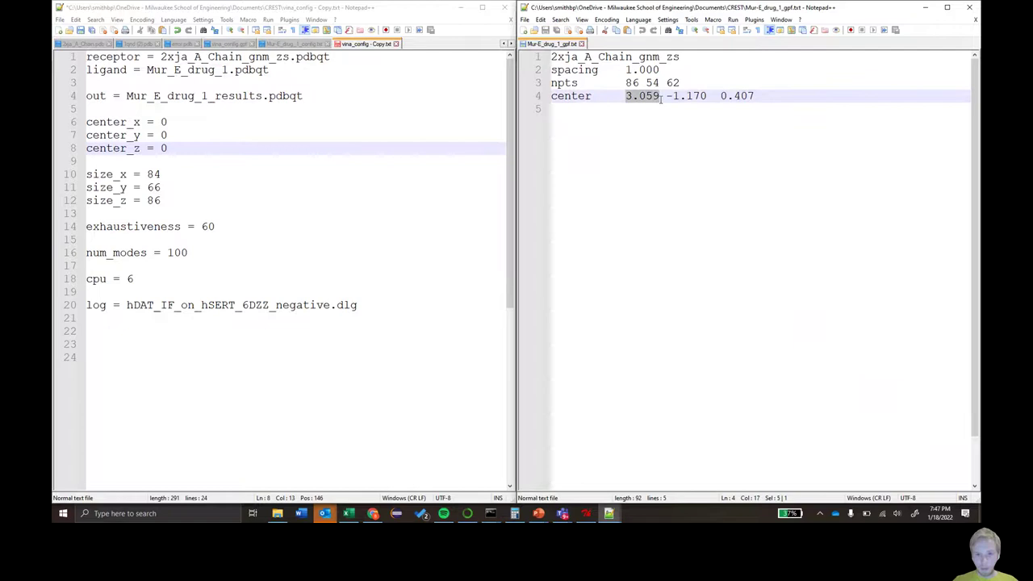
pyautogui.doubleClick(163, 121)
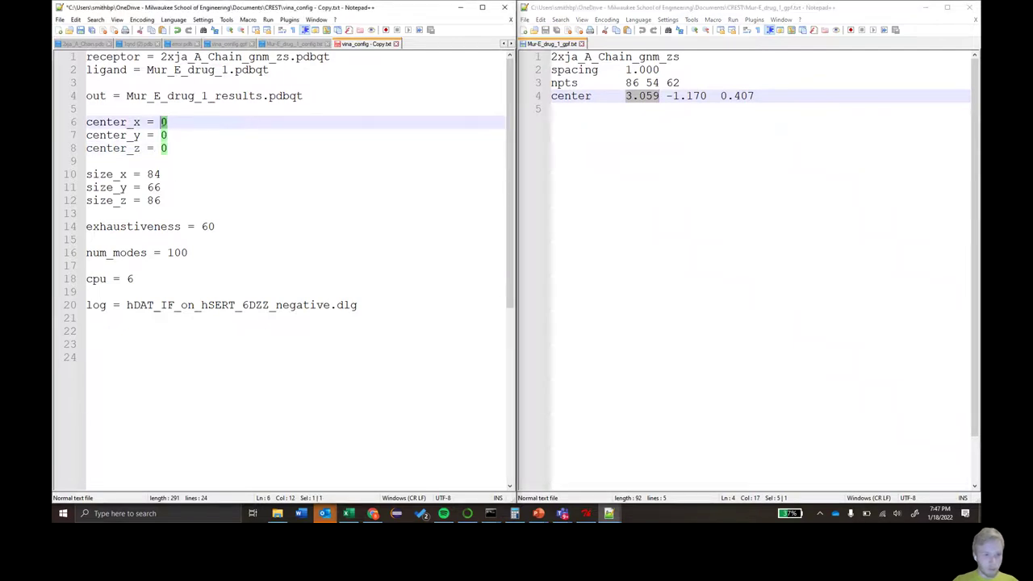
pyautogui.hotkey('ctrl', 'v')
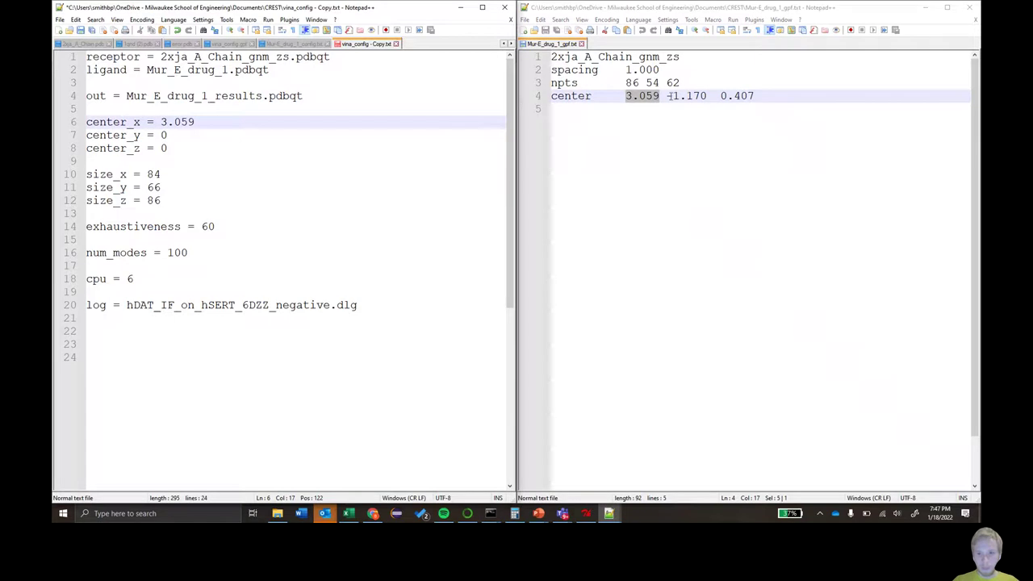
# Paste -1.170 and 0.407 from the grid file as center_y and center_z.
pyautogui.doubleClick(676, 96)
pyautogui.moveTo(667, 96); pyautogui.dragTo(706, 96)
pyautogui.hotkey('ctrl', 'c')
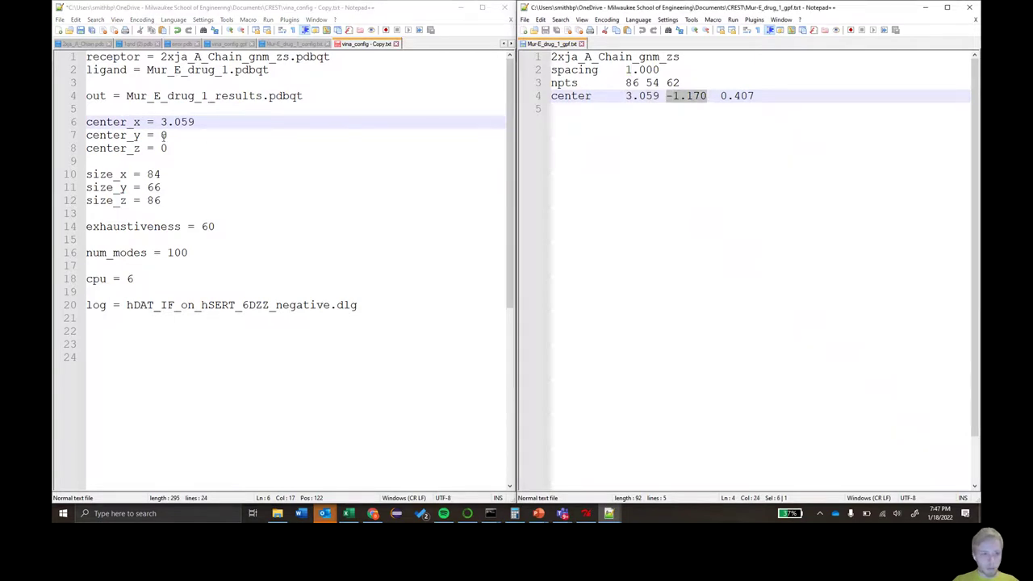
pyautogui.doubleClick(164, 135)
pyautogui.hotkey('ctrl', 'v')
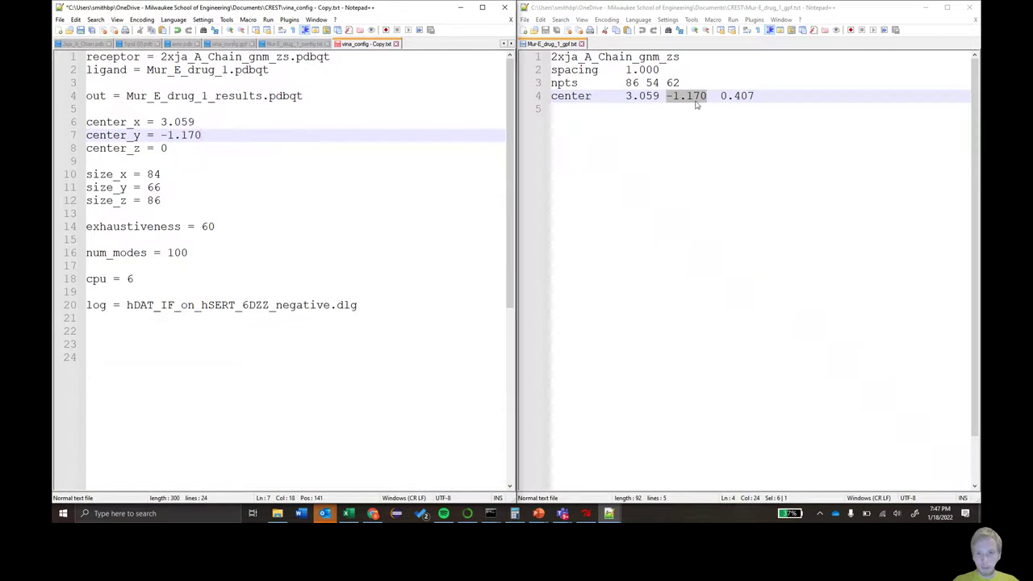
pyautogui.moveTo(721, 96); pyautogui.dragTo(761, 96)
pyautogui.hotkey('ctrl', 'c')
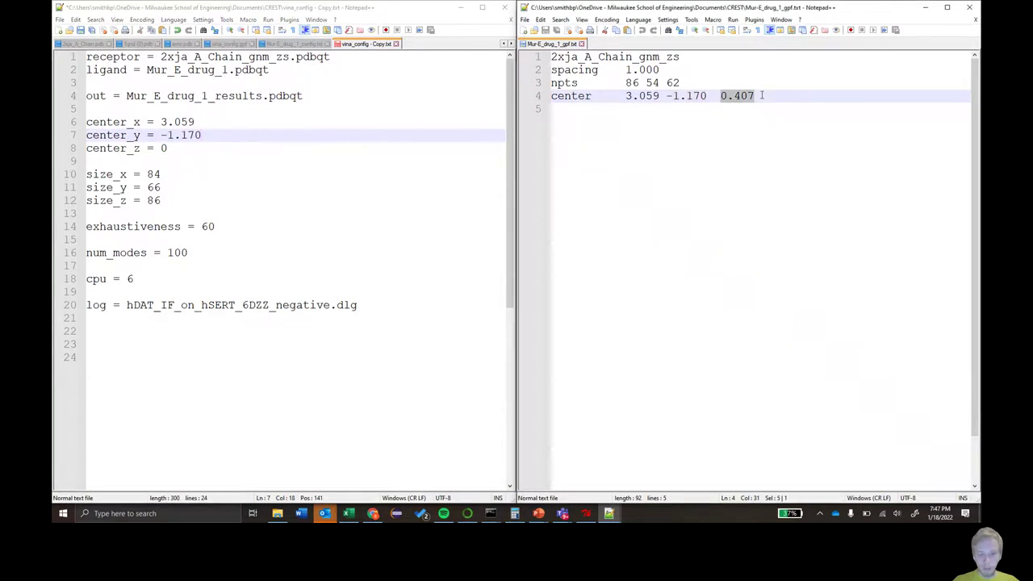
pyautogui.click(160, 147)
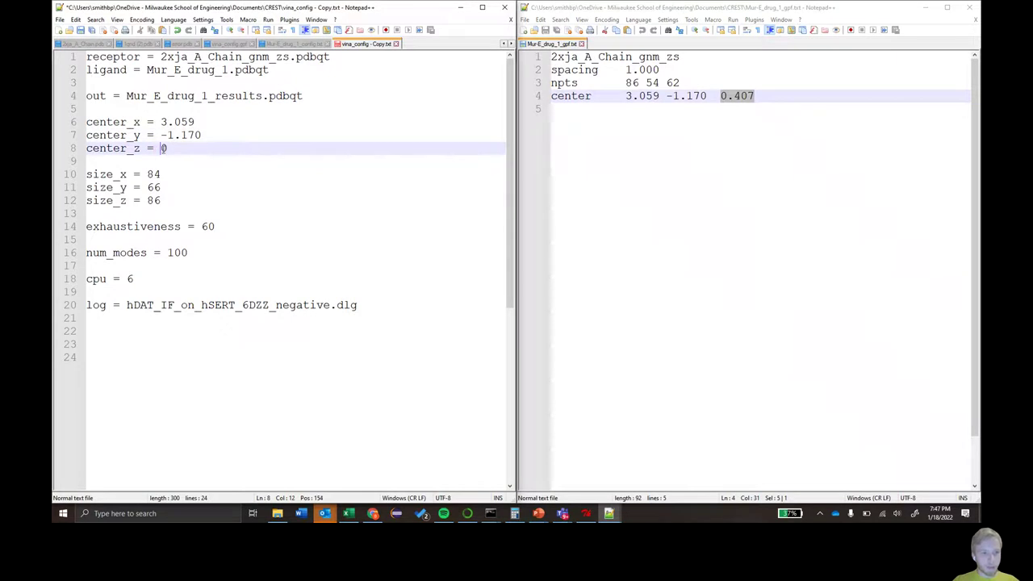
pyautogui.doubleClick(163, 149)
pyautogui.hotkey('ctrl', 'v')
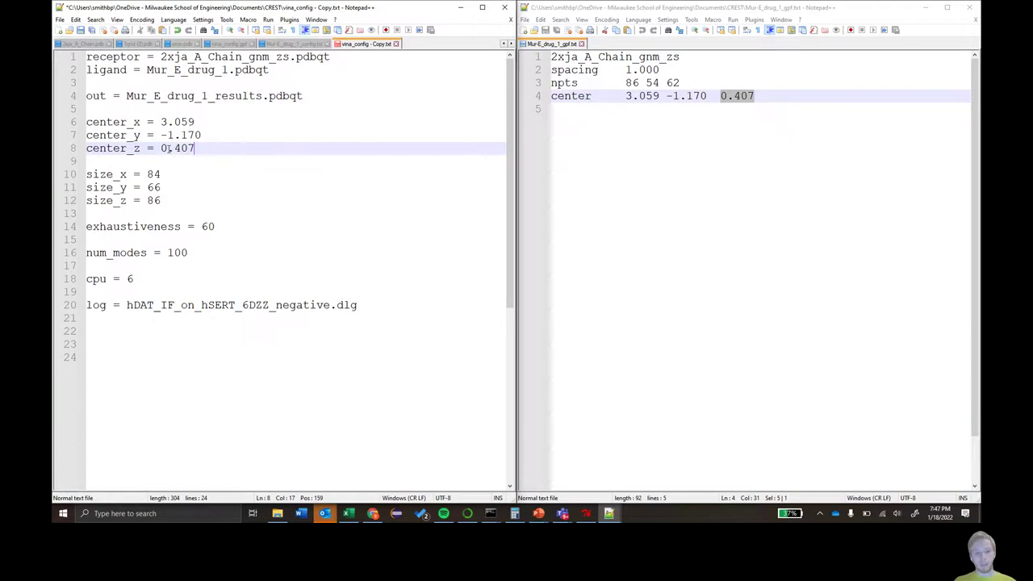
# Select the ligand name, output base name and old log file name in the config.
pyautogui.doubleClick(167, 69)
pyautogui.doubleClick(194, 96)
pyautogui.doubleClick(196, 313)
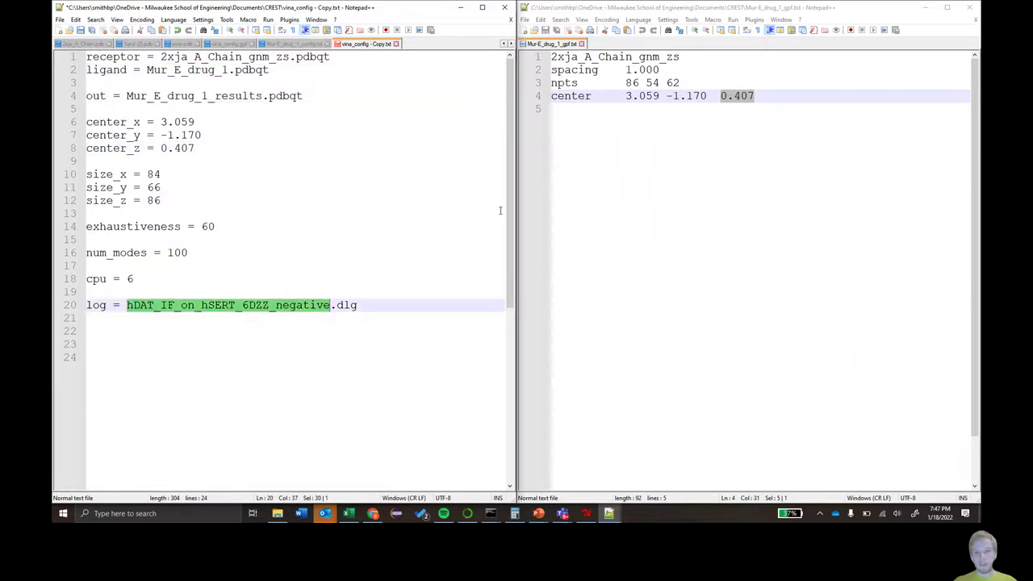
# Change size_x to 86, size_y to 54, size_z to 62, and delete exhaustiveness 60.
pyautogui.doubleClick(632, 83)
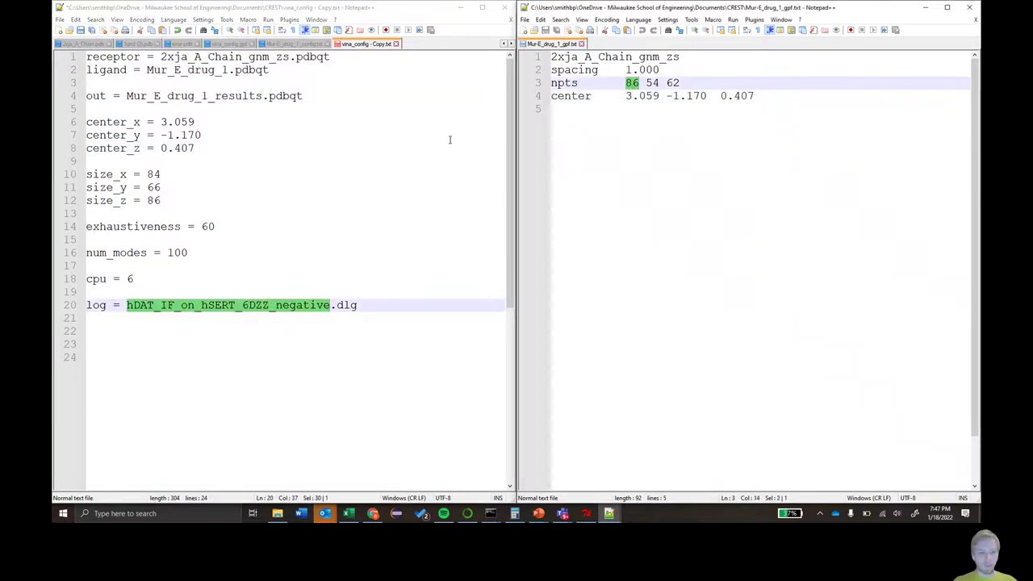
pyautogui.click(237, 175)
pyautogui.press('BackSpace')
pyautogui.write('6')
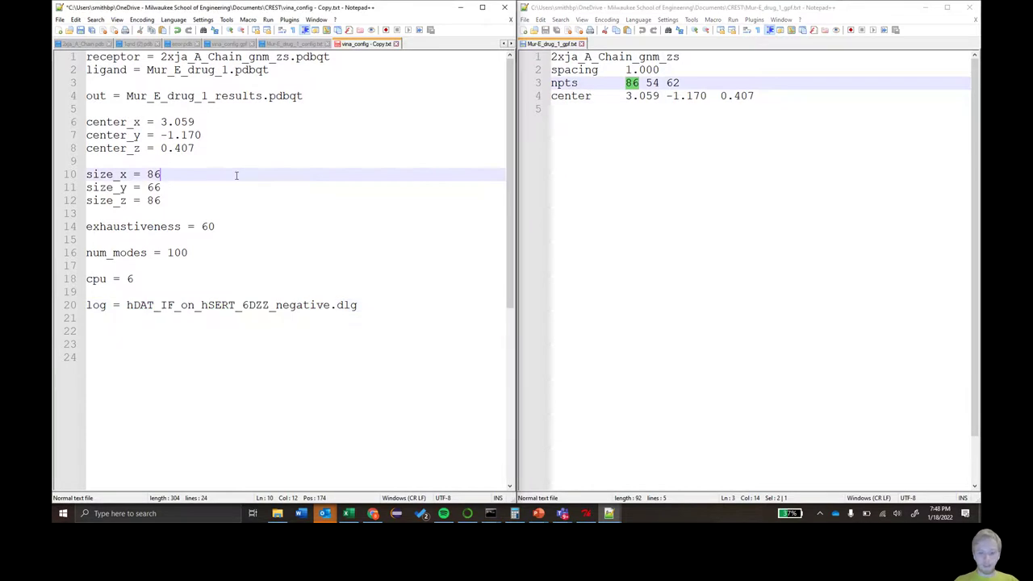
pyautogui.press('Down')
pyautogui.press('BackSpace')
pyautogui.press('BackSpace')
pyautogui.write('54')
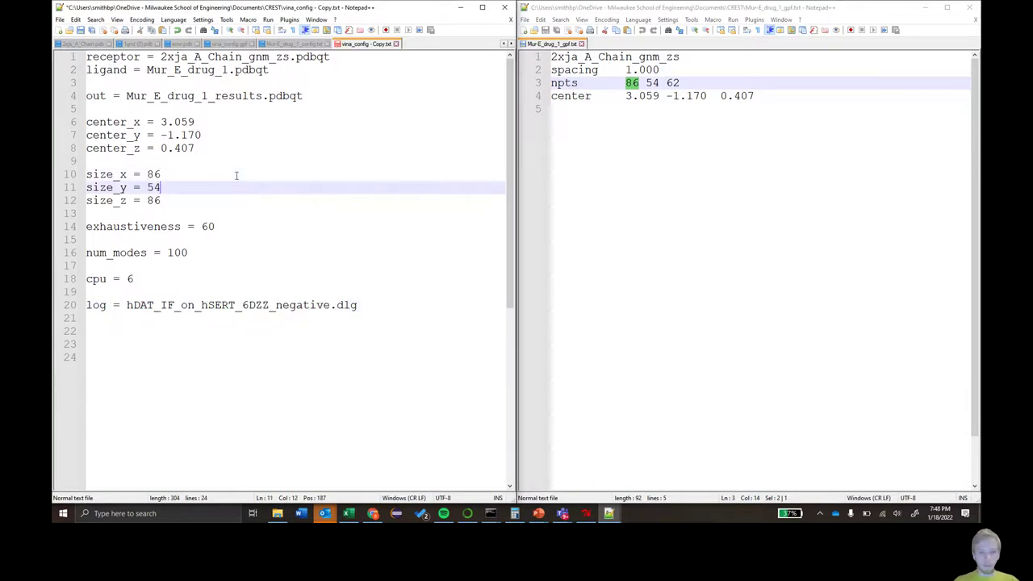
pyautogui.press('Down')
pyautogui.press('BackSpace')
pyautogui.press('BackSpace')
pyautogui.write('62')
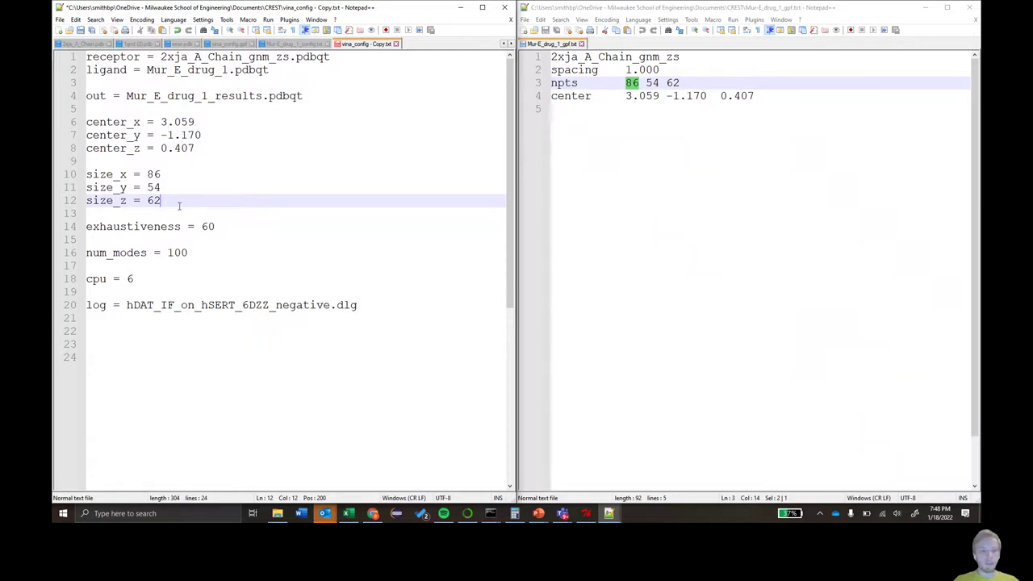
pyautogui.click(216, 222)
pyautogui.press('BackSpace')
pyautogui.press('BackSpace')
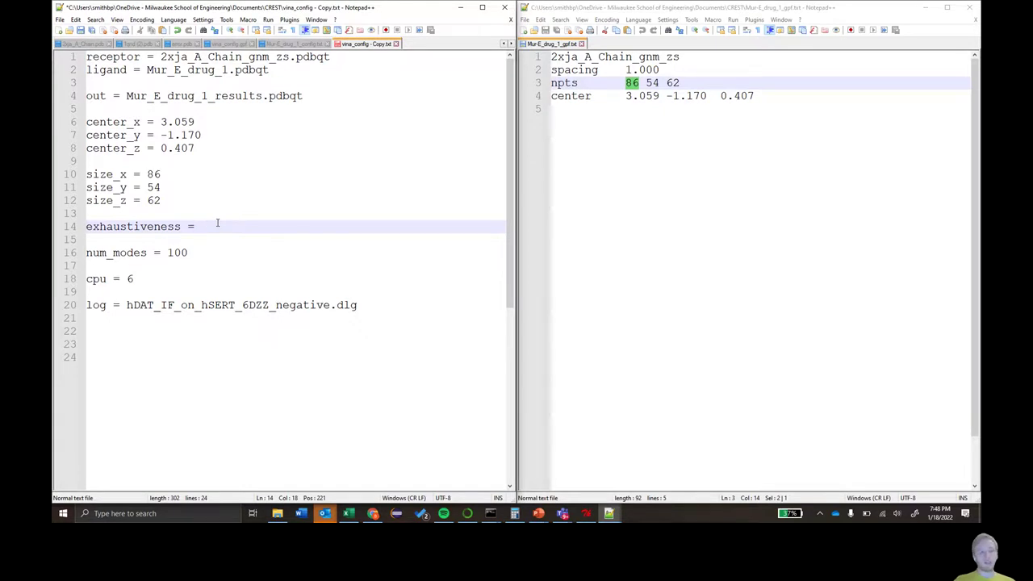
# Set exhaustiveness to 8 and replace num_modes 100 with 20.
pyautogui.write('8')
pyautogui.click(233, 235)
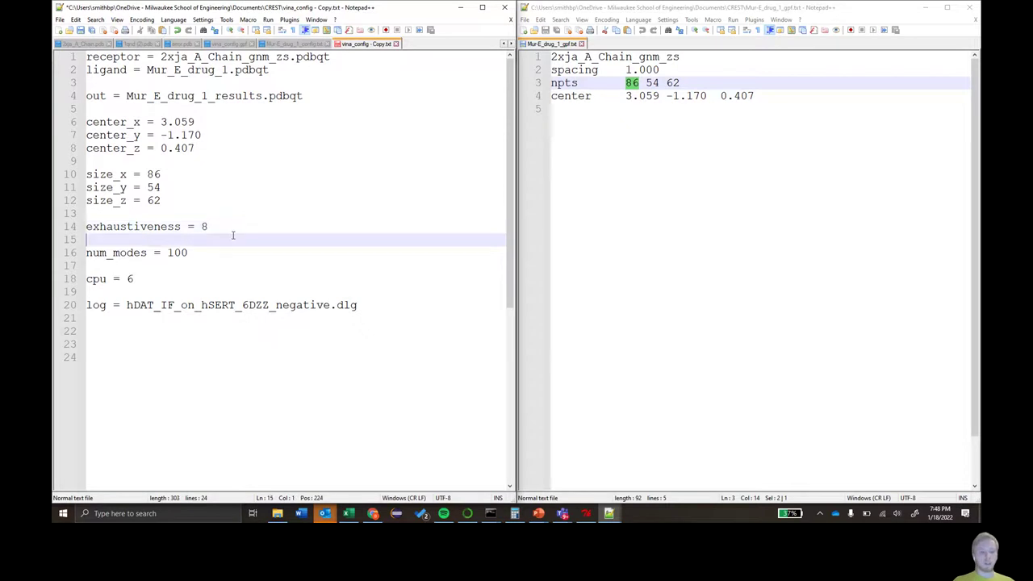
pyautogui.click(222, 250)
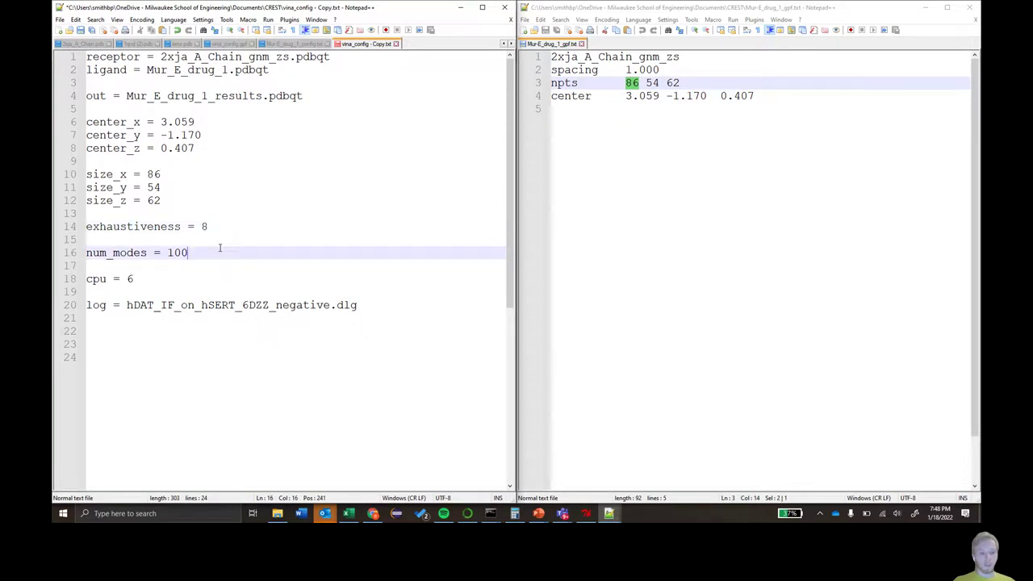
pyautogui.click(223, 226)
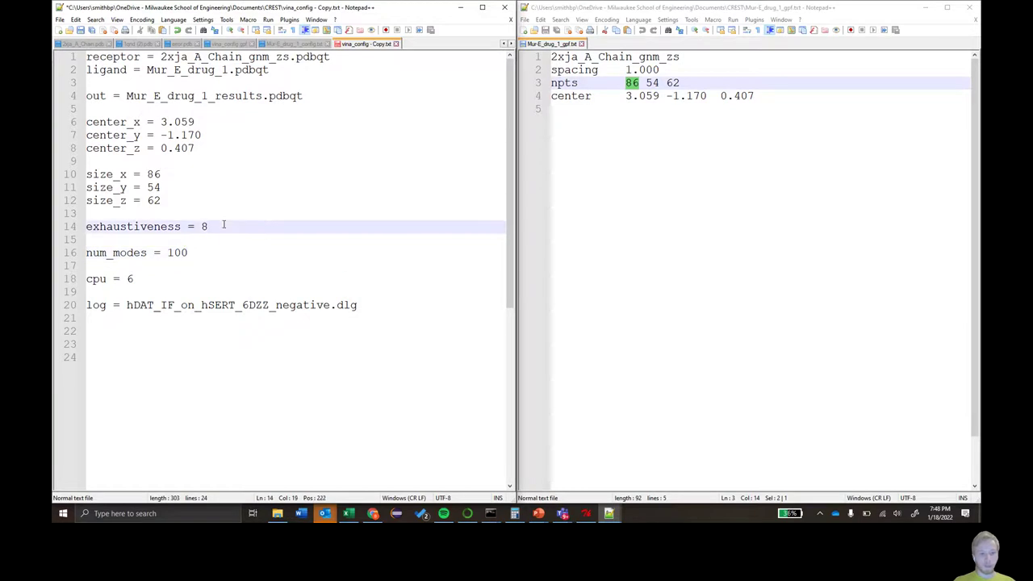
pyautogui.hotkey('shift', 'Left')
pyautogui.write('100')
pyautogui.press('BackSpace')
pyautogui.press('BackSpace')
pyautogui.press('BackSpace')
pyautogui.write('8')
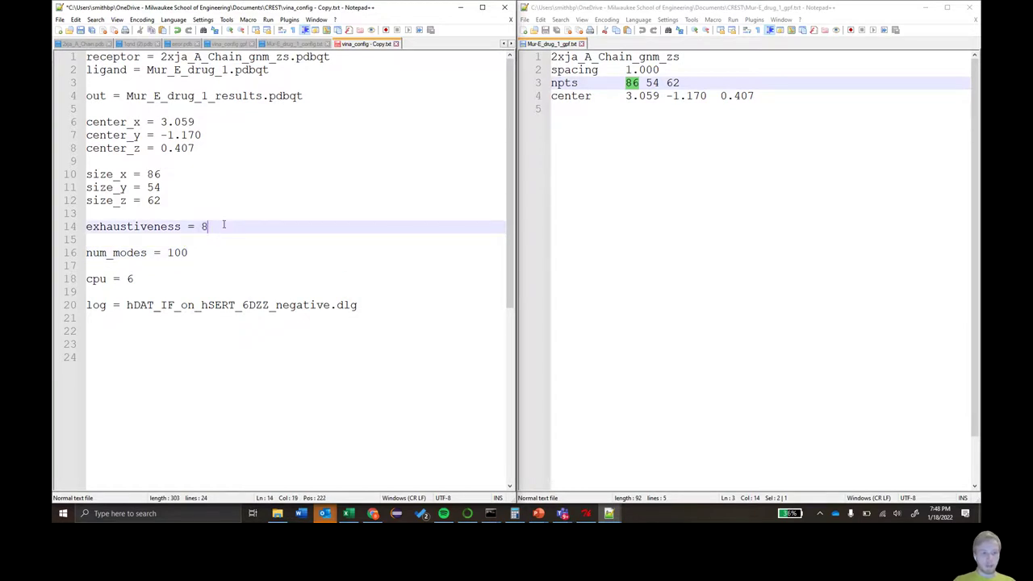
pyautogui.click(202, 253)
pyautogui.press('BackSpace')
pyautogui.press('BackSpace')
pyautogui.press('BackSpace')
pyautogui.write('20')
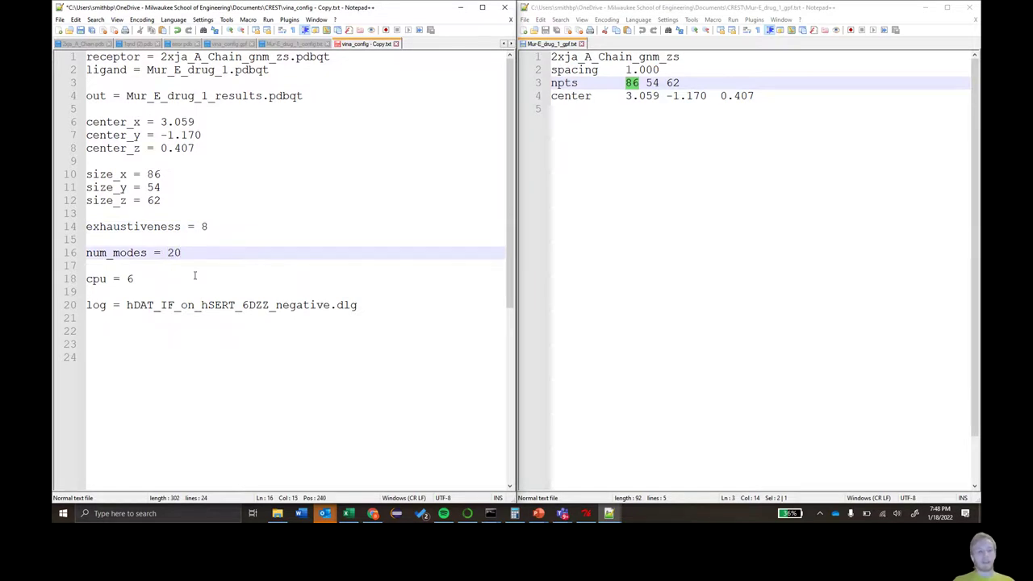
pyautogui.click(195, 277)
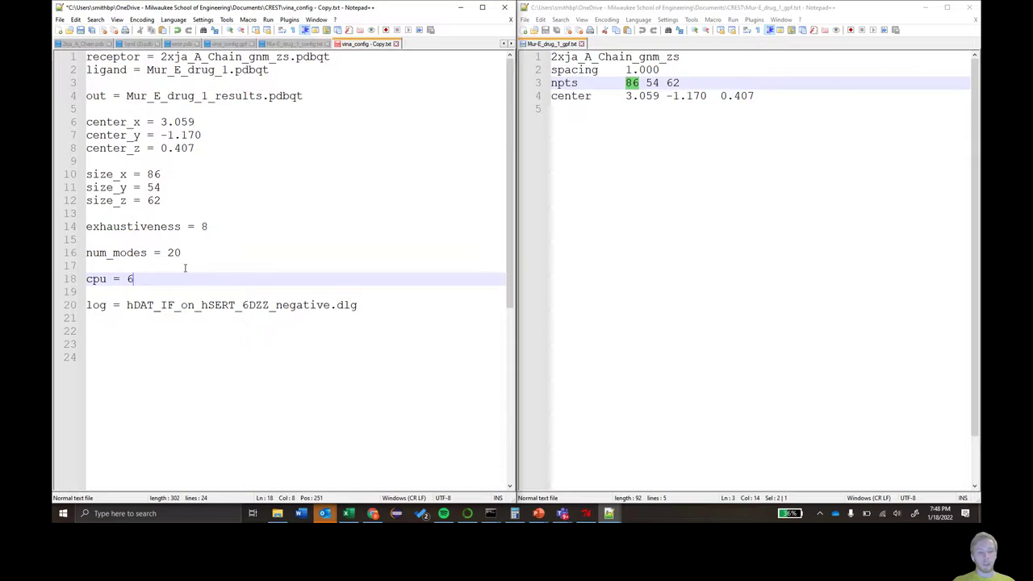
pyautogui.click(186, 267)
pyautogui.click(176, 283)
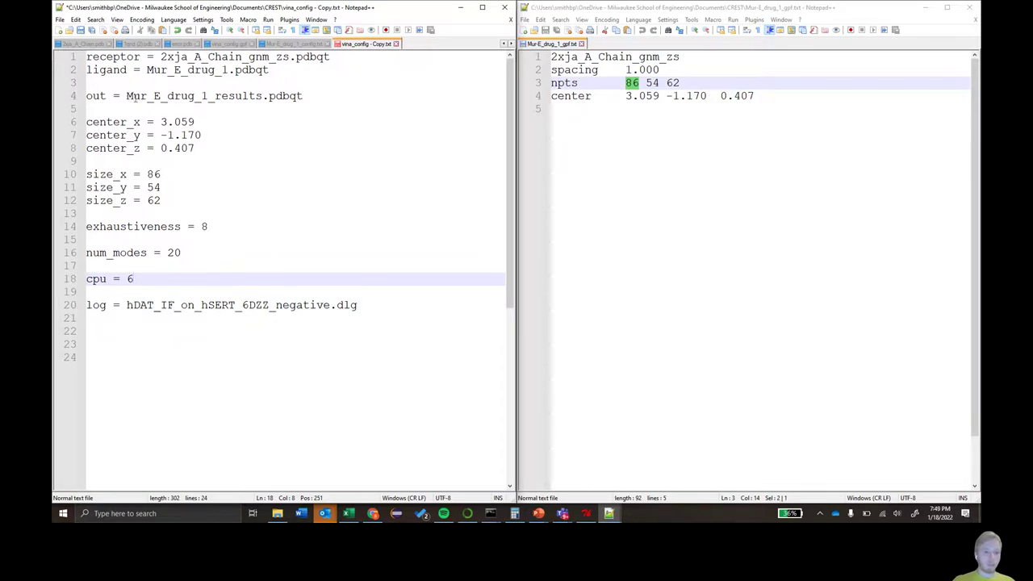
# Paste the output base name Mur_E_drug_1_results over the log file name.
pyautogui.moveTo(127, 96); pyautogui.dragTo(262, 103)
pyautogui.hotkey('ctrl', 'c')
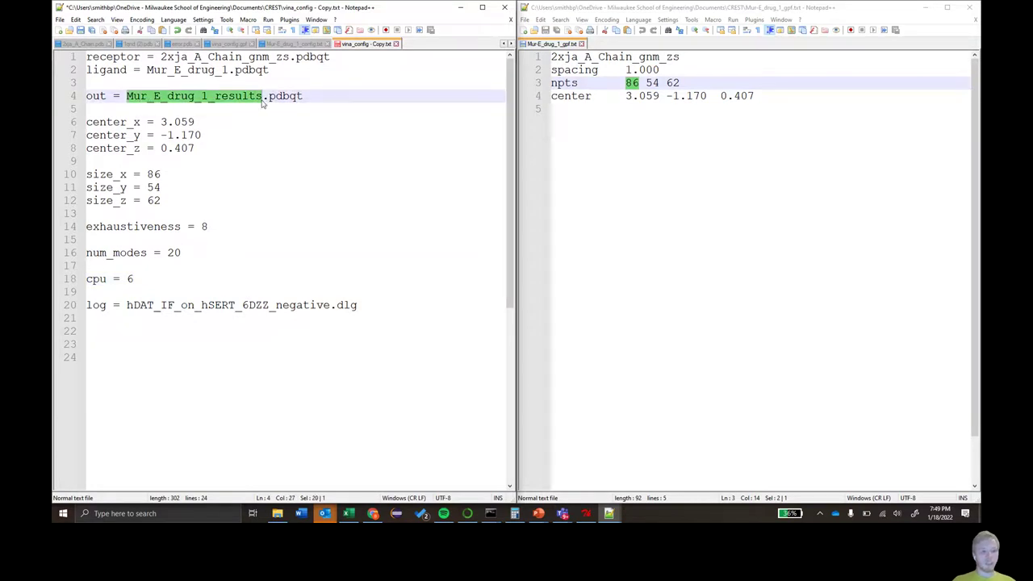
pyautogui.moveTo(126, 305); pyautogui.dragTo(332, 306)
pyautogui.hotkey('ctrl', 'v')
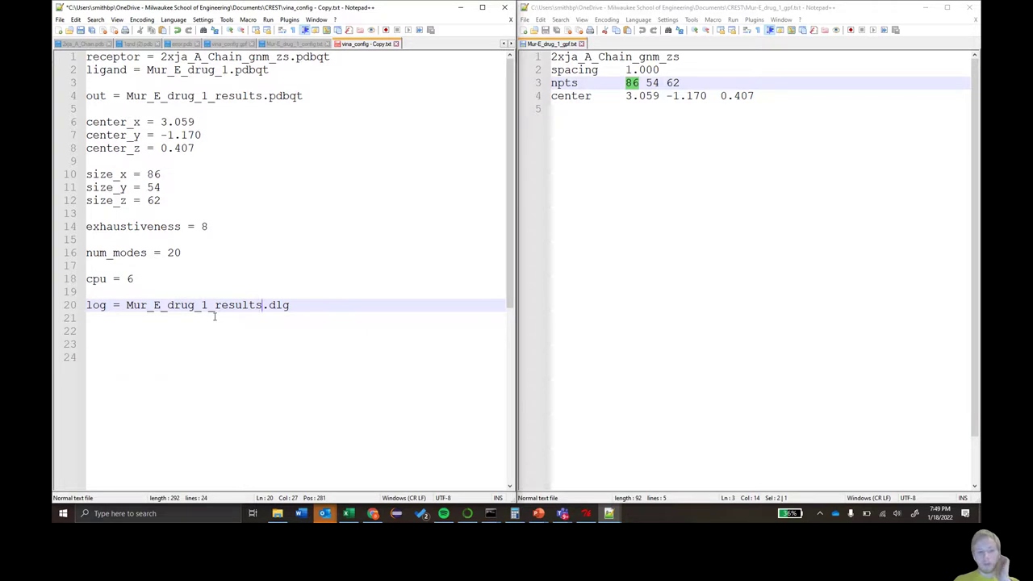
pyautogui.click(226, 358)
pyautogui.moveTo(167, 307); pyautogui.dragTo(209, 306)
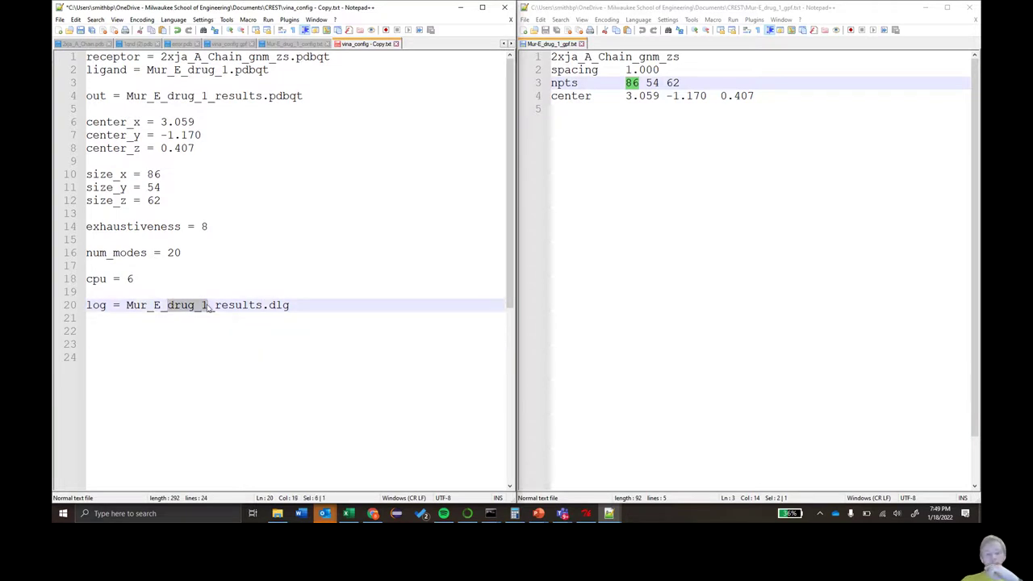
# Check compound cells in Atomwise_shipment.xlsx, then minimize Excel and return to the config.
pyautogui.click(284, 520)
pyautogui.click(348, 513)
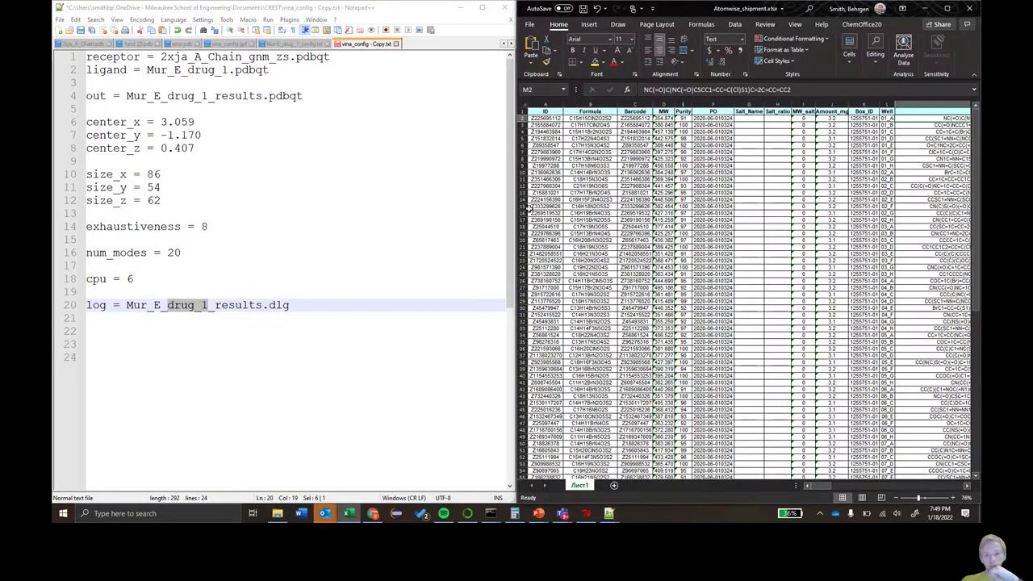
pyautogui.click(548, 118)
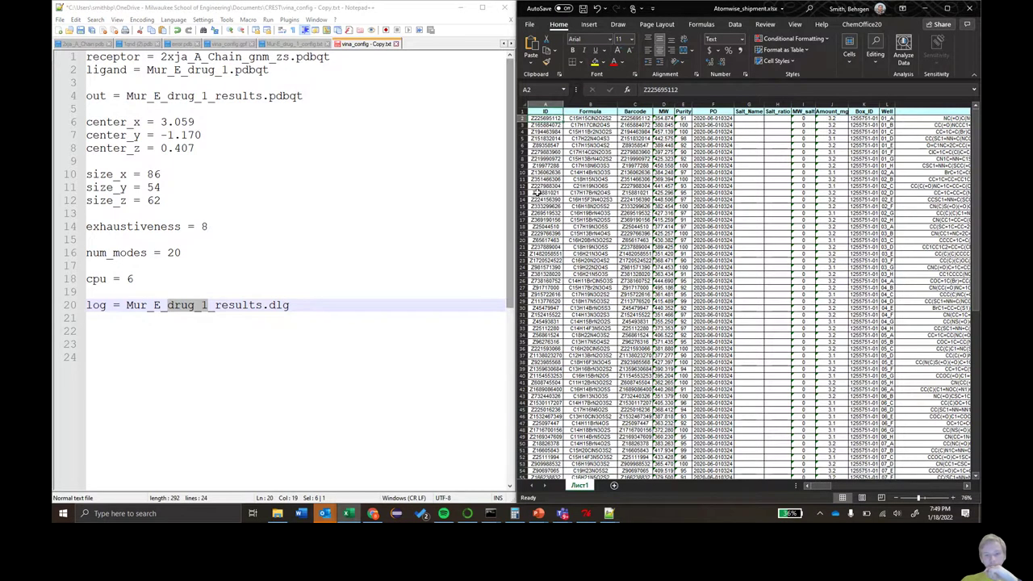
pyautogui.click(572, 139)
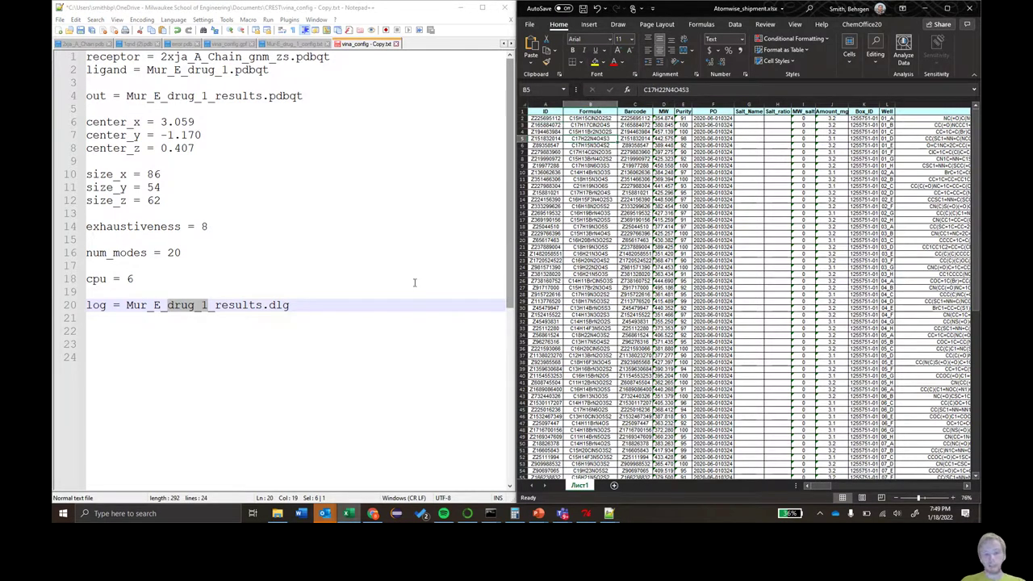
pyautogui.click(542, 119)
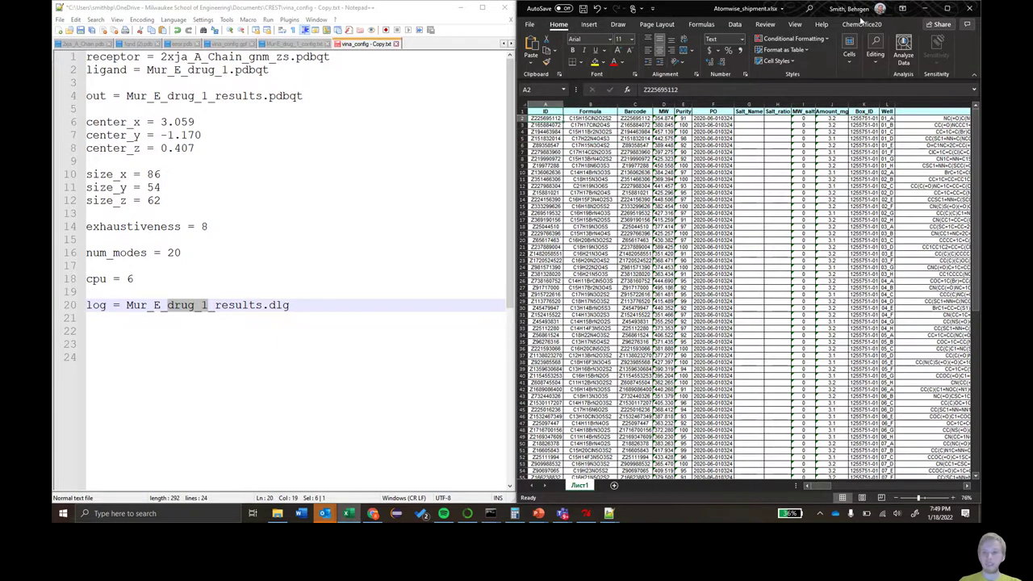
pyautogui.click(926, 8)
pyautogui.click(364, 215)
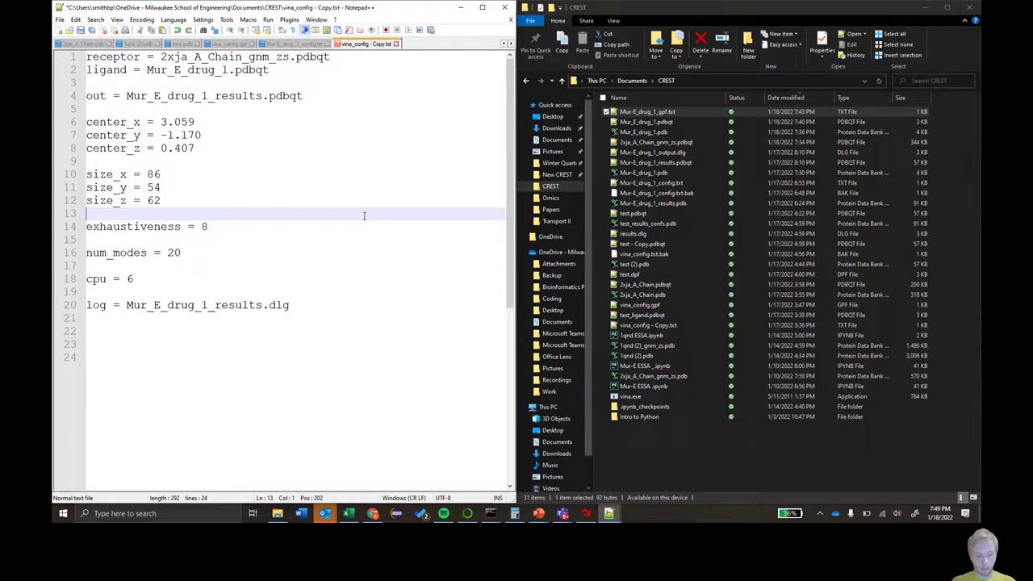
# Save the config and browse to C:\Program Files (x86)\The Scripps Research Institute\Vina, selecting vina.exe.
pyautogui.hotkey('ctrl', 's')
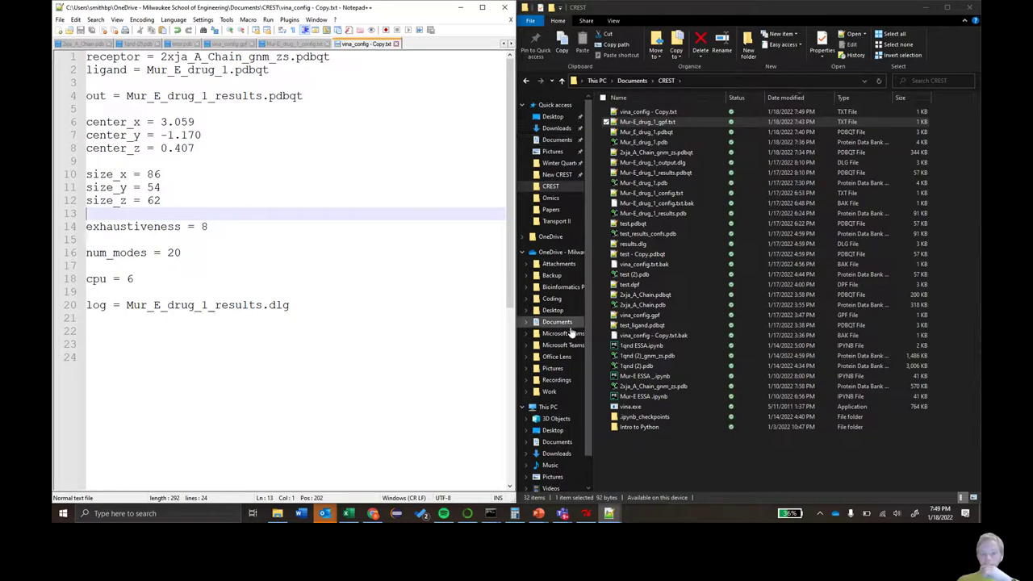
pyautogui.scroll(-1, 571, 331)
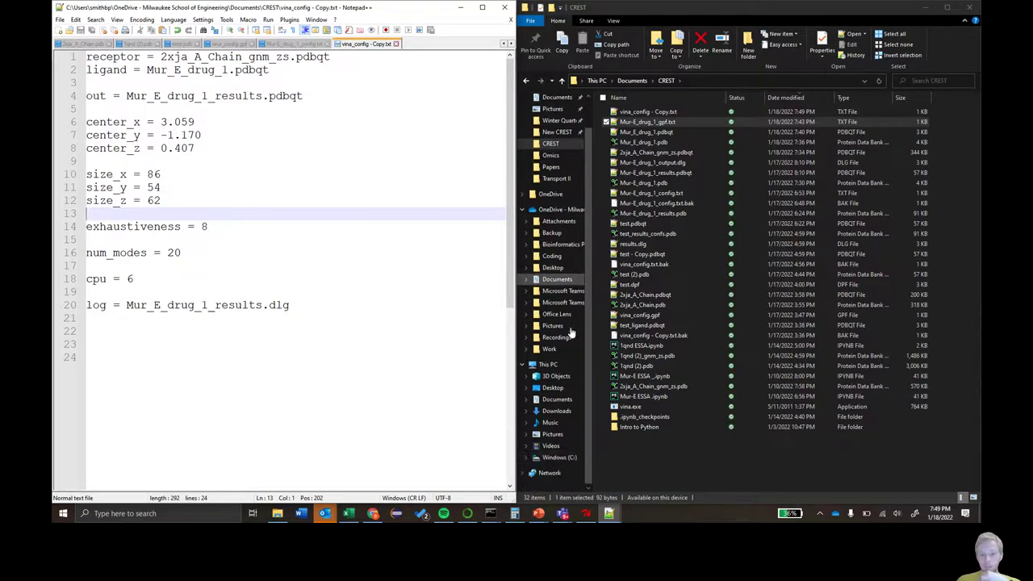
pyautogui.click(561, 459)
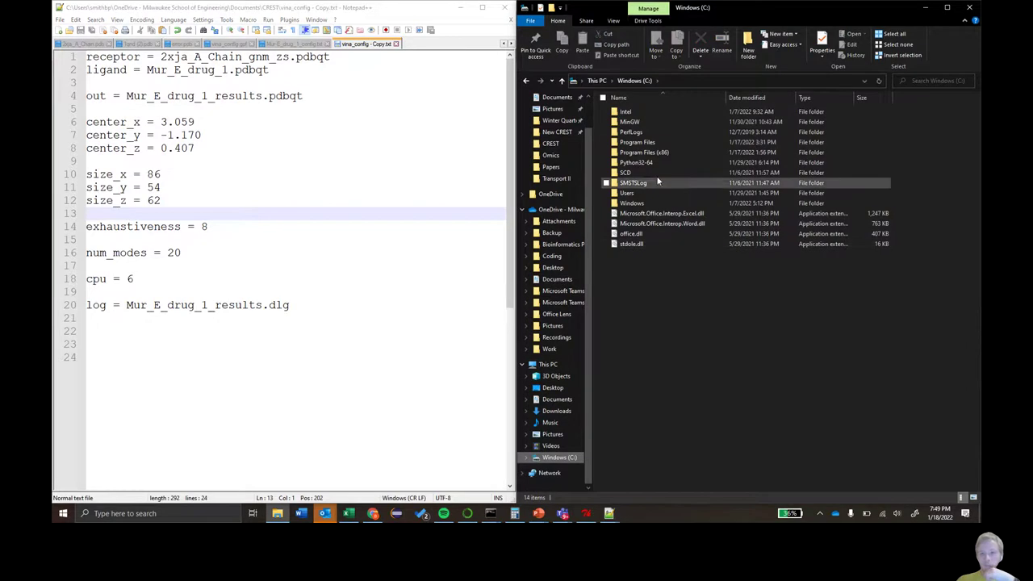
pyautogui.doubleClick(667, 154)
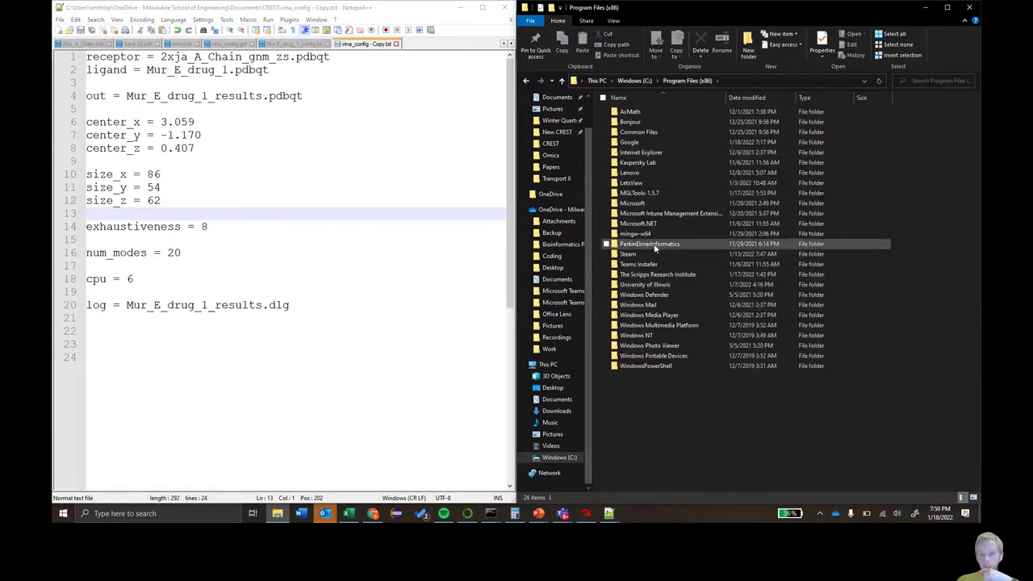
pyautogui.doubleClick(654, 274)
pyautogui.doubleClick(655, 114)
pyautogui.click(648, 117)
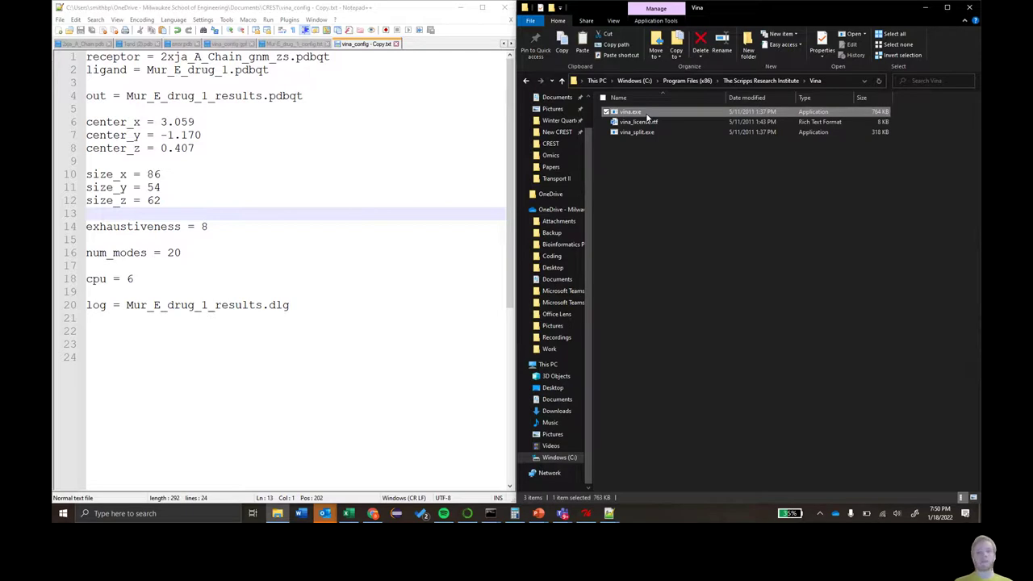
pyautogui.scroll(1, 560, 201)
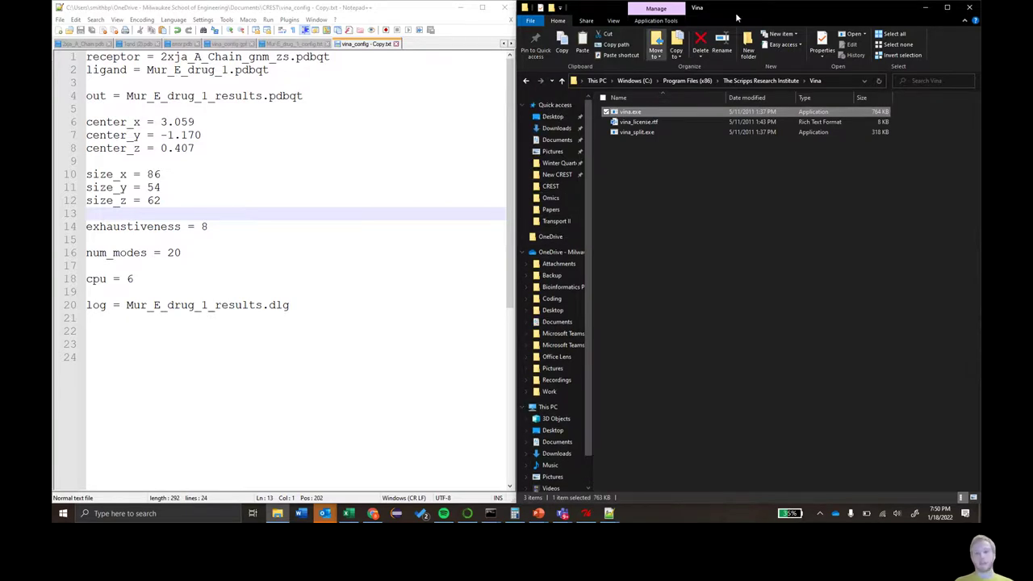
pyautogui.moveTo(735, 17); pyautogui.dragTo(663, 68)
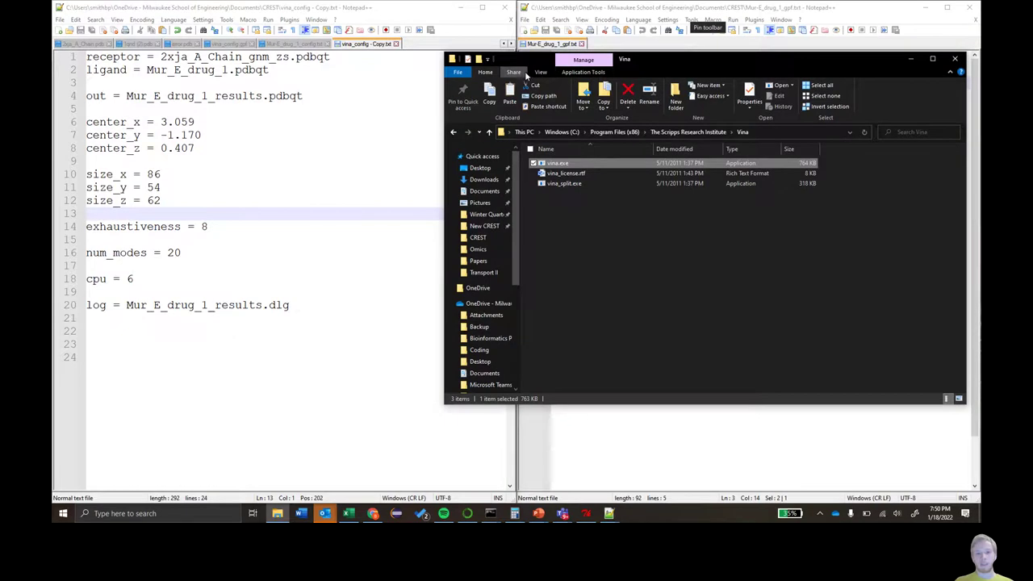
# Go to Documents\CREST and start renaming vina_config - Copy.txt.
pyautogui.click(543, 73)
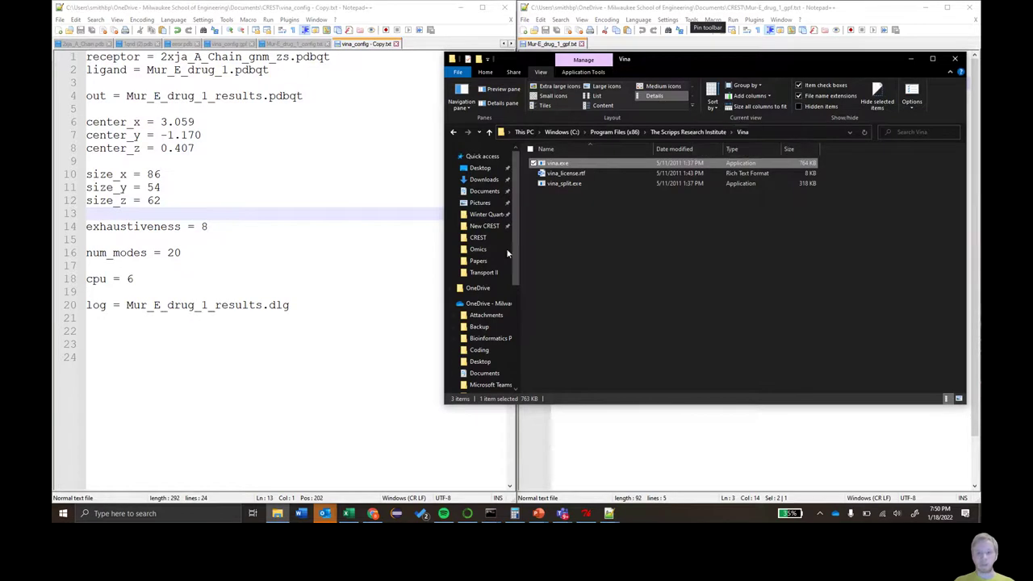
pyautogui.click(485, 192)
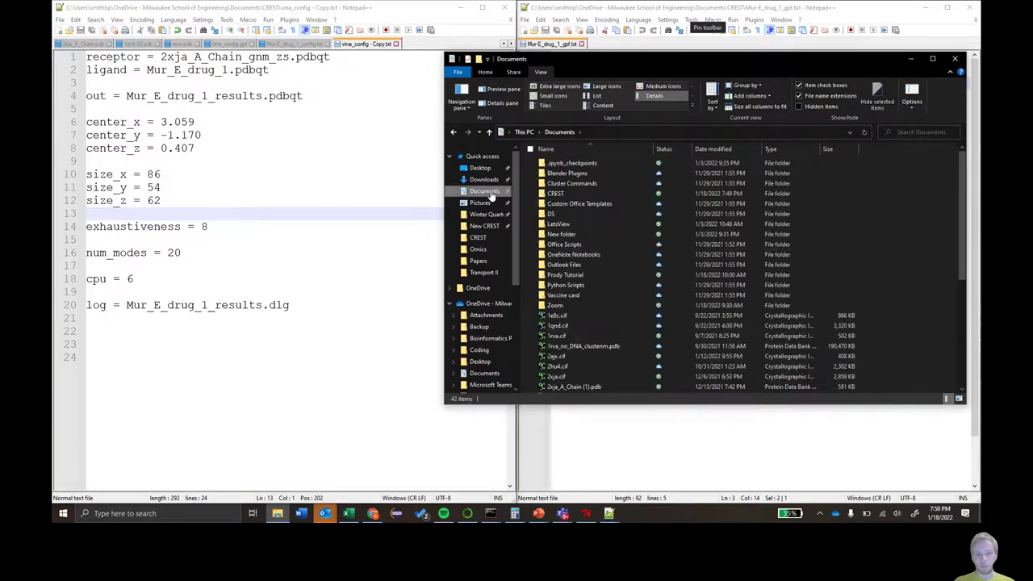
pyautogui.doubleClick(555, 194)
pyautogui.scroll(-3, 658, 321)
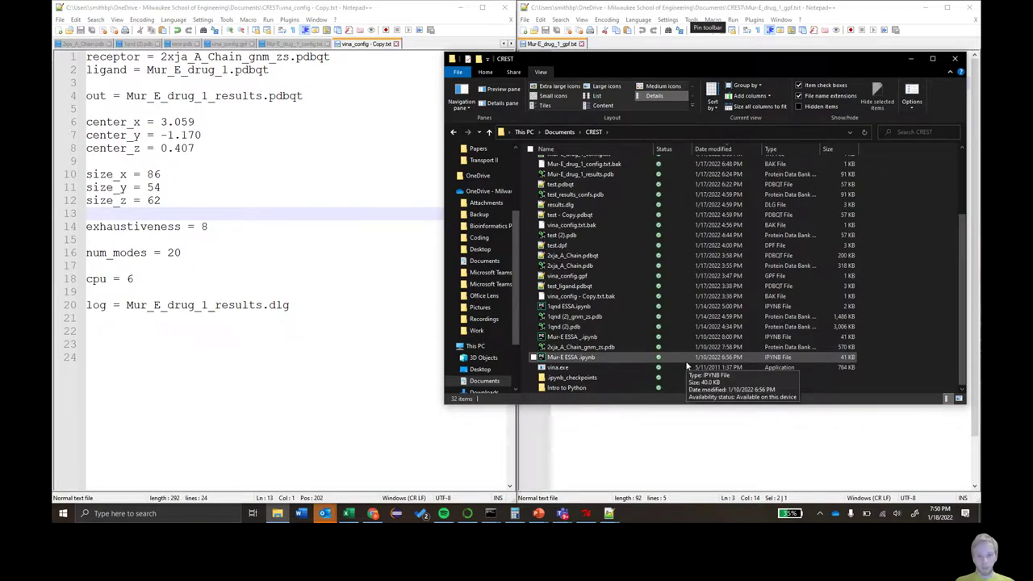
pyautogui.scroll(1, 679, 337)
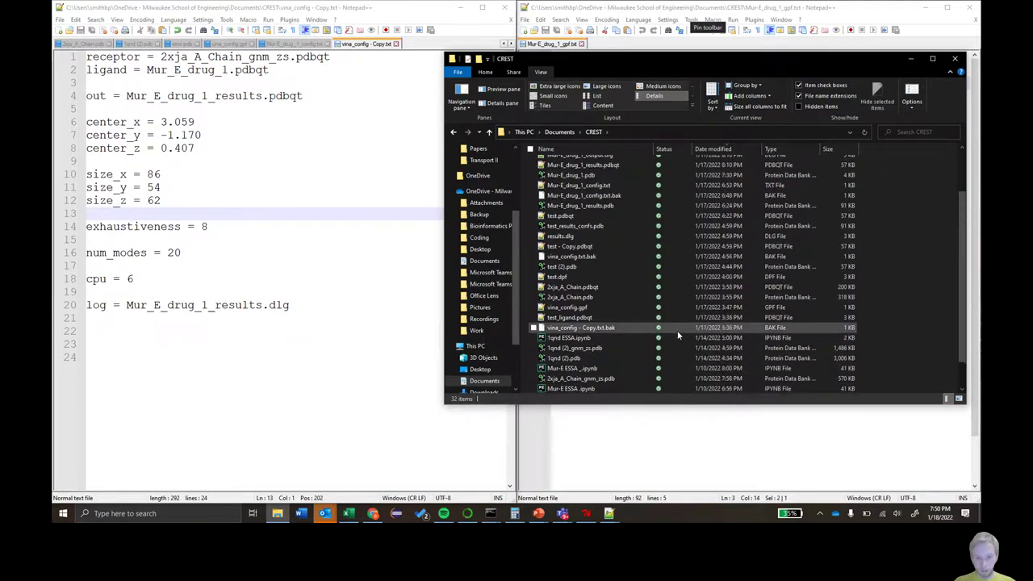
pyautogui.click(597, 308)
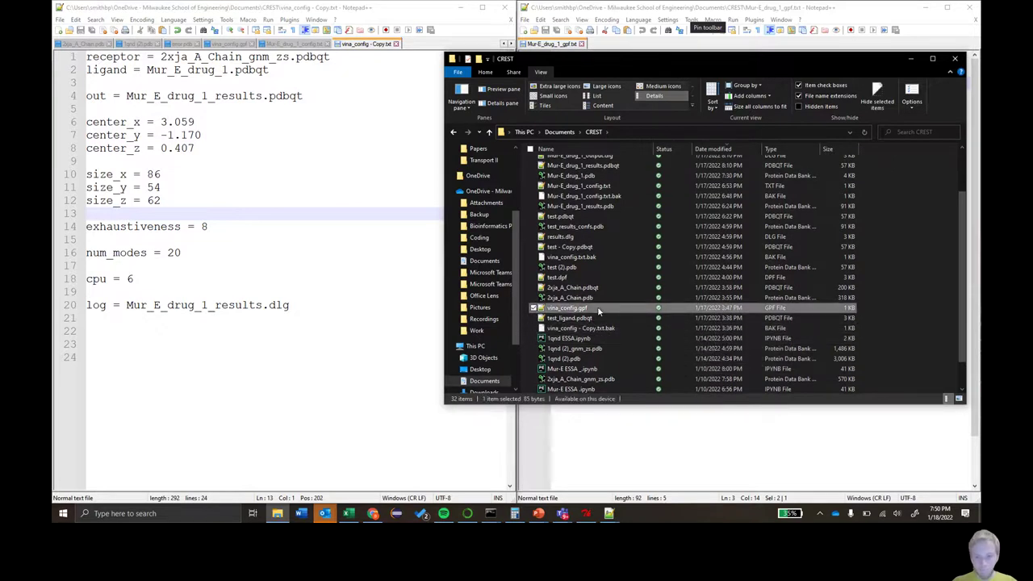
pyautogui.scroll(2, 603, 232)
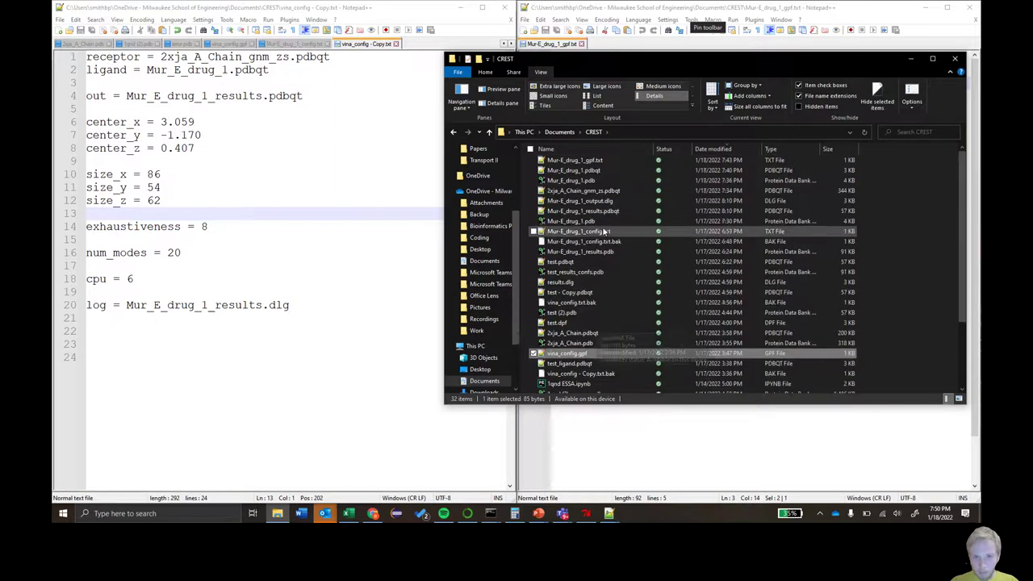
pyautogui.click(575, 162)
pyautogui.press('F2')
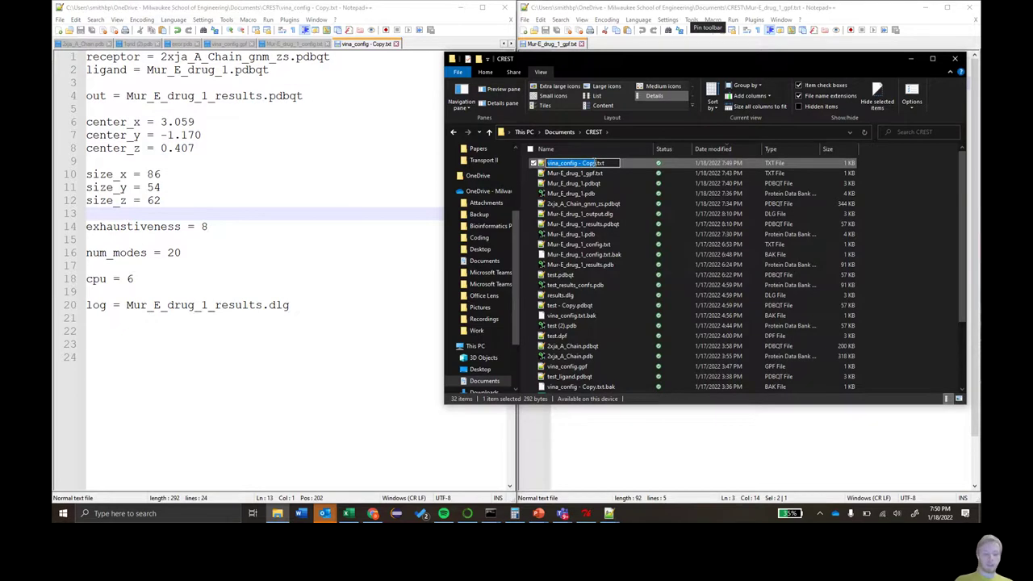
# Rename the config copy to Mur_E_drug_1_config.txt and search the Start menu for cmd.
pyautogui.write('Mur_E')
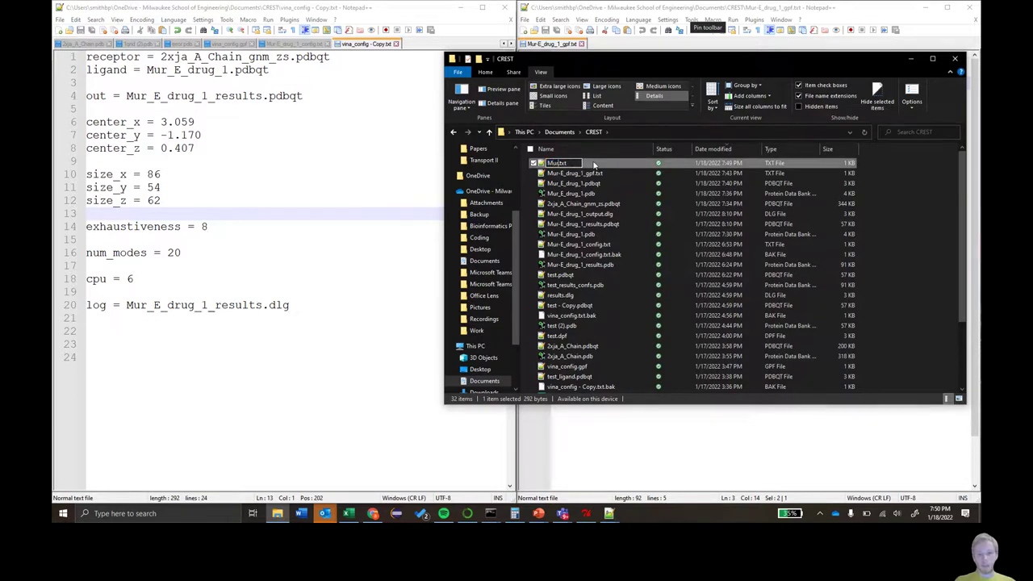
pyautogui.write('_drug_1')
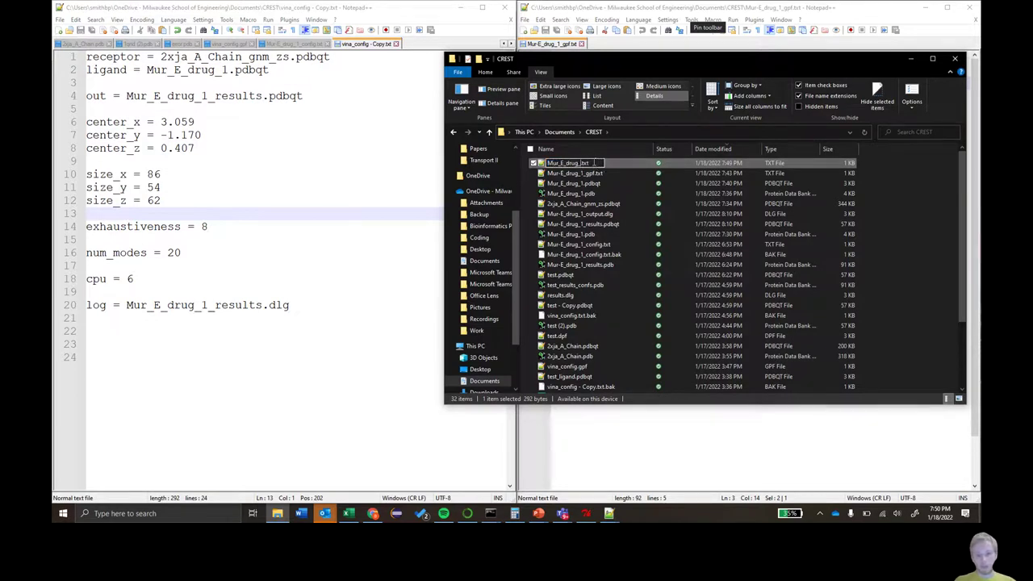
pyautogui.write('_config')
pyautogui.press('Return')
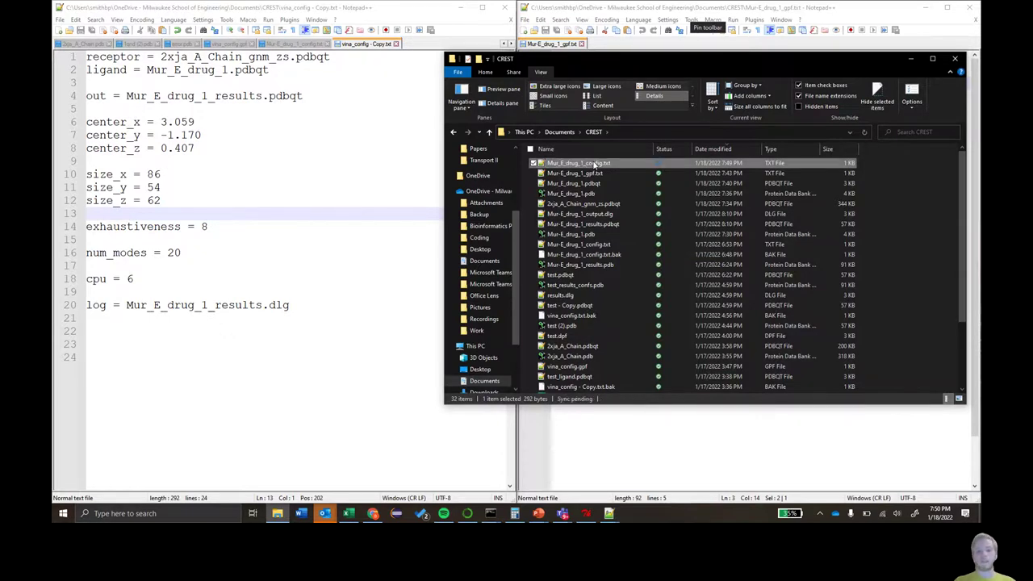
pyautogui.scroll(-2, 612, 320)
pyautogui.scroll(-2, 612, 319)
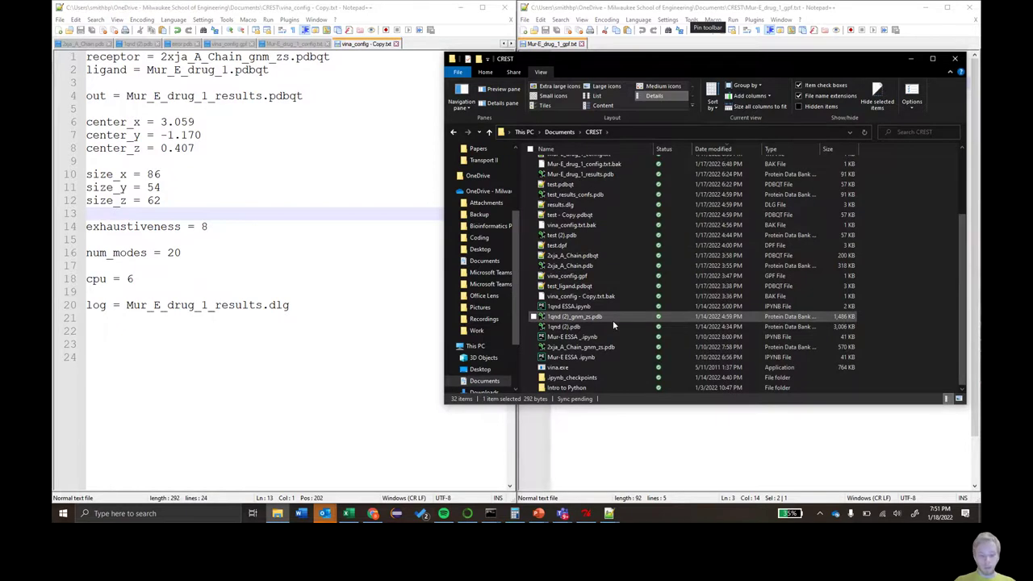
pyautogui.press('super')
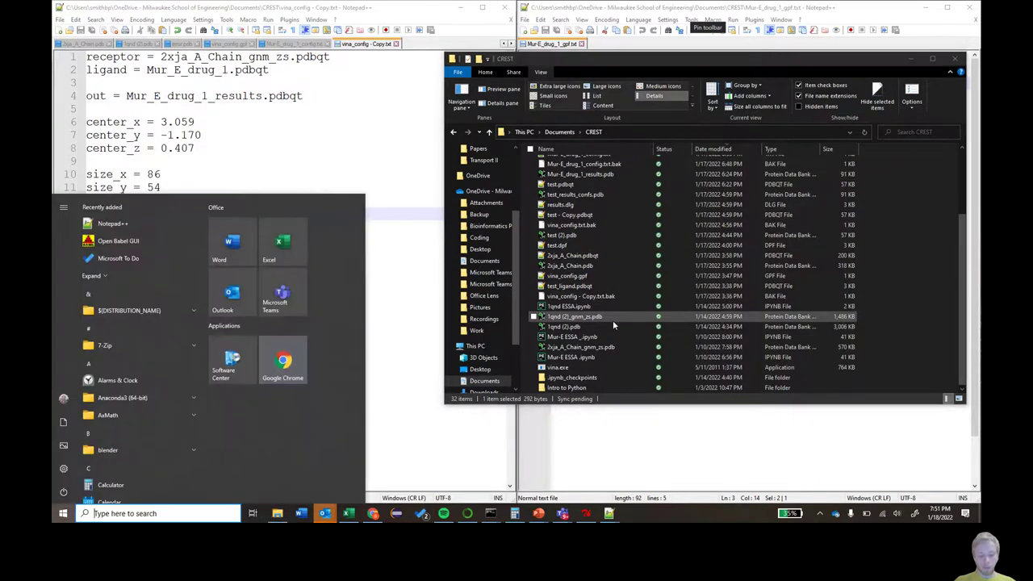
pyautogui.write('cmd')
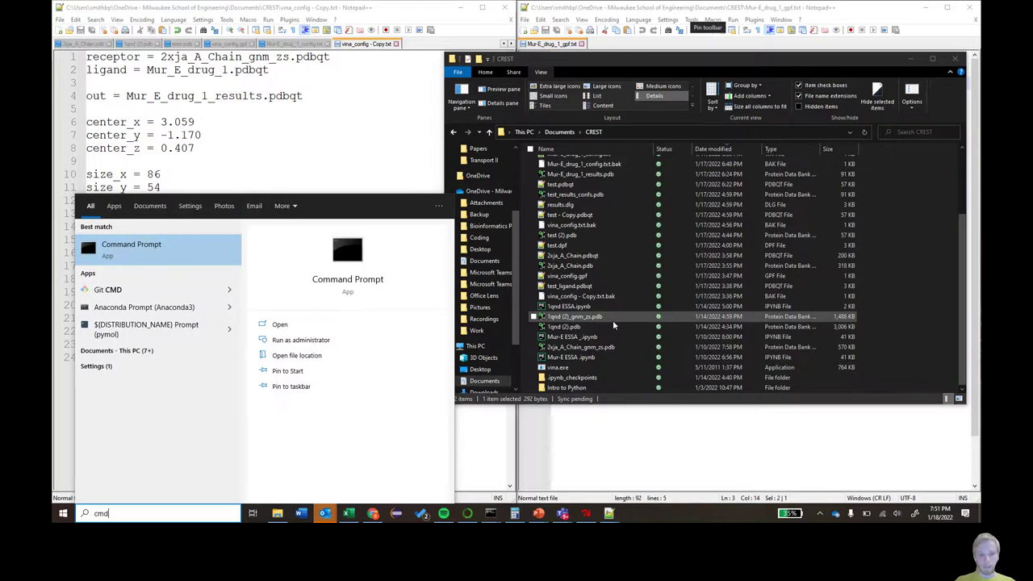
# Launch Command Prompt and cd into the CREST folder path copied from Explorer.
pyautogui.press('Return')
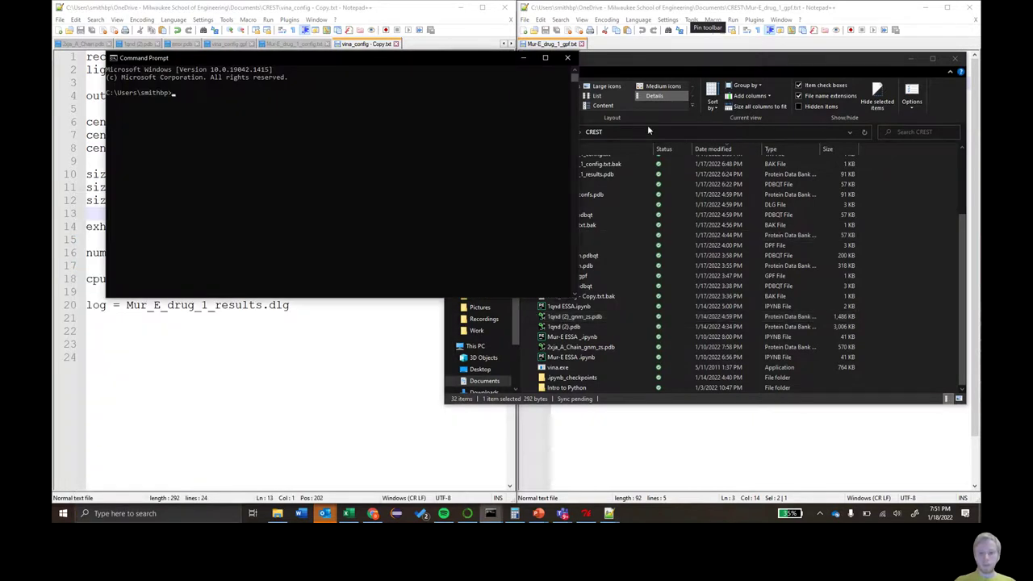
pyautogui.click(653, 131)
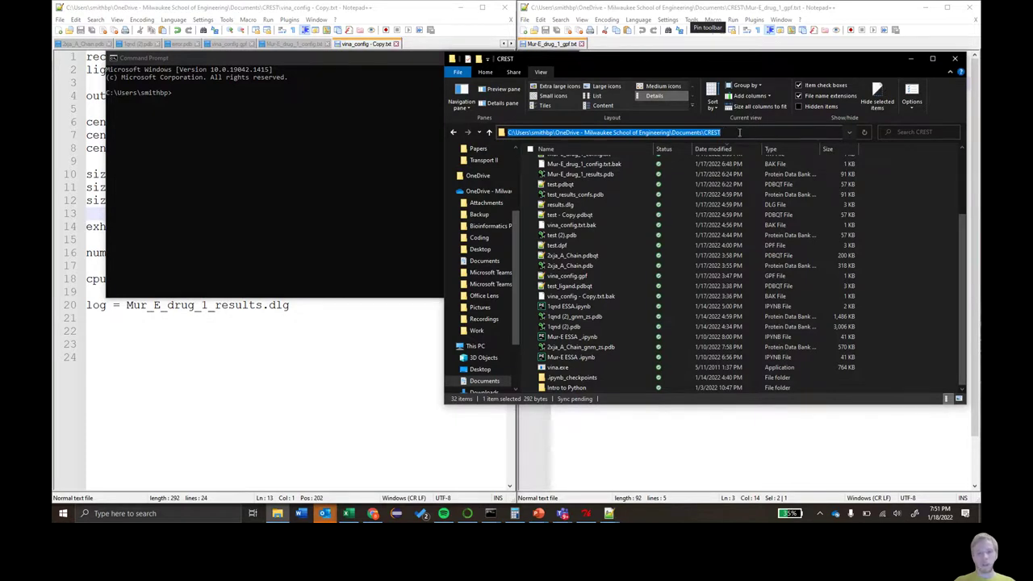
pyautogui.click(320, 100)
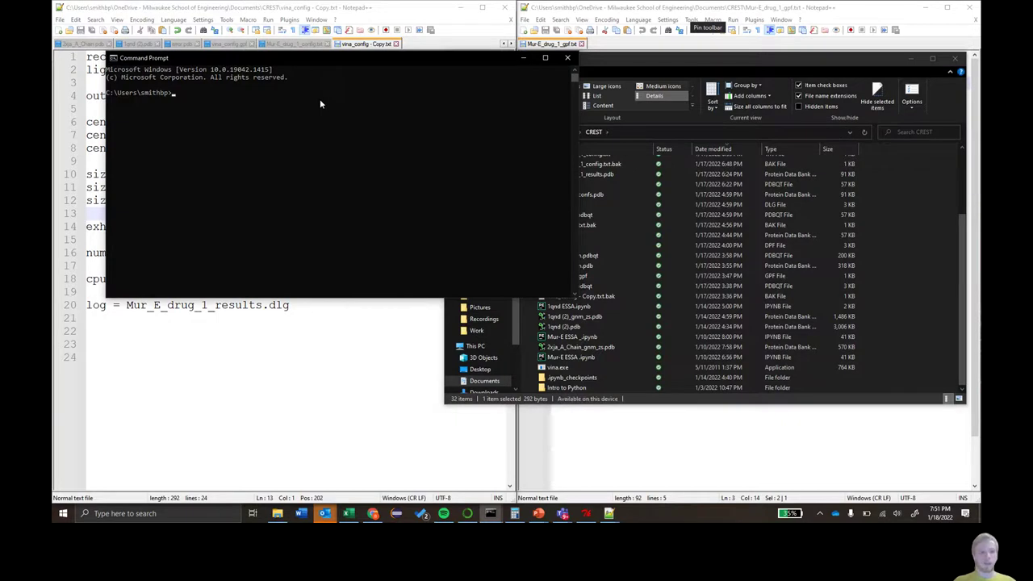
pyautogui.write('cd')
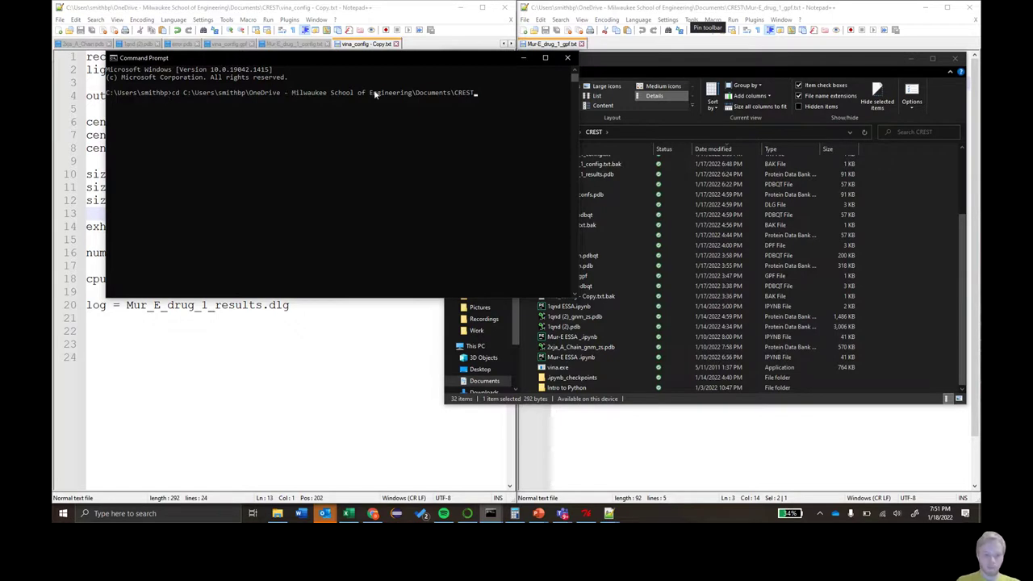
pyautogui.press('Return')
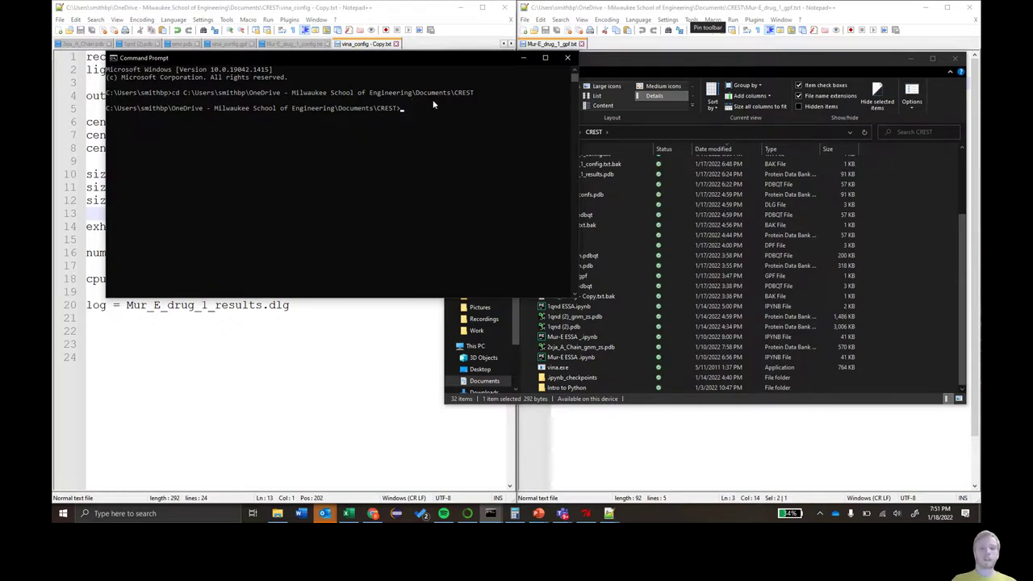
# Run vina.exe without arguments to view its usage, then minimize AutoDockTools.
pyautogui.write('vina.exe')
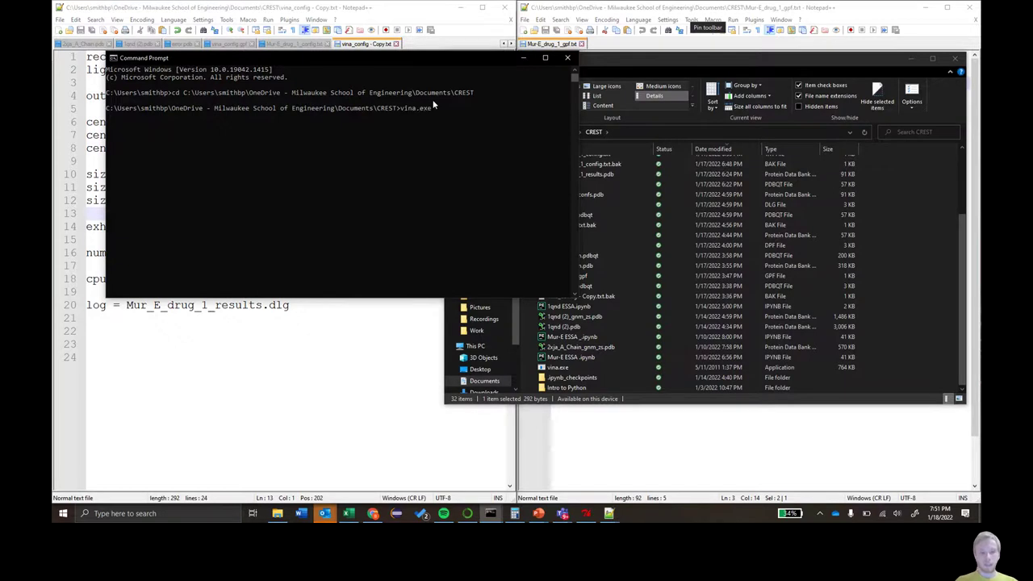
pyautogui.press('Return')
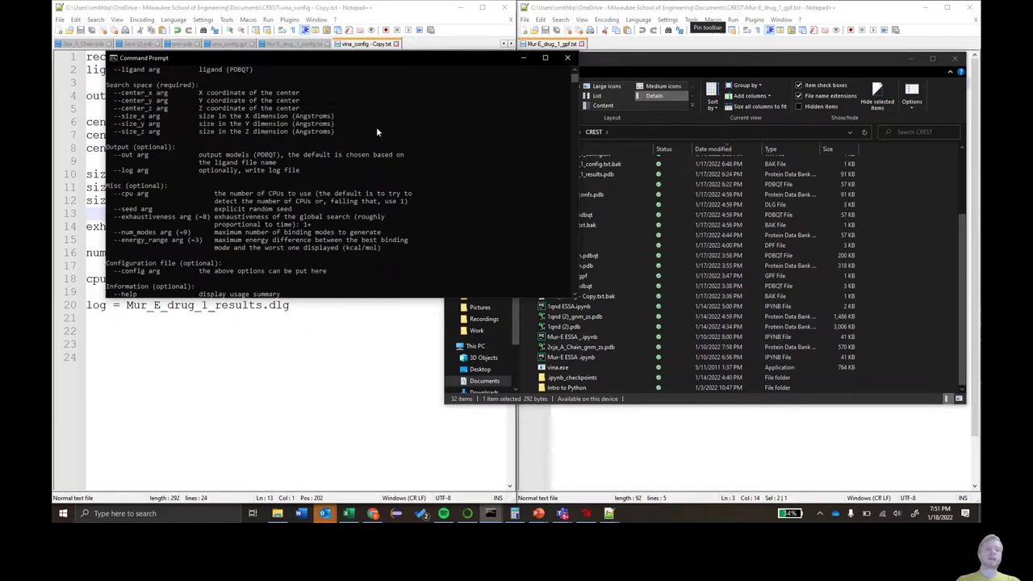
pyautogui.click(547, 61)
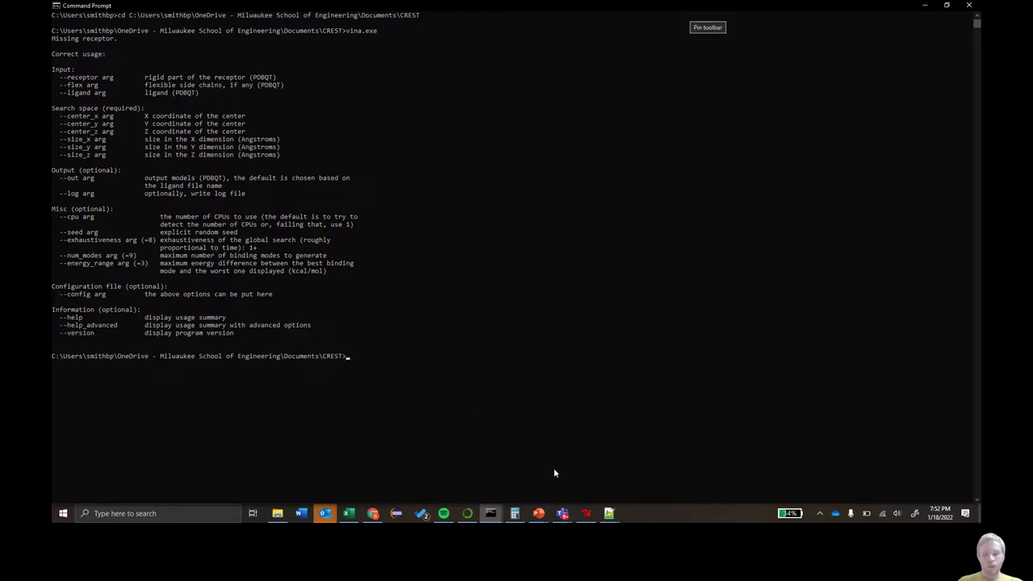
pyautogui.click(594, 520)
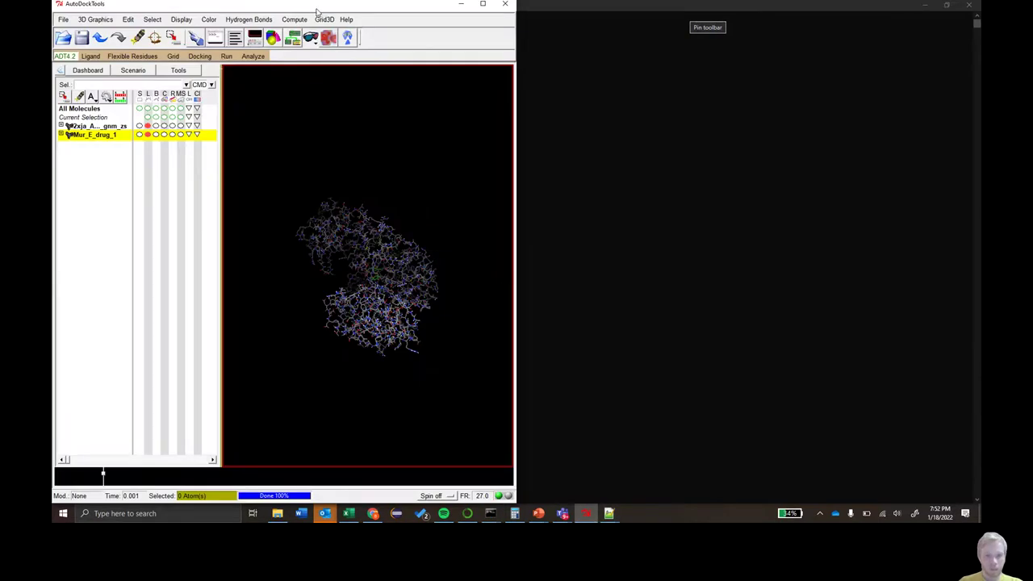
pyautogui.moveTo(317, 11); pyautogui.dragTo(327, 84)
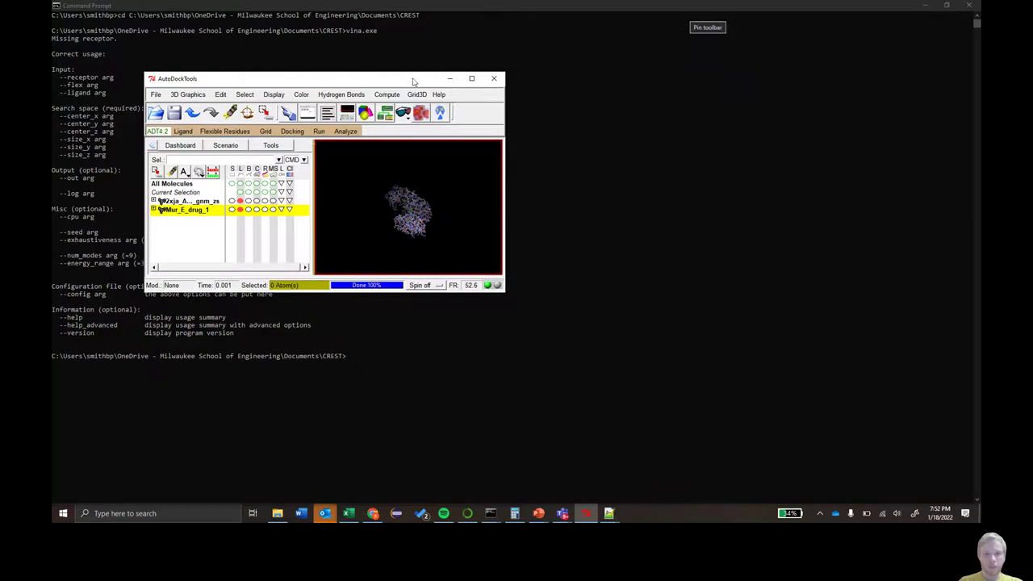
pyautogui.click(442, 79)
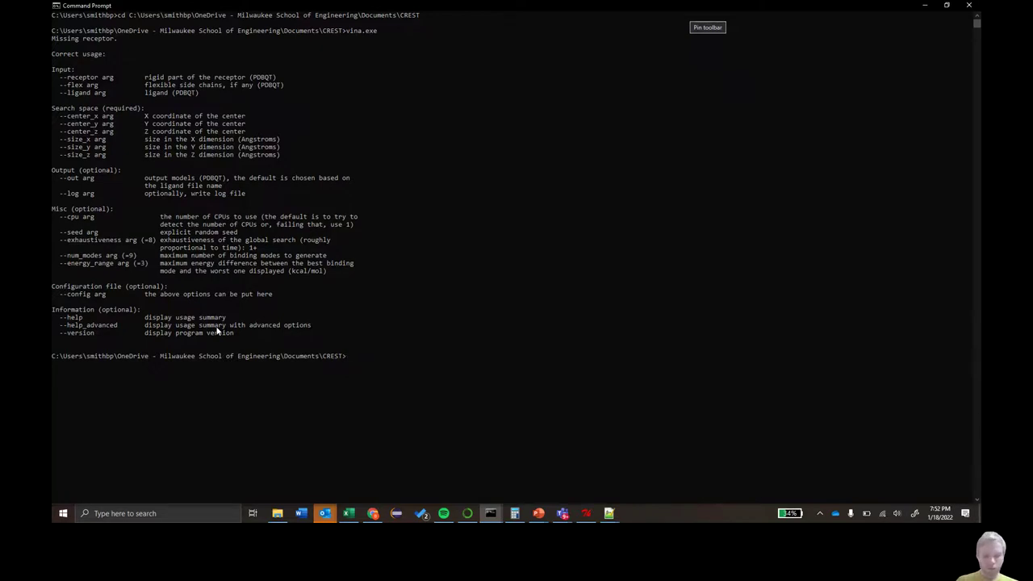
# Run vina.exe --config Mur_E_drug_1_config.txt and review the 20 modes, best -6.5 kcal/mol.
pyautogui.write('vina.exe')
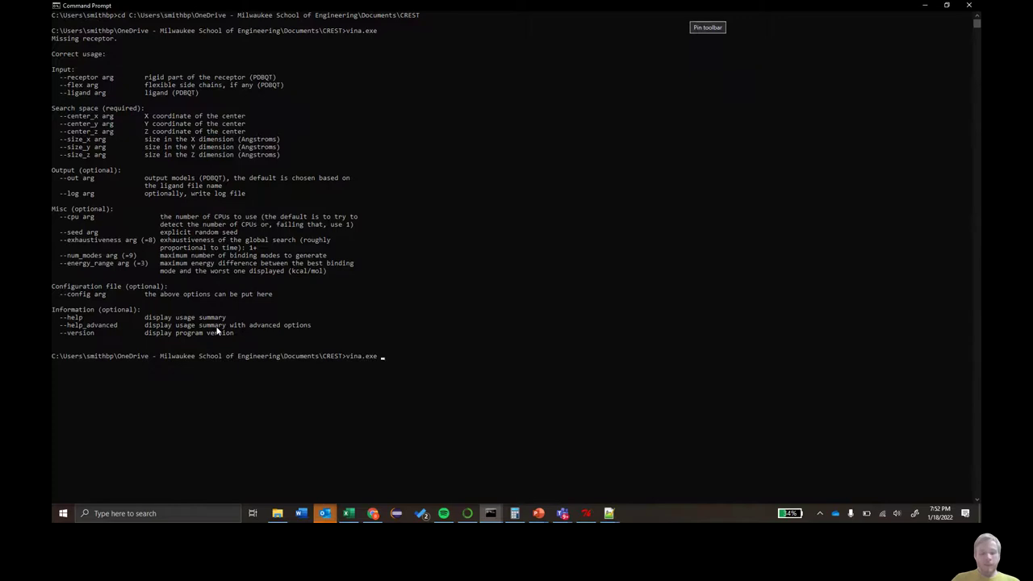
pyautogui.write('--con')
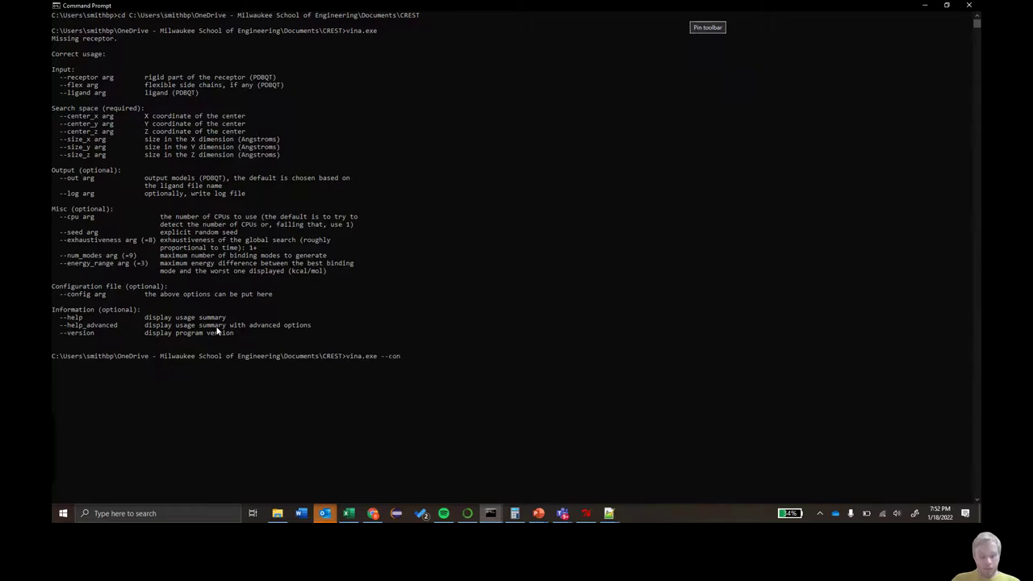
pyautogui.write('fig Mur')
pyautogui.press('Tab')
pyautogui.press('Tab')
pyautogui.press('Tab')
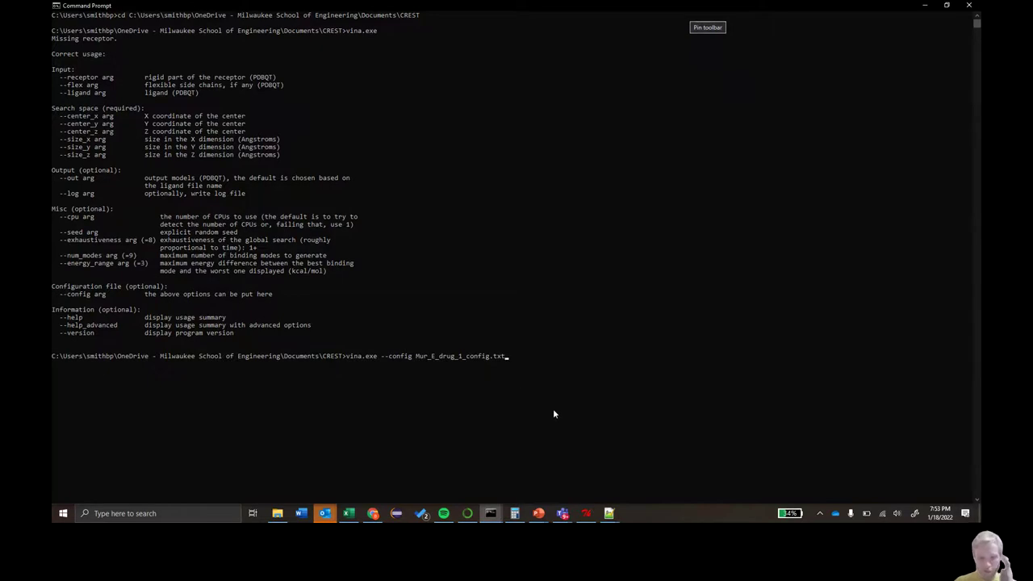
pyautogui.press('Return')
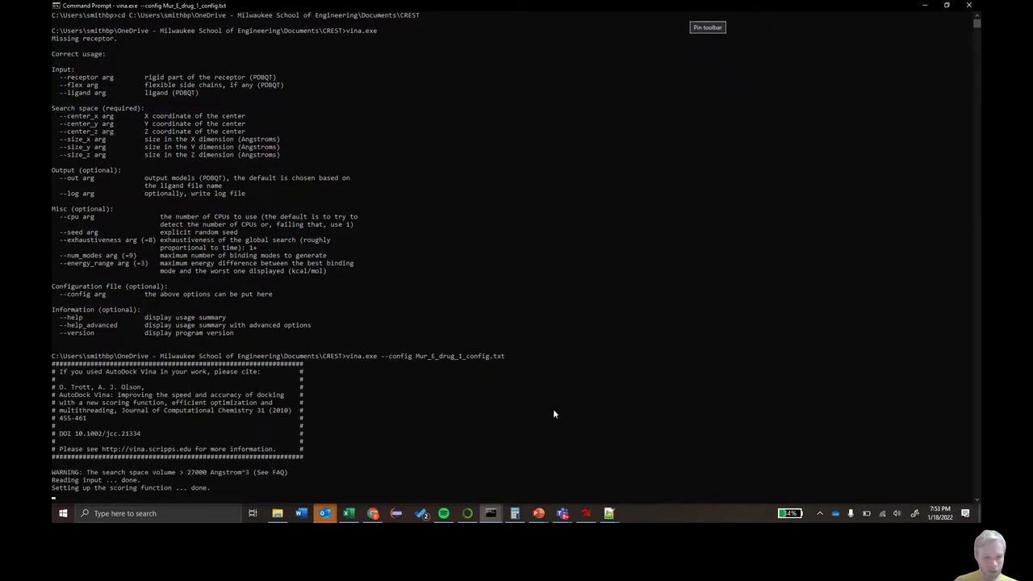
pyautogui.scroll(-2, 554, 411)
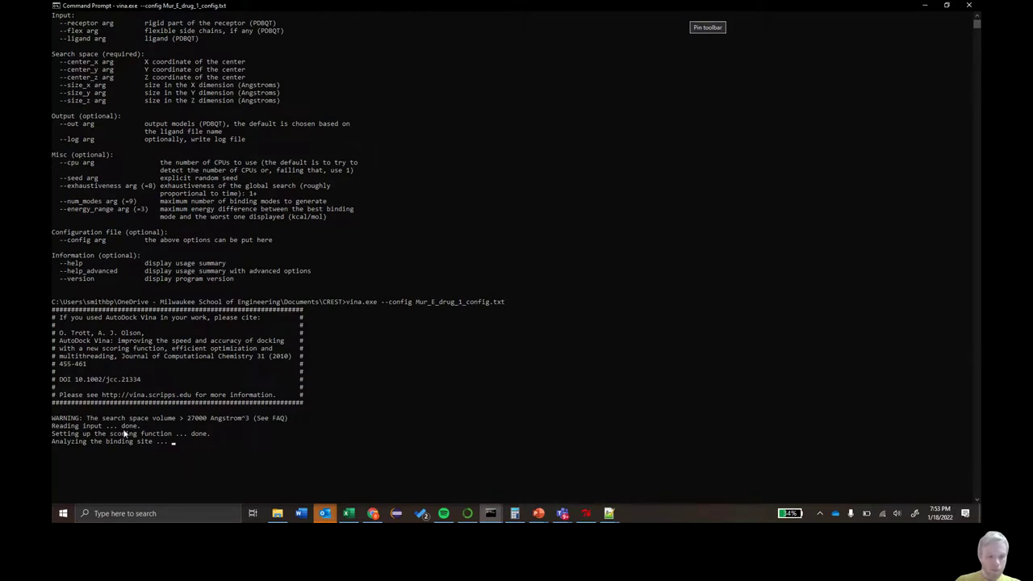
pyautogui.scroll(-4, 318, 448)
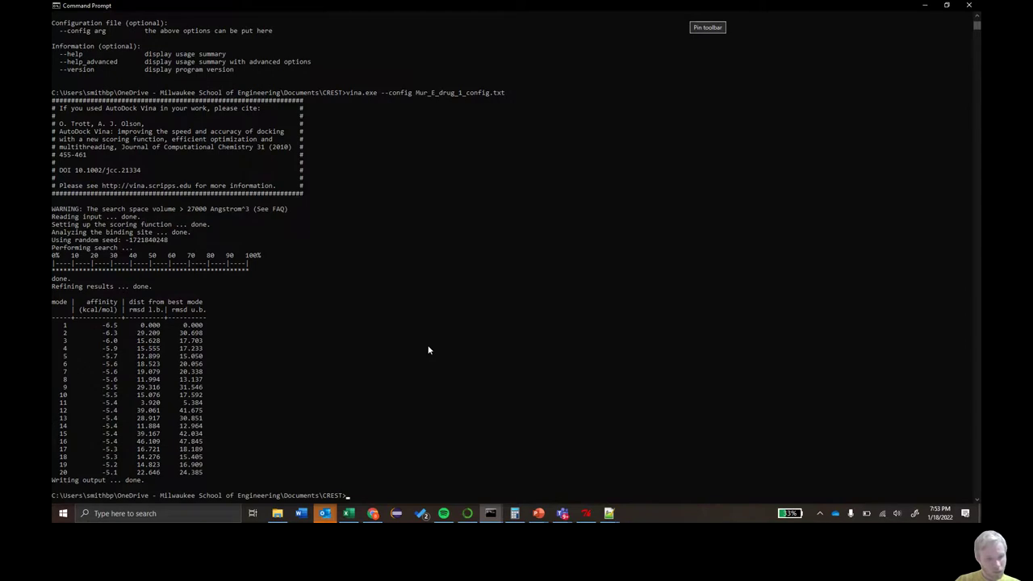
# Open Mur_E_drug_1_results.dlg with Notepad++, set as the default app for .dlg files.
pyautogui.doubleClick(890, 13)
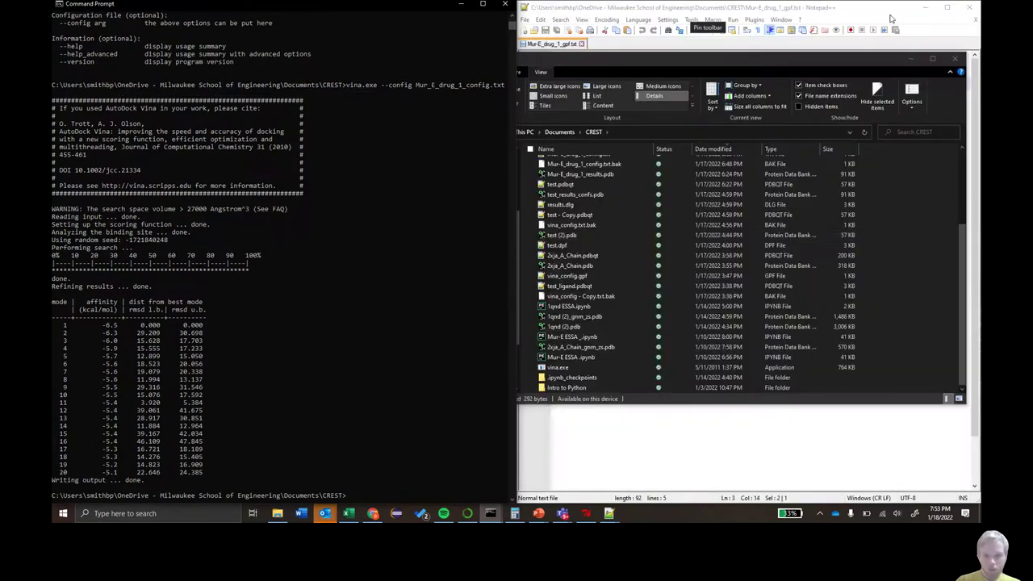
pyautogui.click(750, 268)
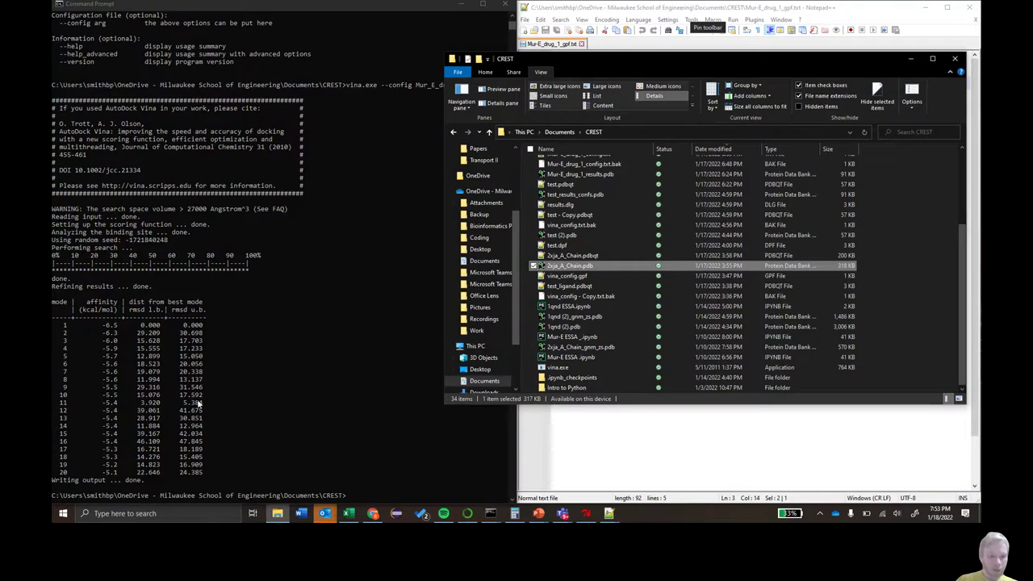
pyautogui.scroll(3, 715, 280)
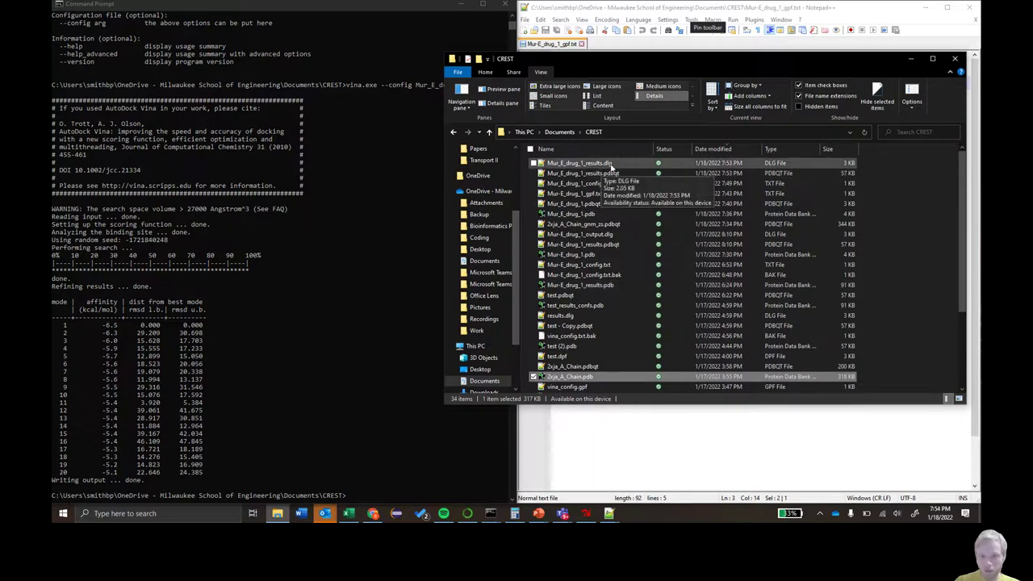
pyautogui.rightClick(611, 164)
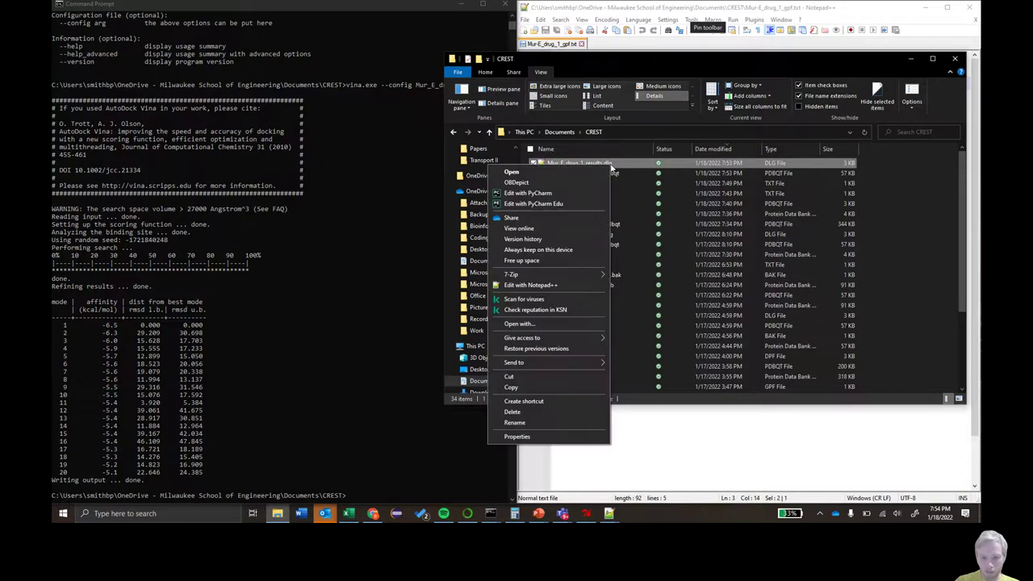
pyautogui.click(557, 324)
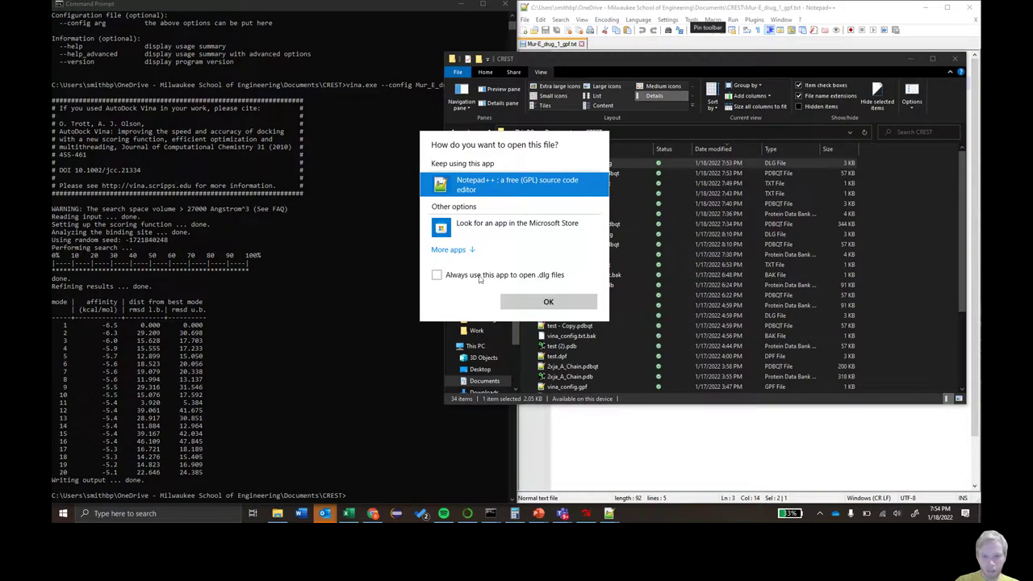
pyautogui.click(479, 279)
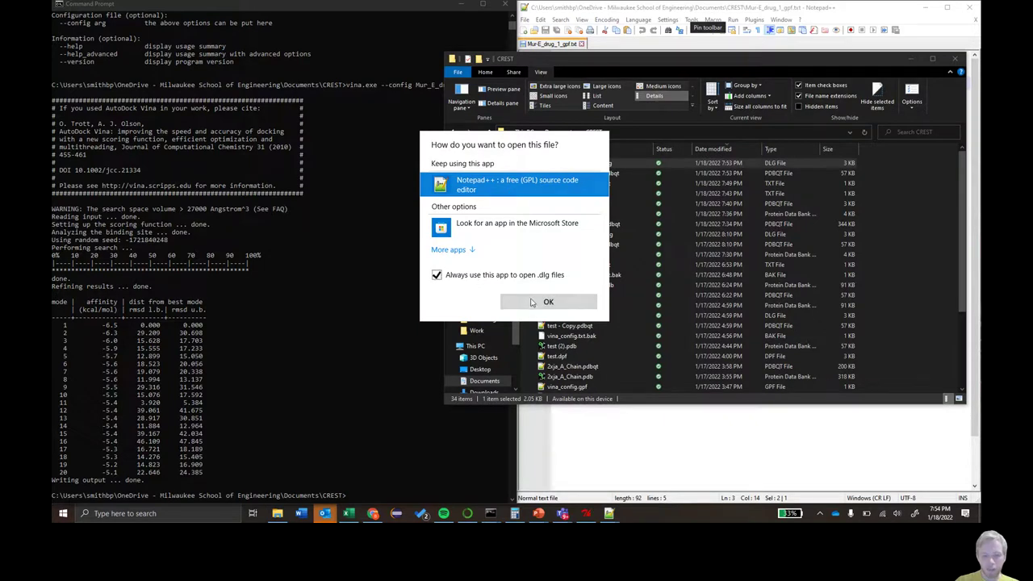
pyautogui.click(534, 302)
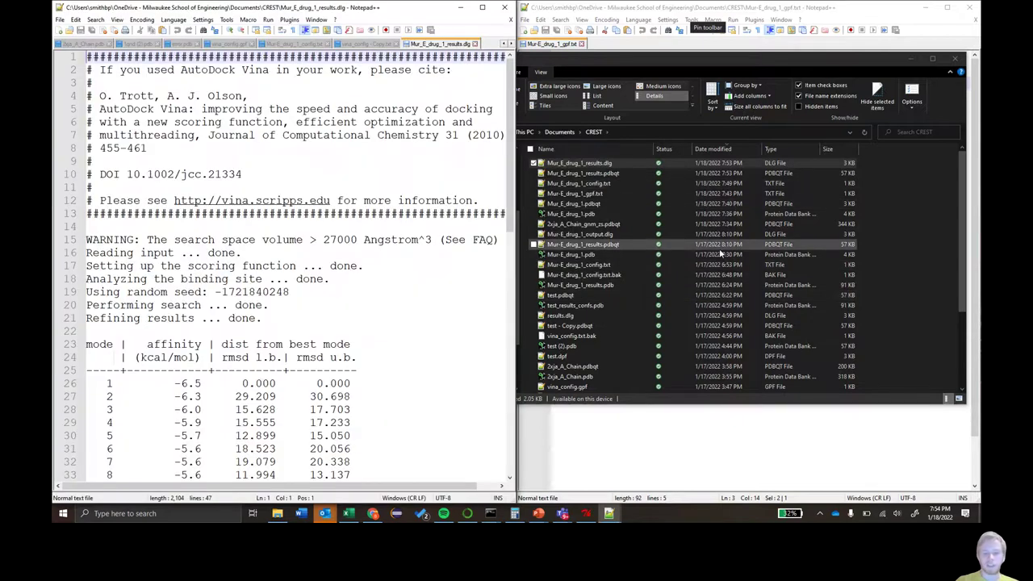
# Review the docking log, then float the Notepad++ window and return to File Explorer.
pyautogui.scroll(-2, 339, 243)
pyautogui.scroll(2, 339, 243)
pyautogui.scroll(-9, 339, 243)
pyautogui.scroll(7, 339, 243)
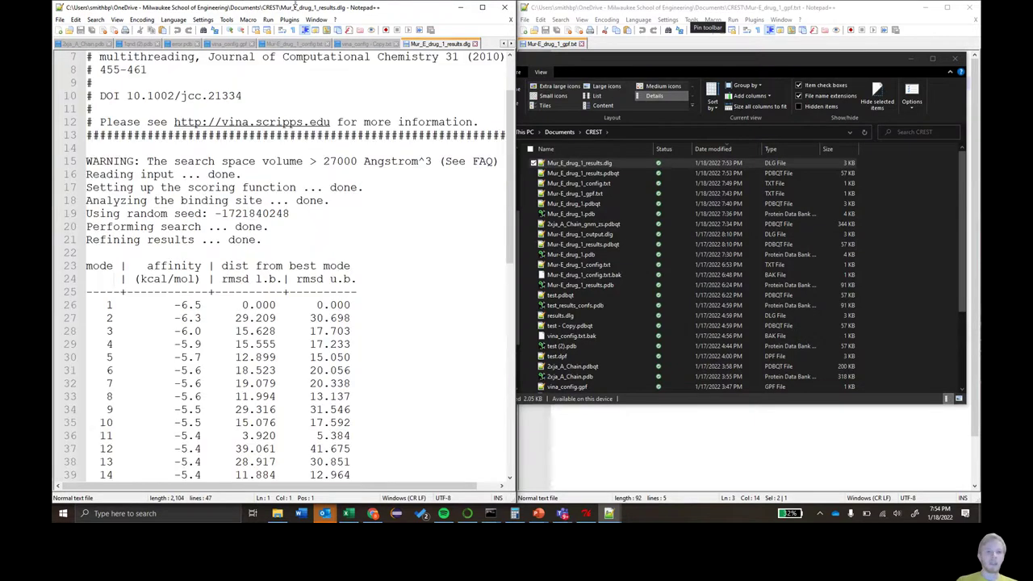
pyautogui.moveTo(297, 8); pyautogui.dragTo(448, 57)
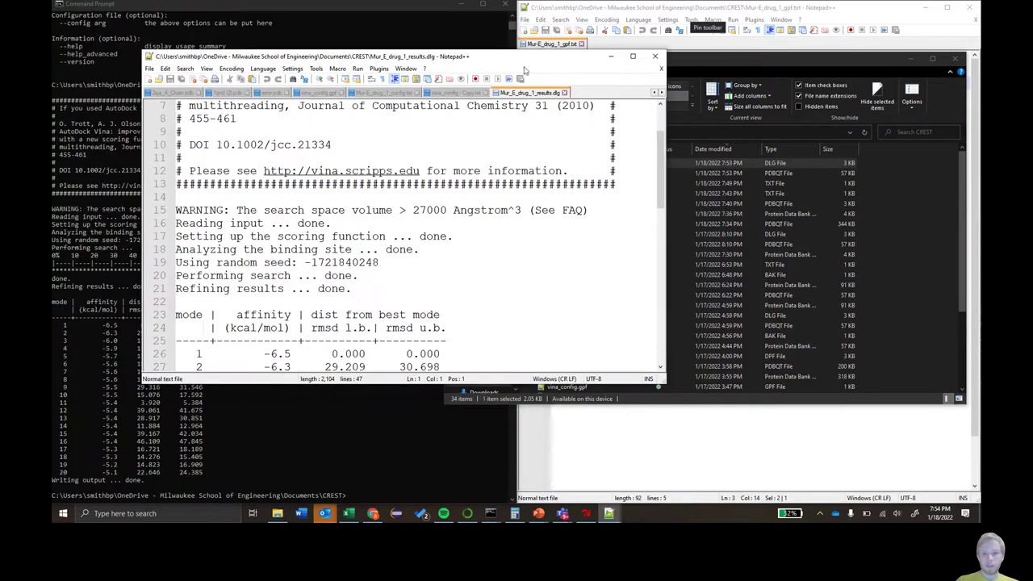
pyautogui.click(617, 59)
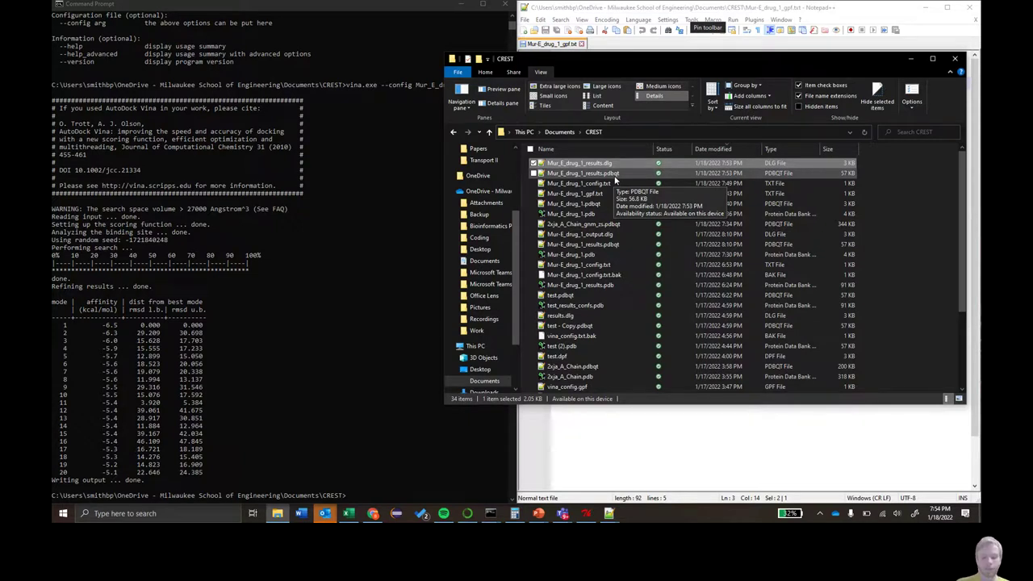
# Launch Open Babel GUI from a Start search and maximise its window.
pyautogui.press('super')
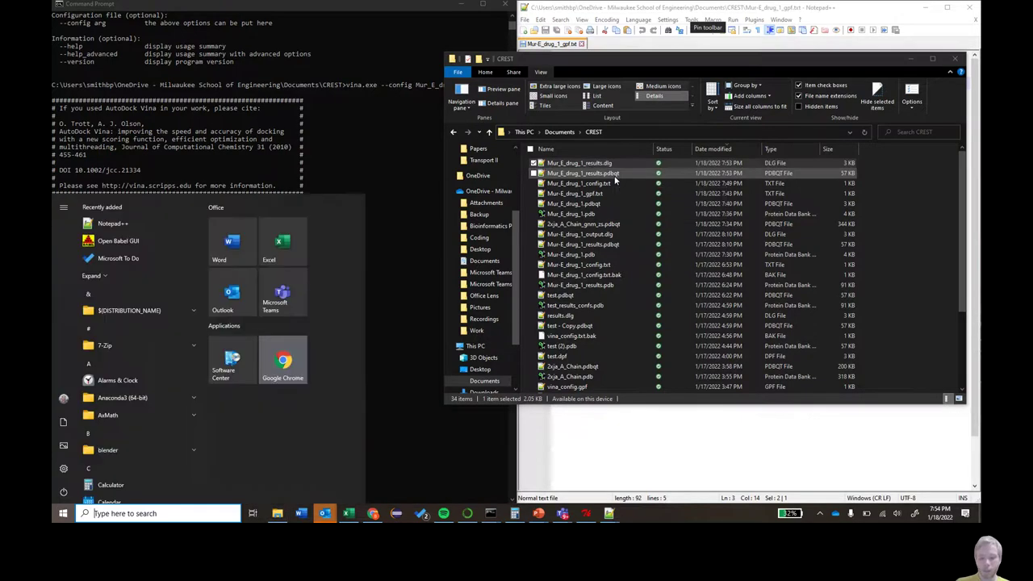
pyautogui.write('open babel')
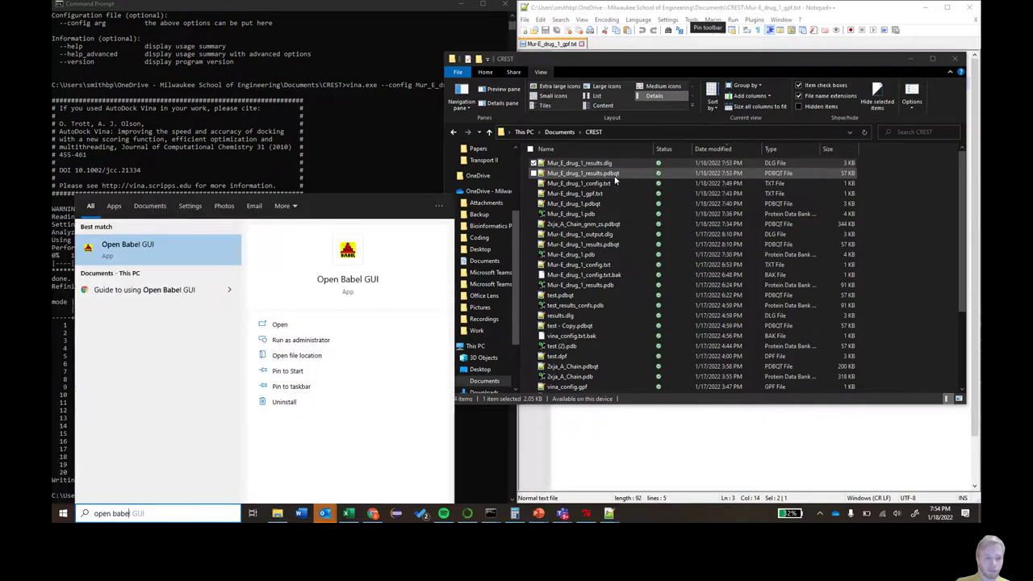
pyautogui.press('Return')
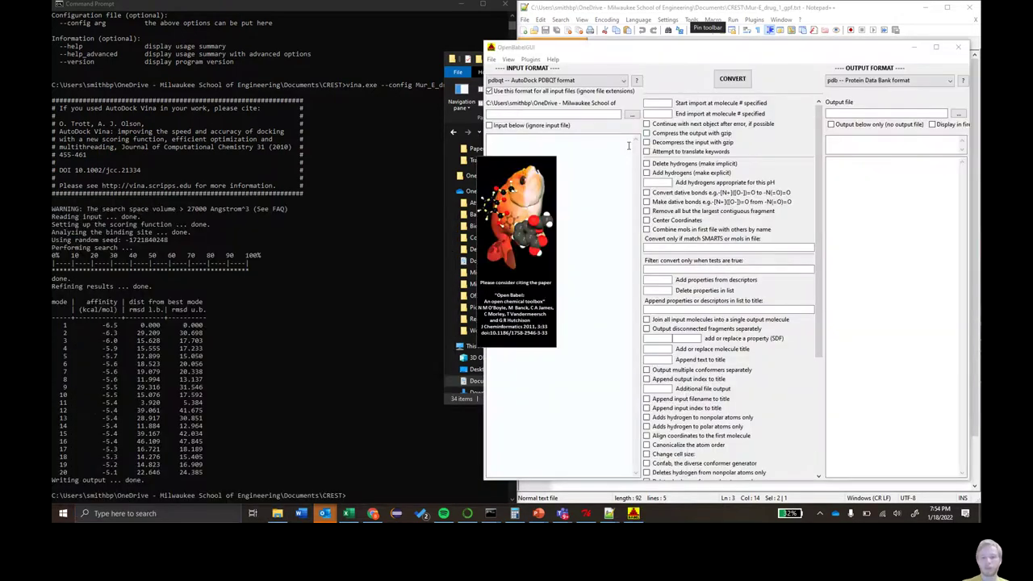
pyautogui.doubleClick(746, 49)
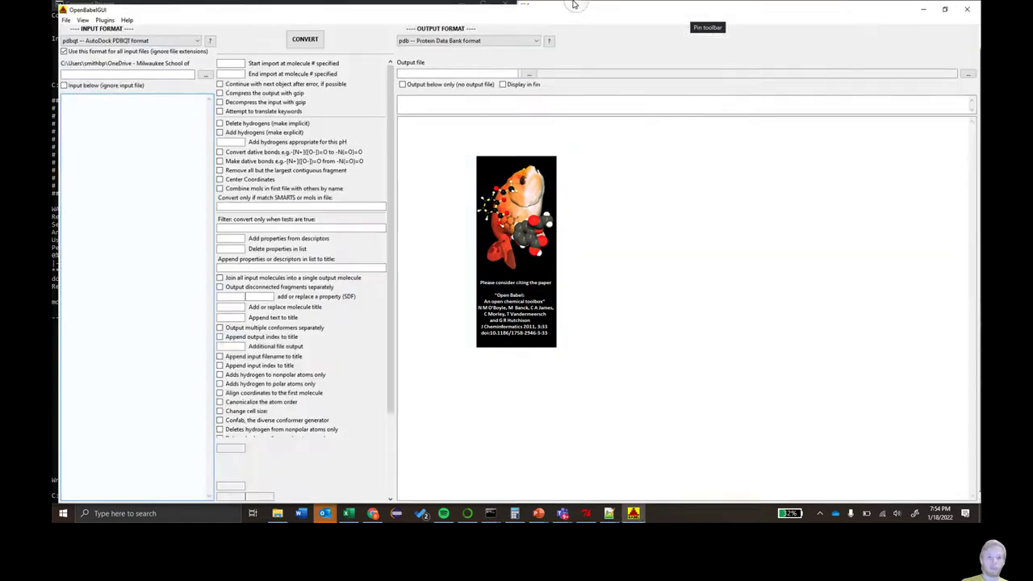
# Confirm input format AutoDock PDBQT and output format Protein Data Bank (pdb).
pyautogui.click(149, 39)
pyautogui.click(214, 38)
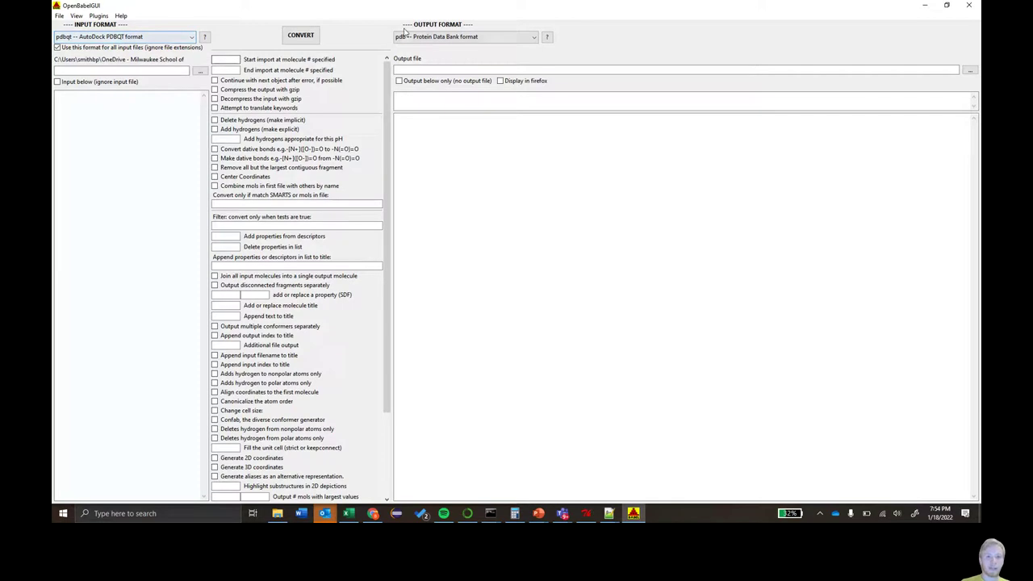
pyautogui.click(139, 38)
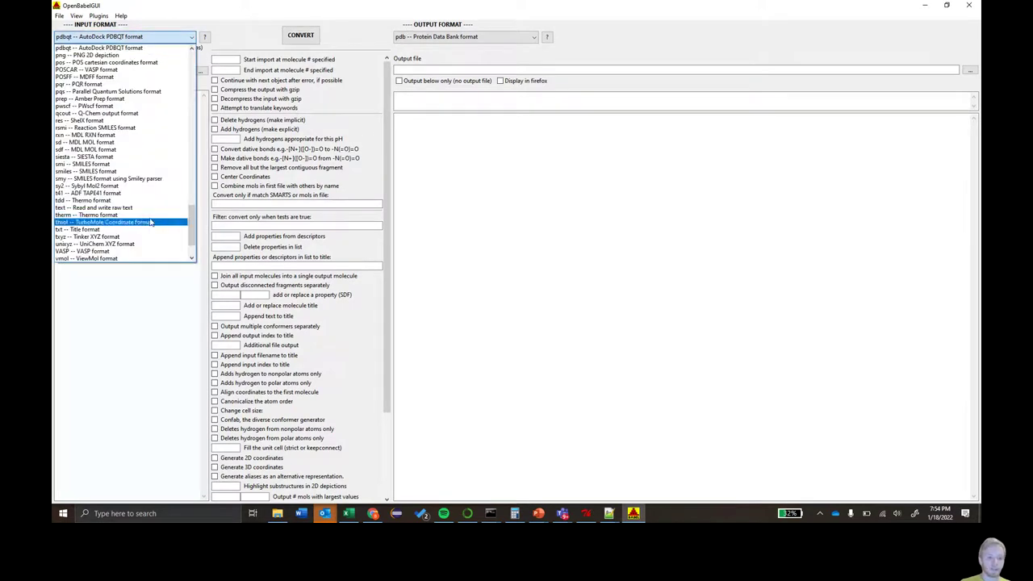
pyautogui.scroll(1, 133, 155)
pyautogui.scroll(20, 133, 155)
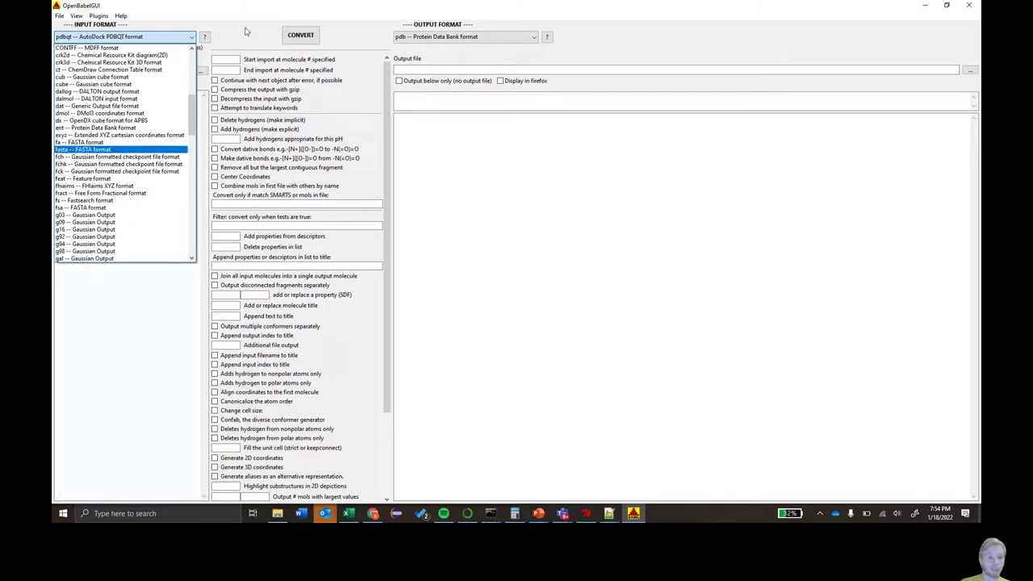
pyautogui.click(246, 30)
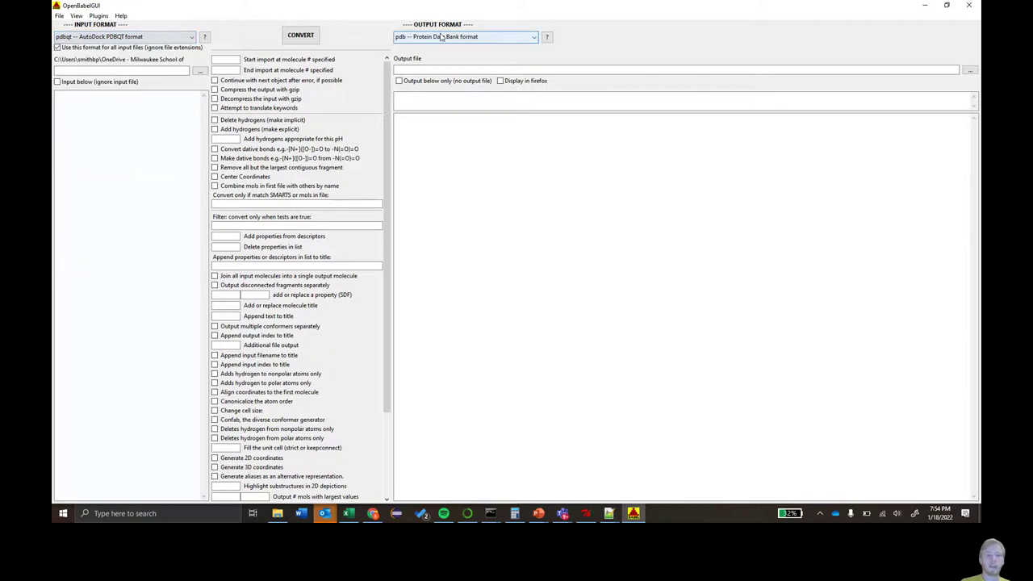
pyautogui.click(444, 37)
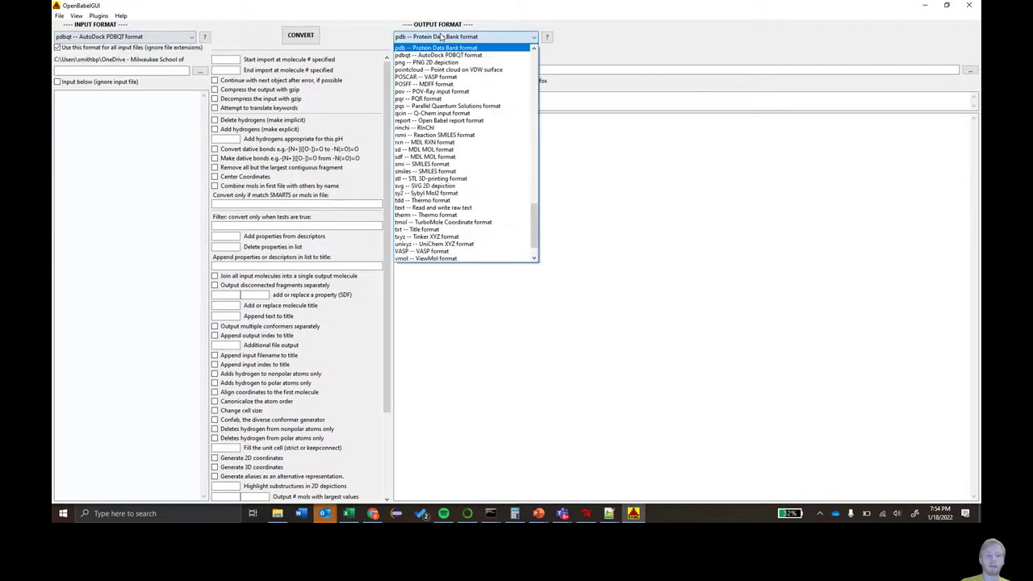
pyautogui.click(247, 24)
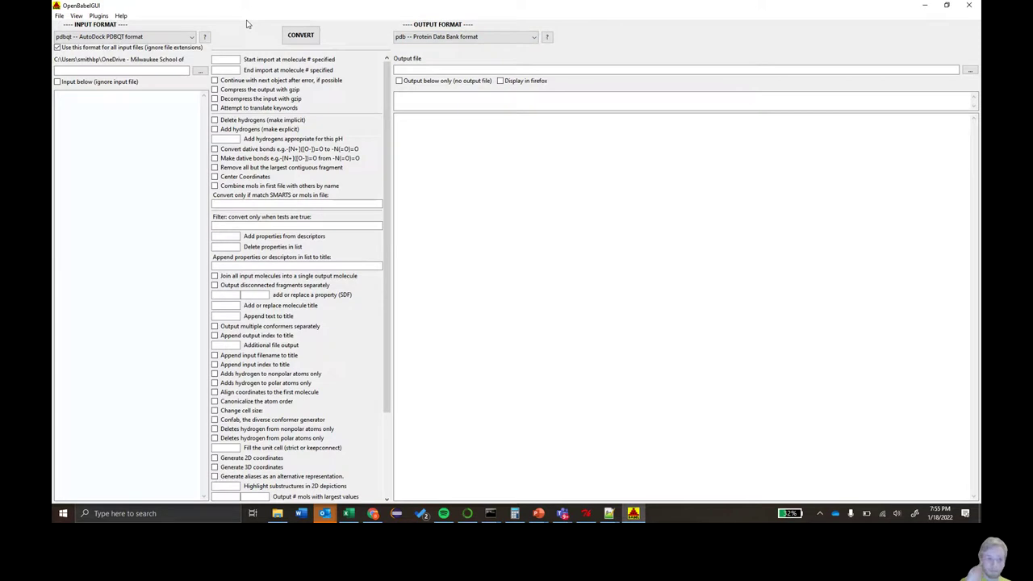
# Select Mur_E_drug_1_results.pdbqt as the conversion input file.
pyautogui.click(199, 70)
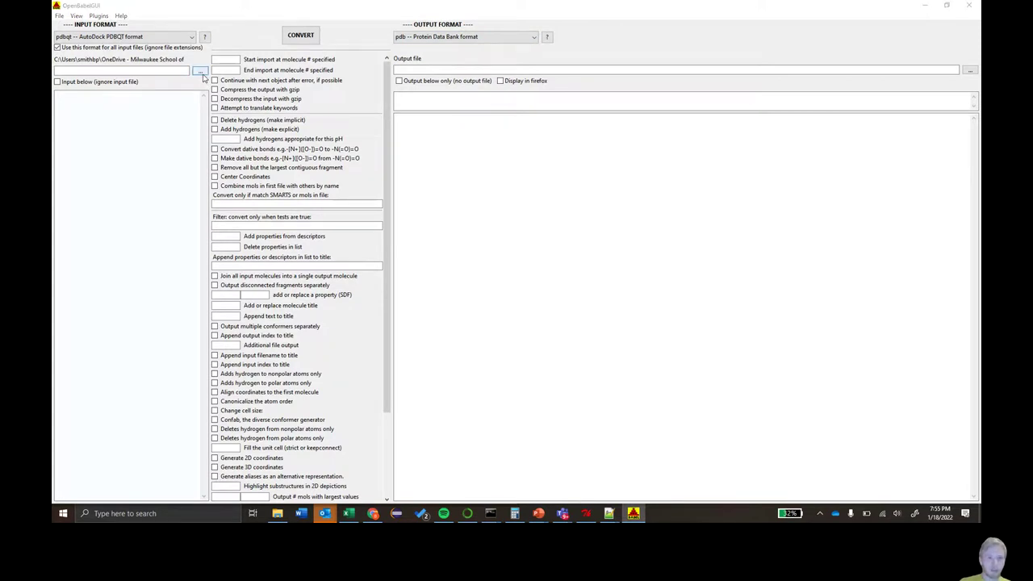
pyautogui.scroll(10, 105, 141)
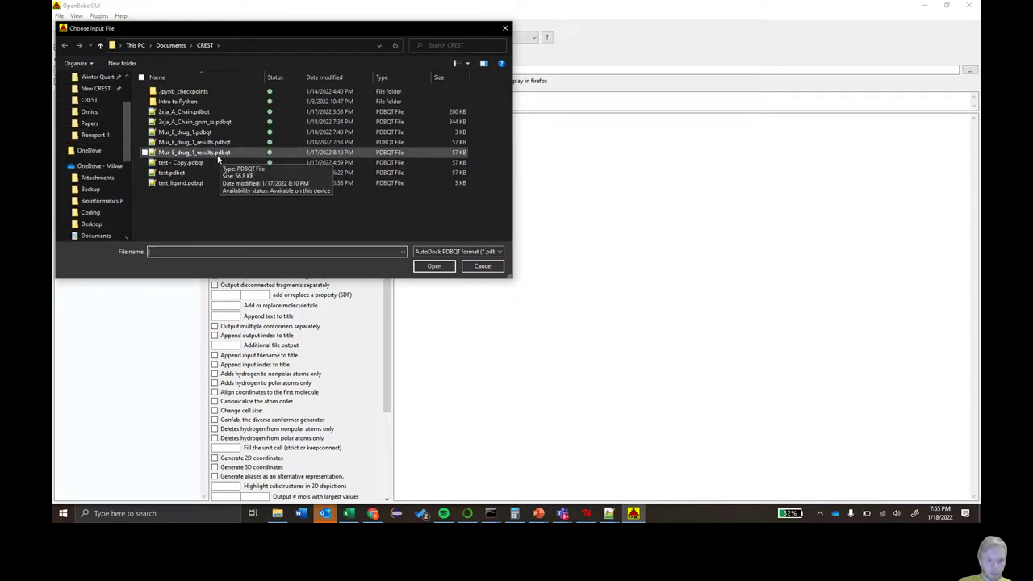
pyautogui.click(224, 153)
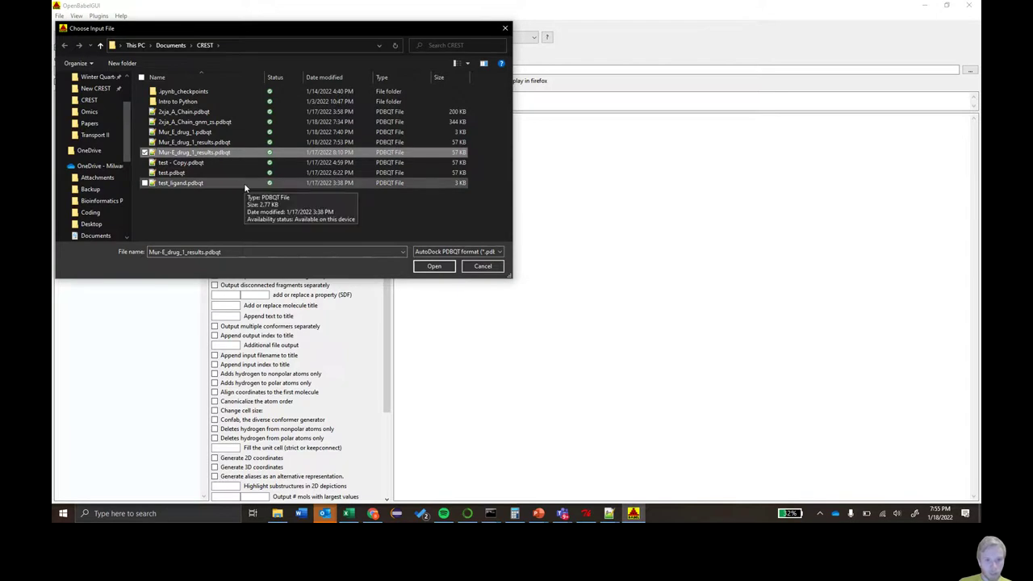
pyautogui.click(240, 143)
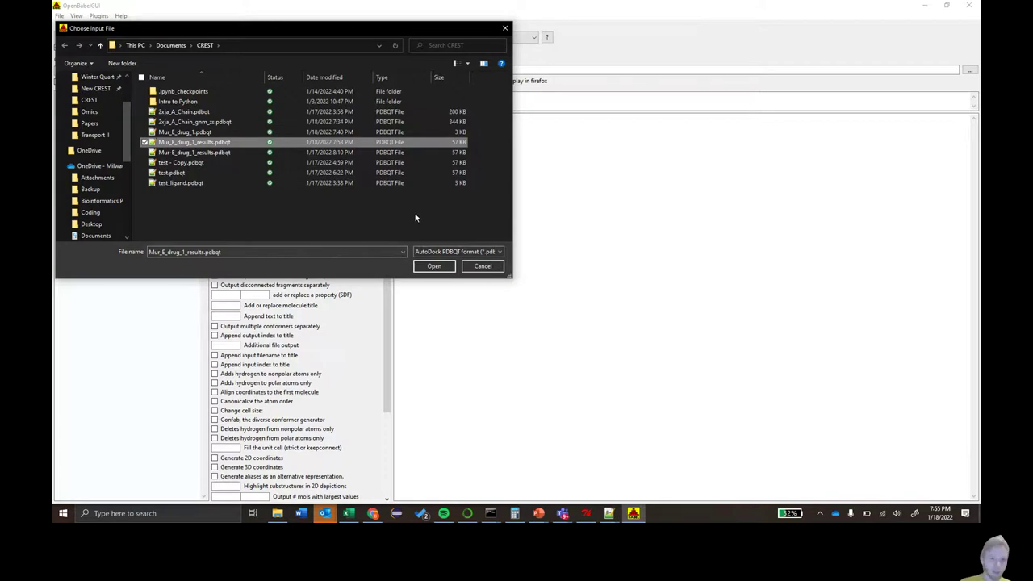
pyautogui.click(435, 266)
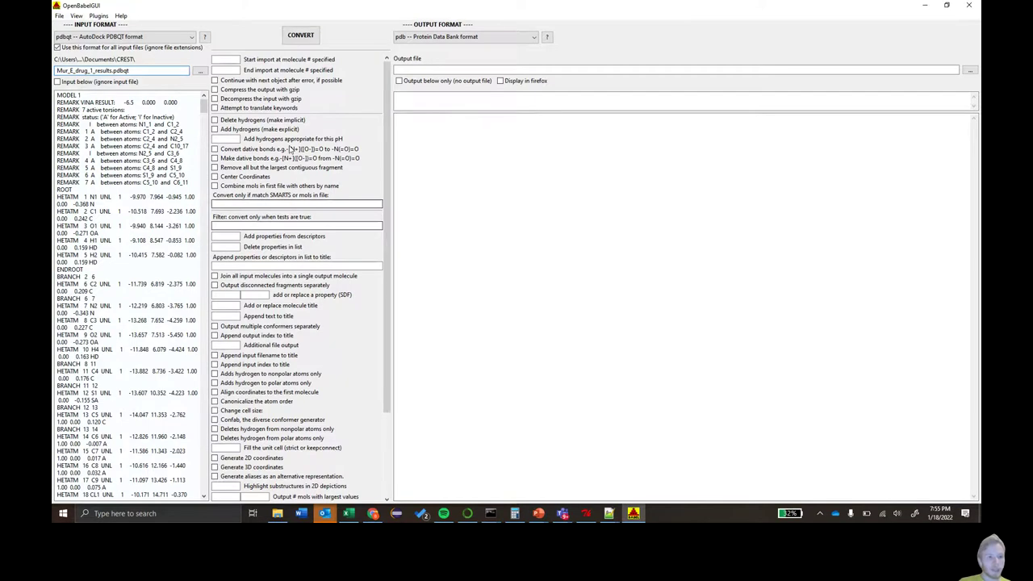
# Set the output file to Mur-E_drug_1_results.pdb, replacing the existing file.
pyautogui.click(969, 71)
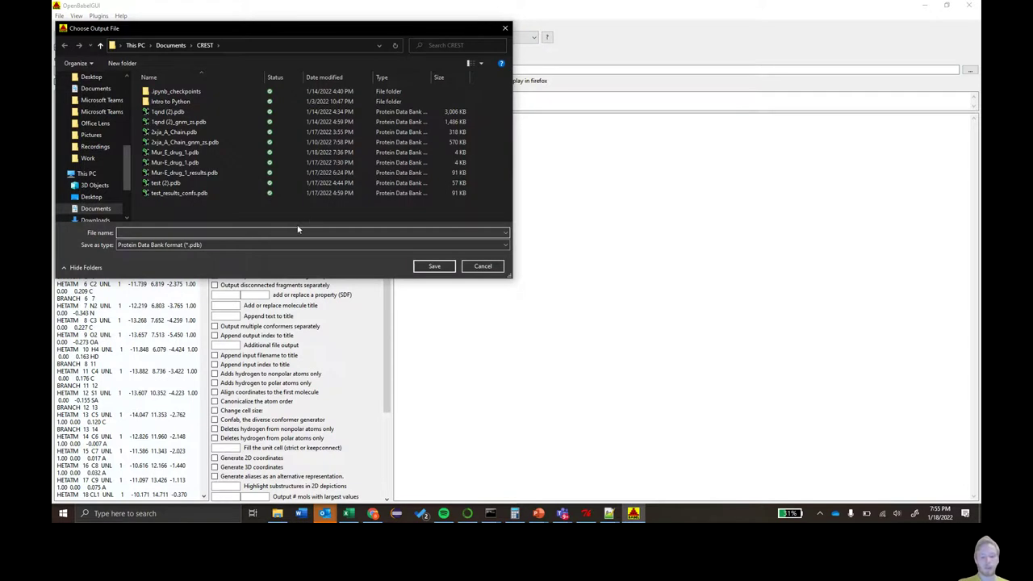
pyautogui.write('Mur')
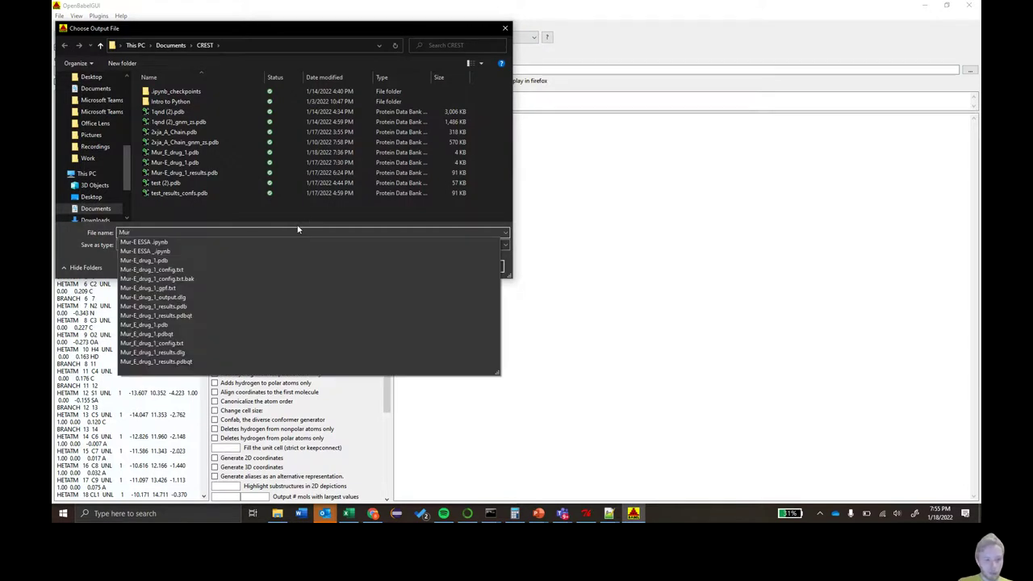
pyautogui.click(298, 230)
pyautogui.click(233, 173)
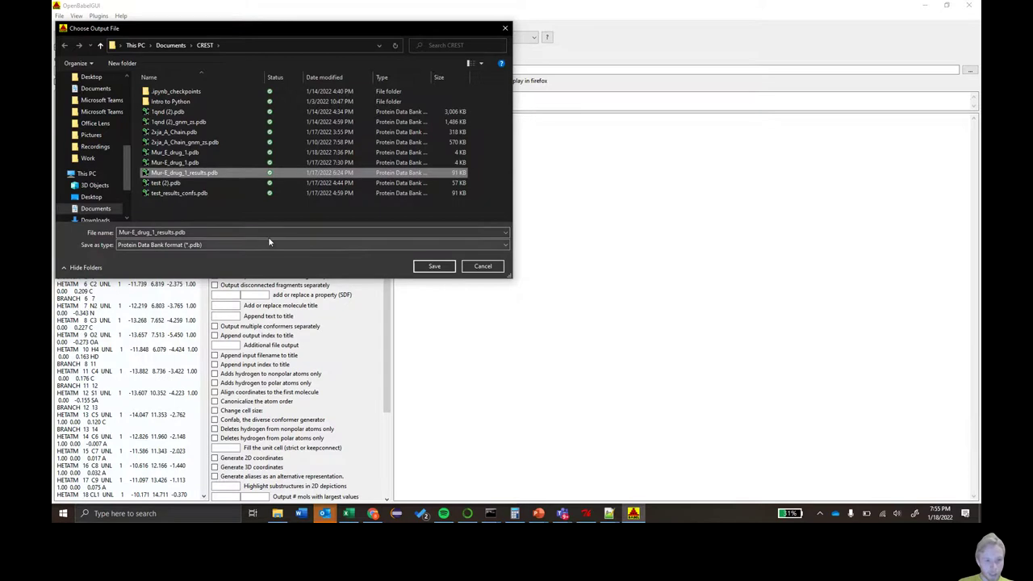
pyautogui.click(432, 266)
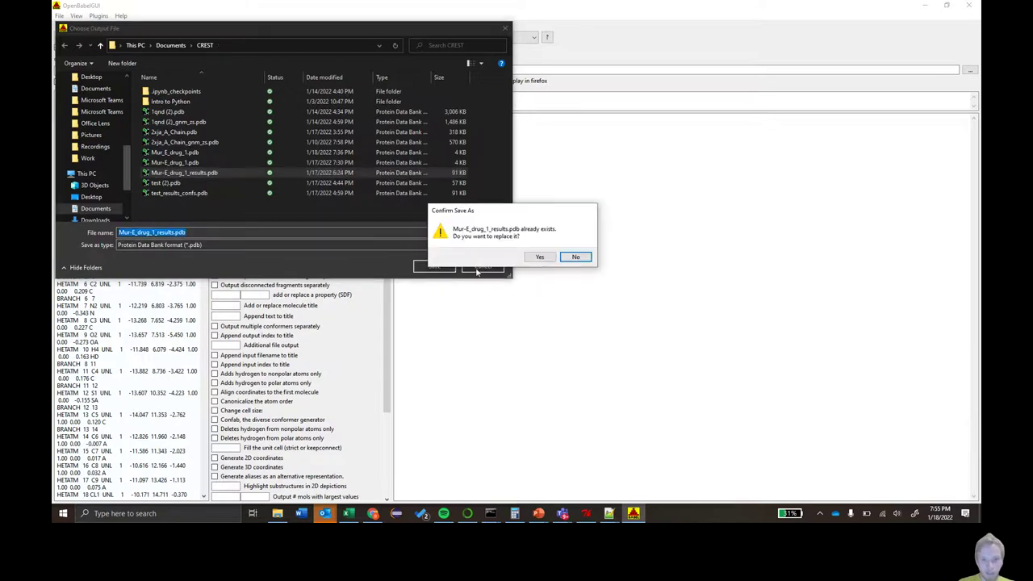
pyautogui.click(541, 257)
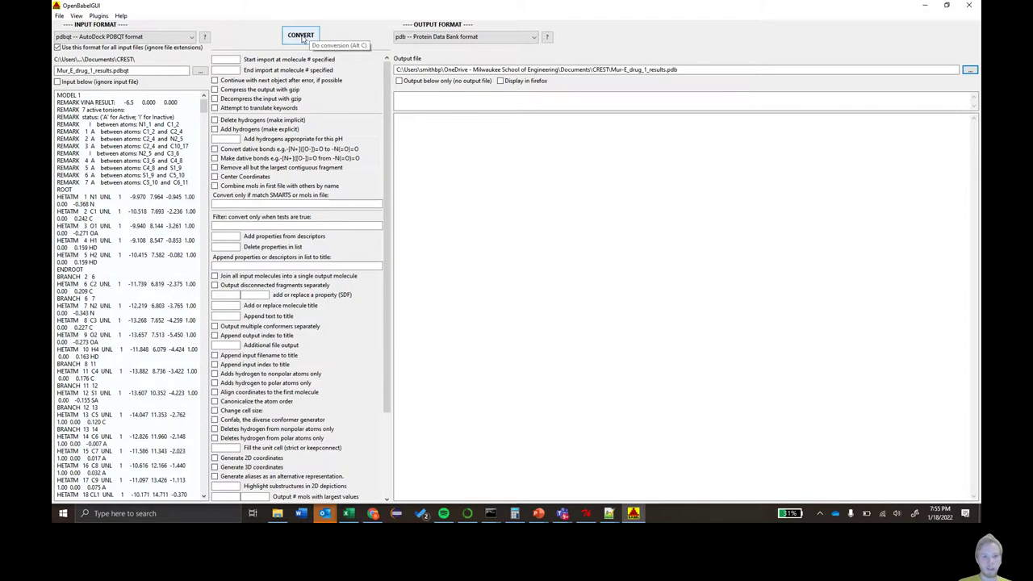
# Run the conversion, check the 20 molecules converted, and minimise Open Babel.
pyautogui.click(302, 37)
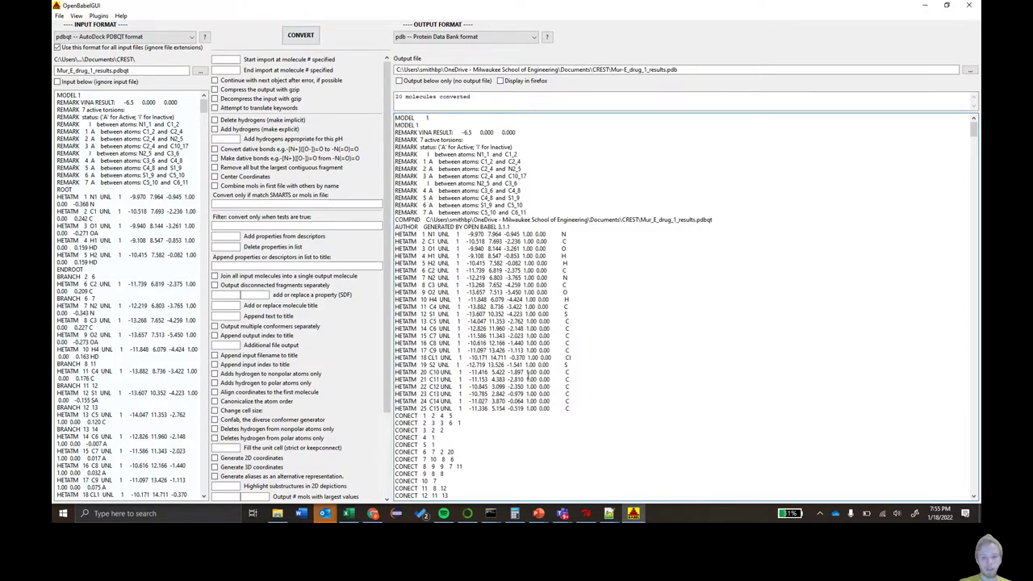
pyautogui.scroll(-15, 527, 373)
pyautogui.scroll(12, 522, 367)
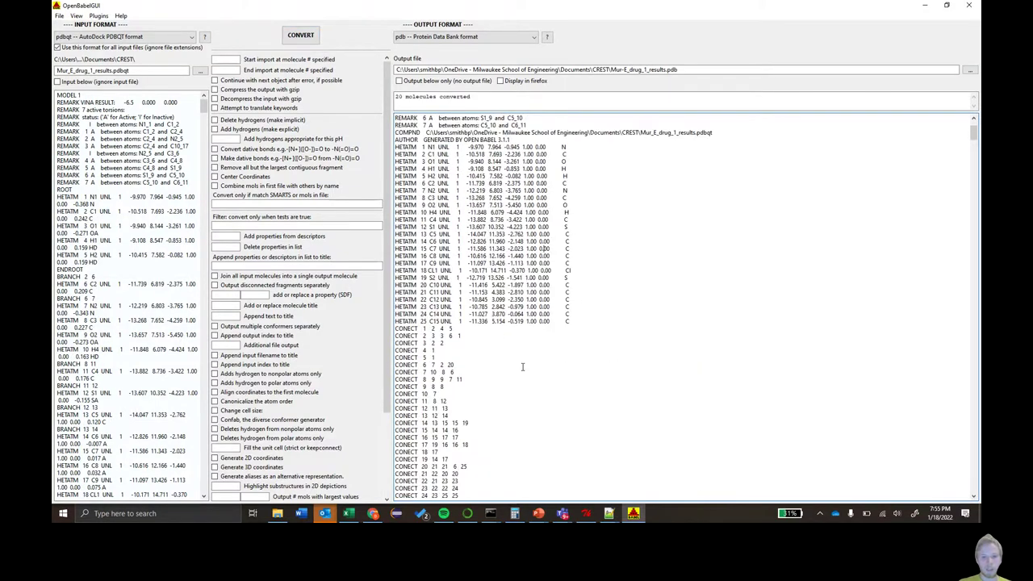
pyautogui.click(923, 4)
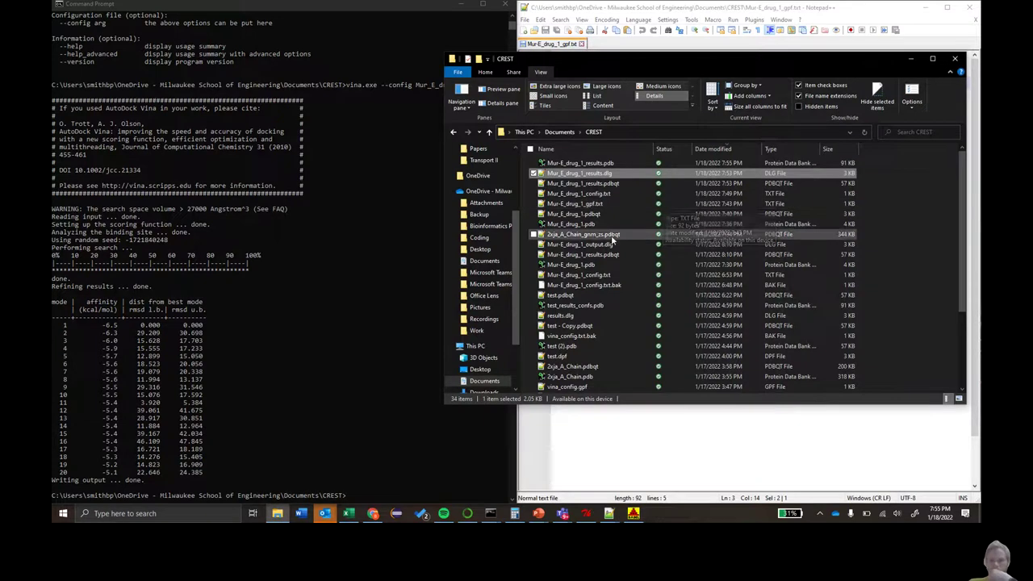
# Load Mur-E_drug_1_results.pdb and 2xja_A_Chain_gnm_zs.pdb into PyMOL, rotate, and maximise the window.
pyautogui.click(620, 165)
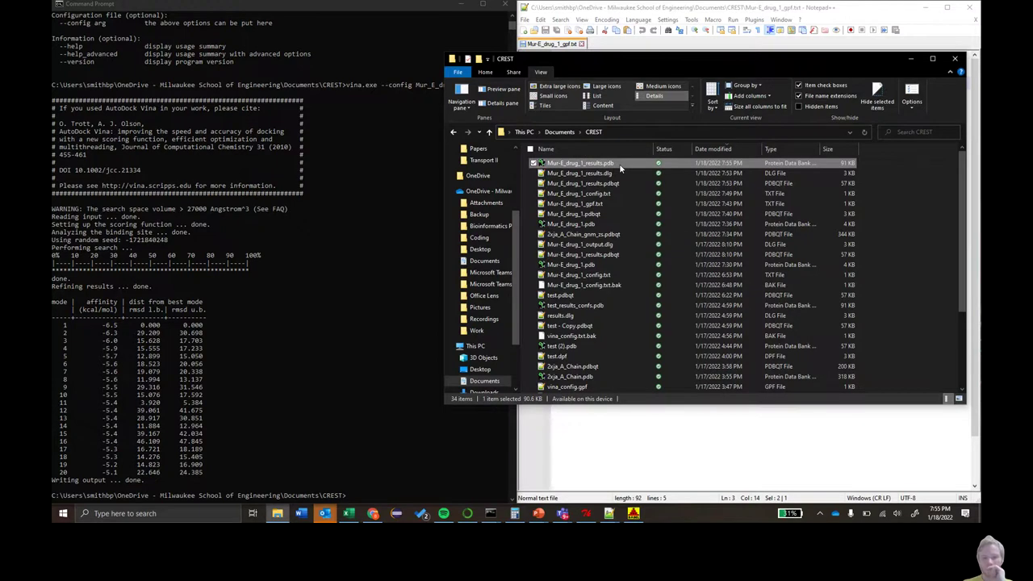
pyautogui.click(610, 165)
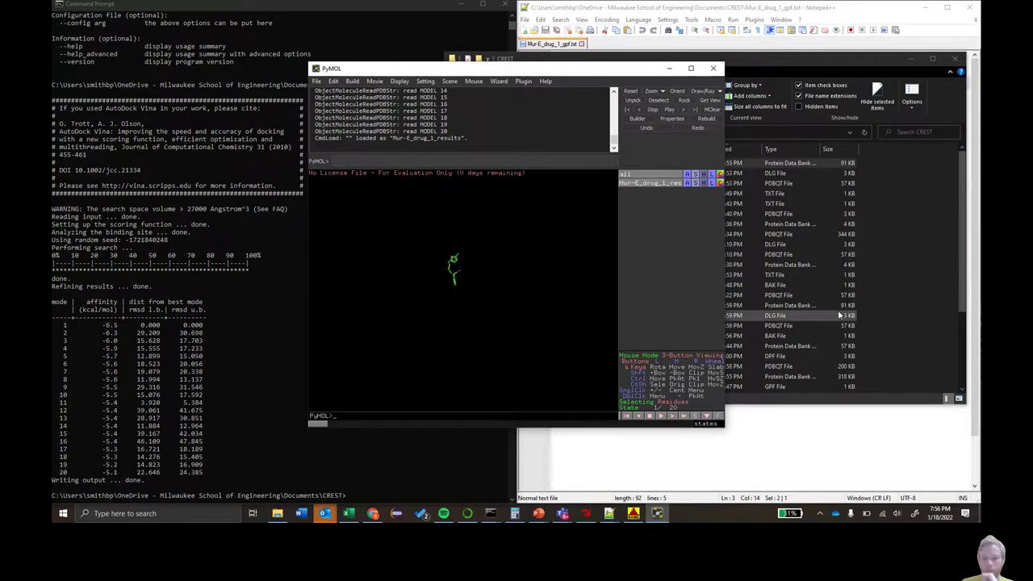
pyautogui.click(917, 310)
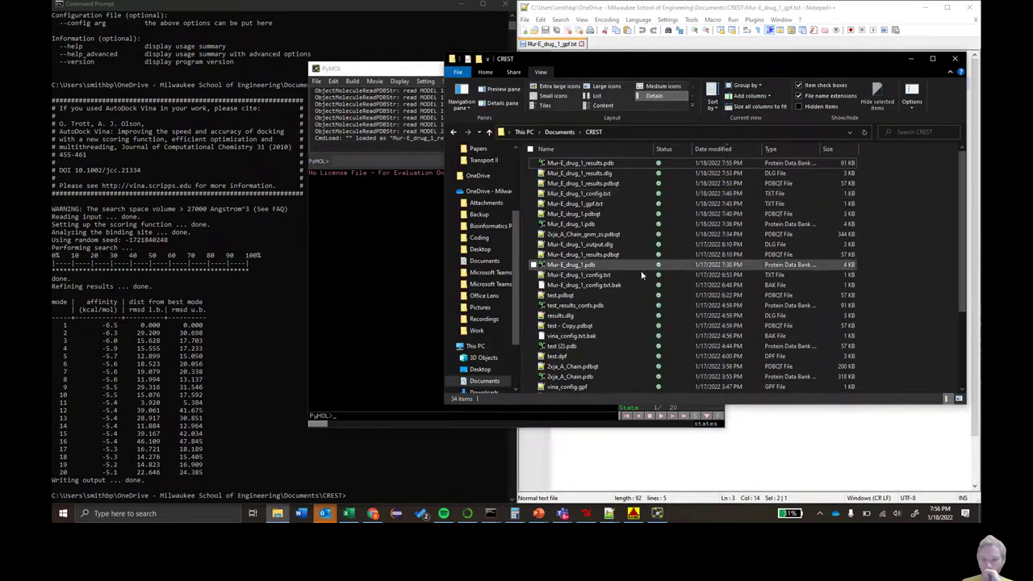
pyautogui.scroll(-1, 635, 302)
pyautogui.scroll(-3, 635, 307)
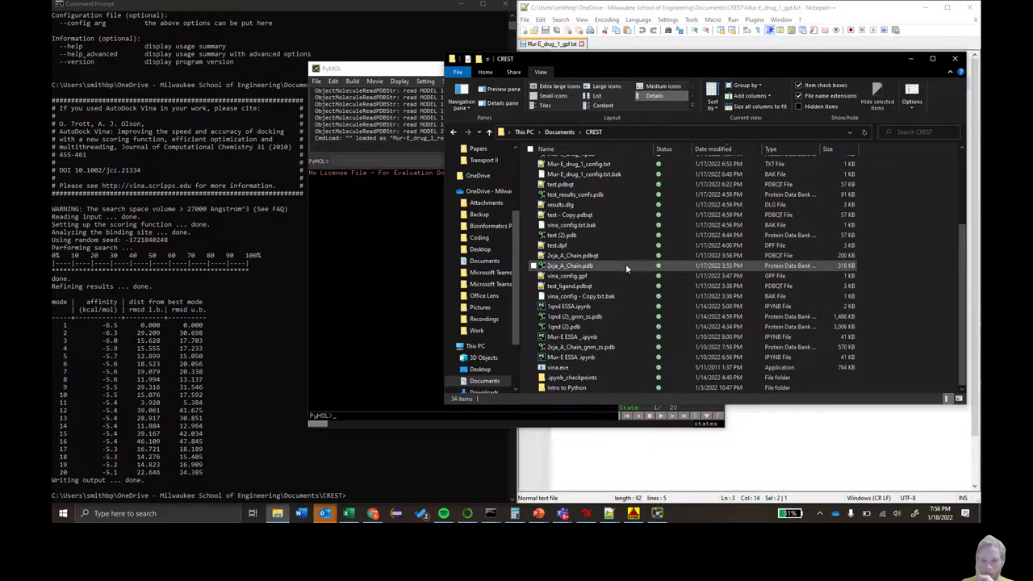
pyautogui.moveTo(605, 347); pyautogui.dragTo(426, 328)
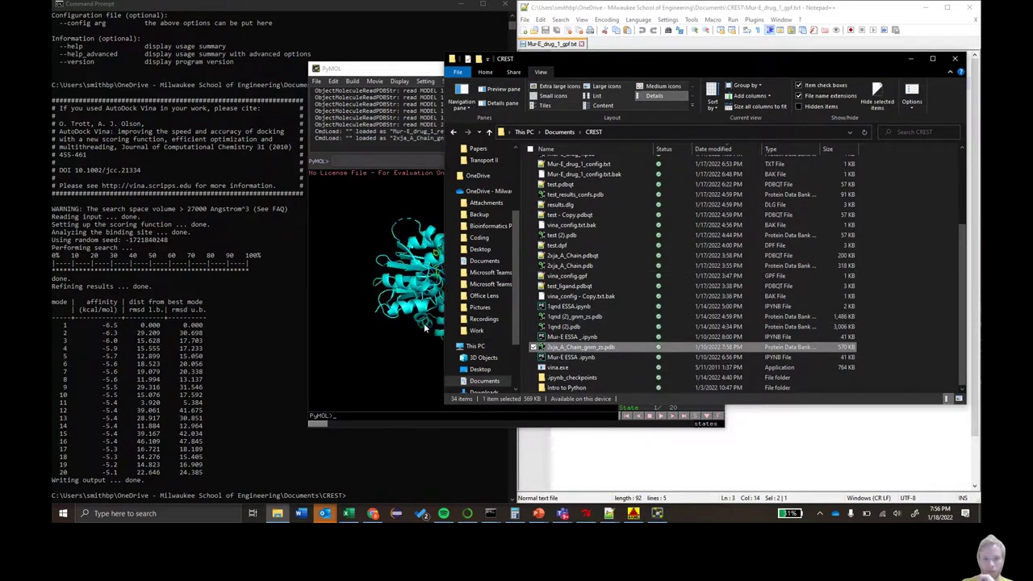
pyautogui.click(509, 354)
pyautogui.moveTo(506, 348); pyautogui.dragTo(353, 305)
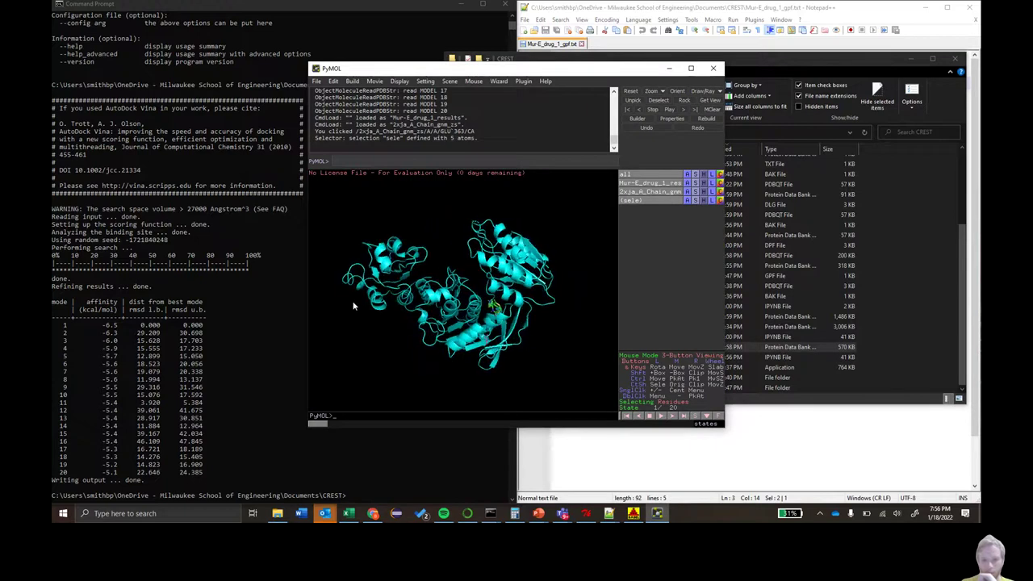
pyautogui.click(690, 68)
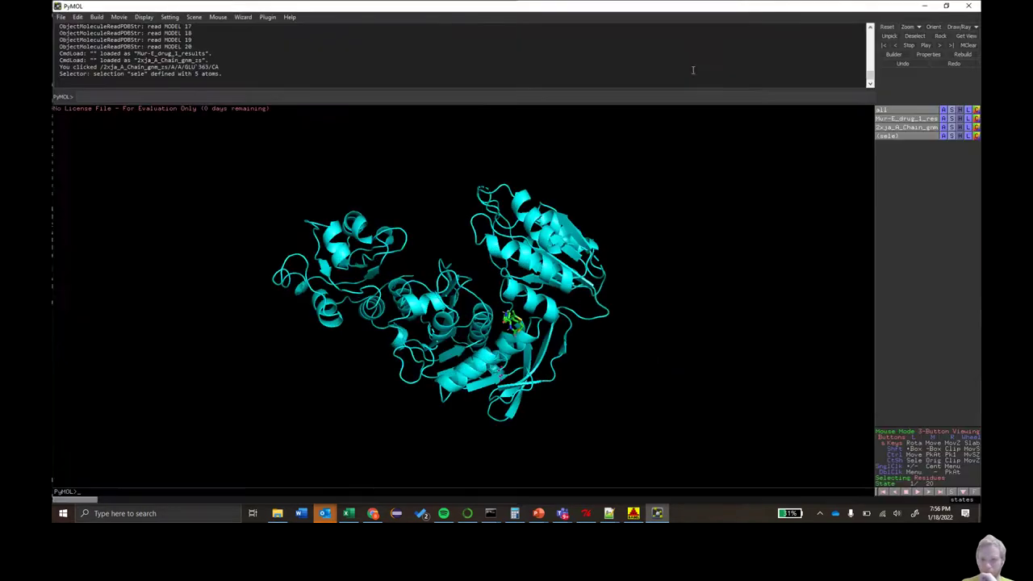
# Show the protein as a molecular surface and rotate the view.
pyautogui.click(953, 127)
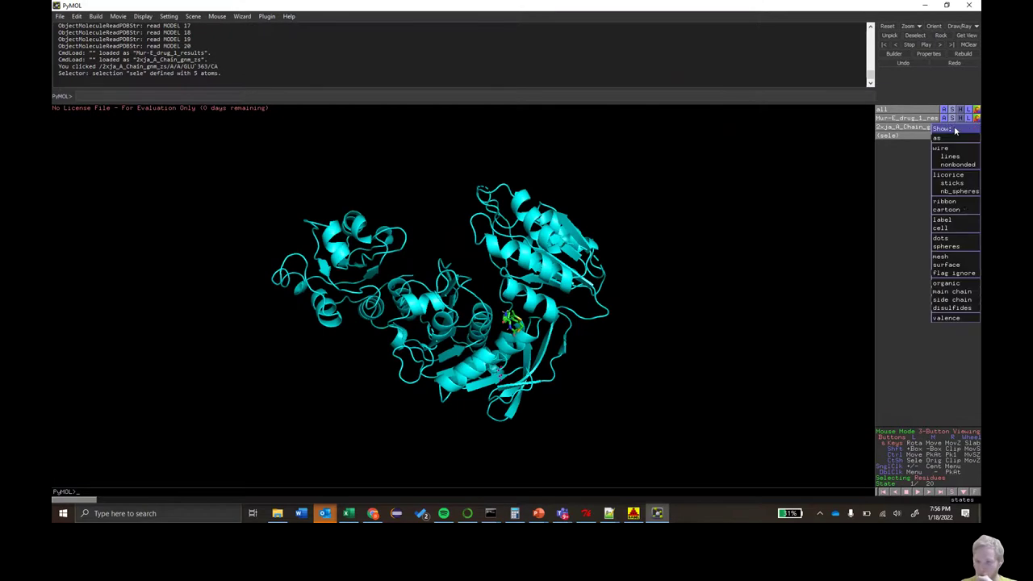
pyautogui.click(957, 264)
pyautogui.moveTo(722, 312); pyautogui.dragTo(687, 284)
pyautogui.moveTo(562, 277); pyautogui.dragTo(527, 210)
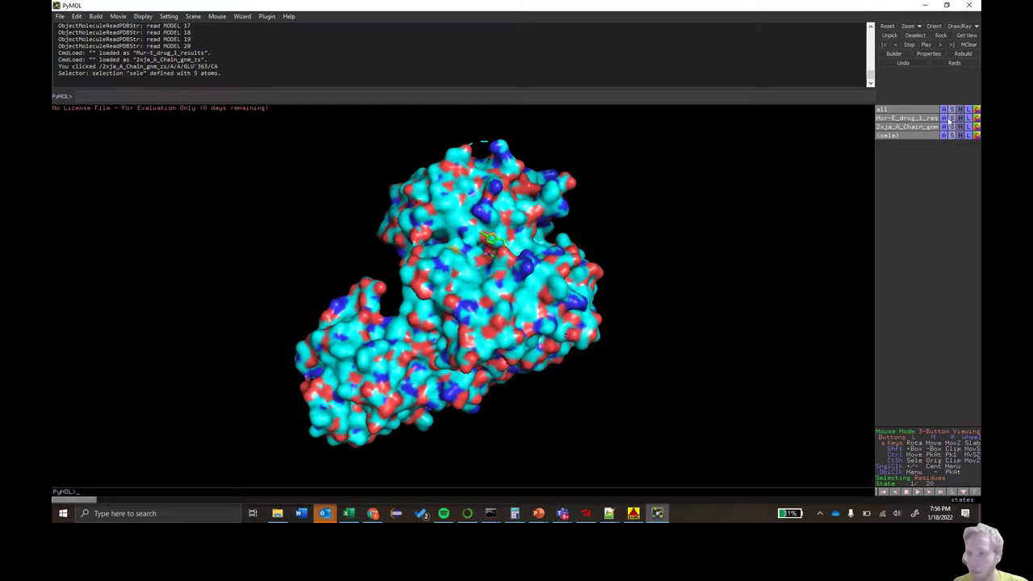
# Display the docked ligand as red spheres.
pyautogui.click(951, 119)
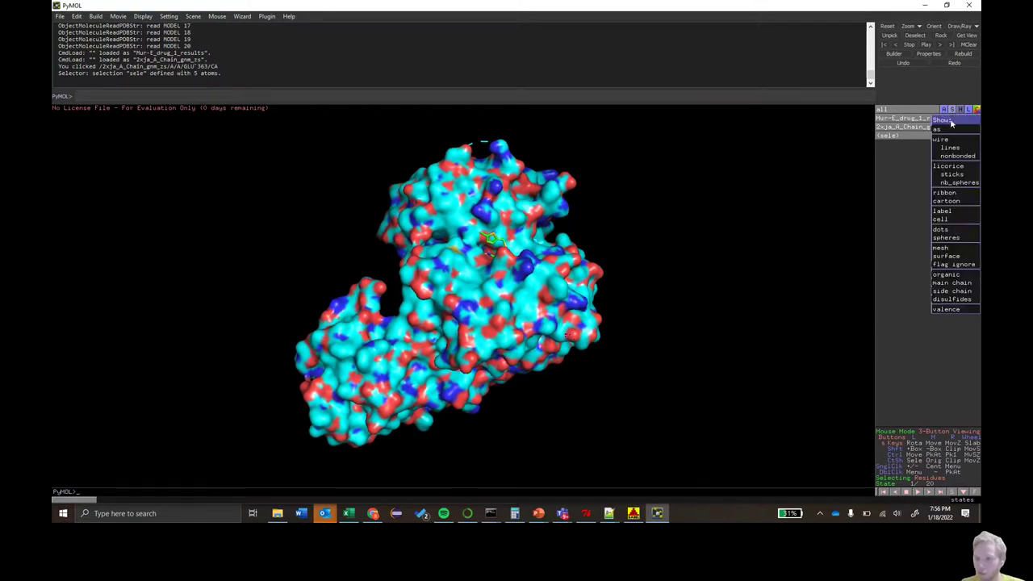
pyautogui.click(953, 236)
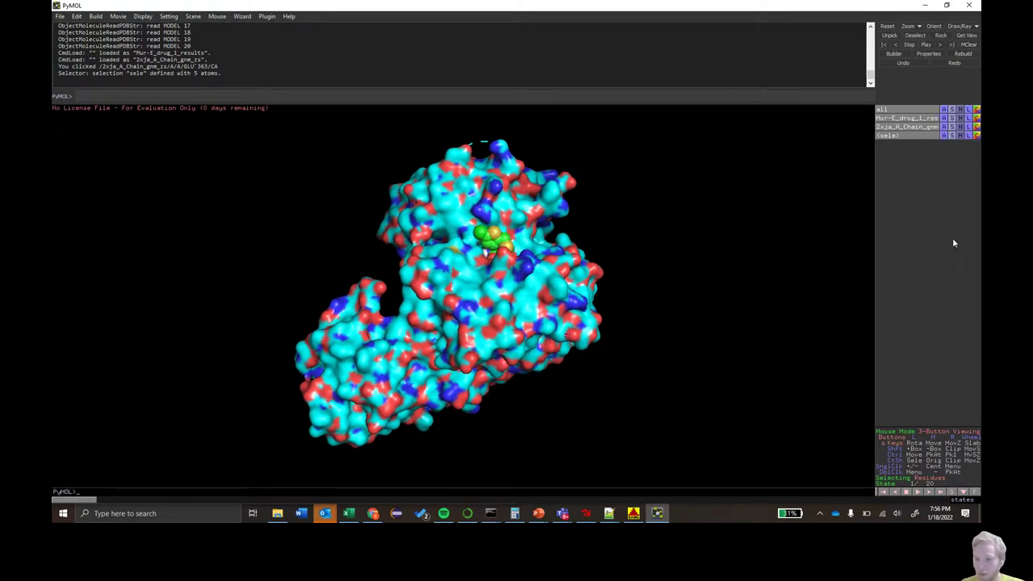
pyautogui.click(976, 120)
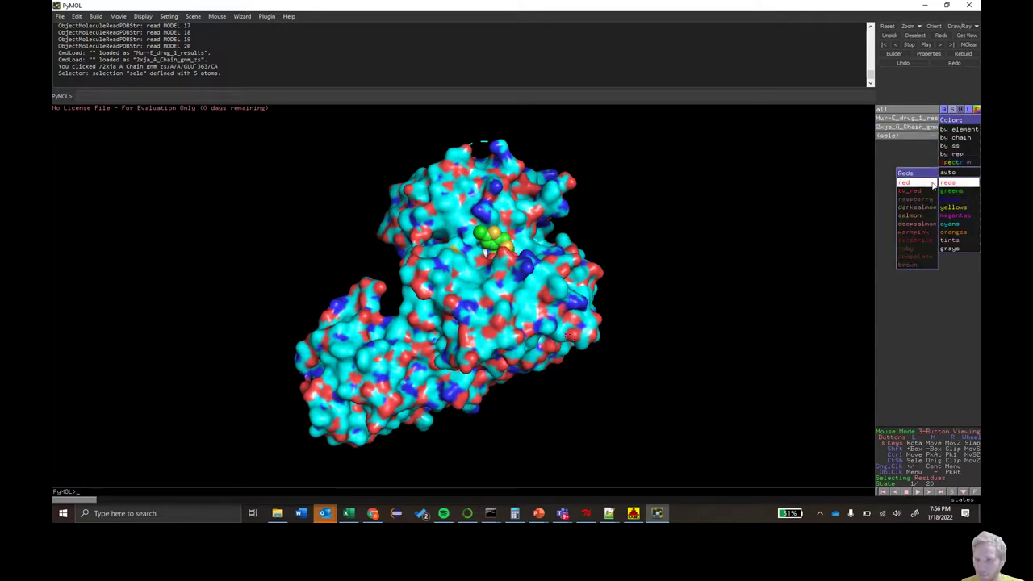
pyautogui.click(932, 185)
pyautogui.moveTo(741, 232); pyautogui.dragTo(807, 214)
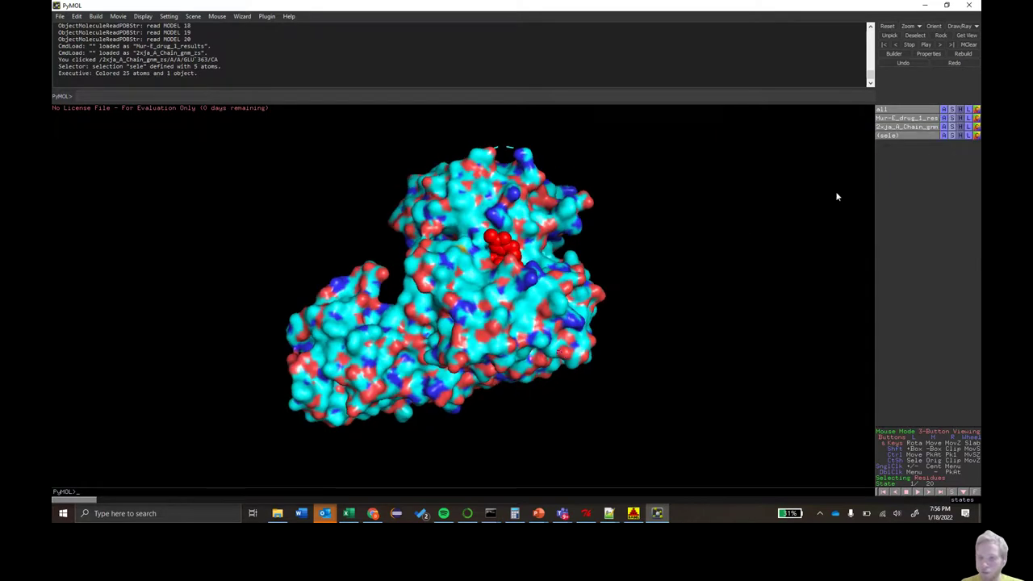
# Colour the protein surface with a rainbow spectrum and turn it to follow the ligand.
pyautogui.click(976, 127)
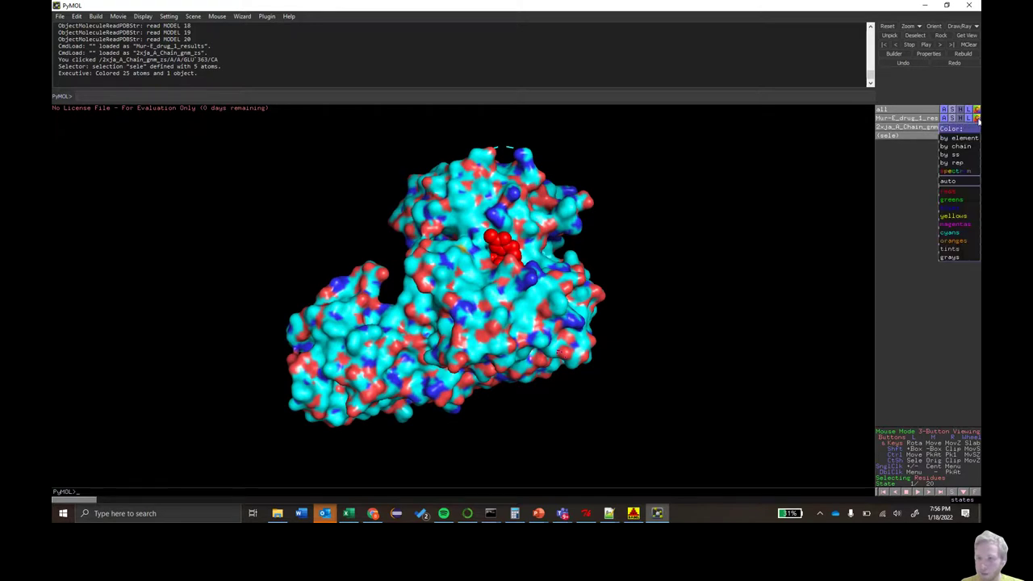
pyautogui.moveTo(960, 171)
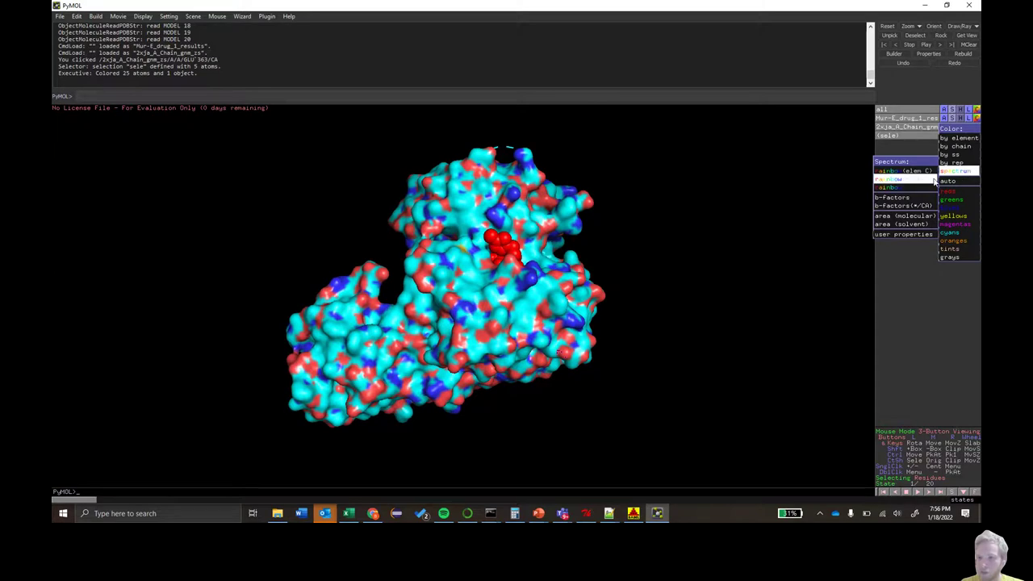
pyautogui.click(914, 194)
pyautogui.moveTo(492, 269); pyautogui.dragTo(474, 374)
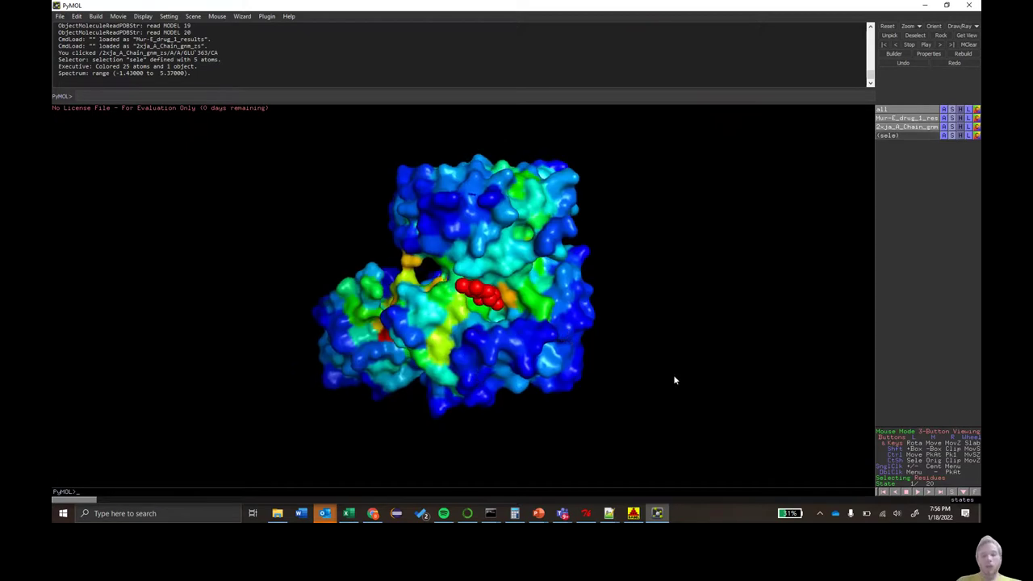
pyautogui.moveTo(493, 336); pyautogui.dragTo(565, 295)
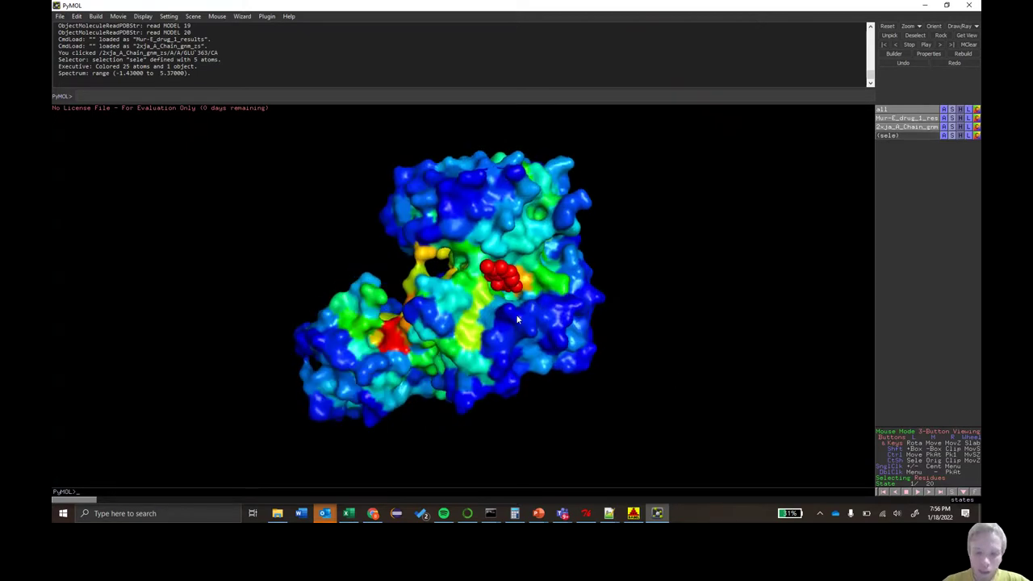
# Cycle through the docked ligand states with arrow keys and the state slider.
pyautogui.click(779, 355)
pyautogui.press('Right')
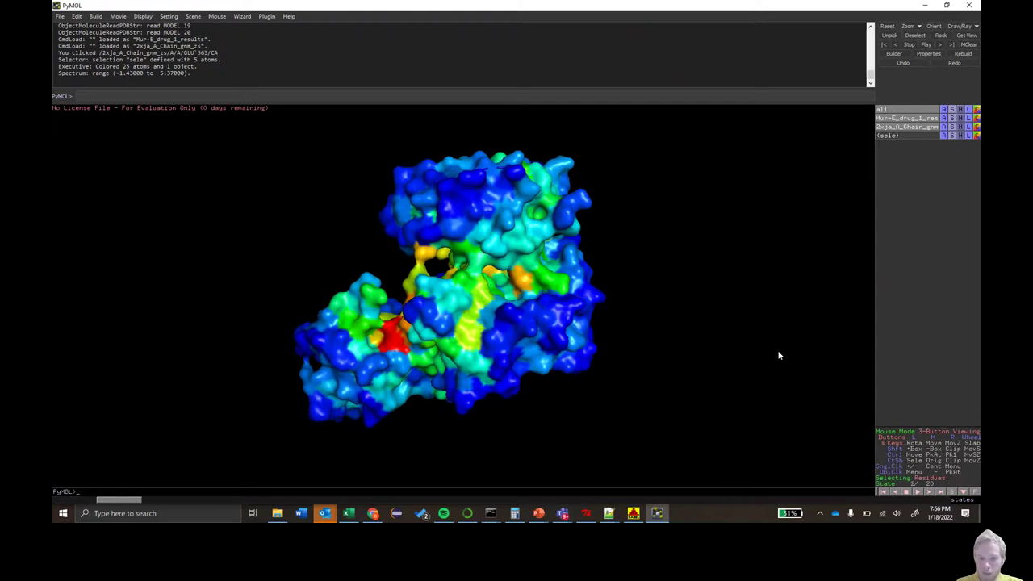
pyautogui.press('Right')
pyautogui.press('Left')
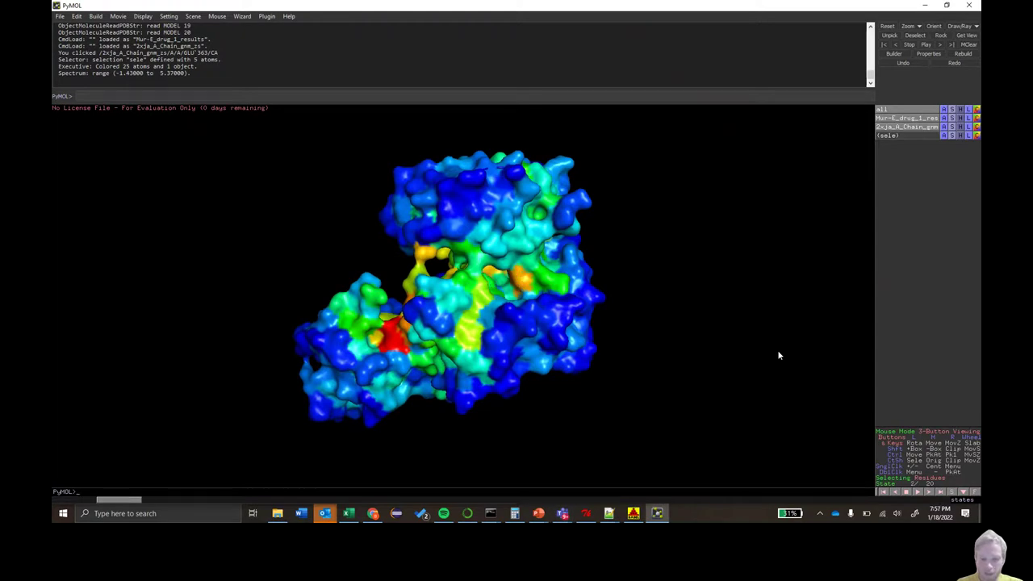
pyautogui.press('Right')
pyautogui.press('Right')
pyautogui.press('Right')
pyautogui.press('Right')
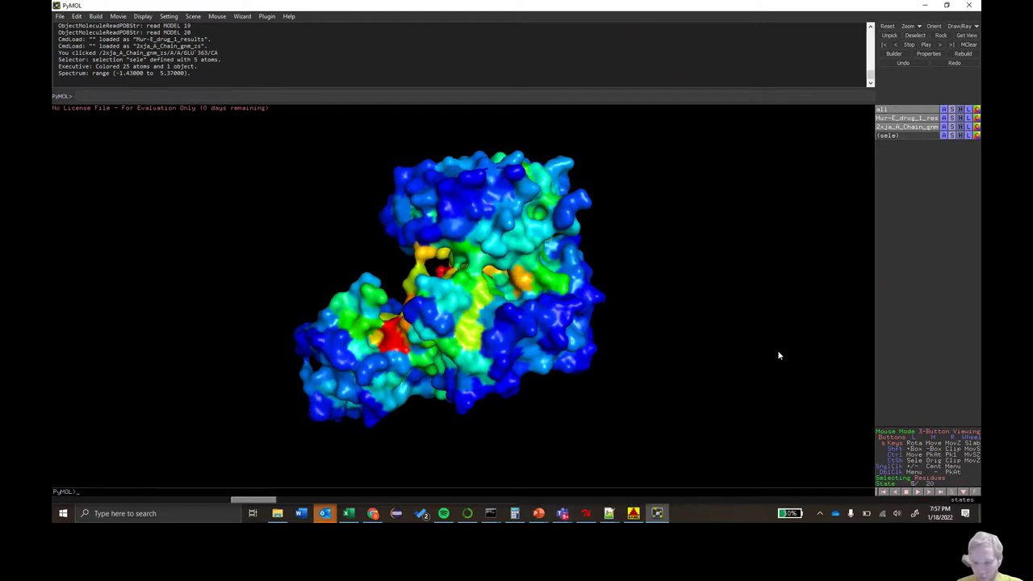
pyautogui.moveTo(292, 506); pyautogui.dragTo(87, 486)
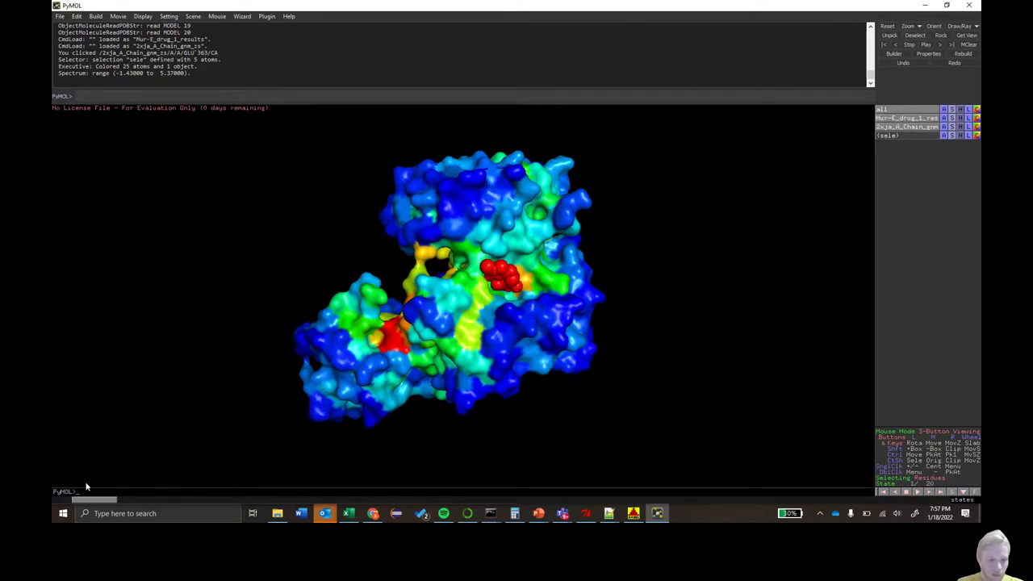
pyautogui.click(933, 491)
# Advance one pose, open Mur_E_drug_1_results.dlg in Notepad++, and rotate the protein alongside.
pyautogui.click(933, 491)
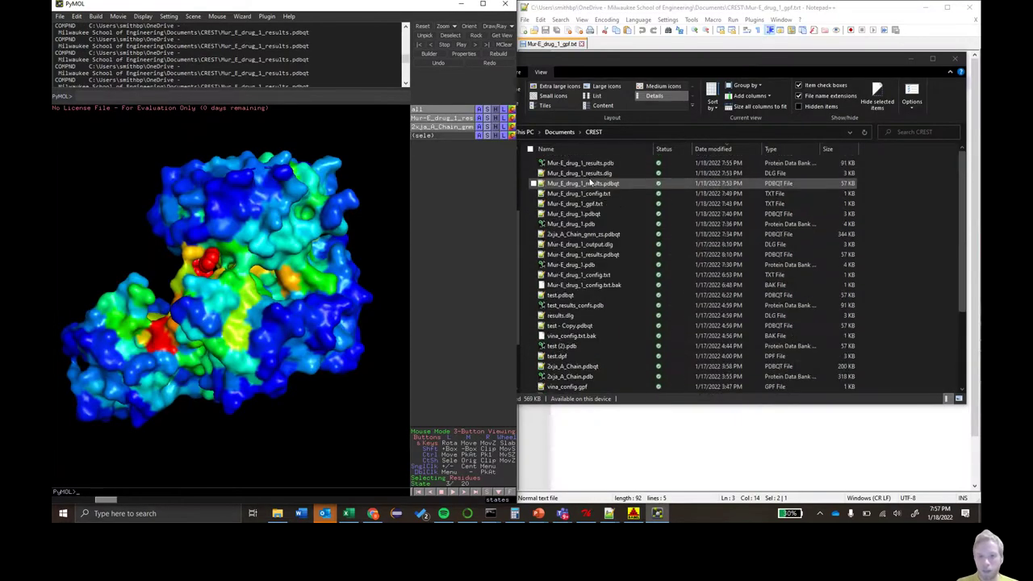
pyautogui.doubleClick(610, 173)
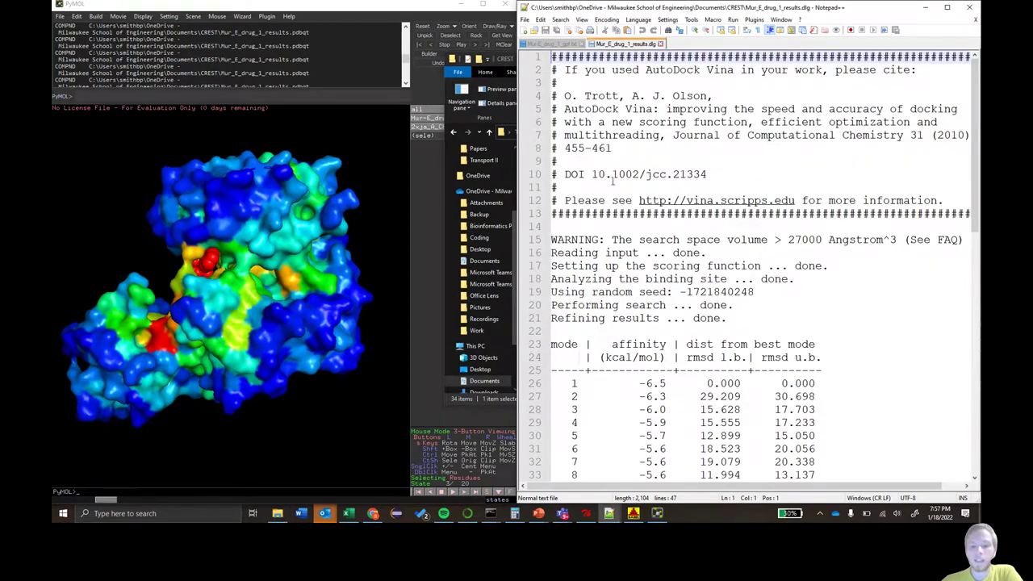
pyautogui.scroll(-2, 654, 395)
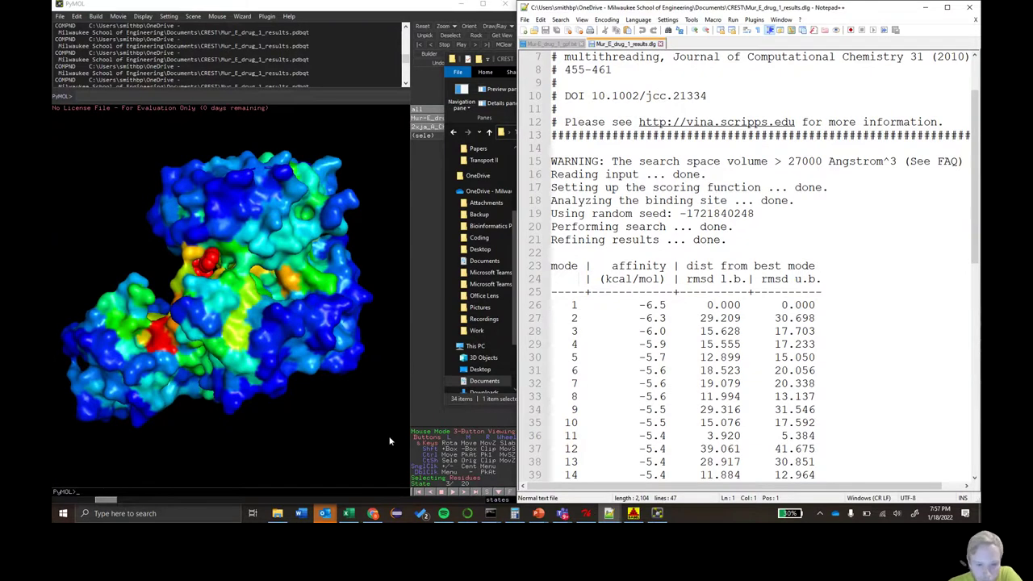
pyautogui.click(431, 493)
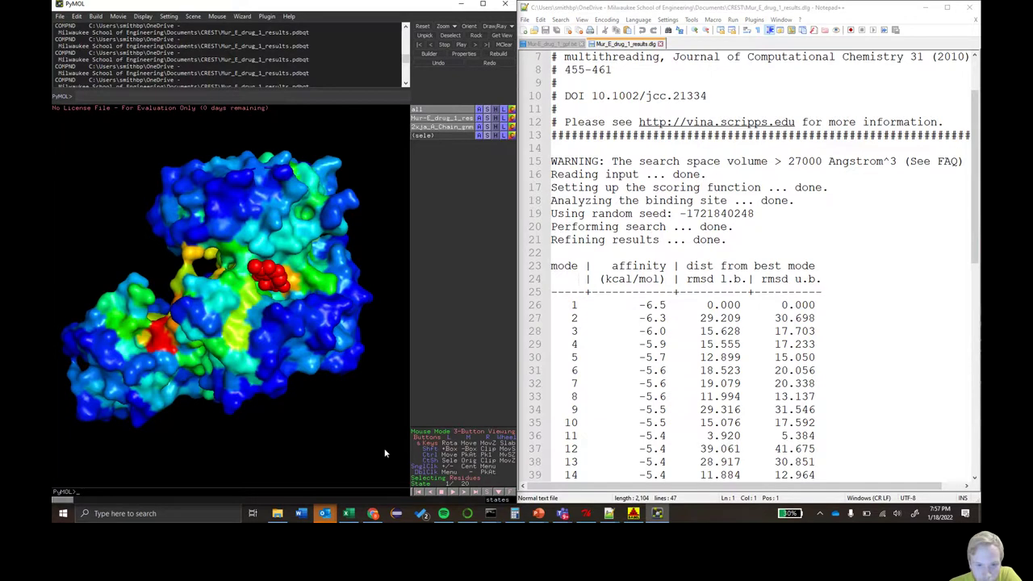
pyautogui.moveTo(208, 228); pyautogui.dragTo(243, 272)
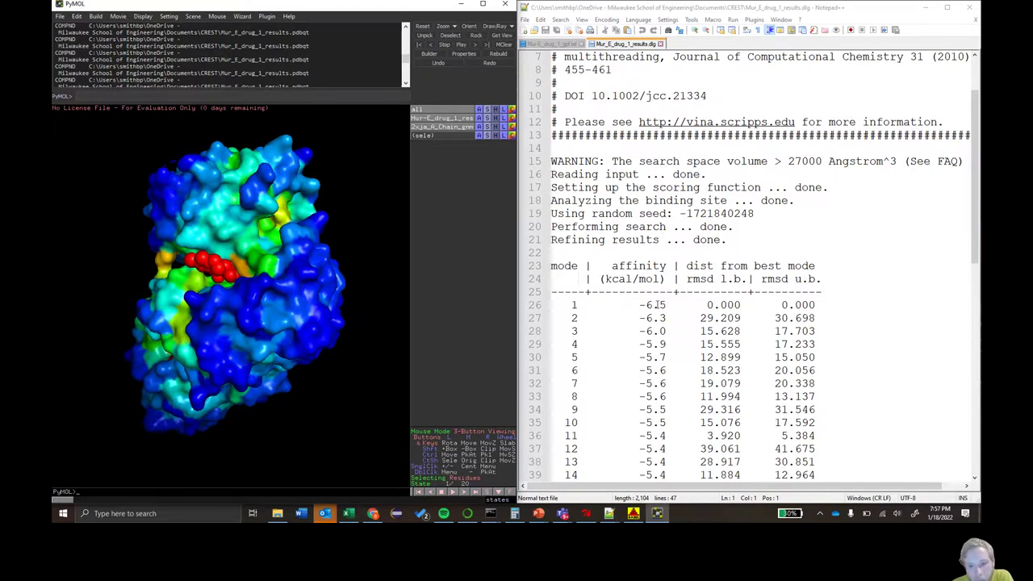
# Highlight the best affinity -6.5 and mode 11's -5.4 while rotating the protein.
pyautogui.doubleClick(656, 304)
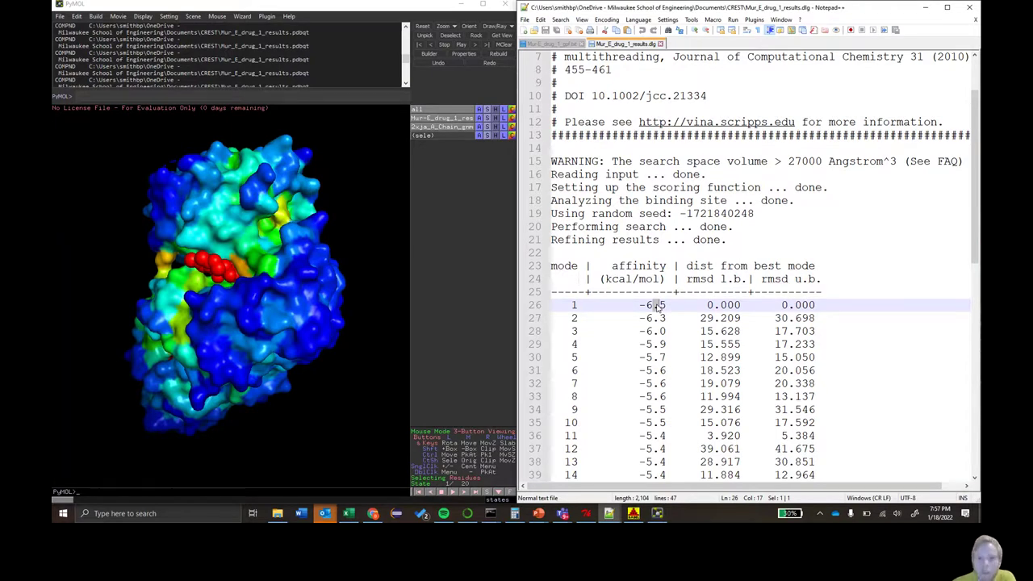
pyautogui.click(646, 305)
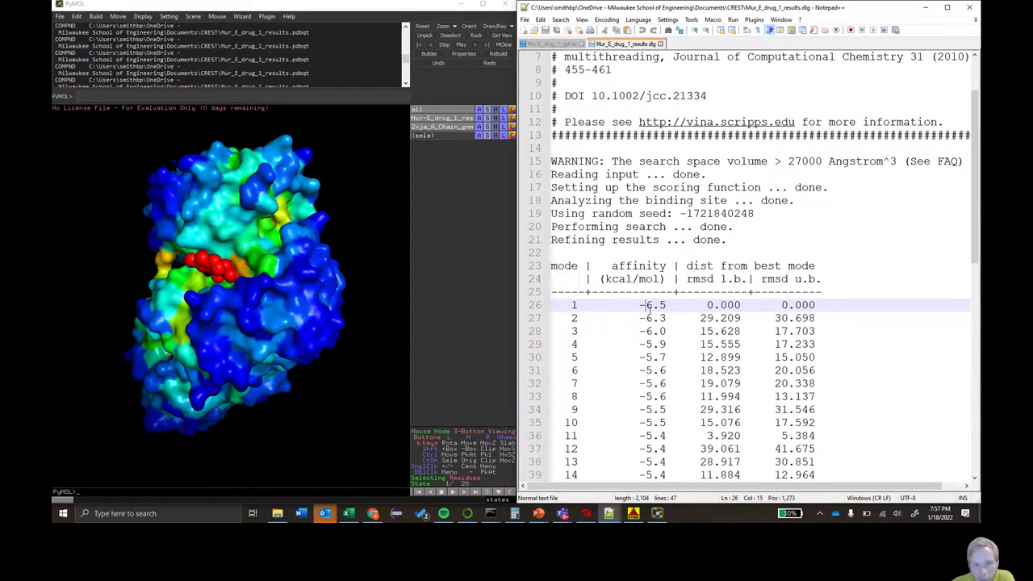
pyautogui.moveTo(295, 220); pyautogui.dragTo(363, 254)
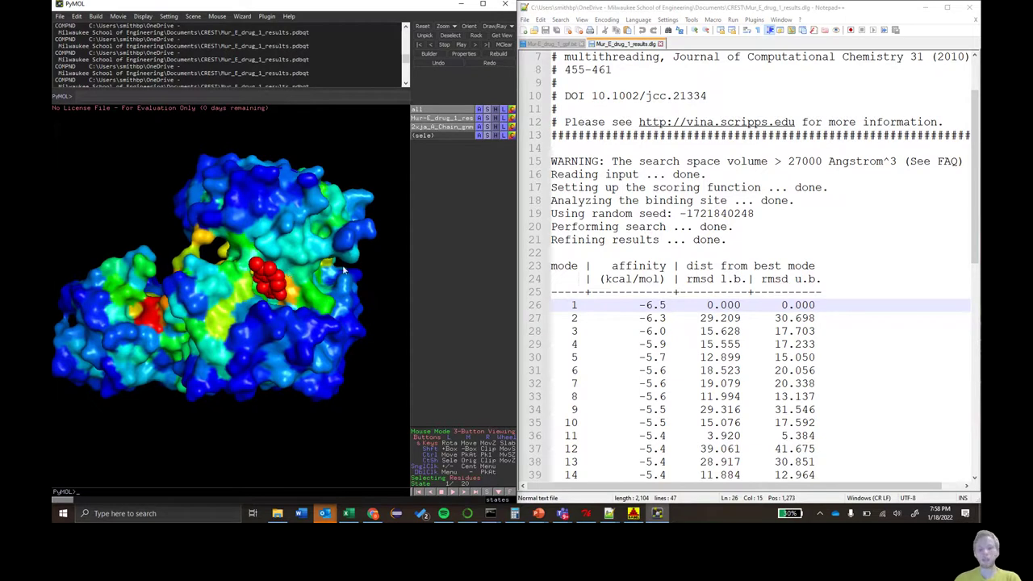
pyautogui.click(657, 397)
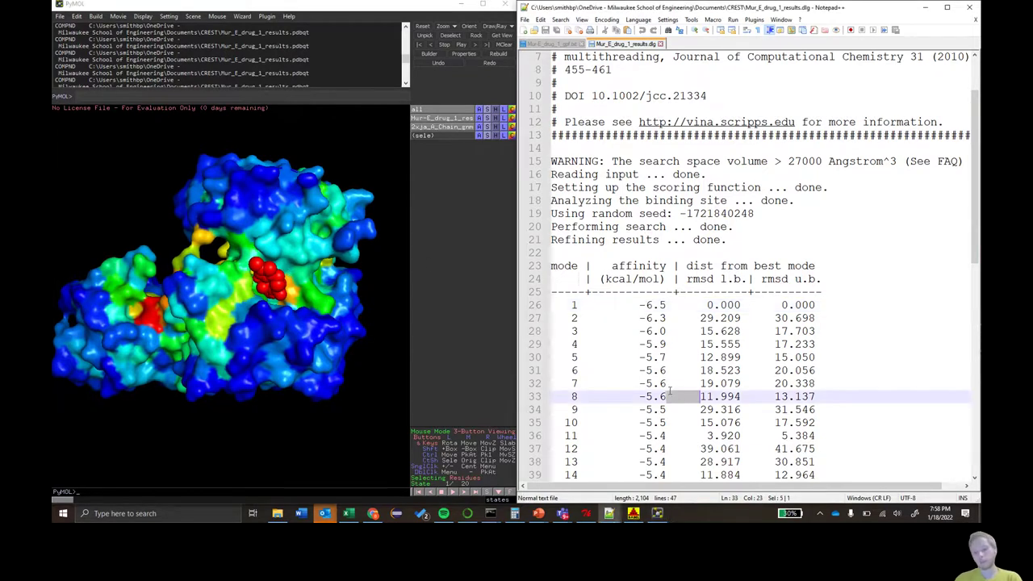
pyautogui.doubleClick(661, 436)
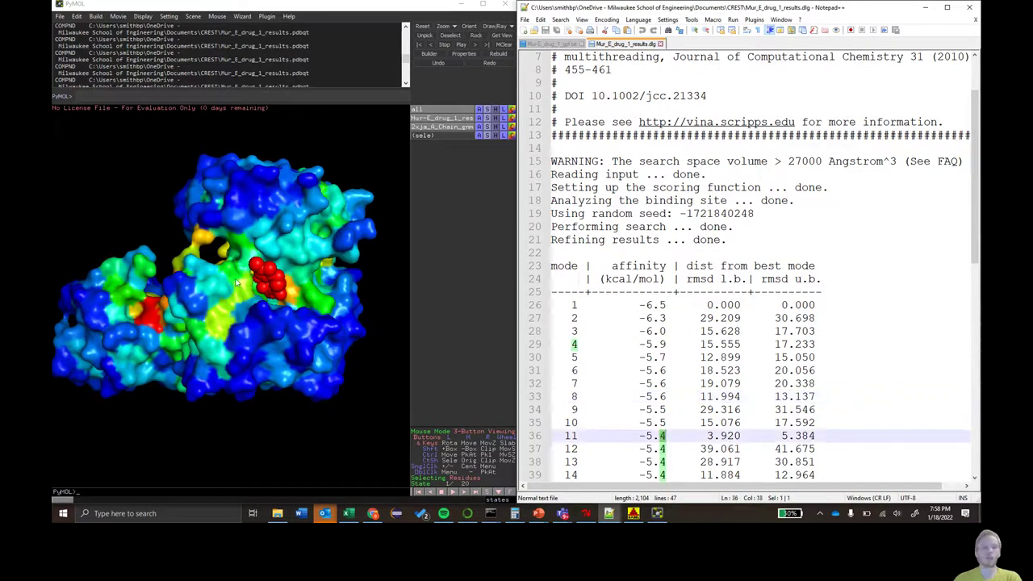
pyautogui.click(160, 200)
pyautogui.moveTo(160, 200); pyautogui.dragTo(257, 295)
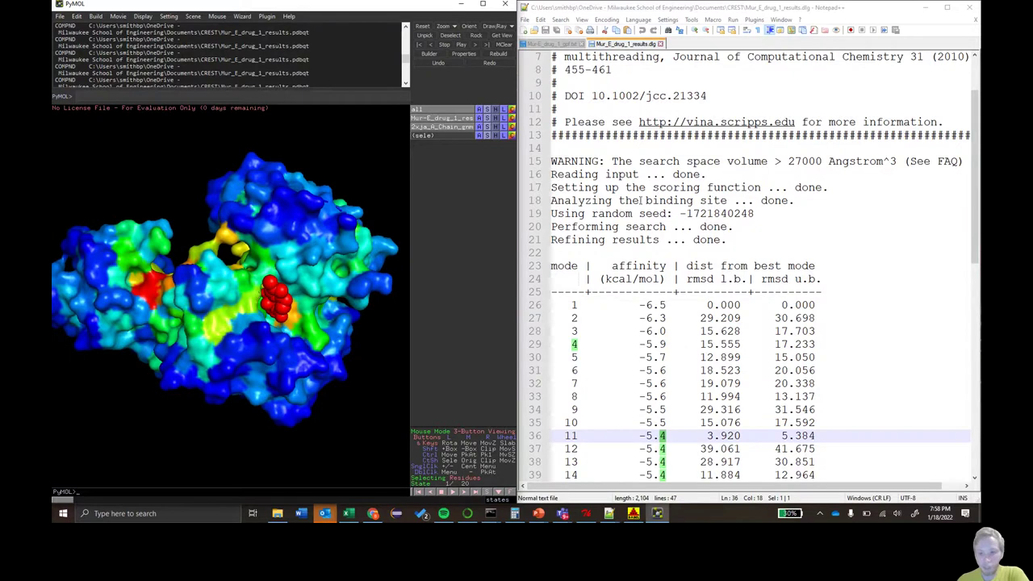
pyautogui.moveTo(281, 257); pyautogui.dragTo(260, 242)
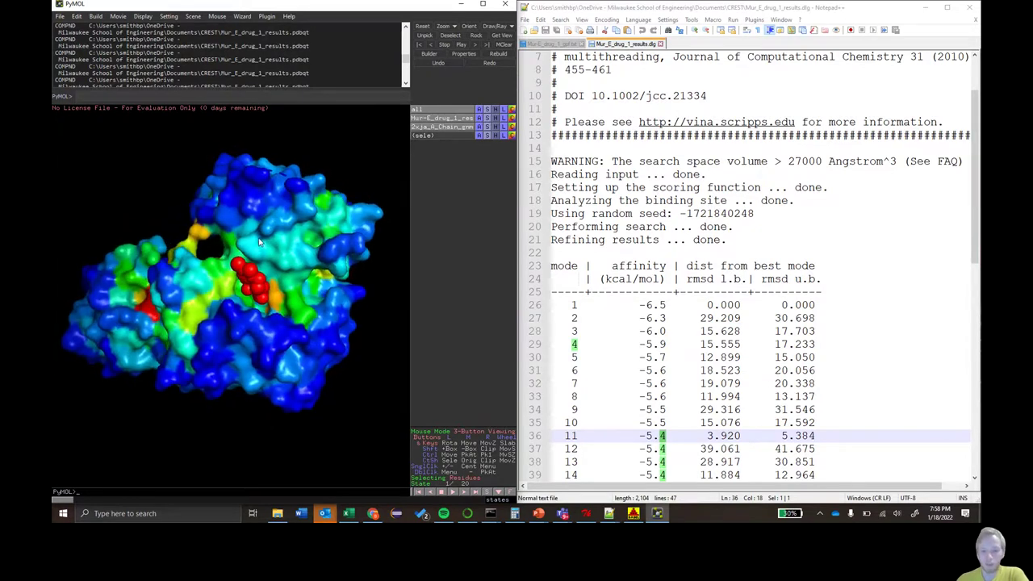
pyautogui.click(348, 514)
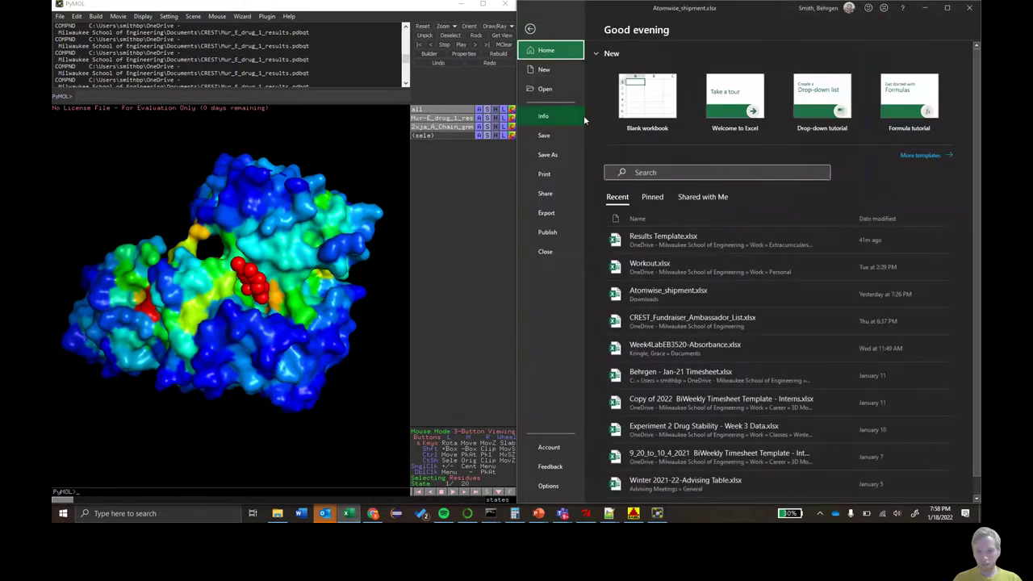
# Open Results Template.xlsx and give its Modes/Affinity table a thick outside border.
pyautogui.click(687, 231)
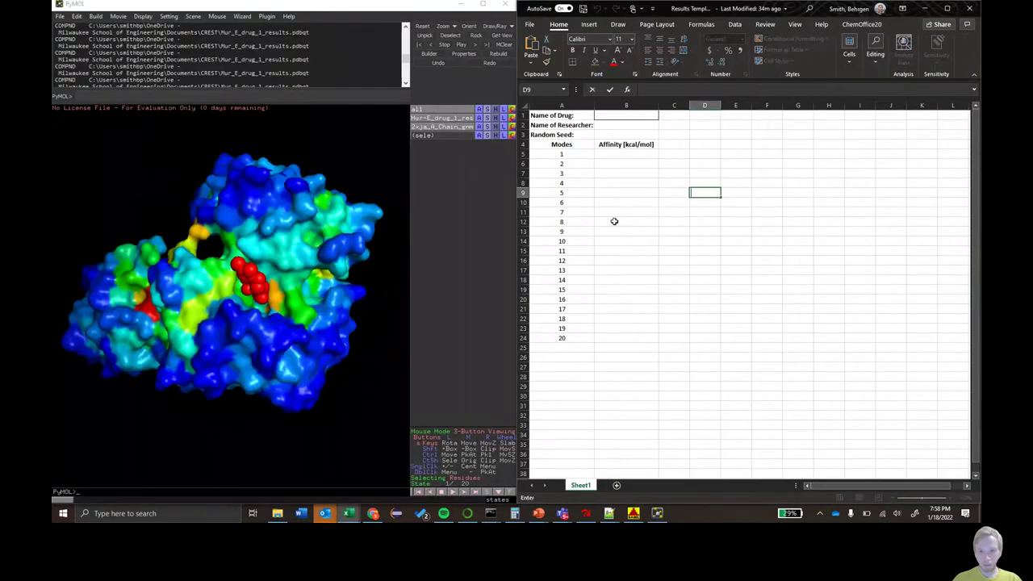
pyautogui.moveTo(576, 122); pyautogui.dragTo(621, 333)
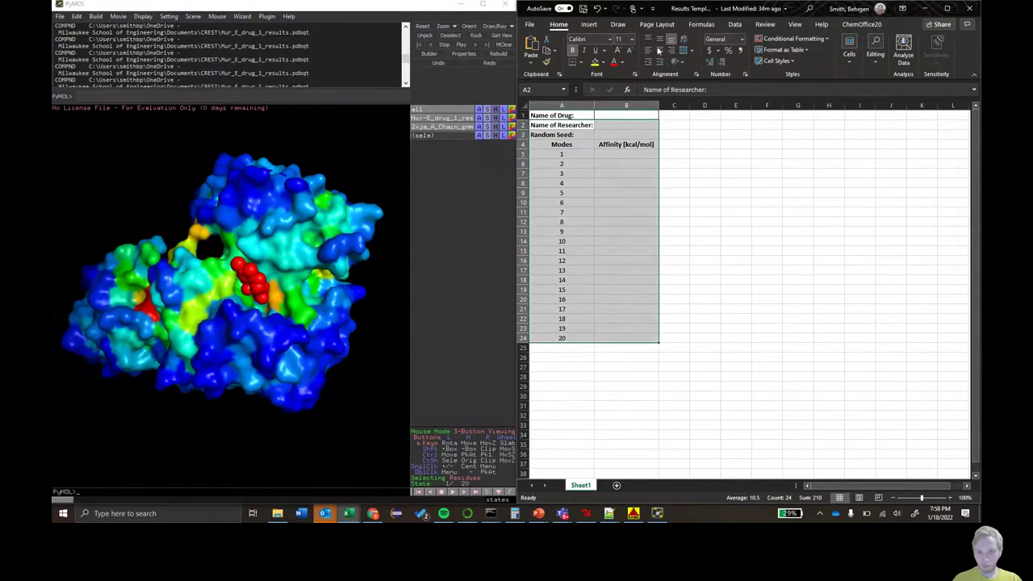
pyautogui.click(580, 63)
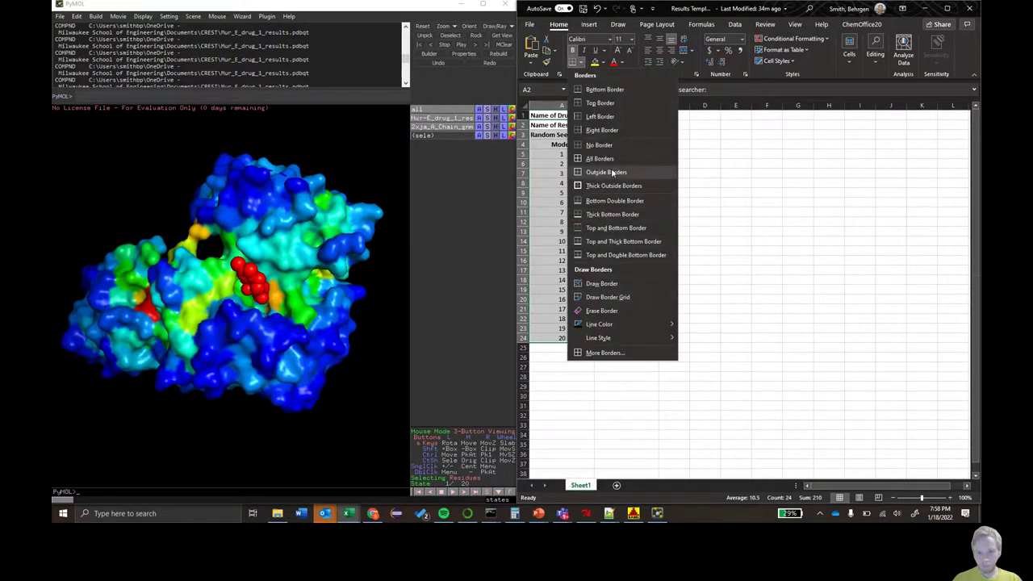
pyautogui.click(617, 186)
pyautogui.click(710, 210)
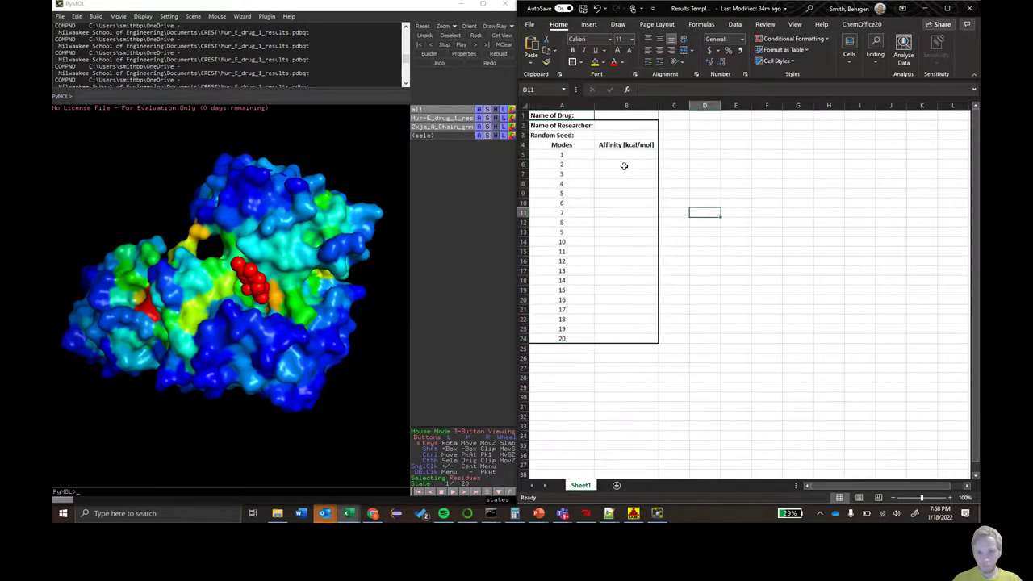
# Snap the template left and copy the first compound ID from the Atomwise sheet.
pyautogui.click(566, 154)
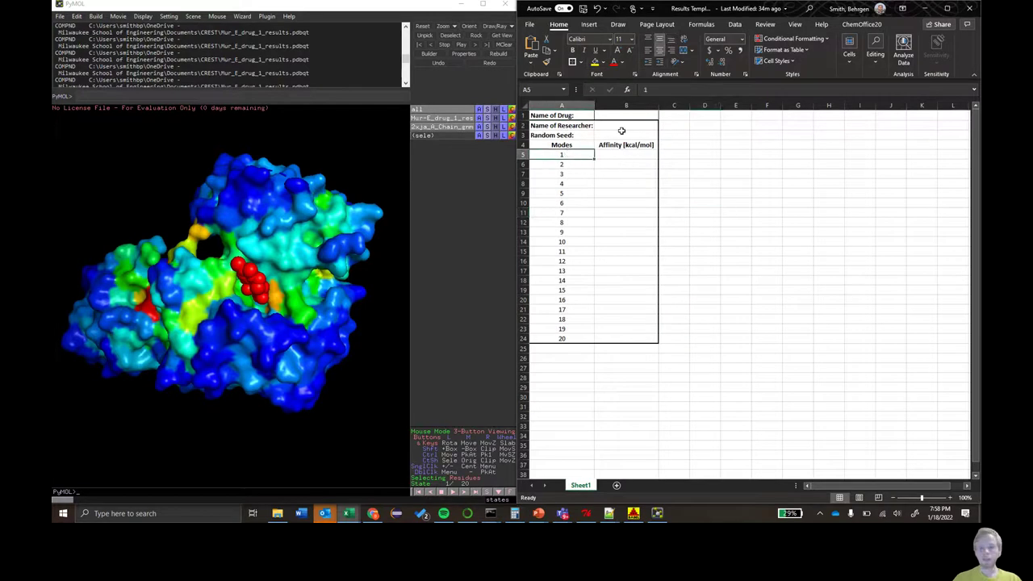
pyautogui.click(607, 119)
pyautogui.press('super+Left')
pyautogui.press('super+Left')
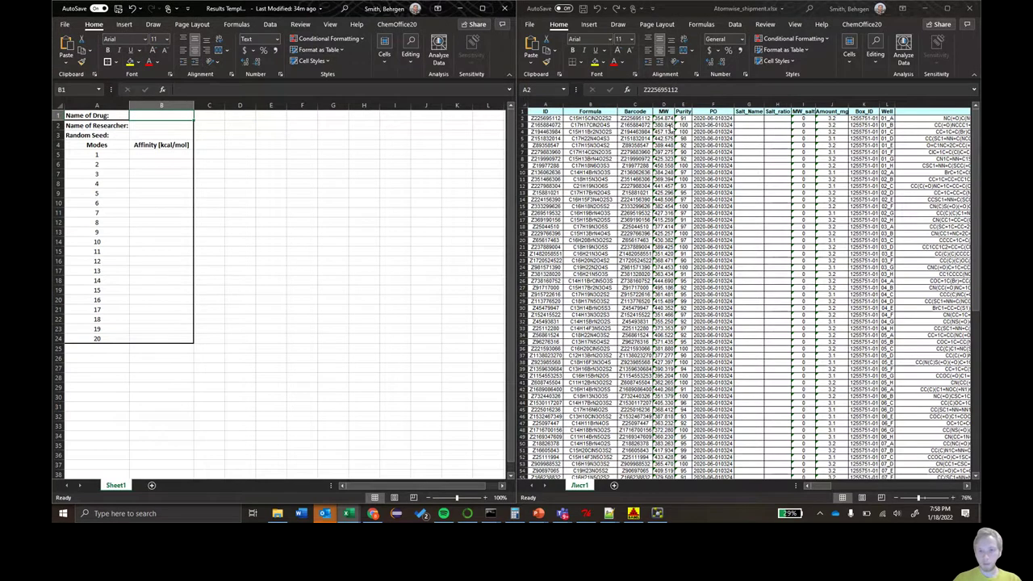
pyautogui.click(556, 119)
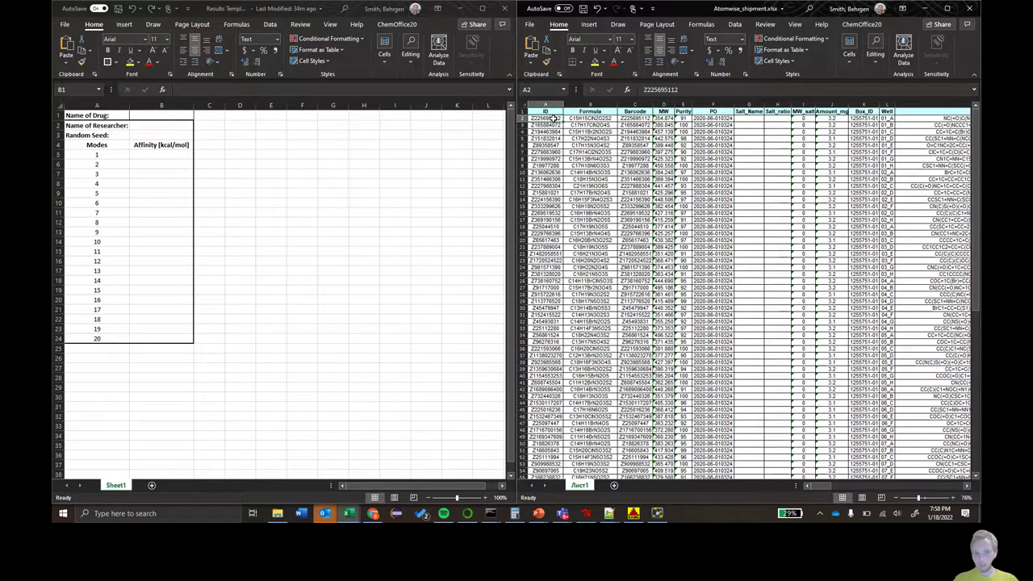
pyautogui.hotkey('ctrl', 'c')
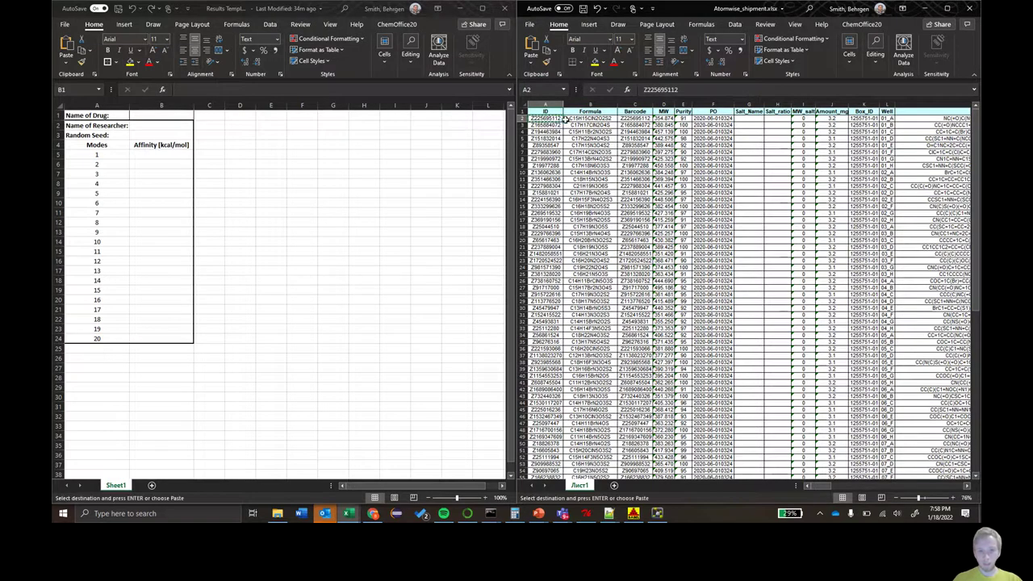
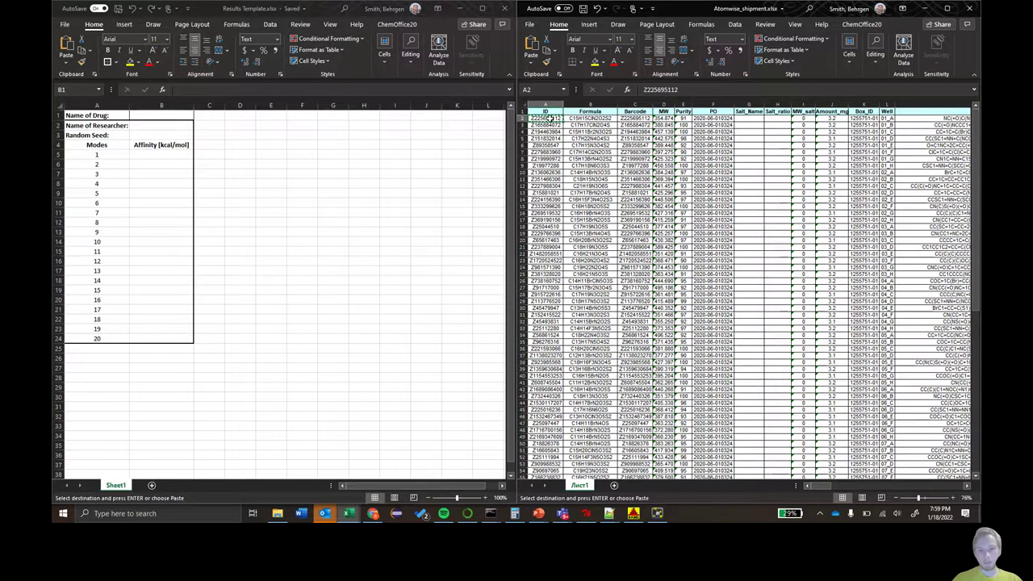
# Enter drug Z225695112 in B1 and the researcher's name in B2, then open Mur_E_drug_1_results.dlg.
pyautogui.click(143, 114)
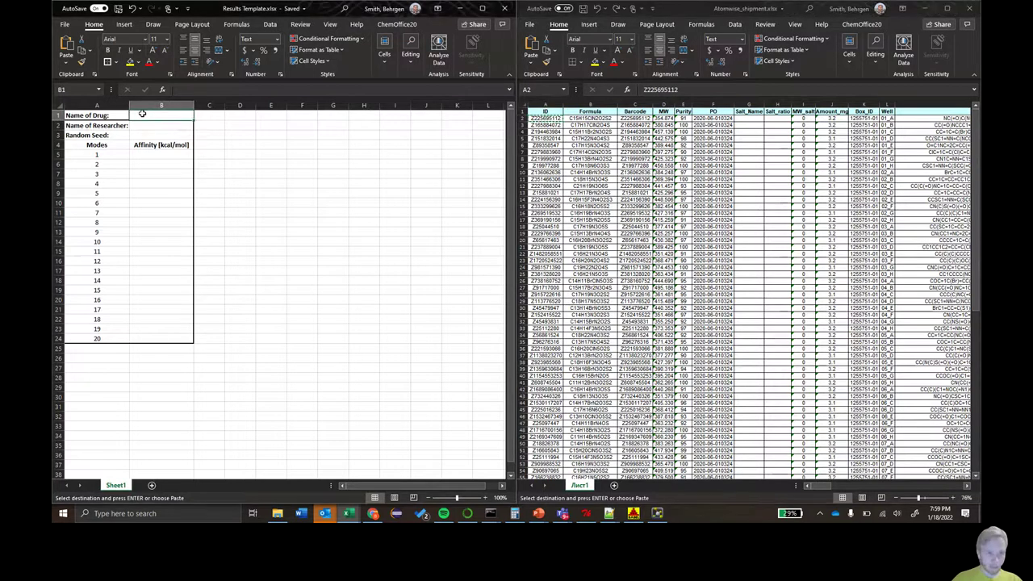
pyautogui.write('Z225695112')
pyautogui.click(279, 161)
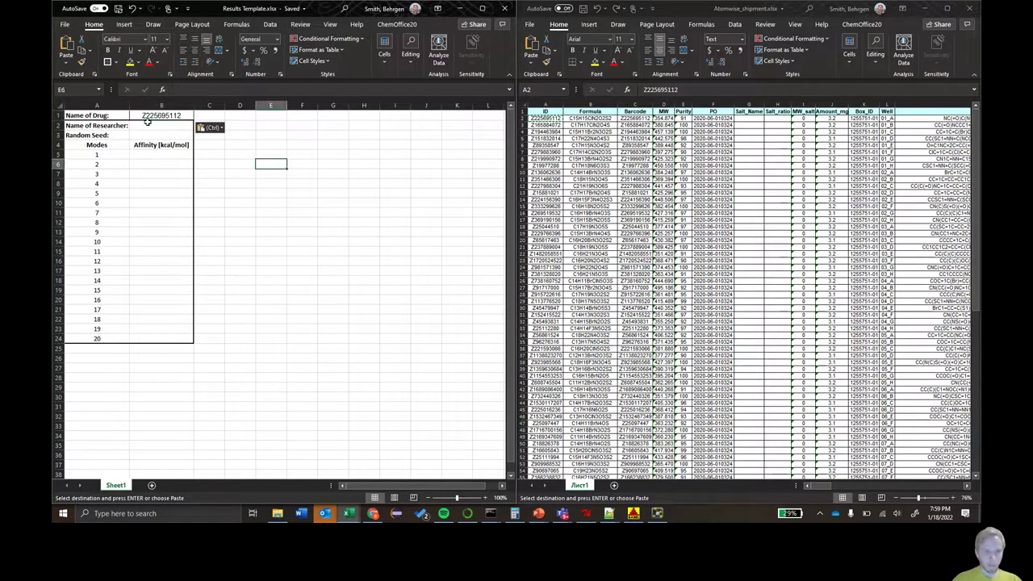
pyautogui.click(153, 126)
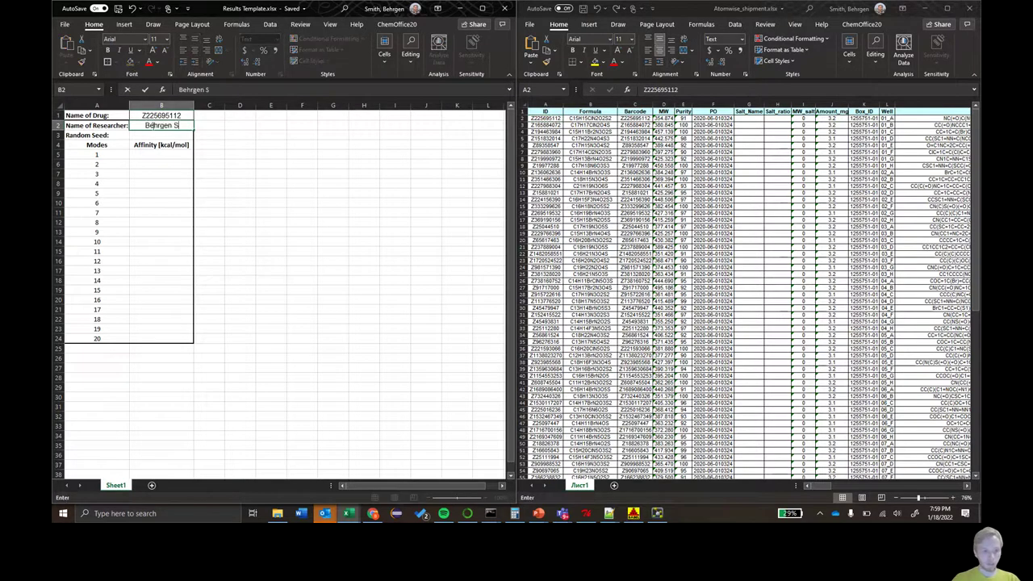
pyautogui.press('Return')
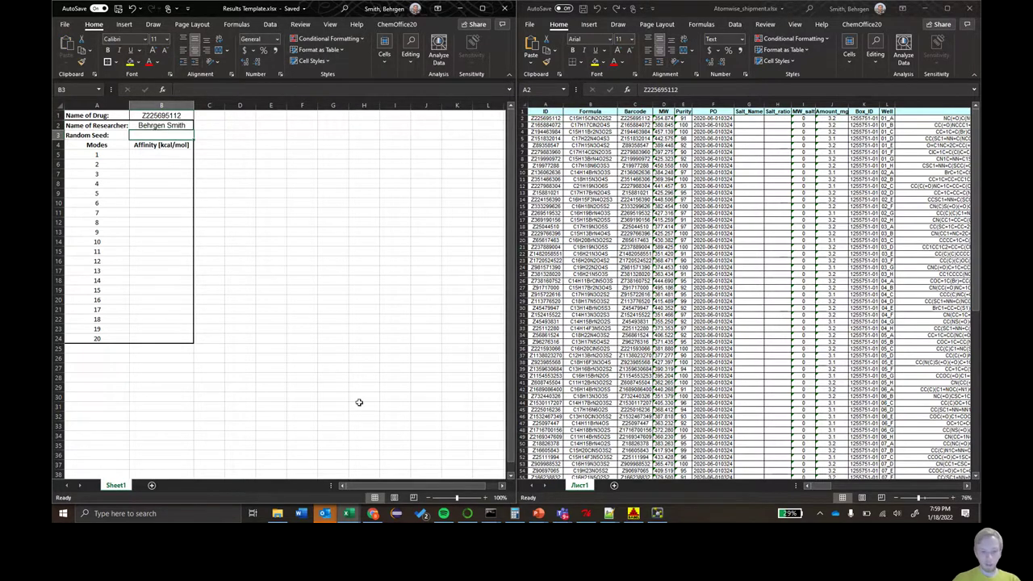
pyautogui.click(279, 514)
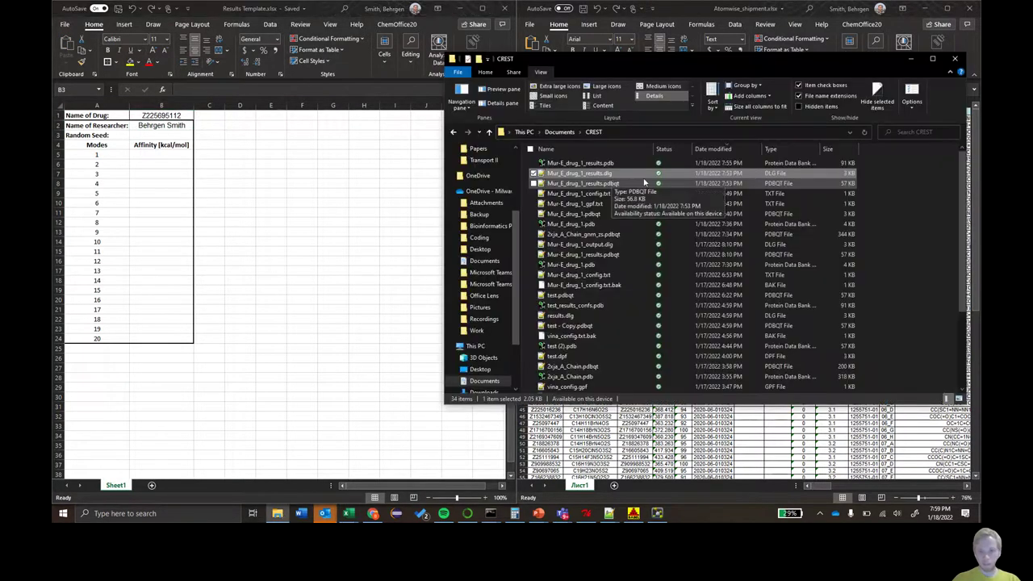
pyautogui.doubleClick(637, 179)
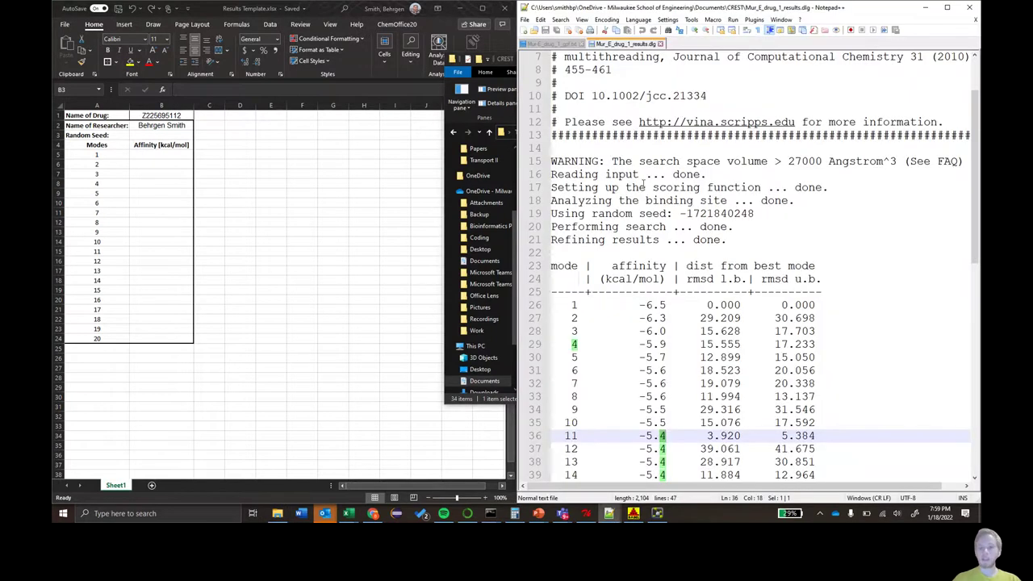
pyautogui.doubleClick(694, 213)
pyautogui.click(181, 134)
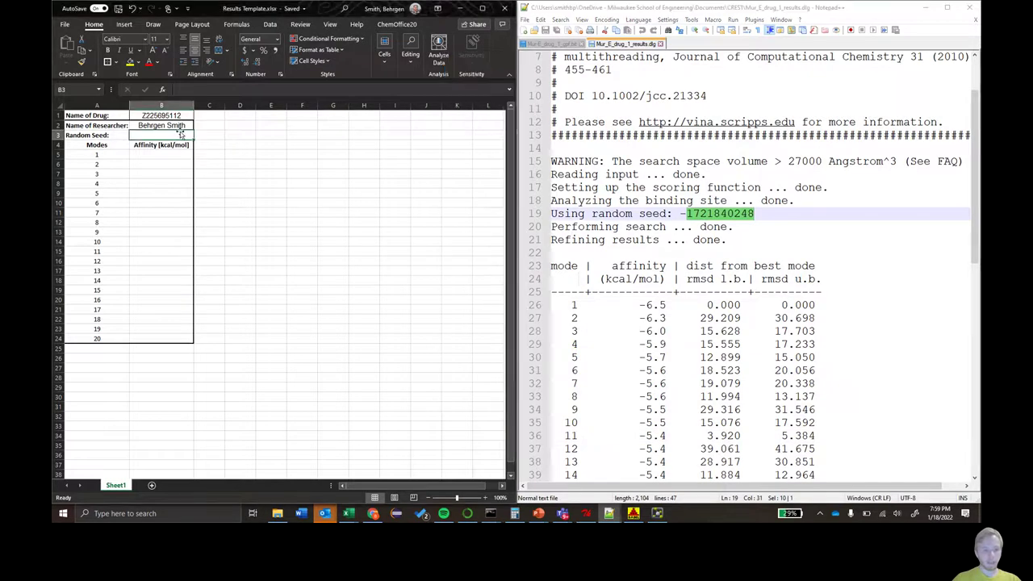
pyautogui.write('-')
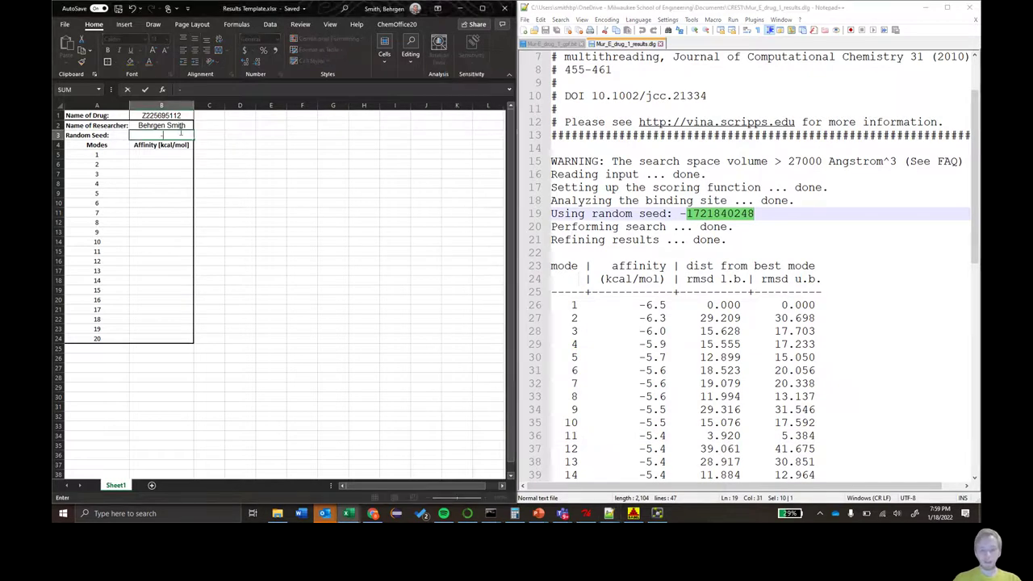
pyautogui.write('17218')
pyautogui.moveTo(680, 214); pyautogui.dragTo(762, 214)
pyautogui.hotkey('ctrl', 'c')
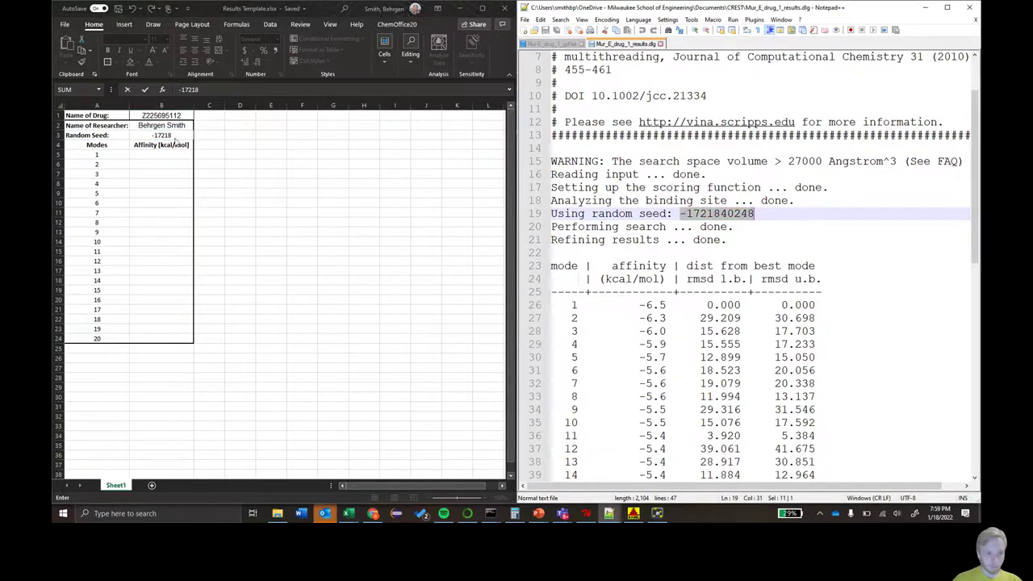
pyautogui.click(172, 128)
pyautogui.click(232, 135)
pyautogui.click(161, 134)
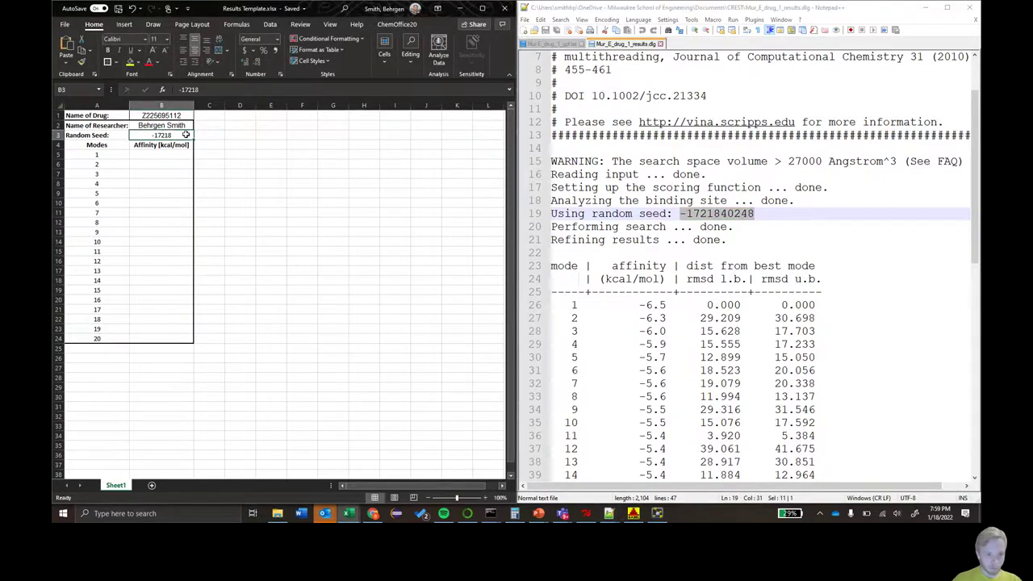
pyautogui.hotkey('ctrl', 'v')
pyautogui.click(258, 205)
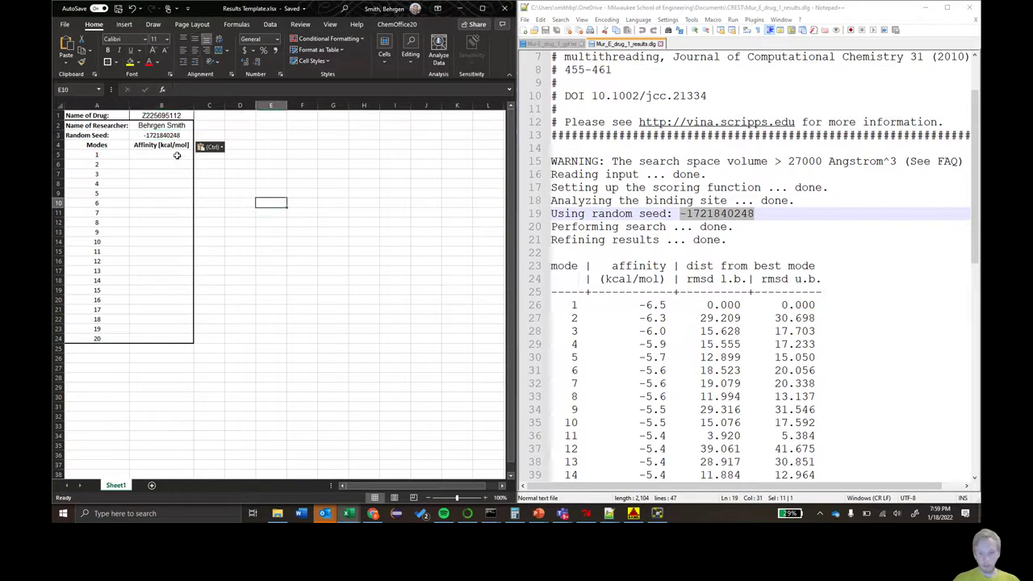
# Enter affinities -6.5 and -6.3 for modes 1 and 2 and a first mode 3 value.
pyautogui.click(177, 155)
pyautogui.write('-6.5')
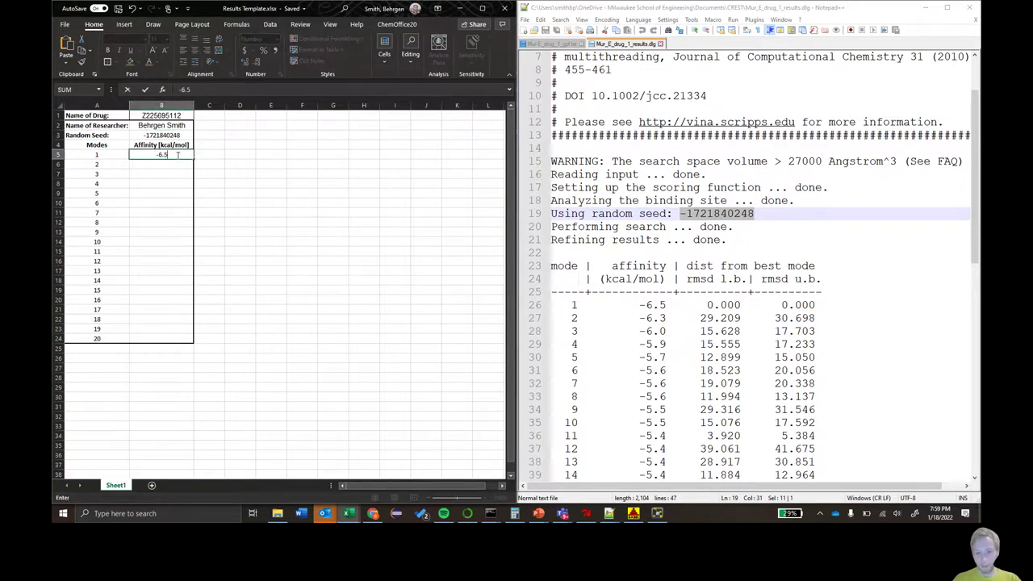
pyautogui.press('Return')
pyautogui.write('-6.3')
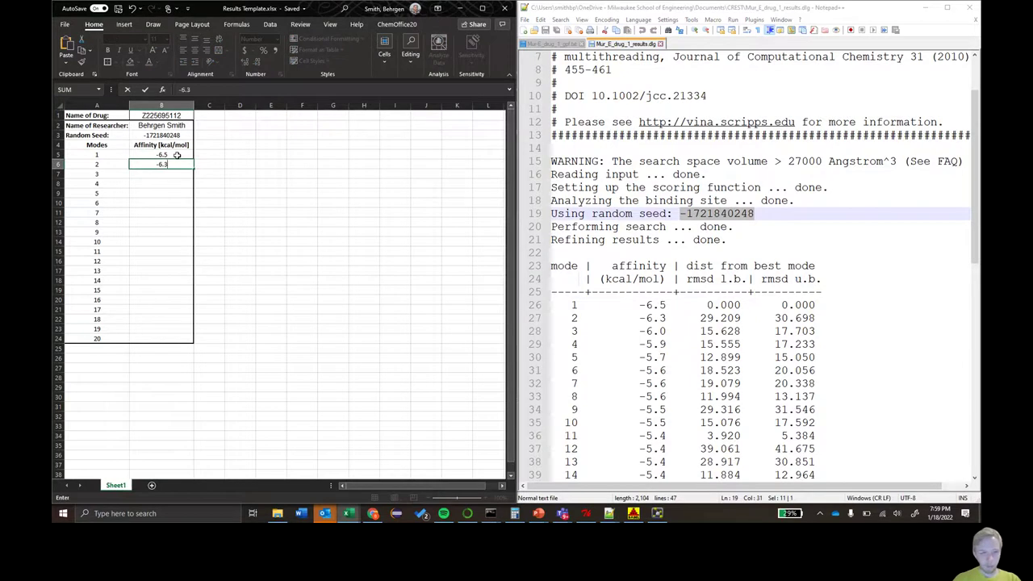
pyautogui.press('Return')
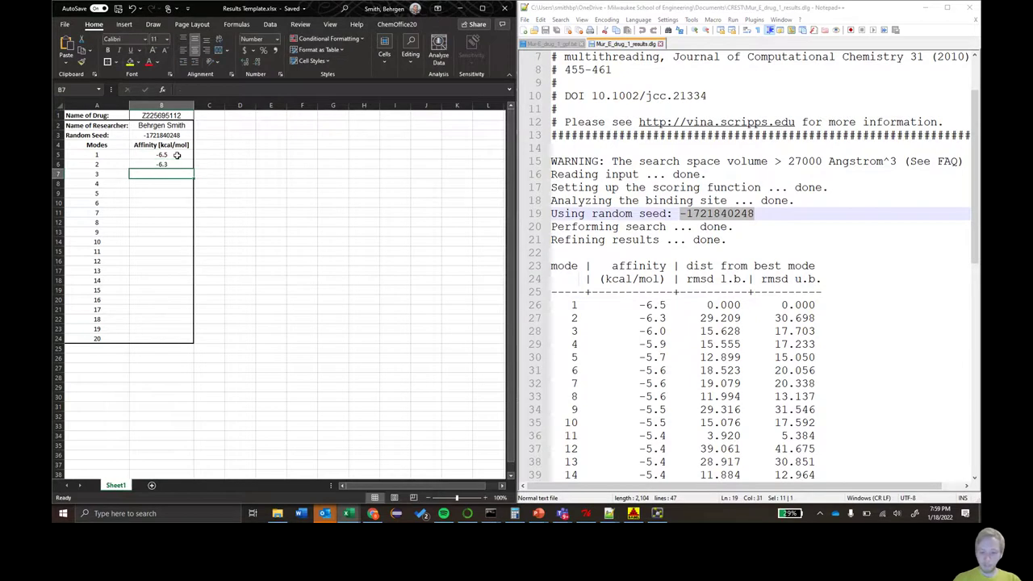
pyautogui.write('-')
pyautogui.write('0.6')
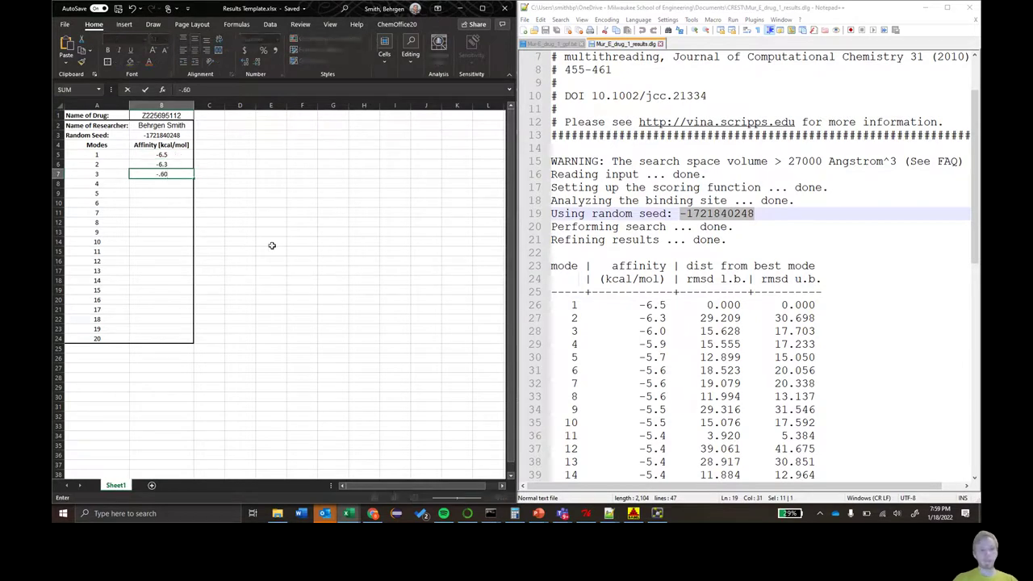
pyautogui.click(274, 261)
# Correct the mode 3 affinity in B7 to -6.0.
pyautogui.doubleClick(168, 174)
pyautogui.press('BackSpace')
pyautogui.press('BackSpace')
pyautogui.write('6.0')
pyautogui.press('Return')
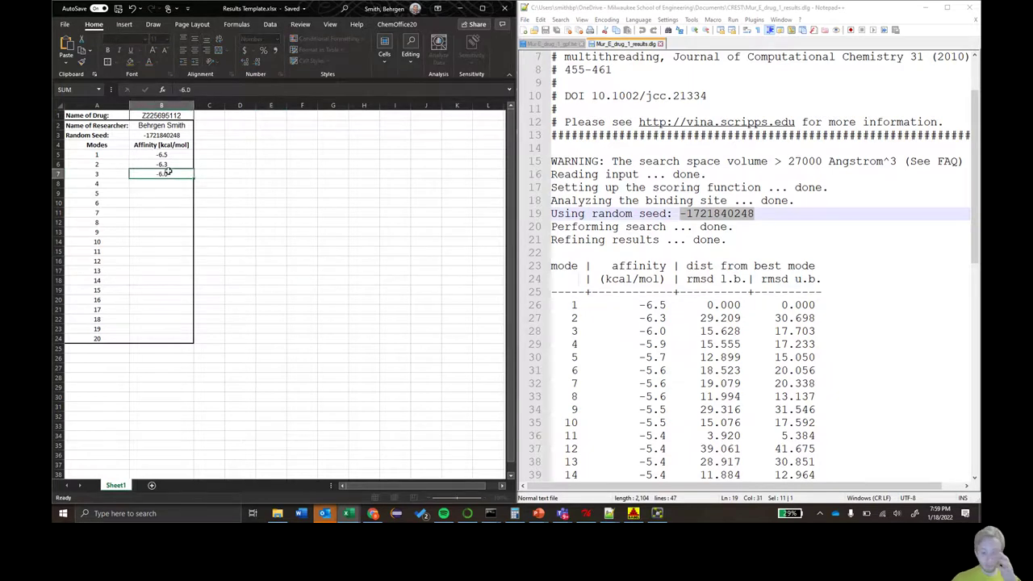
pyautogui.click(238, 194)
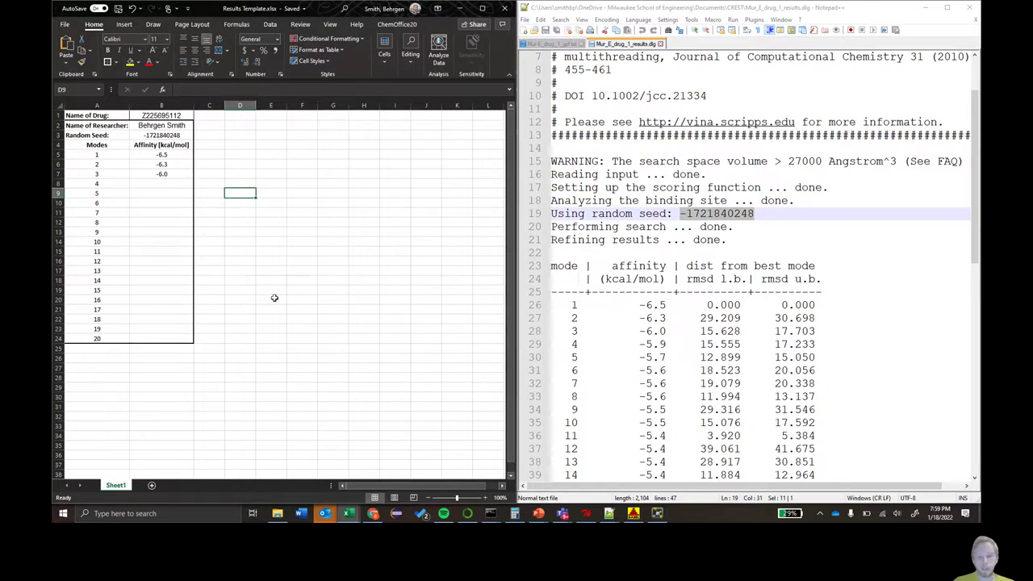
pyautogui.click(292, 318)
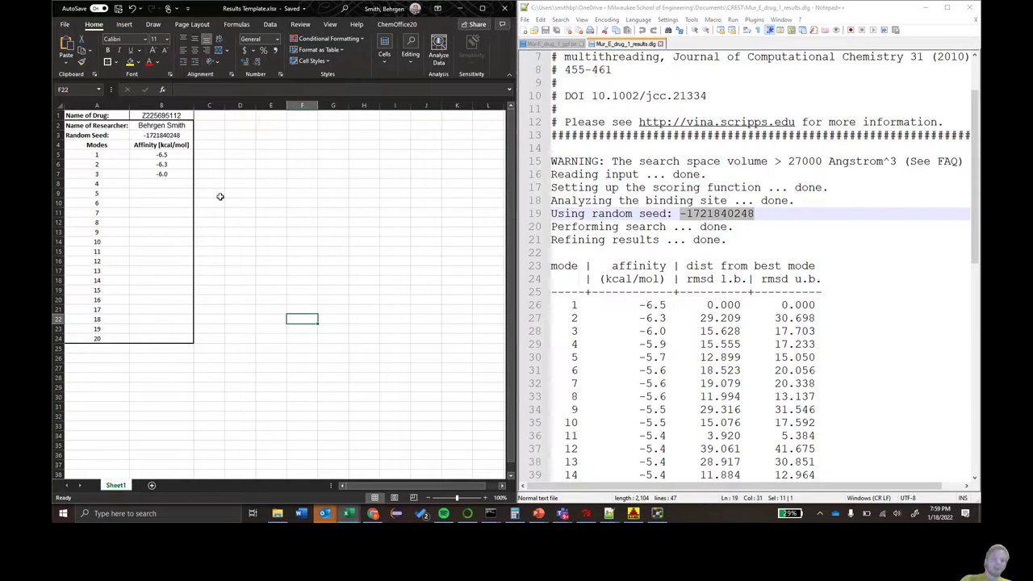
pyautogui.click(467, 8)
# Maximize the PyMOL window and the CREST folder window.
pyautogui.click(375, 121)
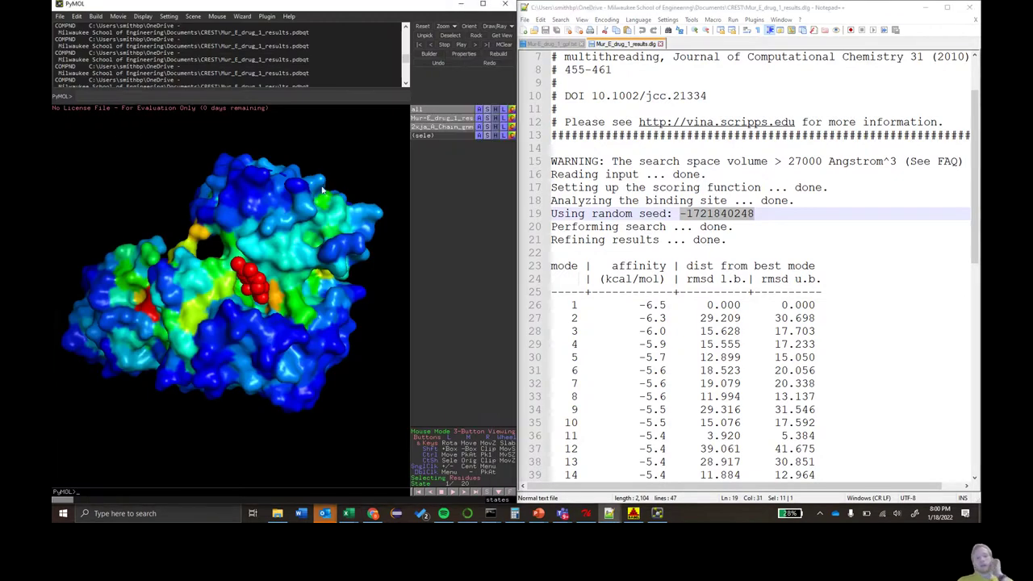
pyautogui.click(489, 4)
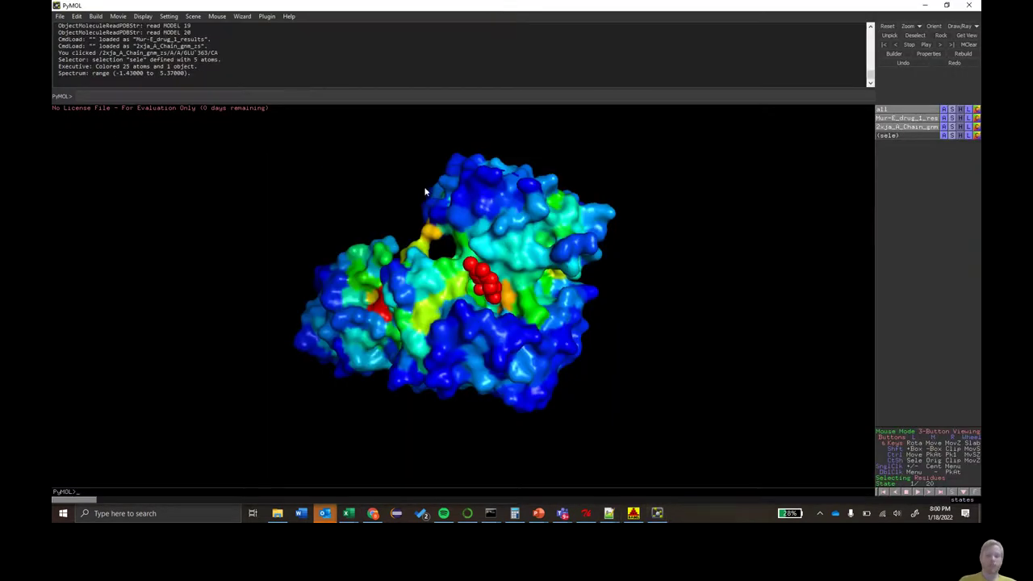
pyautogui.click(277, 513)
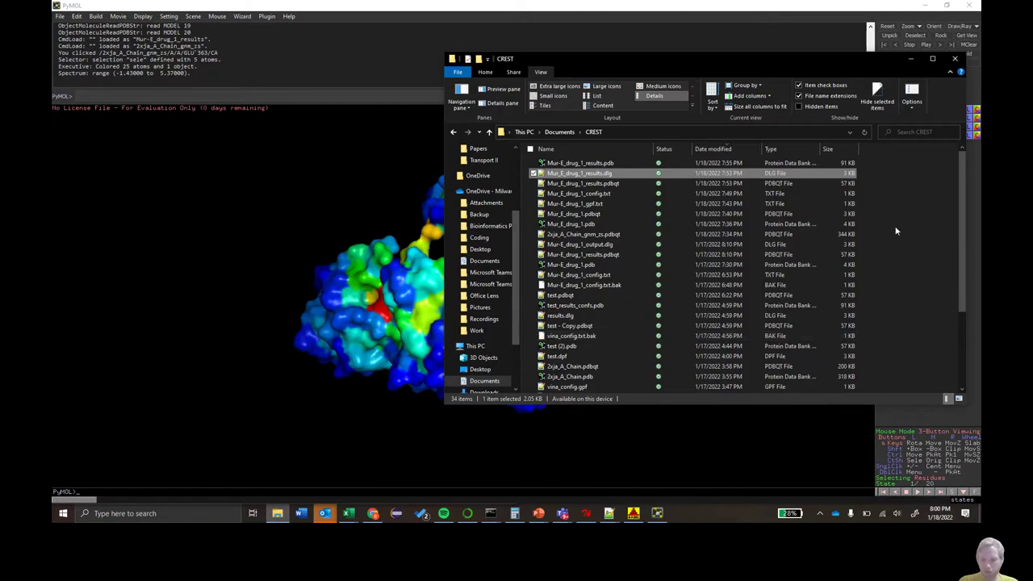
pyautogui.click(931, 58)
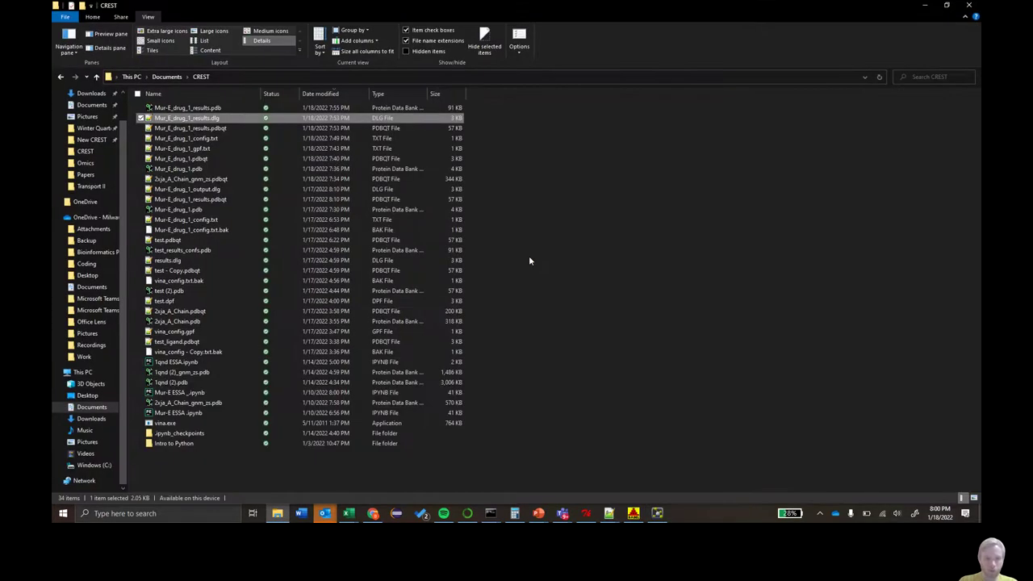
pyautogui.click(567, 284)
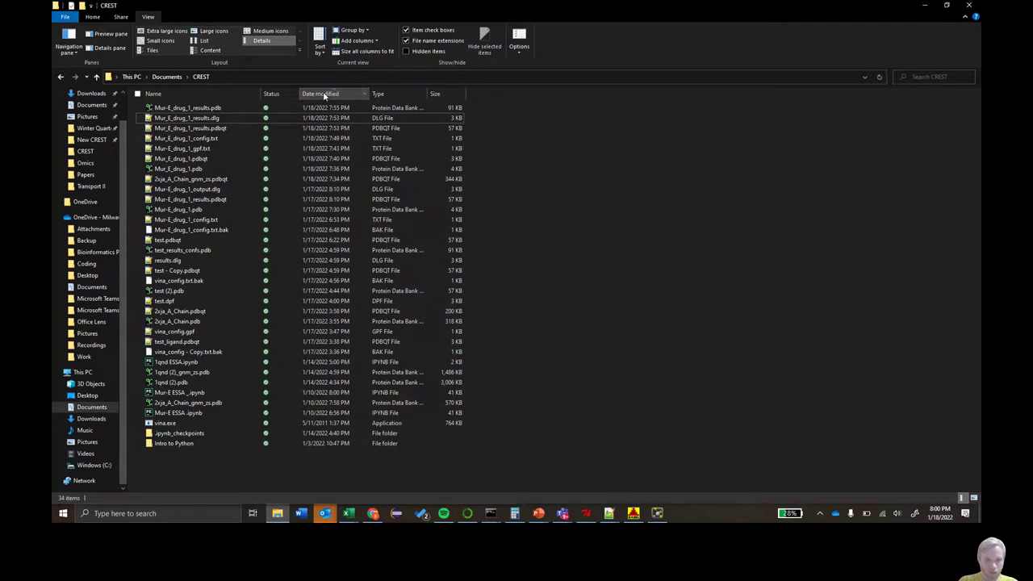
# Sort the CREST files by name and add a new folder with Ctrl+Shift+N.
pyautogui.click(343, 94)
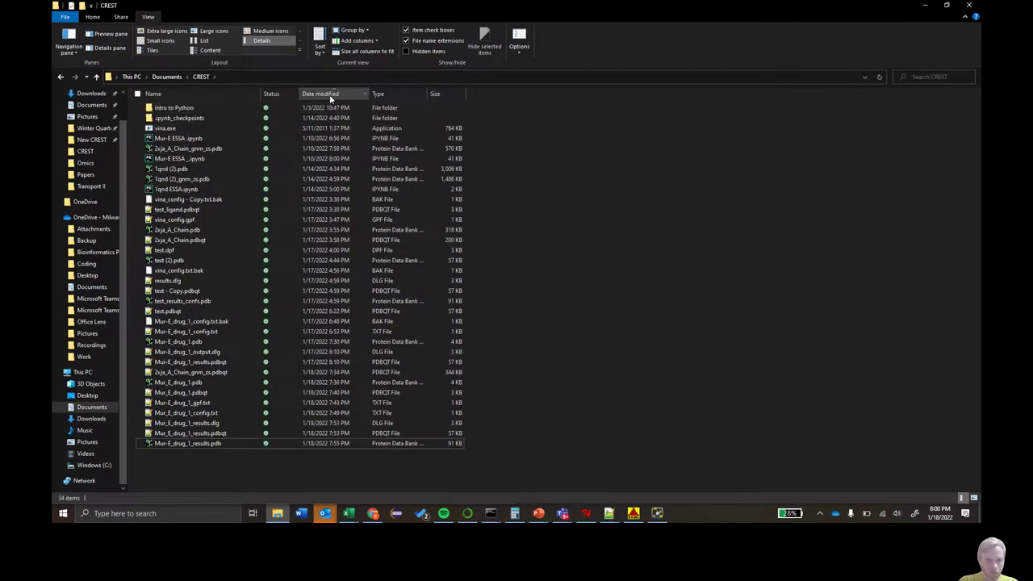
pyautogui.click(325, 95)
pyautogui.click(231, 95)
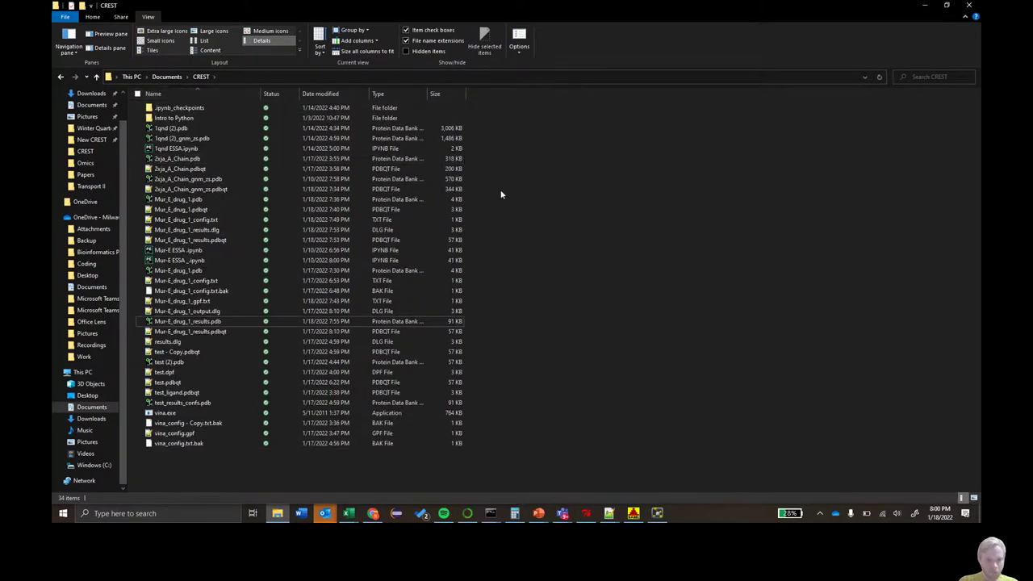
pyautogui.hotkey('ctrl', 'shift', 'n')
# Name the new folder Docking Results, open it, and create a PDB Results subfolder.
pyautogui.write('Docking Resu')
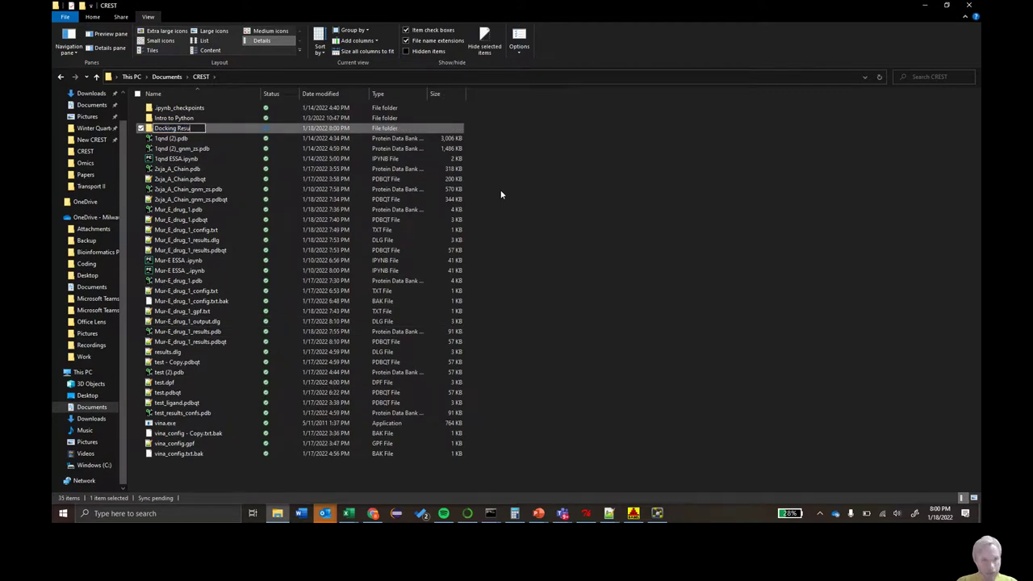
pyautogui.write('lts')
pyautogui.press('Return')
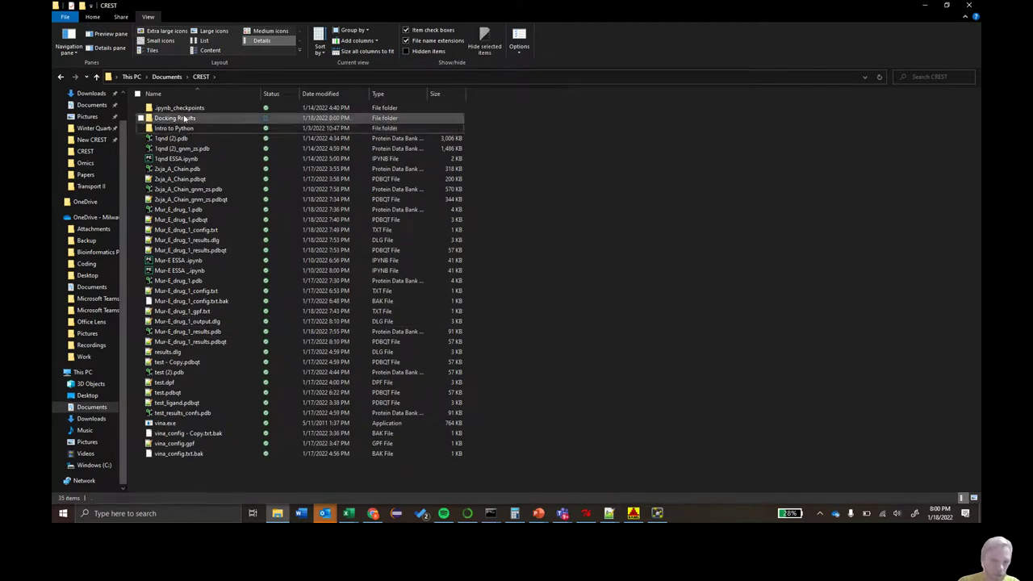
pyautogui.press('Return')
pyautogui.hotkey('ctrl', 'shift', 'n')
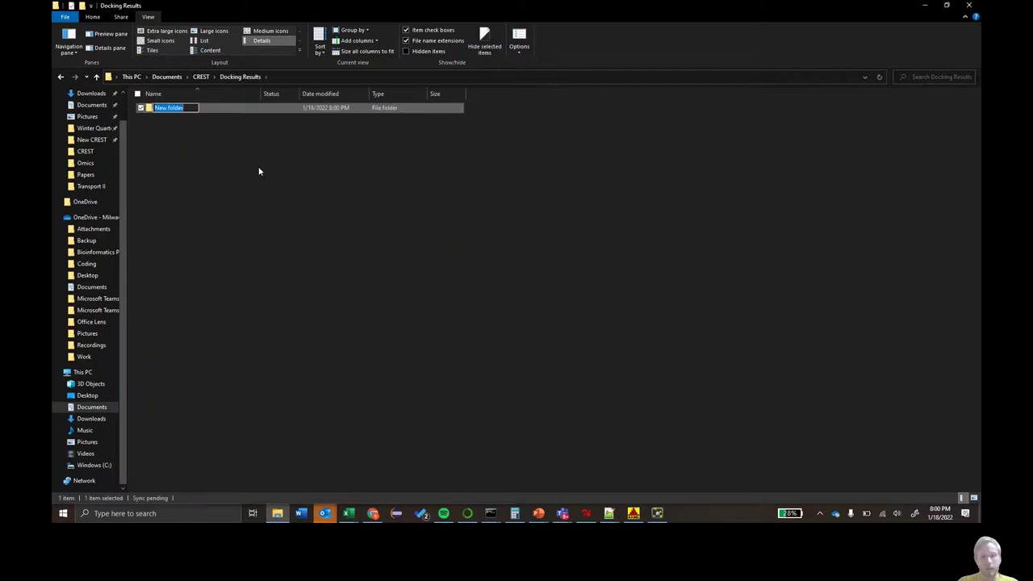
pyautogui.write('PDBQT')
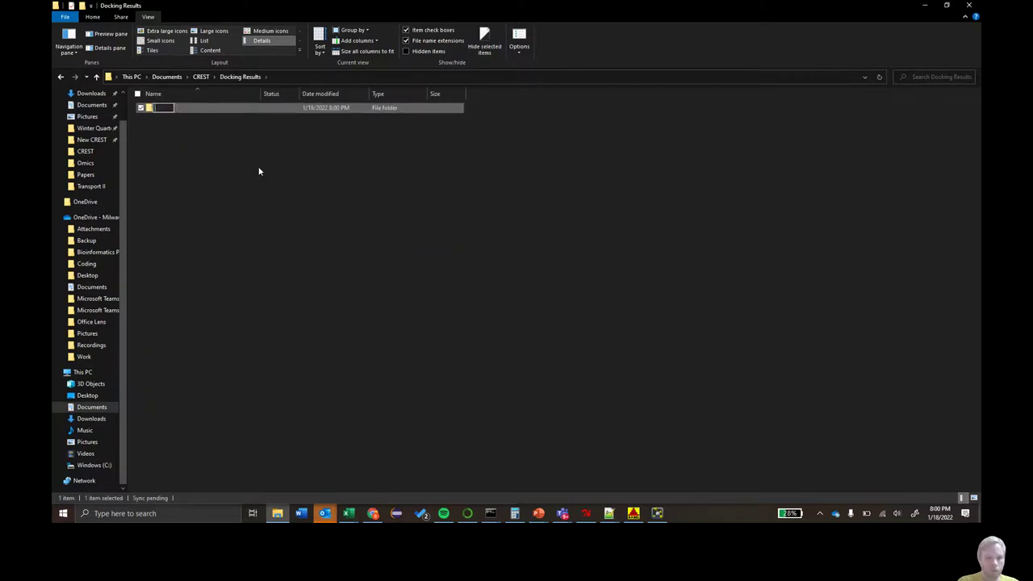
pyautogui.press('BackSpace')
pyautogui.press('BackSpace')
pyautogui.press('BackSpace')
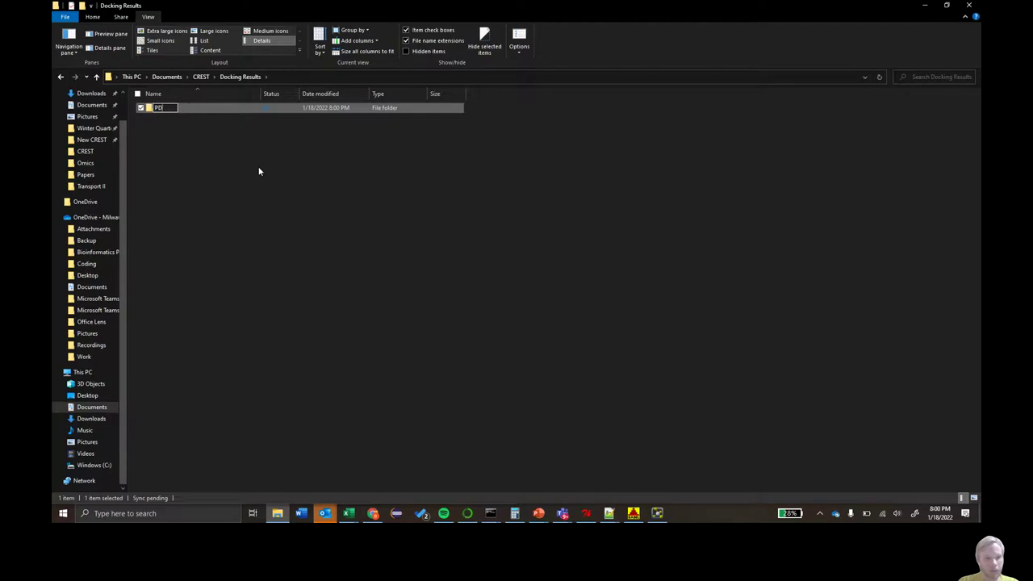
pyautogui.write('B Resu')
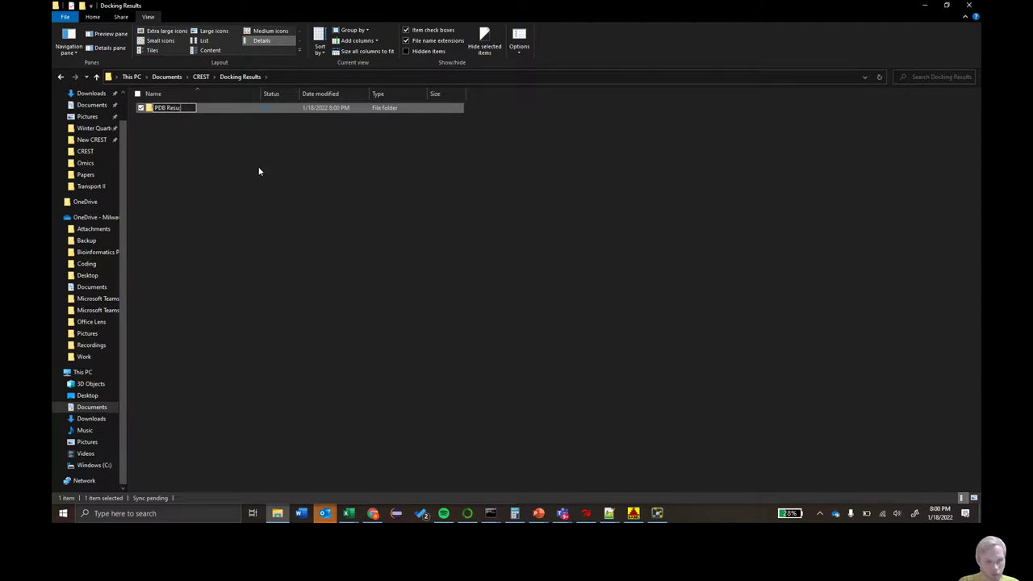
pyautogui.write('lts')
pyautogui.click(259, 171)
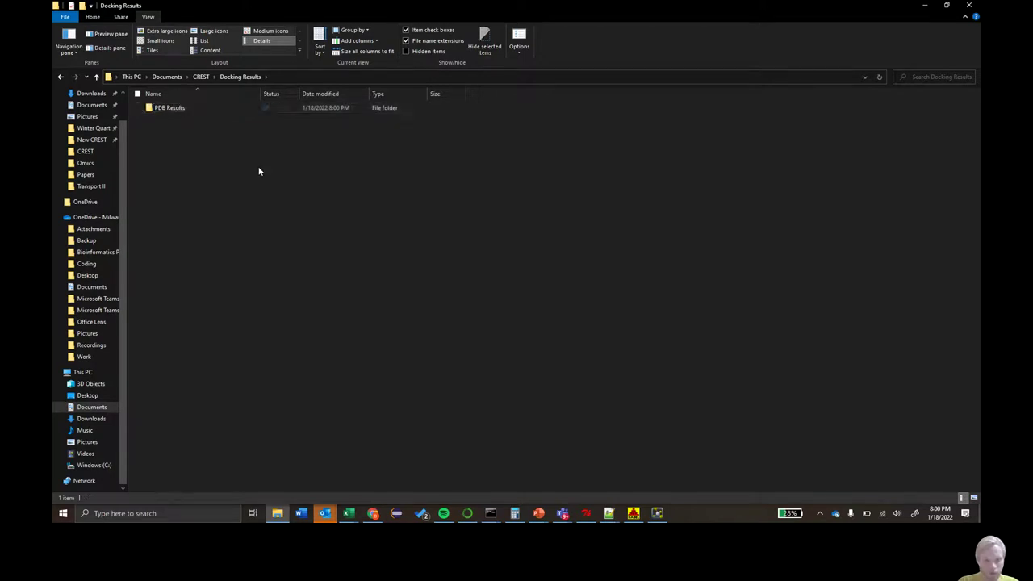
# Add PDBQT Results, DLG Files and Config Files subfolders to Docking Results.
pyautogui.hotkey('ctrl', 'shift', 'n')
pyautogui.write('PDBQT Results')
pyautogui.press('Return')
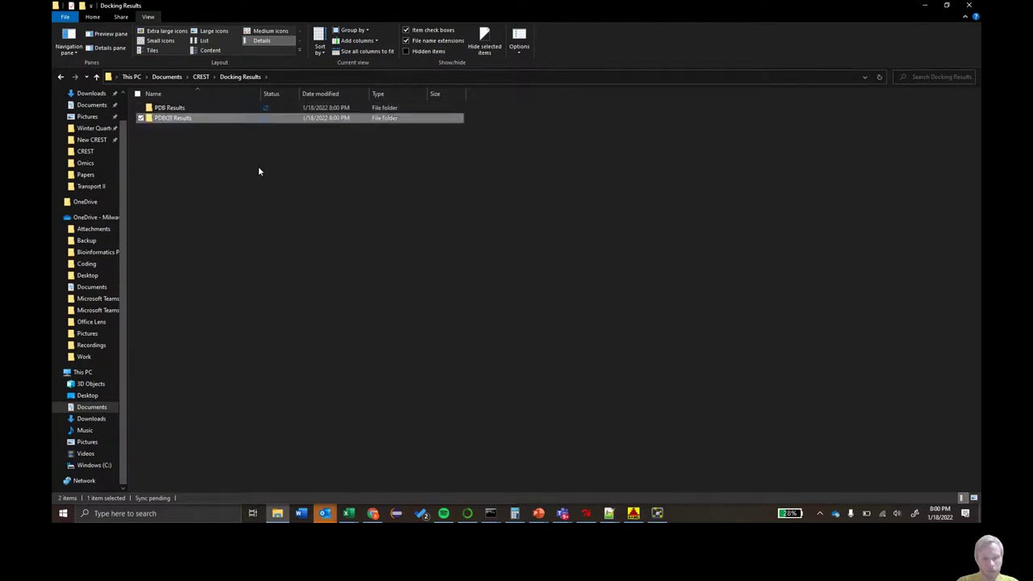
pyautogui.hotkey('ctrl', 'shift', 'n')
pyautogui.write('DLG')
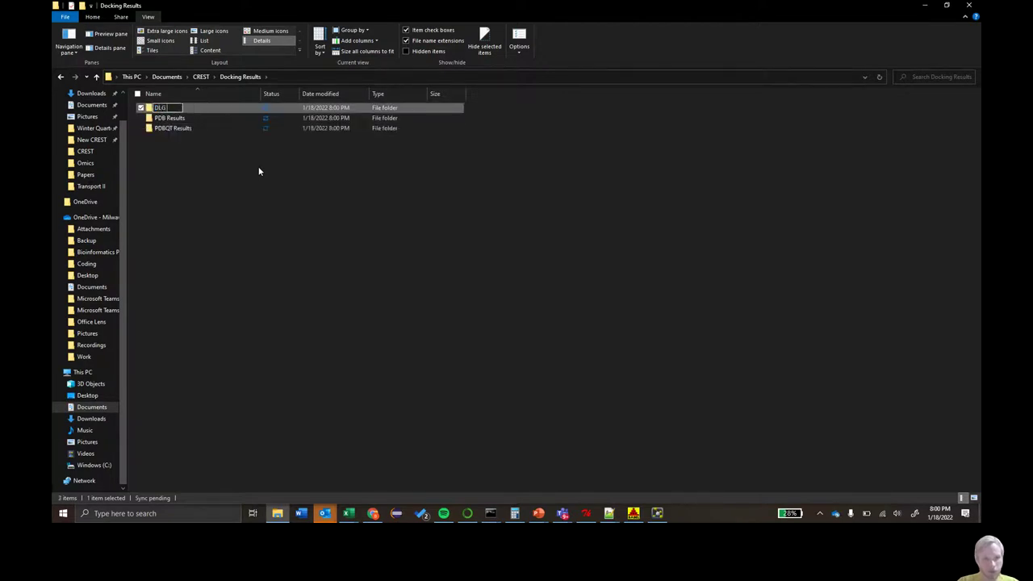
pyautogui.write(' Files')
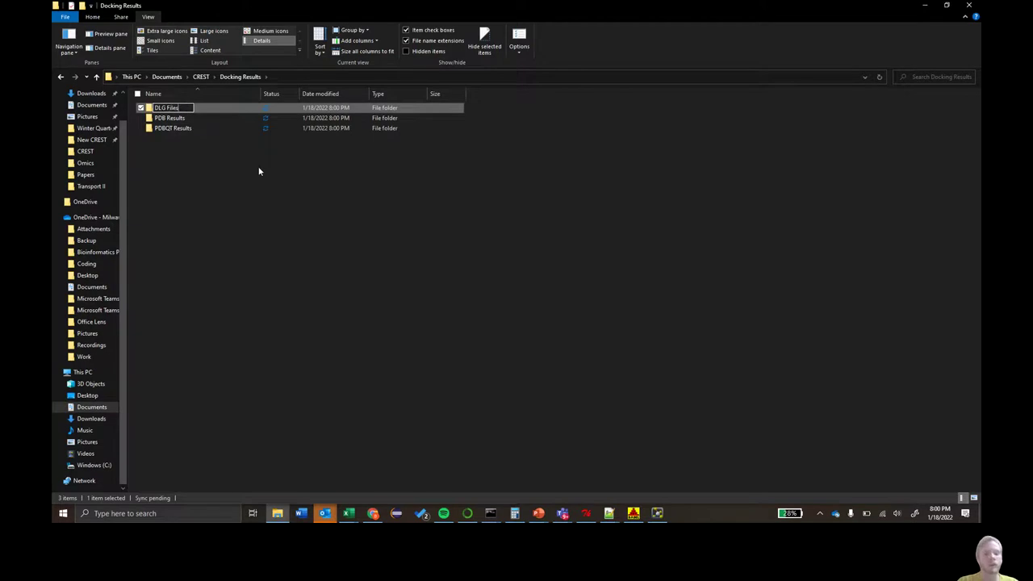
pyautogui.press('Return')
pyautogui.hotkey('ctrl', 'shift', 'n')
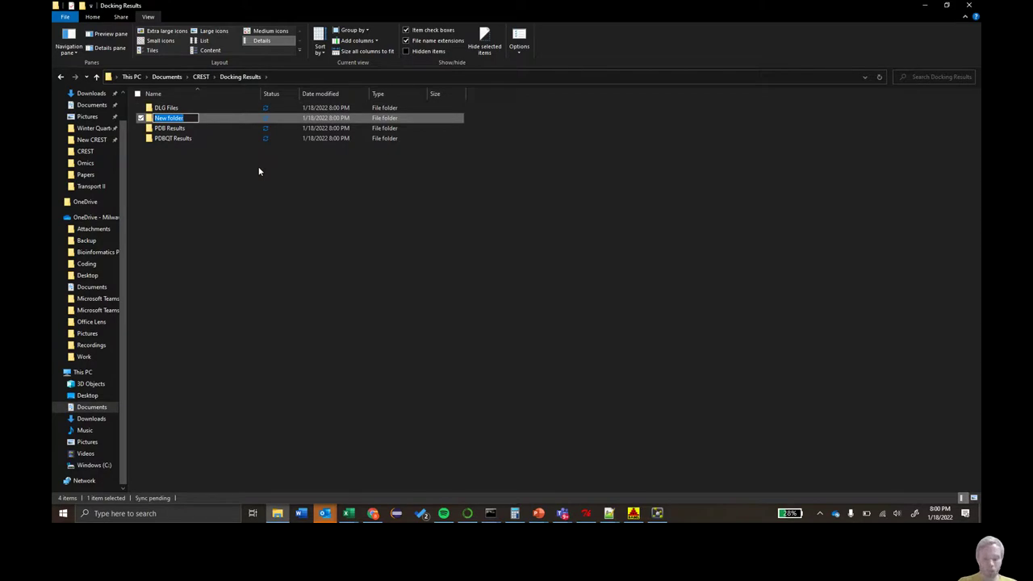
pyautogui.write('Co')
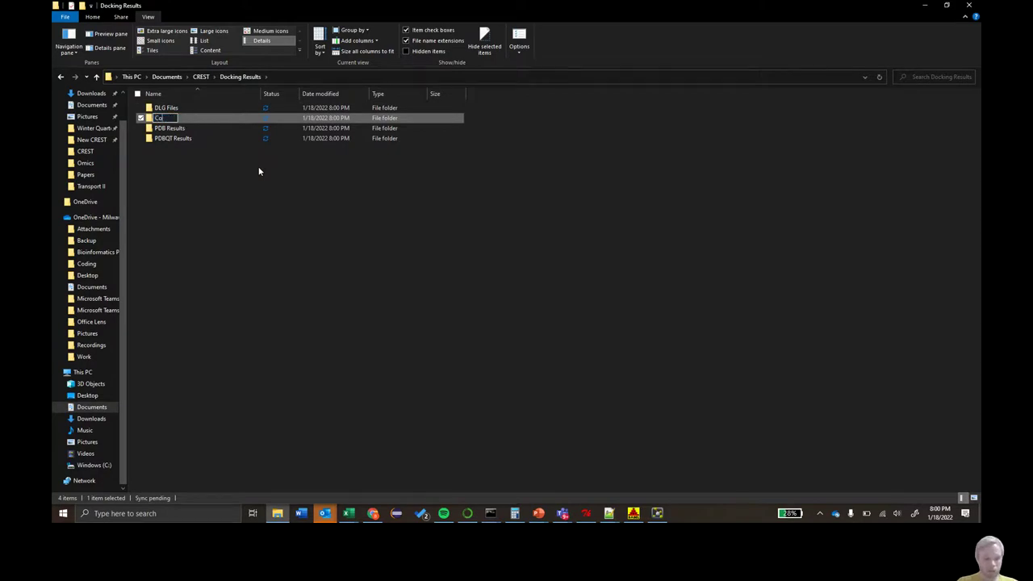
pyautogui.write('nfig Files')
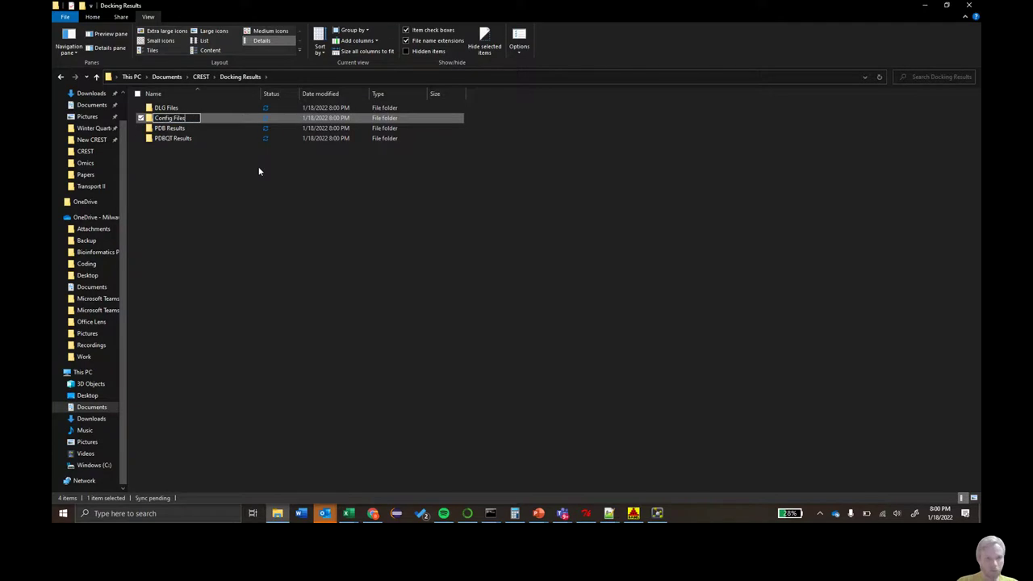
pyautogui.click(258, 171)
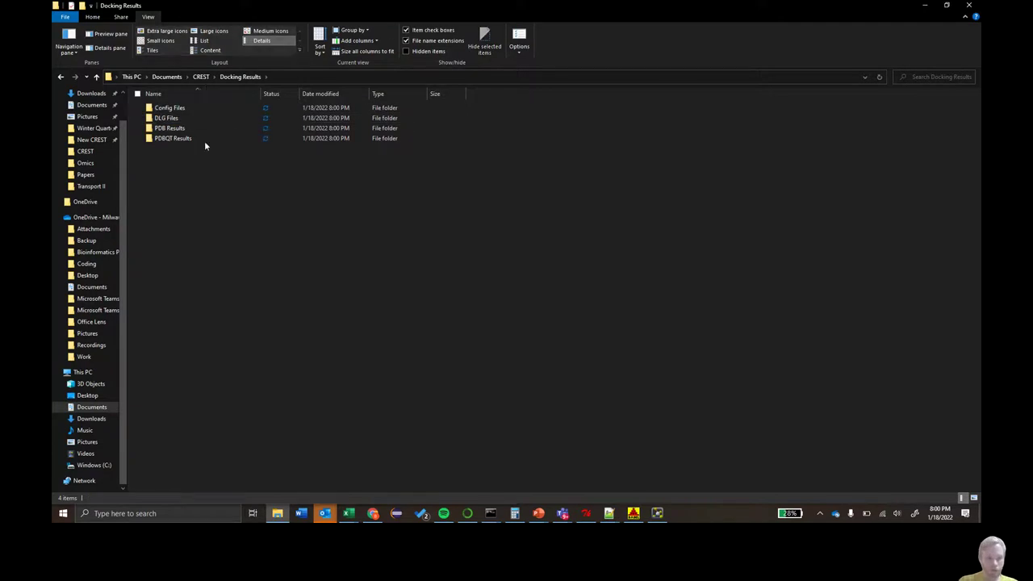
# Open a second Docking Results window snapped to the right half of the screen.
pyautogui.hotkey('ctrl', 'n')
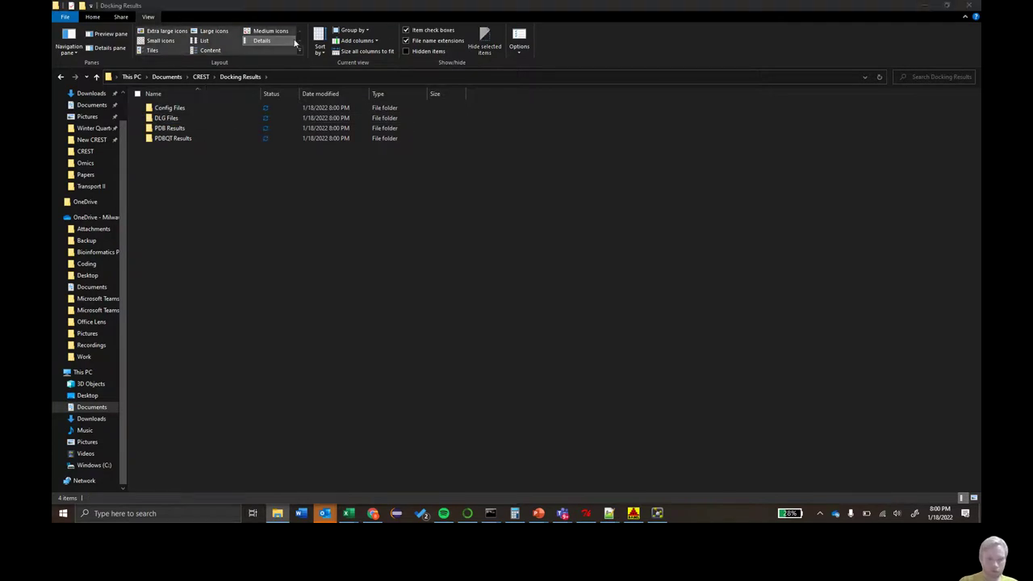
pyautogui.press('End')
pyautogui.press('super+Right')
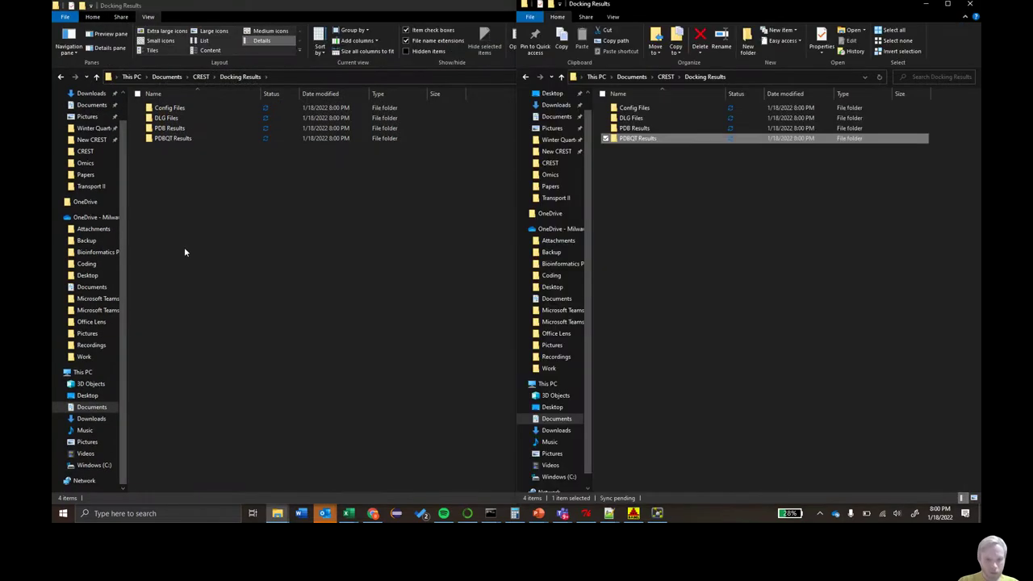
# Snap the first window left, go up to CREST, and sort by Date modified.
pyautogui.click(184, 251)
pyautogui.press('super+Left')
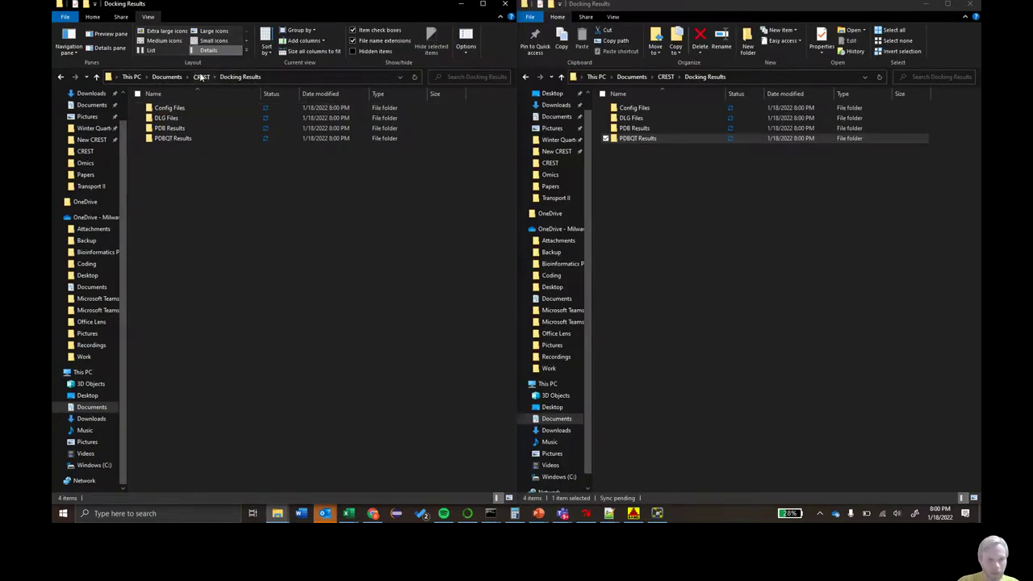
pyautogui.click(201, 77)
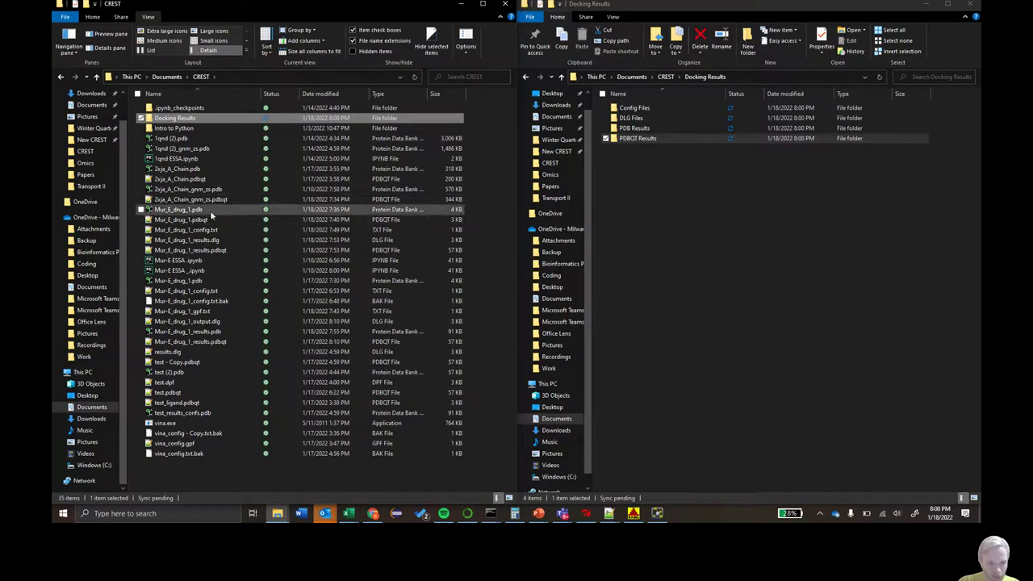
pyautogui.moveTo(209, 211); pyautogui.dragTo(336, 224)
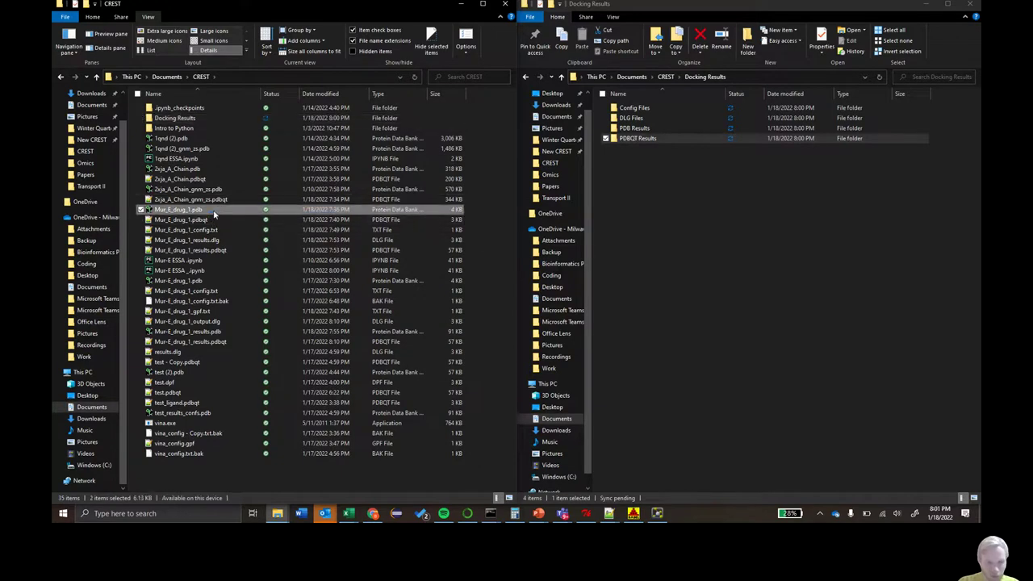
pyautogui.click(212, 212)
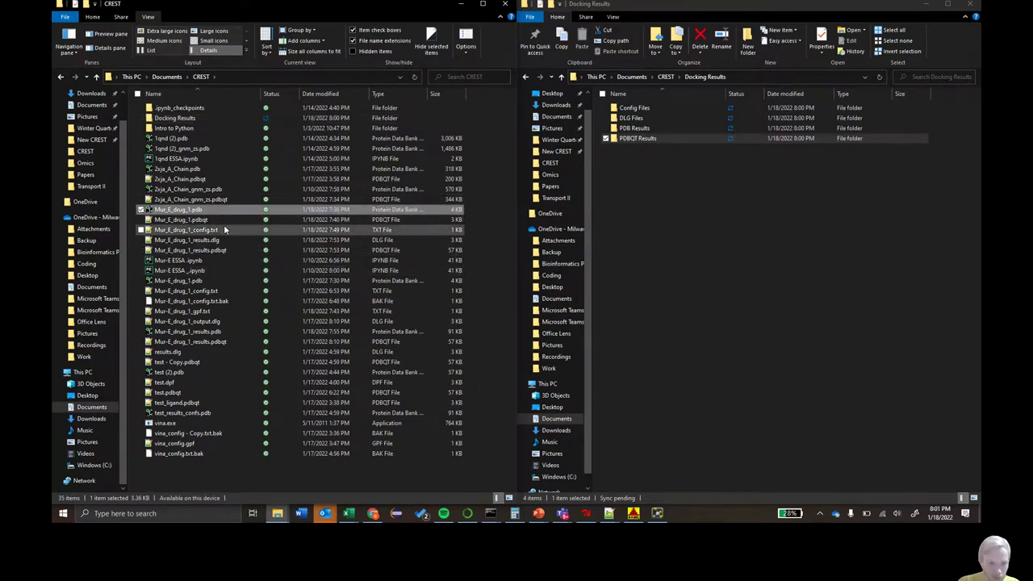
pyautogui.click(327, 94)
# Move the Mur_E_drug_1 .dlg, .pdbqt, config.txt and .pdb files into their matching folders.
pyautogui.click(210, 120)
pyautogui.moveTo(210, 121); pyautogui.dragTo(623, 118)
pyautogui.moveTo(202, 118); pyautogui.dragTo(631, 139)
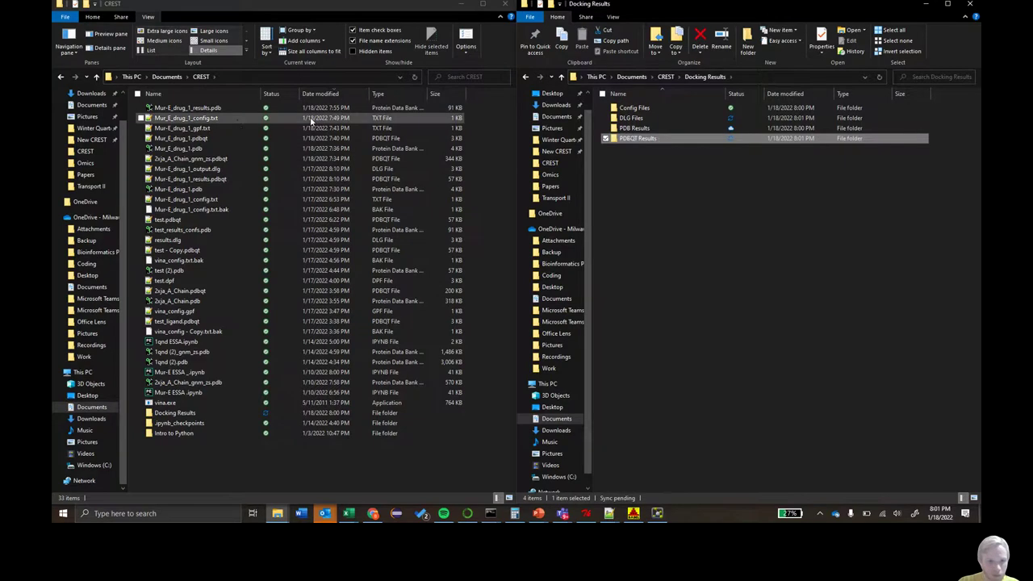
pyautogui.click(230, 118)
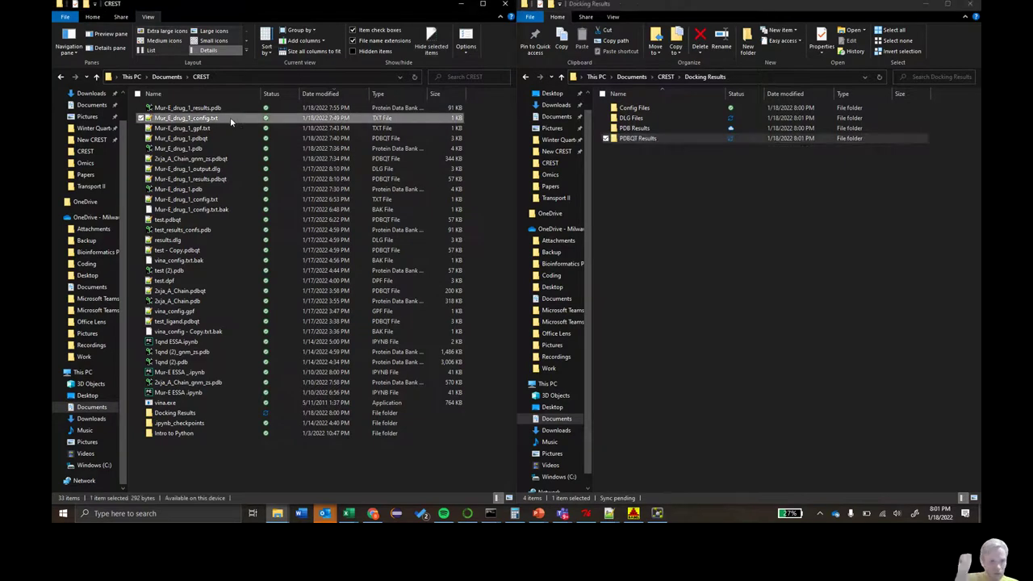
pyautogui.moveTo(230, 120); pyautogui.dragTo(621, 112)
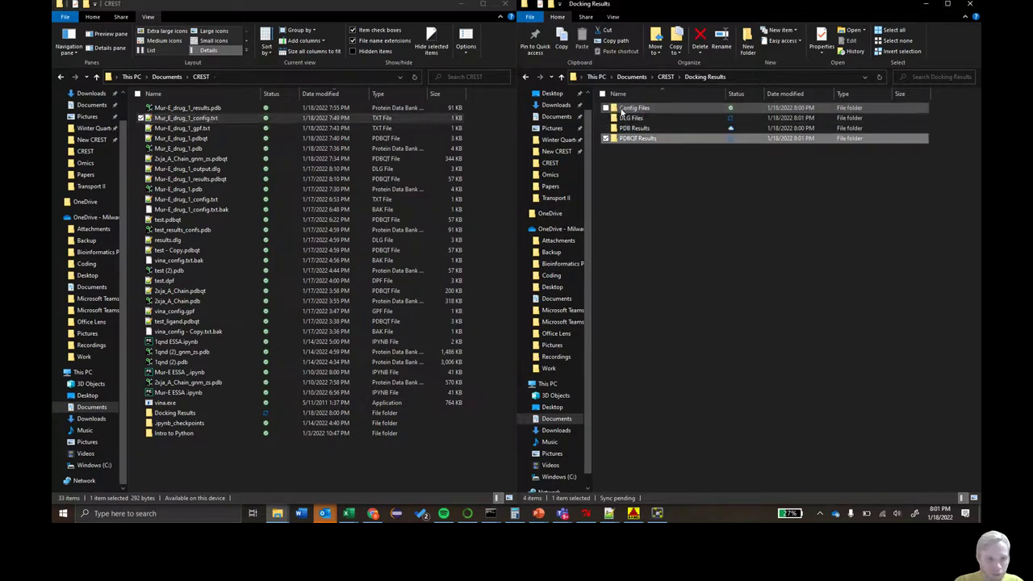
pyautogui.moveTo(230, 107); pyautogui.dragTo(643, 128)
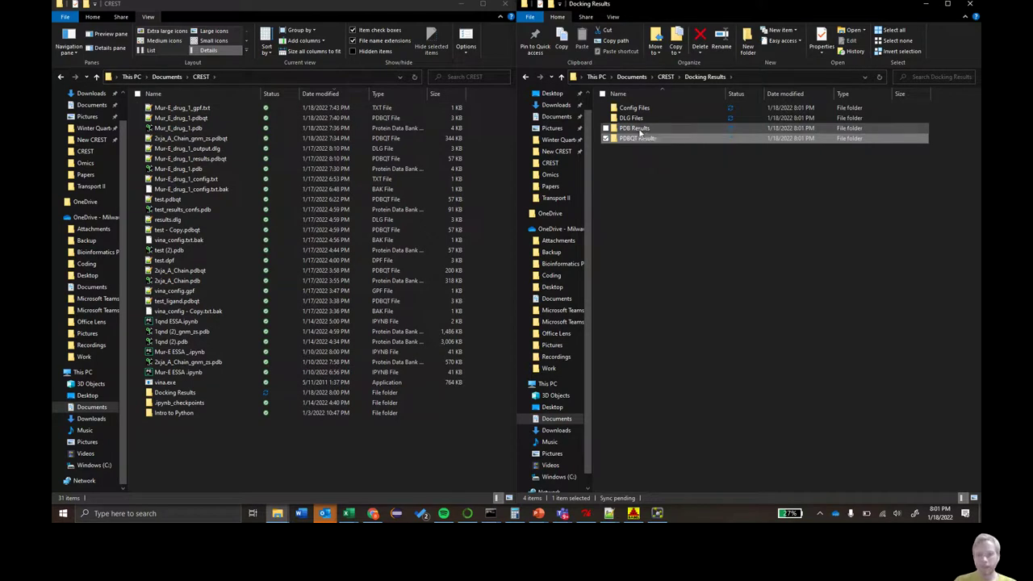
# Check PDB Results, then create a Pymol Sessions folder in Docking Results.
pyautogui.doubleClick(637, 129)
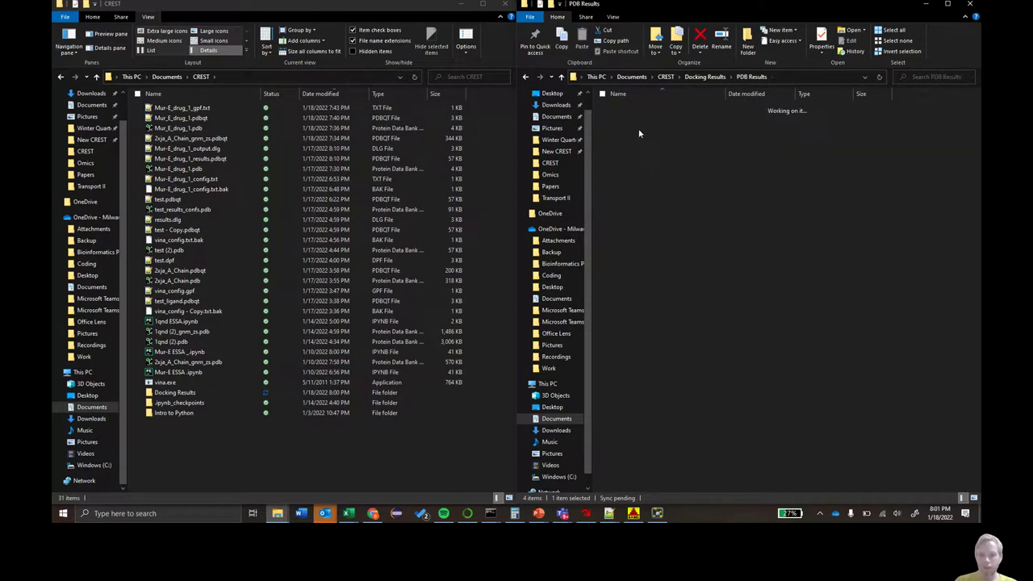
pyautogui.click(524, 75)
pyautogui.click(692, 204)
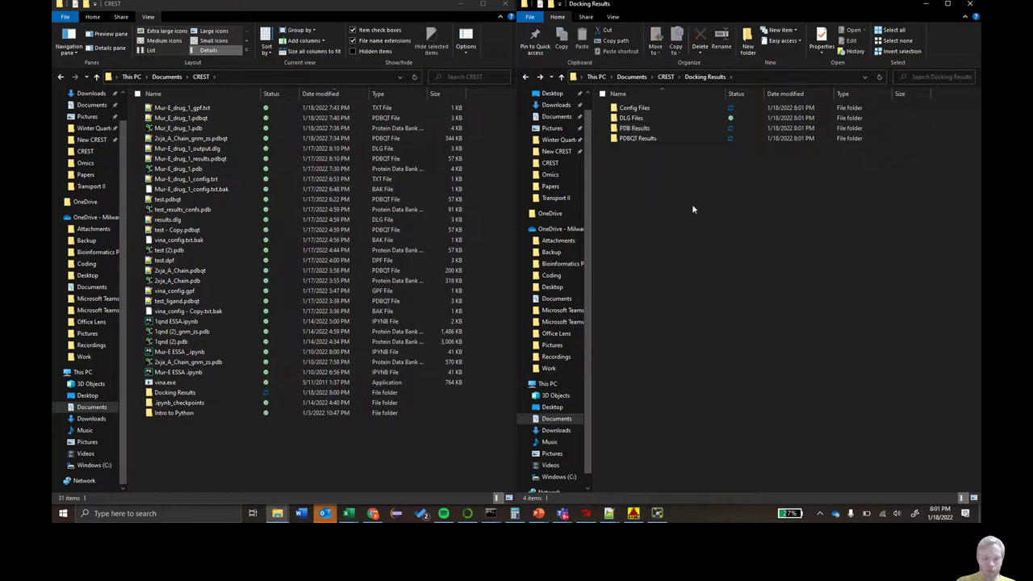
pyautogui.hotkey('ctrl', 'shift', 'n')
pyautogui.write('Py')
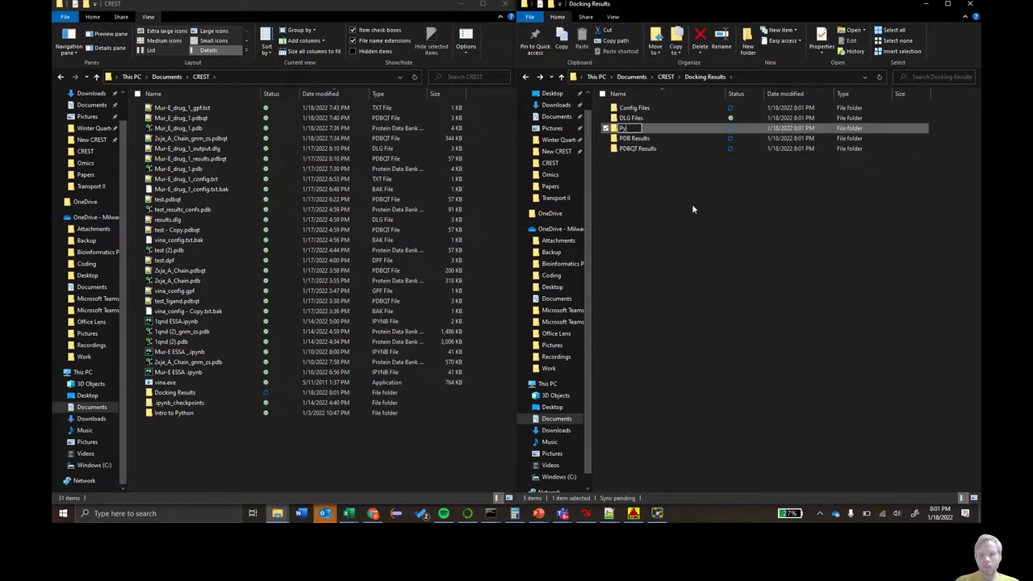
pyautogui.write('mol Sessions')
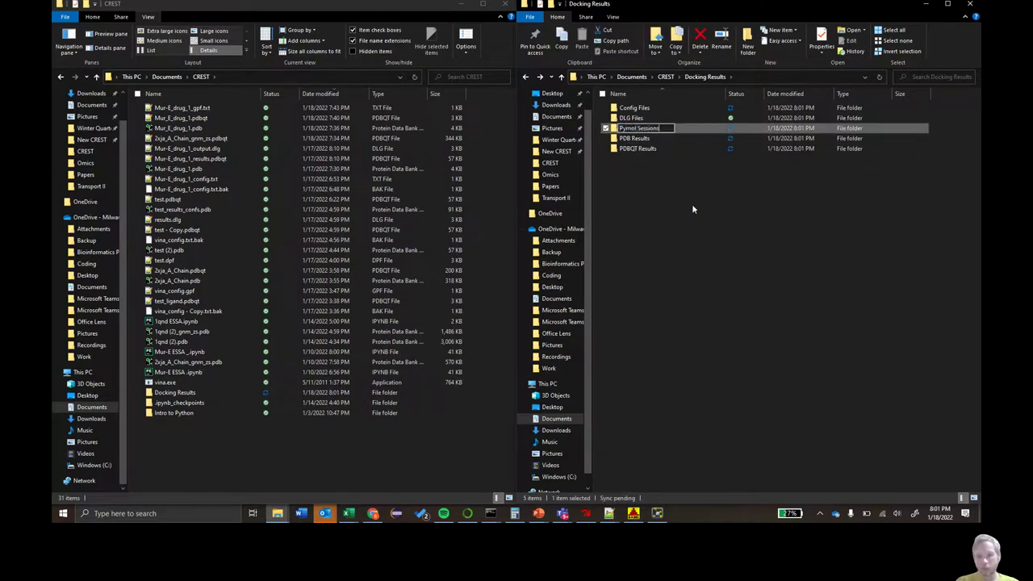
pyautogui.press('Return')
pyautogui.click(506, 165)
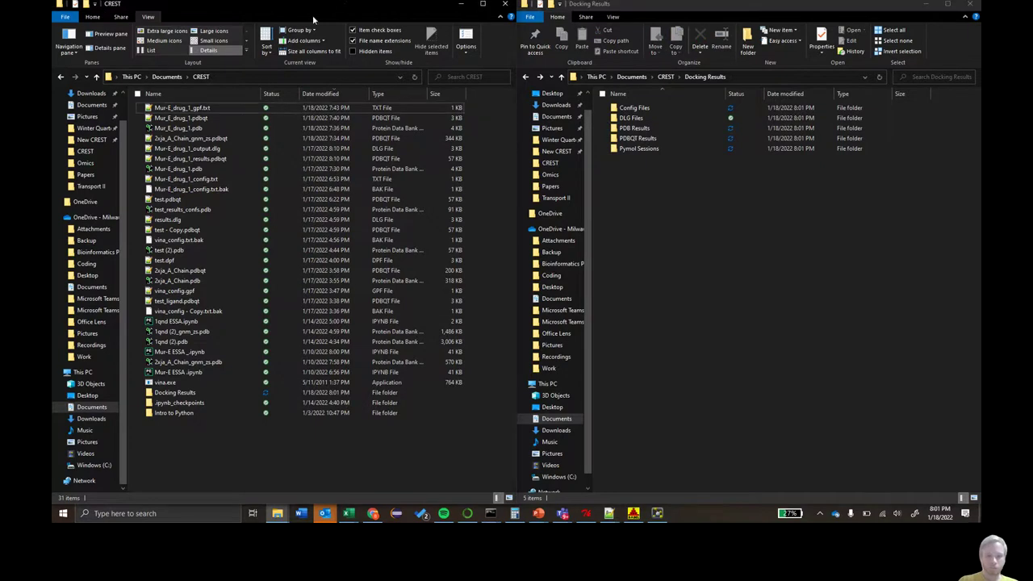
# Minimize Docking Results and close the CREST window to bring PyMOL forward.
pyautogui.click(923, 5)
pyautogui.click(923, 5)
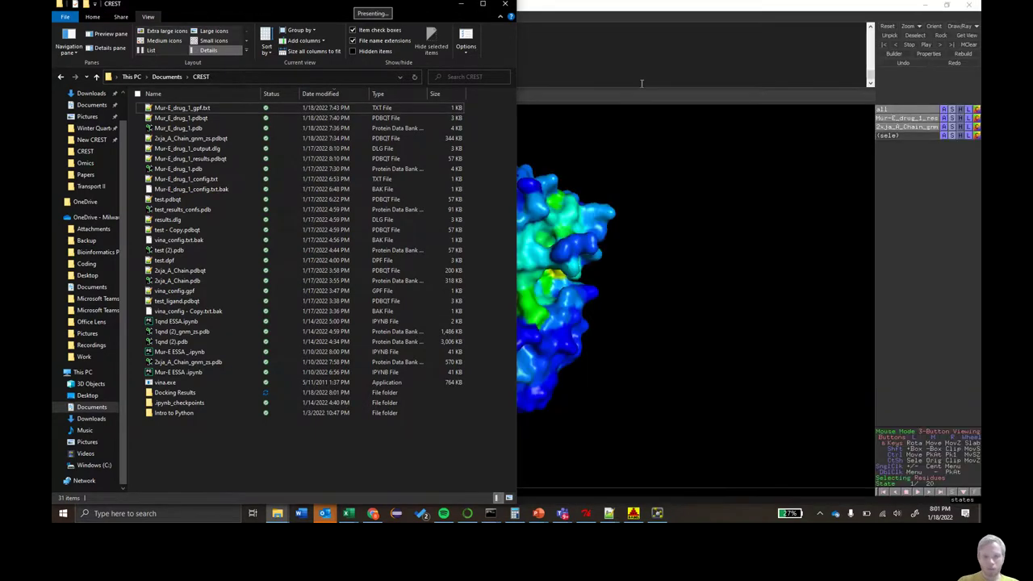
pyautogui.moveTo(295, 12); pyautogui.dragTo(308, 119)
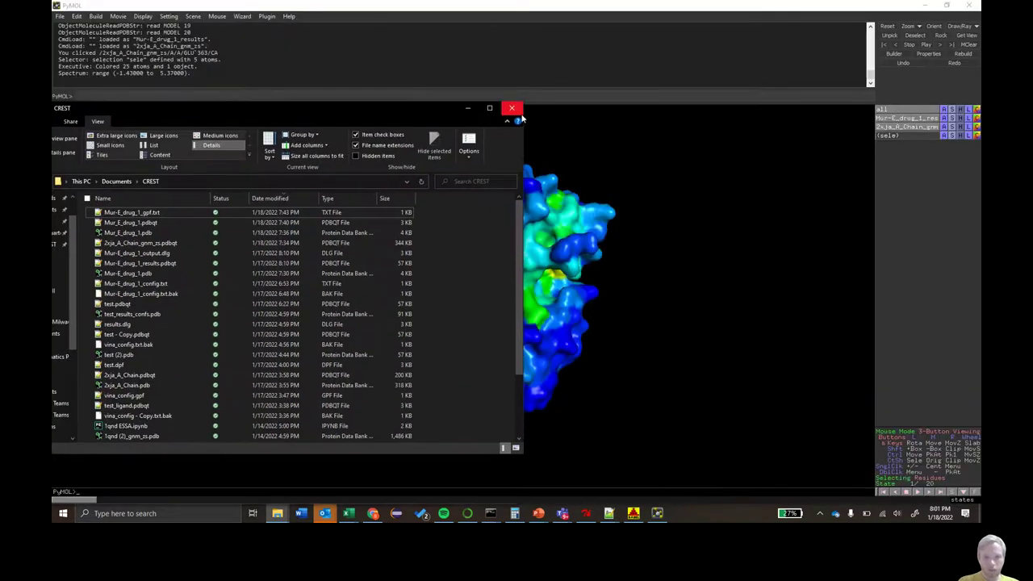
pyautogui.click(512, 108)
# Rotate the spectrum-coloured protein surface to view the red ligand in its pocket.
pyautogui.moveTo(547, 234); pyautogui.dragTo(576, 295)
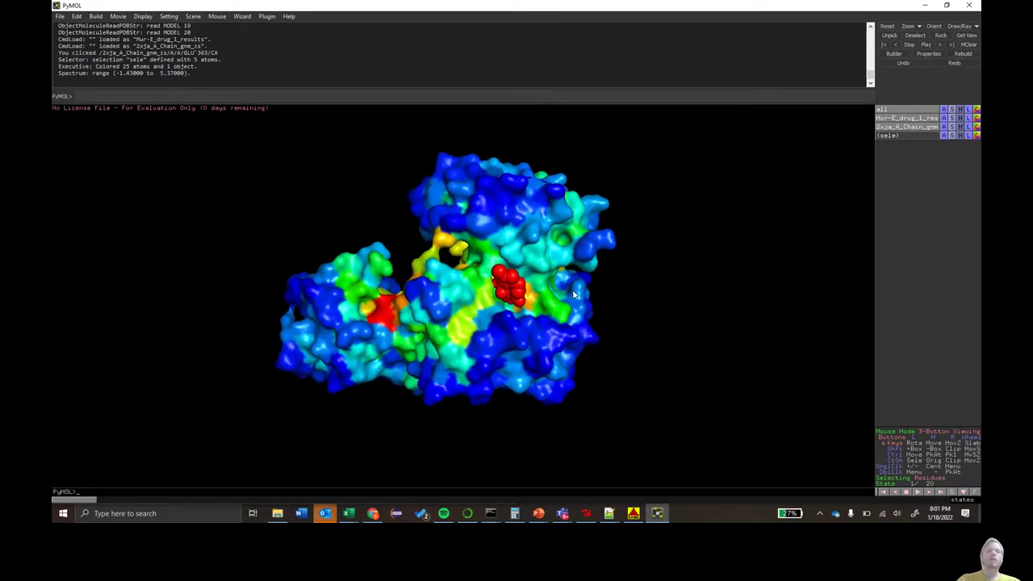
pyautogui.moveTo(486, 148); pyautogui.dragTo(537, 198)
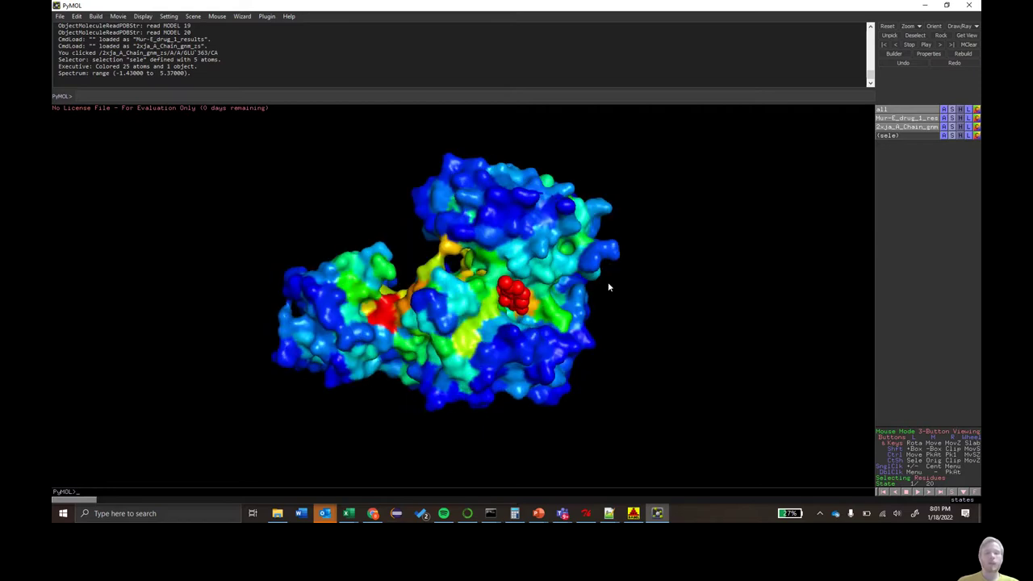
pyautogui.moveTo(612, 248); pyautogui.dragTo(517, 243)
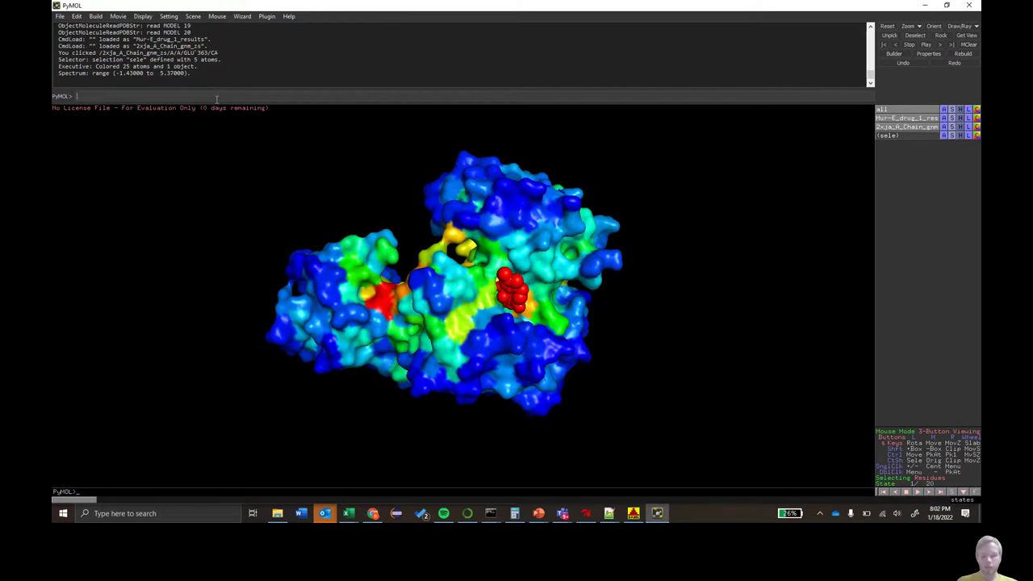
# Enter split_states Mur-E_drug_1_results, prefix=conf_ in the PyMOL command line.
pyautogui.write('it')
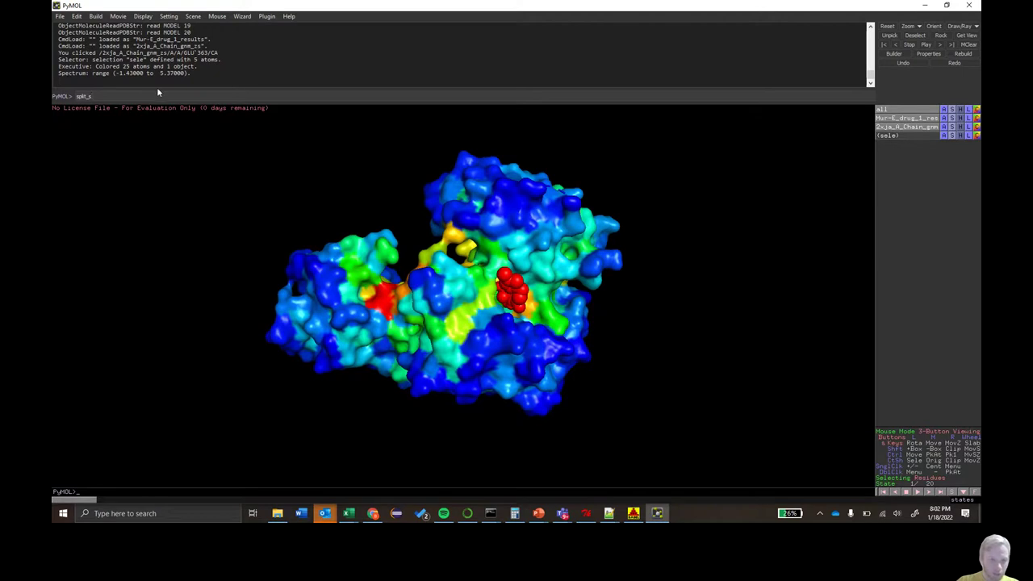
pyautogui.write('_states ,')
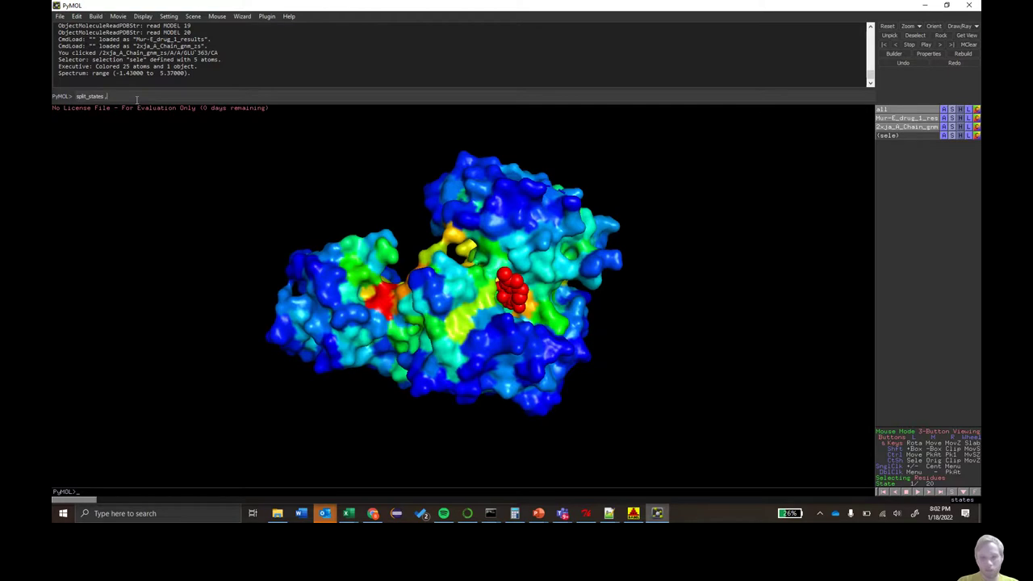
pyautogui.write('Mur-E')
pyautogui.press('Tab')
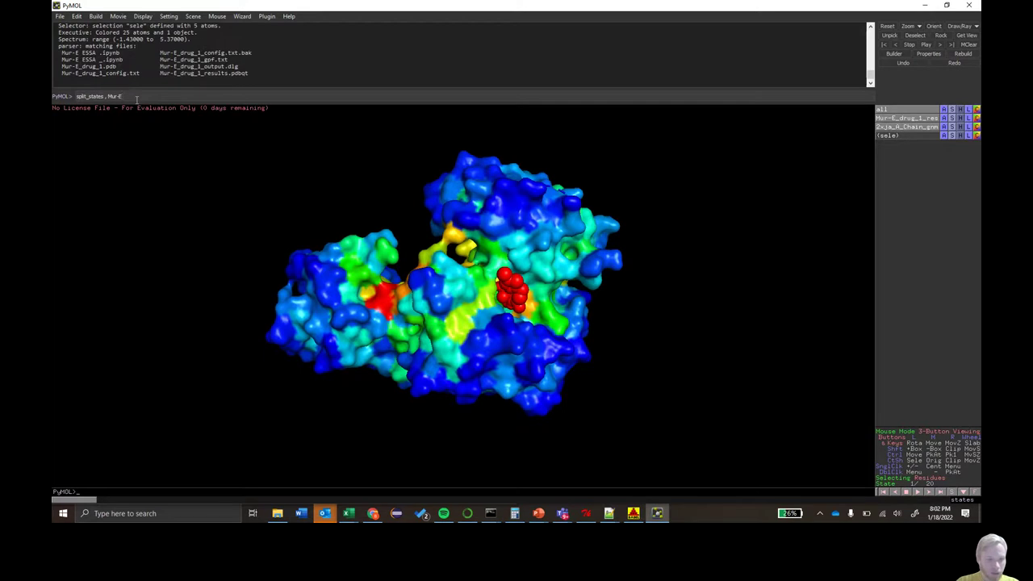
pyautogui.write('_drug')
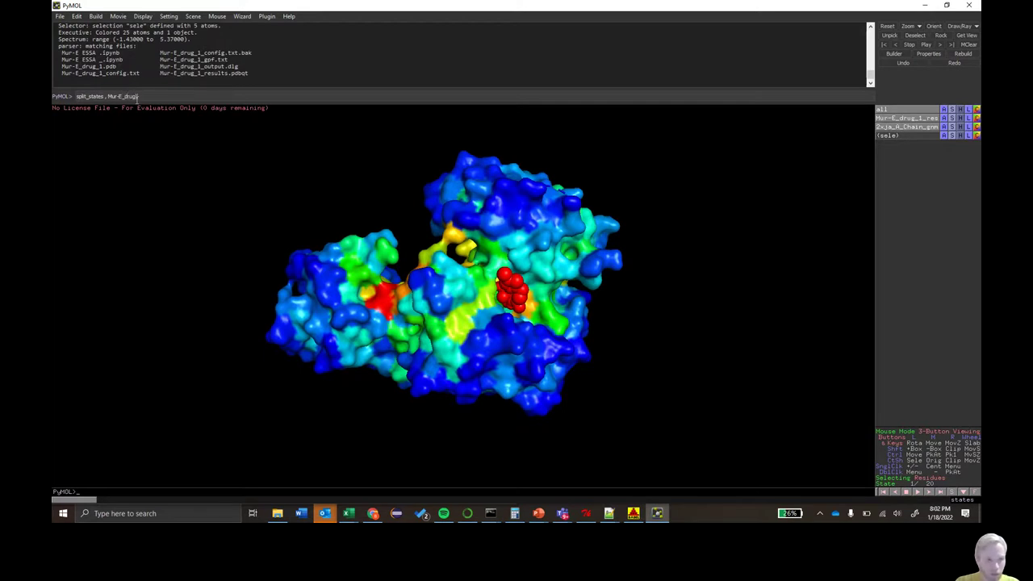
pyautogui.write('_1')
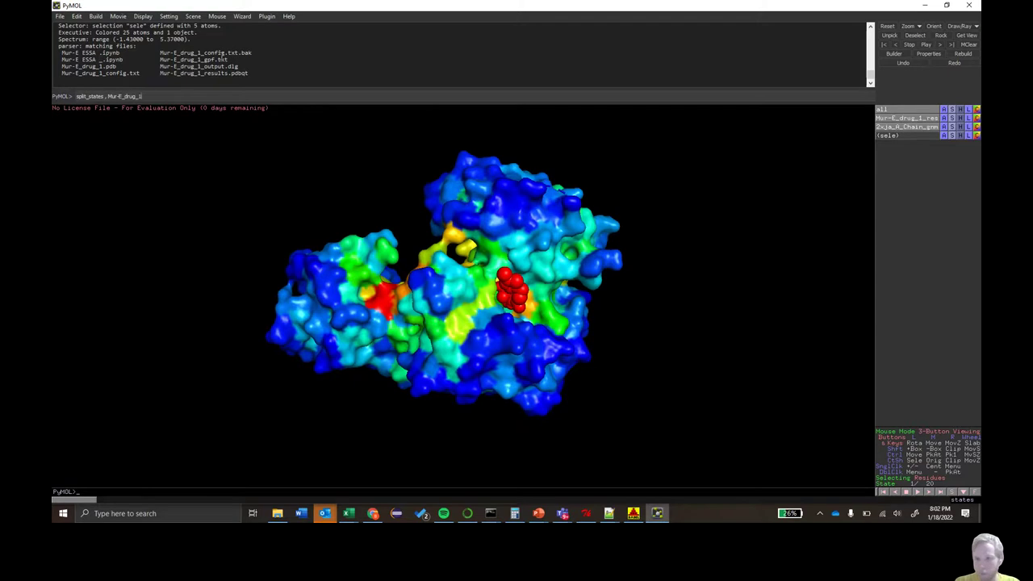
pyautogui.write('_res')
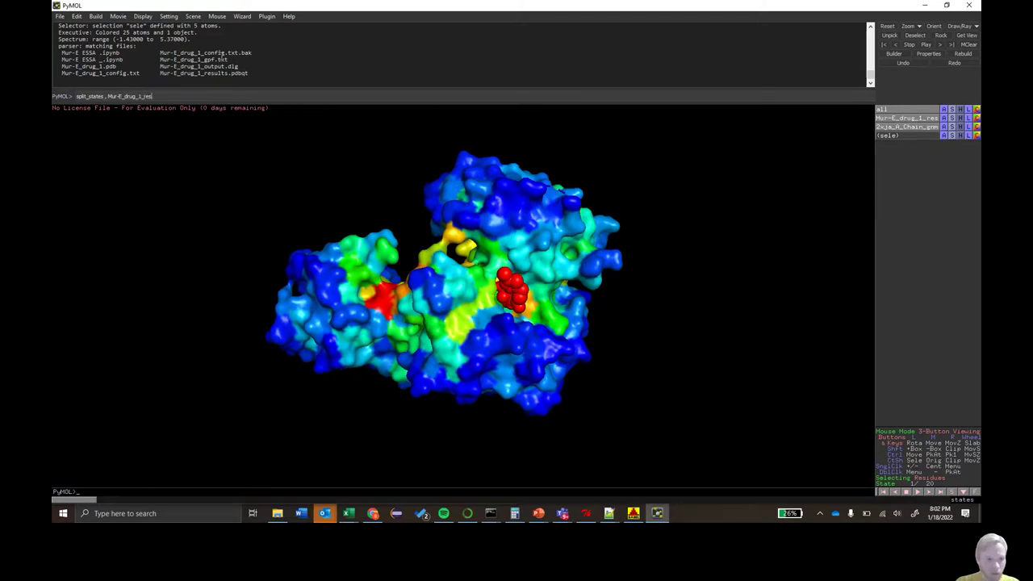
pyautogui.press('Tab')
pyautogui.press('BackSpace')
pyautogui.press('BackSpace')
pyautogui.press('BackSpace')
pyautogui.press('BackSpace')
pyautogui.press('BackSpace')
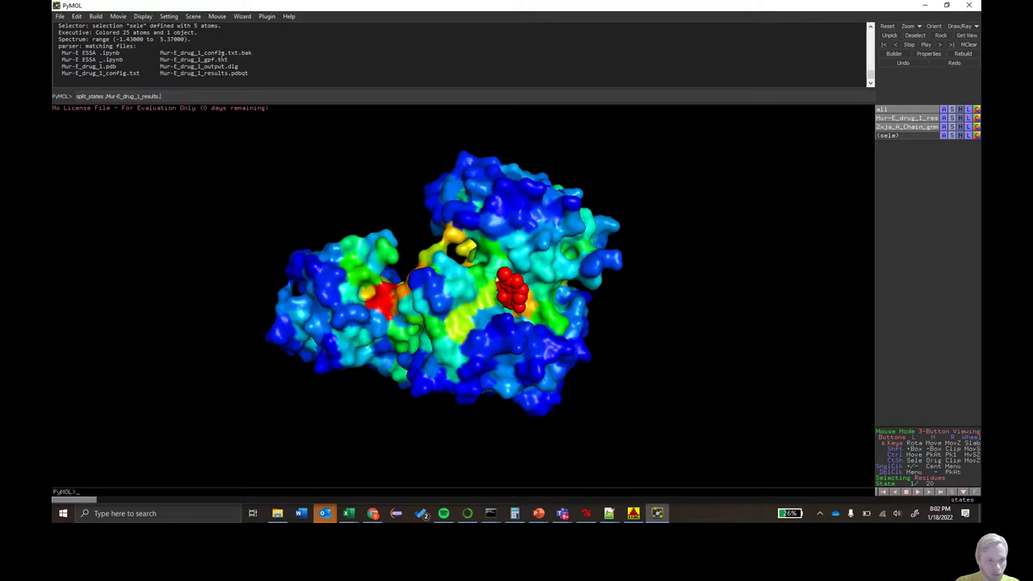
pyautogui.press('BackSpace')
pyautogui.press('BackSpace')
pyautogui.press('BackSpace')
pyautogui.press('BackSpace')
pyautogui.press('BackSpace')
pyautogui.press('BackSpace')
pyautogui.press('BackSpace')
pyautogui.press('BackSpace')
pyautogui.press('BackSpace')
pyautogui.press('BackSpace')
pyautogui.press('BackSpace')
pyautogui.press('BackSpace')
pyautogui.press('BackSpace')
pyautogui.press('BackSpace')
pyautogui.press('BackSpace')
pyautogui.press('BackSpace')
pyautogui.press('BackSpace')
pyautogui.press('BackSpace')
pyautogui.press('BackSpace')
pyautogui.press('BackSpace')
pyautogui.press('Tab')
pyautogui.press('BackSpace')
pyautogui.press('BackSpace')
pyautogui.press('BackSpace')
pyautogui.press('BackSpace')
pyautogui.press('BackSpace')
pyautogui.press('BackSpace')
pyautogui.press('BackSpace')
pyautogui.press('BackSpace')
pyautogui.press('BackSpace')
pyautogui.press('BackSpace')
pyautogui.press('BackSpace')
pyautogui.press('BackSpace')
pyautogui.press('BackSpace')
pyautogui.press('BackSpace')
pyautogui.press('BackSpace')
pyautogui.press('BackSpace')
pyautogui.press('BackSpace')
pyautogui.press('BackSpace')
pyautogui.press('BackSpace')
pyautogui.press('BackSpace')
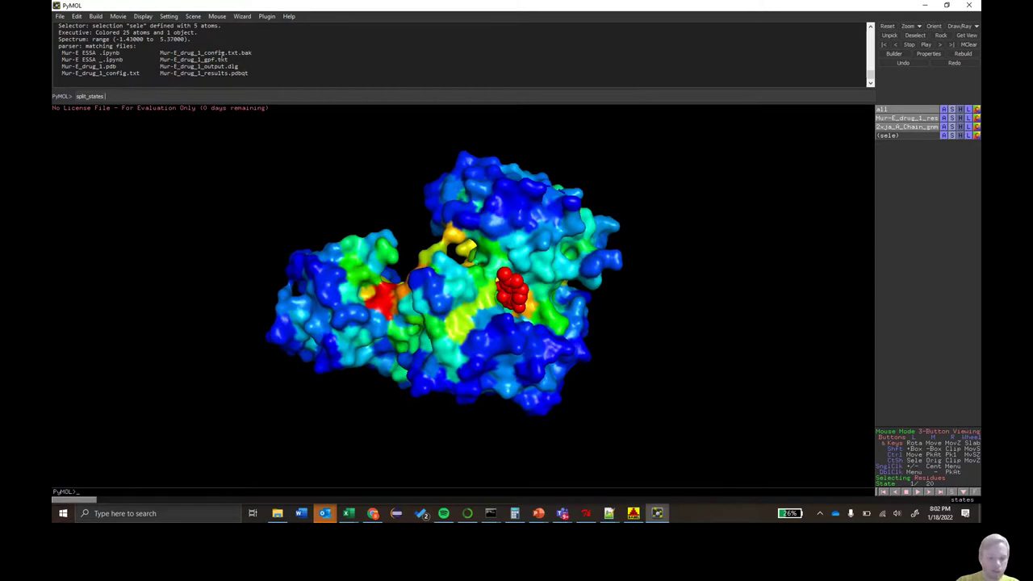
pyautogui.write('Mur-E')
pyautogui.press('Tab')
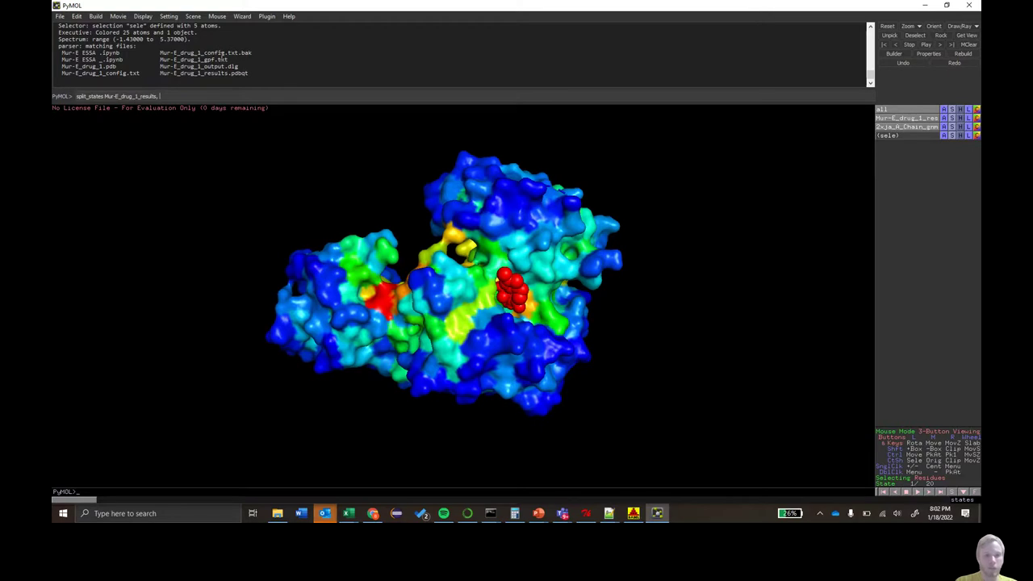
pyautogui.write('prefix=conf_')
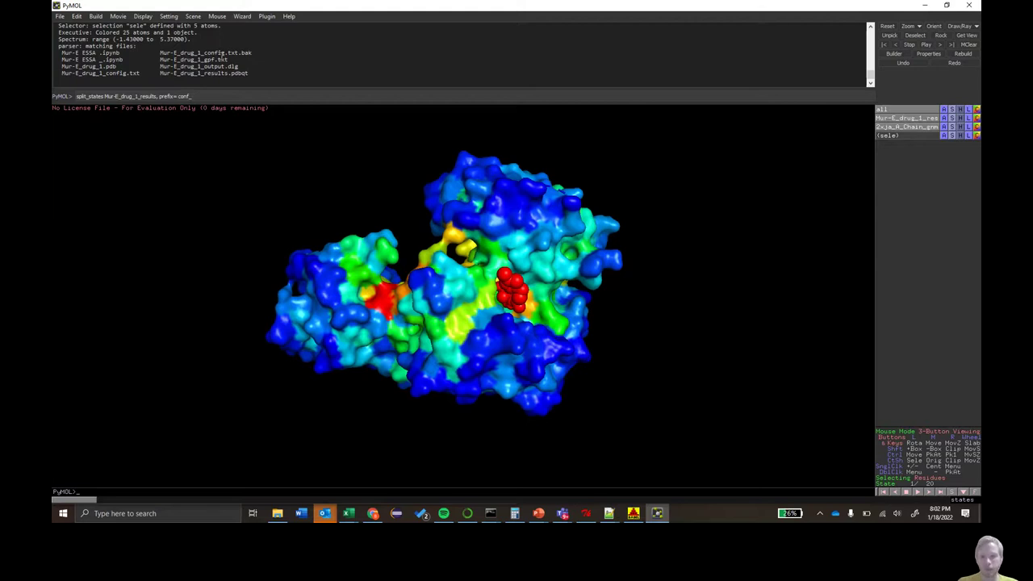
pyautogui.press('Return')
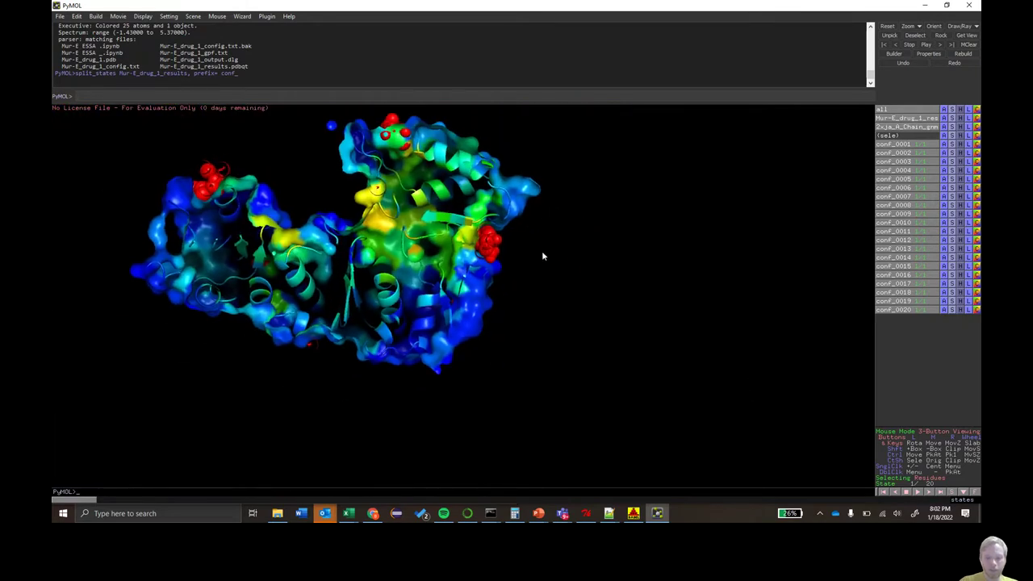
# Disable poses conf_0006 through conf_0020 in the object panel.
pyautogui.moveTo(484, 278); pyautogui.dragTo(427, 309)
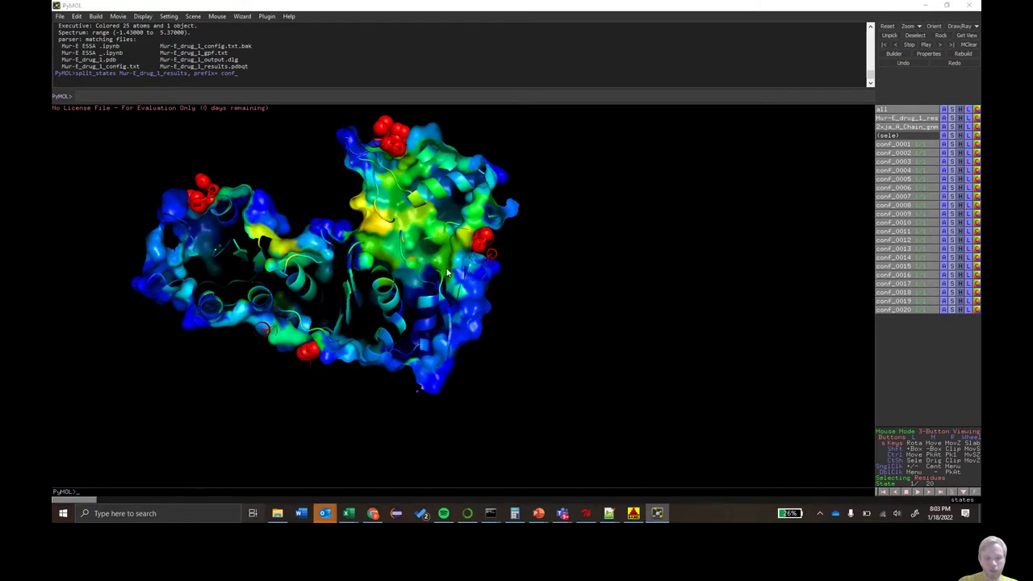
pyautogui.press('super+Tab')
pyautogui.click(147, 127)
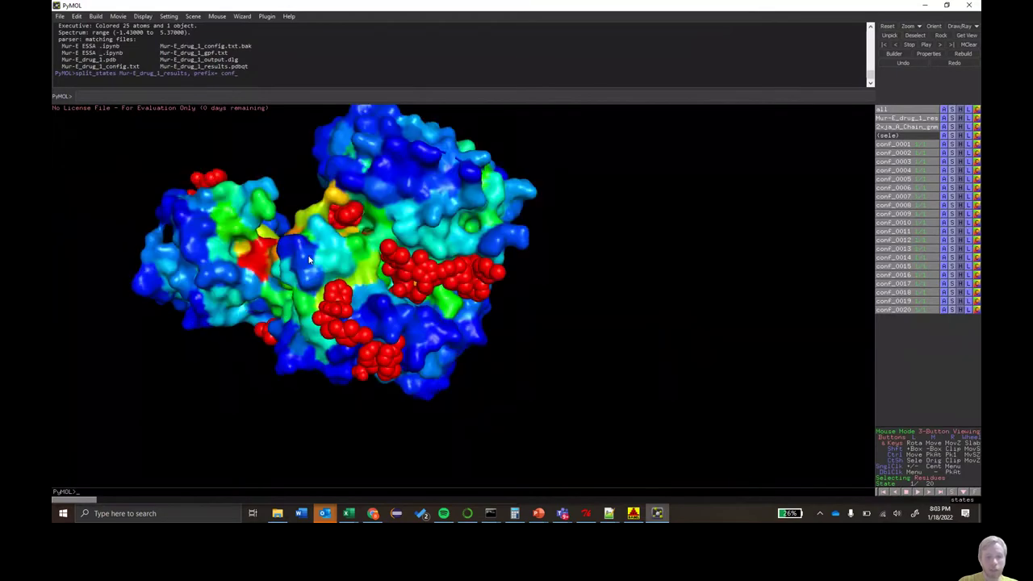
pyautogui.moveTo(381, 293); pyautogui.dragTo(468, 303)
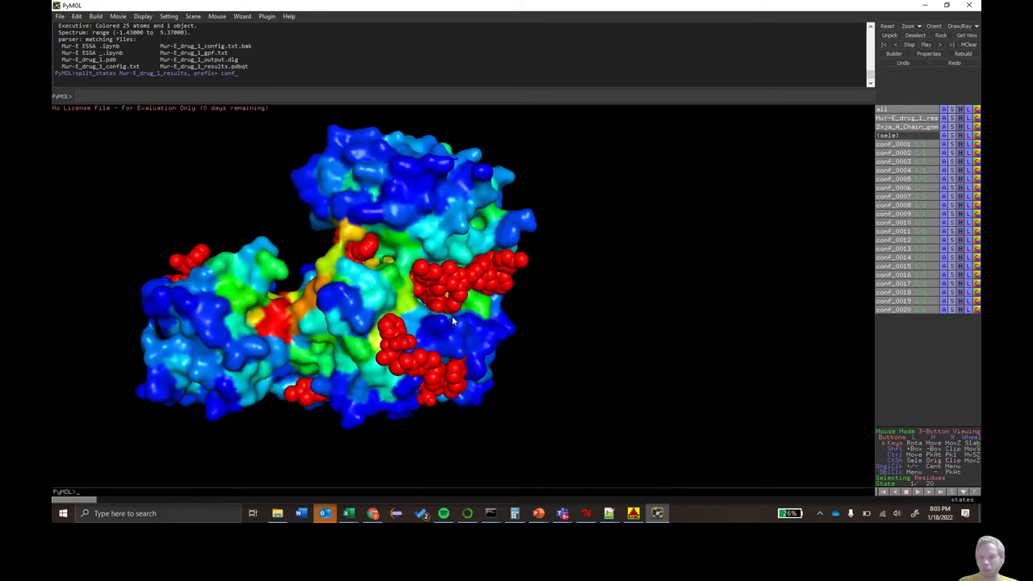
pyautogui.click(905, 145)
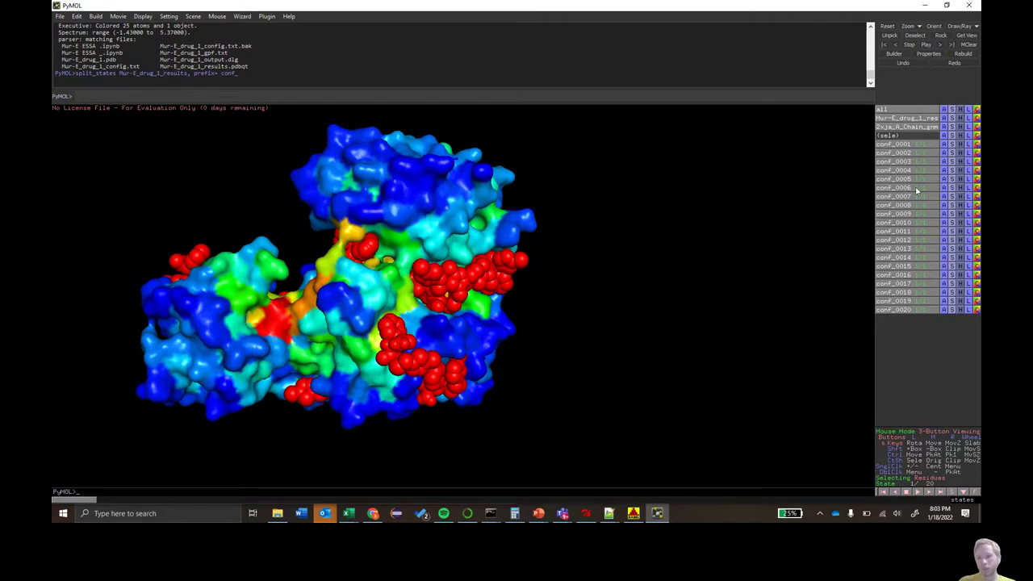
pyautogui.moveTo(917, 188); pyautogui.dragTo(903, 316)
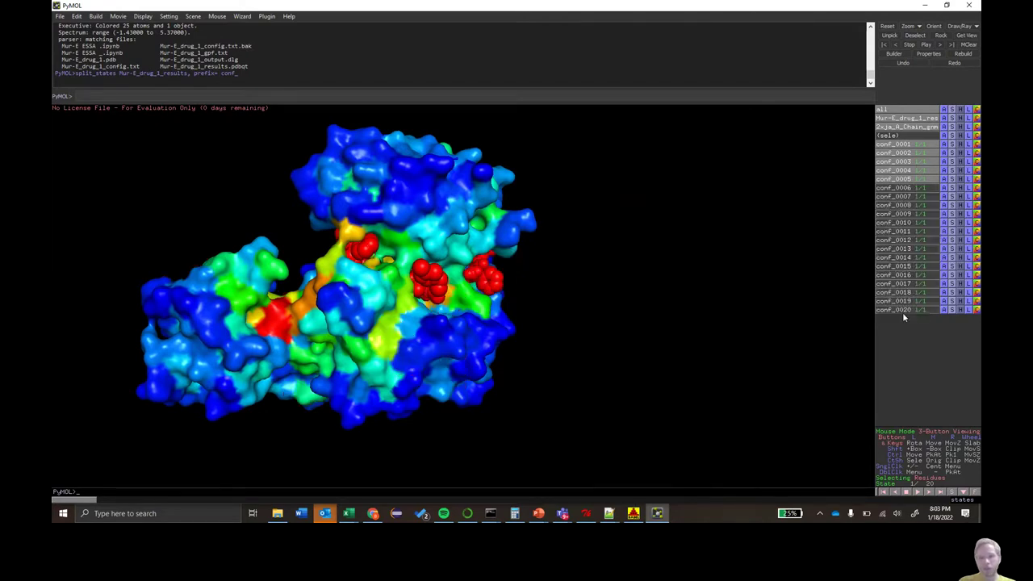
# Rotate the complex to inspect the five remaining poses in their binding sites.
pyautogui.moveTo(551, 314); pyautogui.dragTo(353, 272)
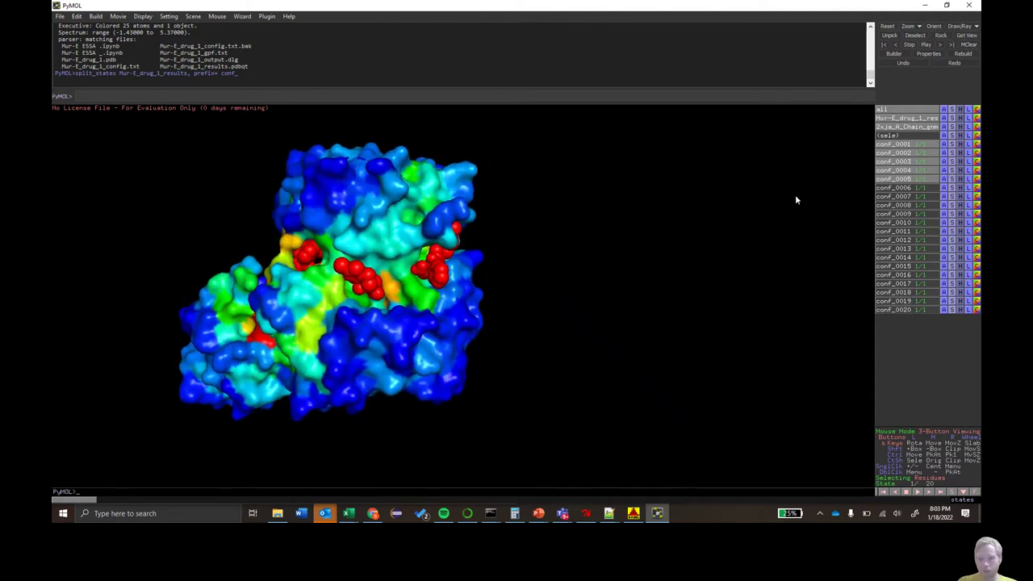
pyautogui.moveTo(556, 341); pyautogui.dragTo(497, 286)
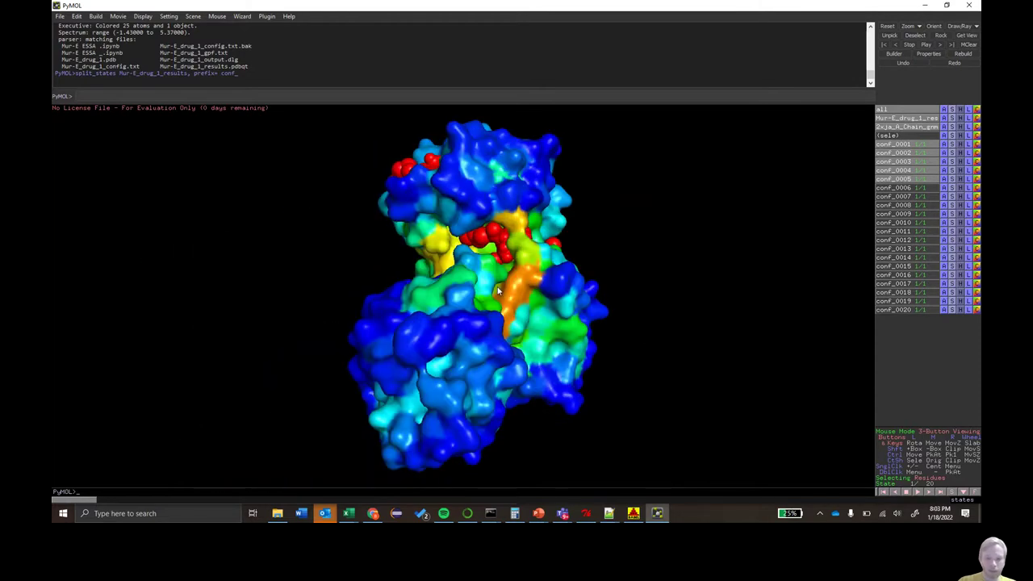
pyautogui.moveTo(522, 252); pyautogui.dragTo(517, 336)
pyautogui.moveTo(603, 385); pyautogui.dragTo(495, 368)
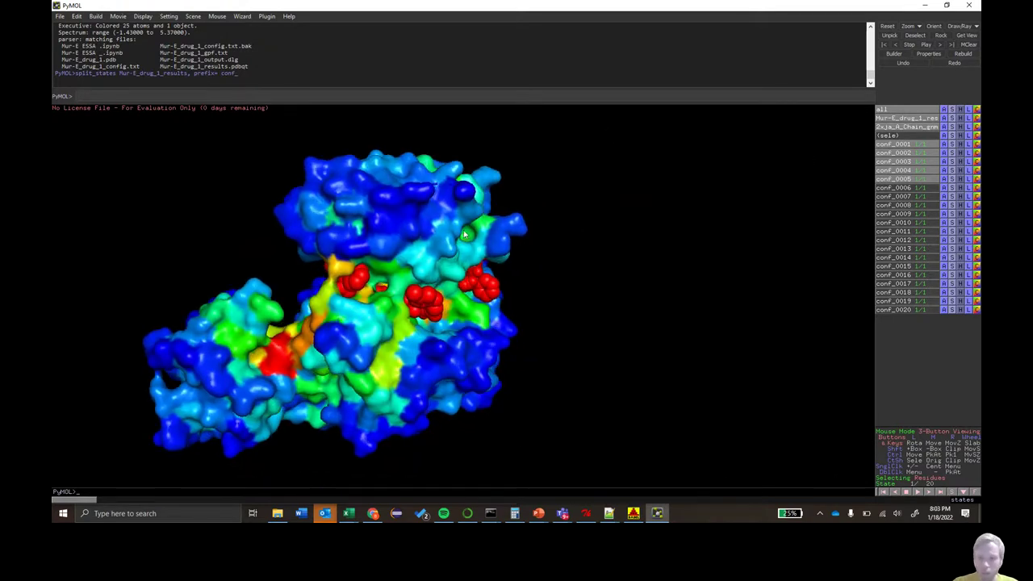
pyautogui.click(960, 119)
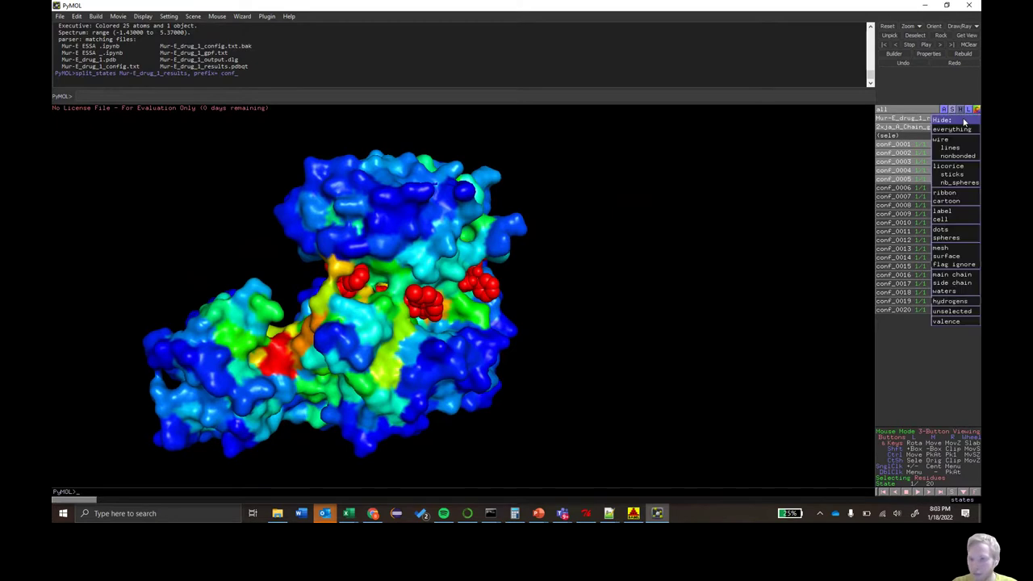
# Hide the receptor chain's surface so the protein shows as a cartoon.
pyautogui.click(956, 156)
pyautogui.click(960, 128)
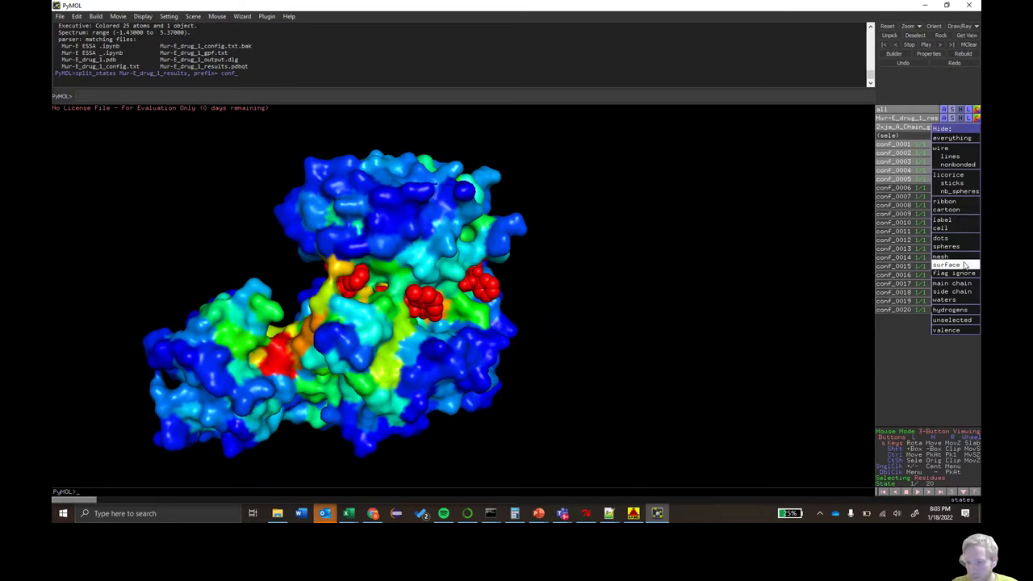
pyautogui.click(965, 265)
# Rotate the cartoon receptor to inspect the positions of the five red poses.
pyautogui.moveTo(521, 281); pyautogui.dragTo(545, 320)
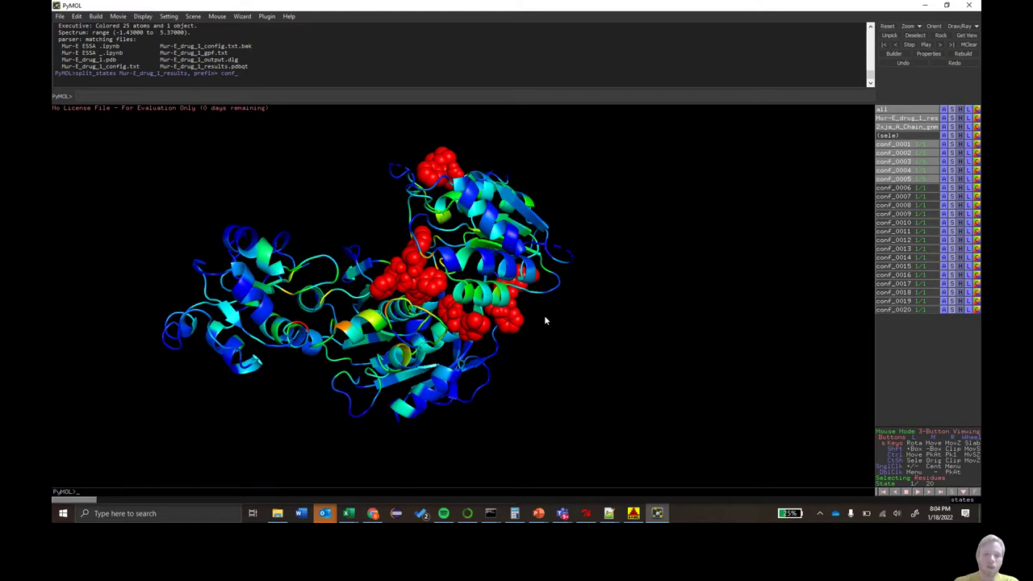
pyautogui.moveTo(549, 216); pyautogui.dragTo(505, 183)
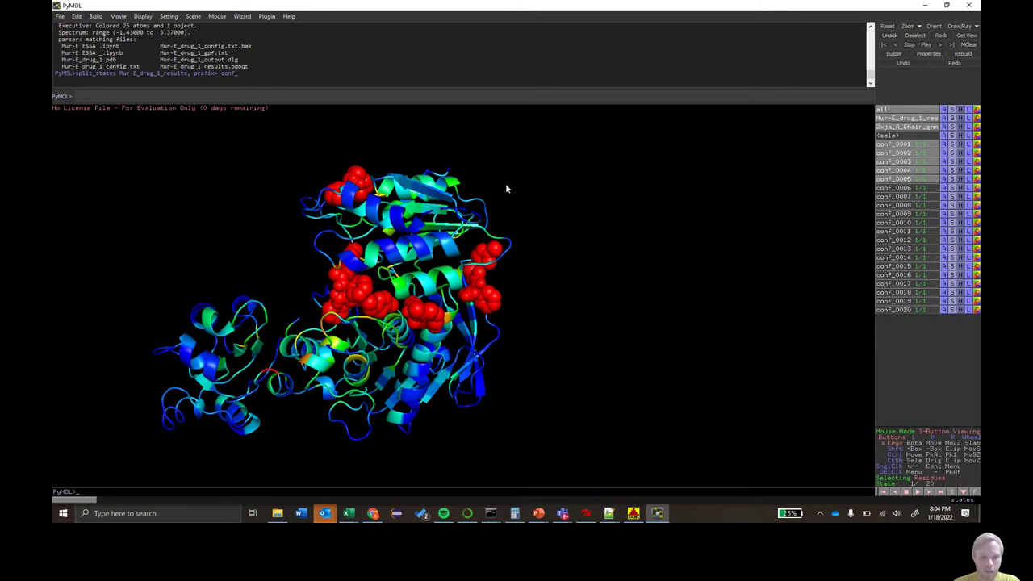
pyautogui.moveTo(511, 231); pyautogui.dragTo(478, 201)
pyautogui.moveTo(400, 219); pyautogui.dragTo(445, 218)
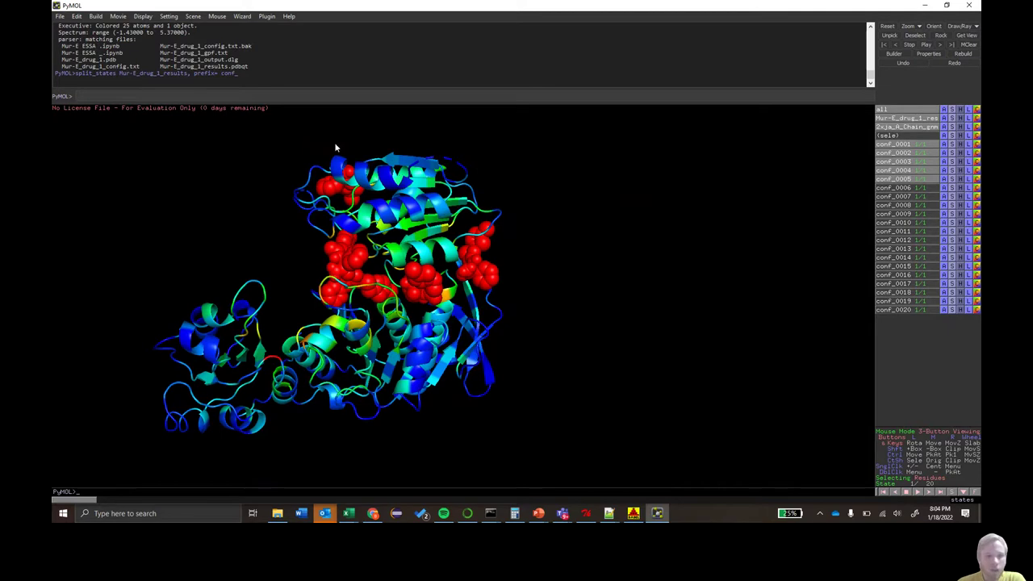
pyautogui.click(61, 17)
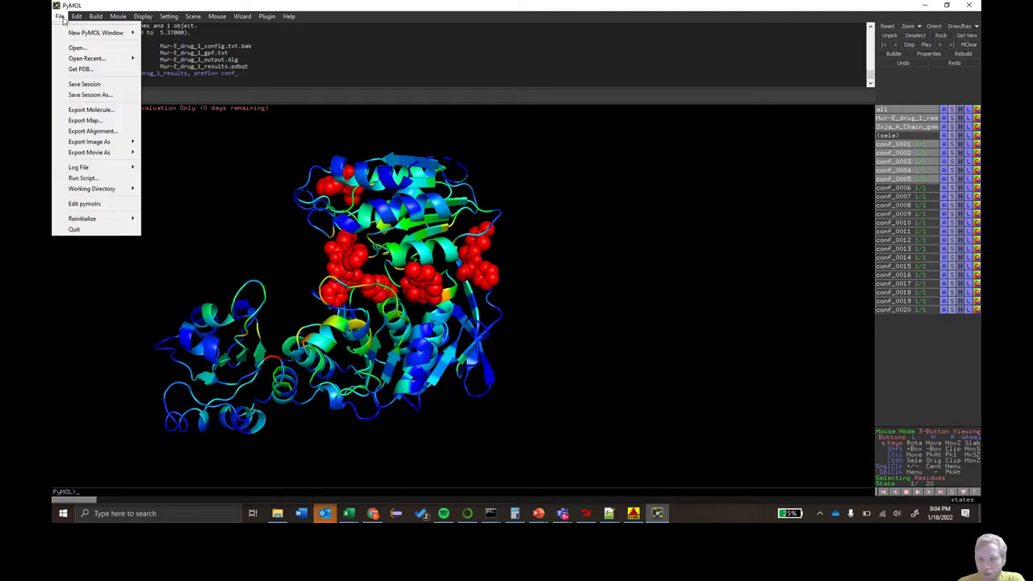
# Start Save Session As and browse toward the CREST folder in Documents.
pyautogui.click(89, 95)
pyautogui.scroll(5, 84, 120)
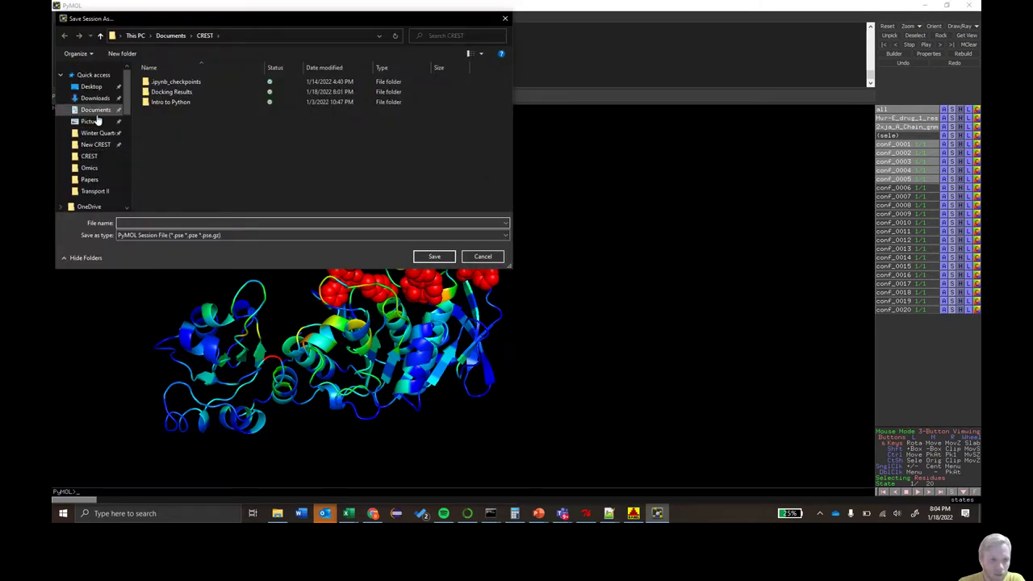
pyautogui.click(95, 155)
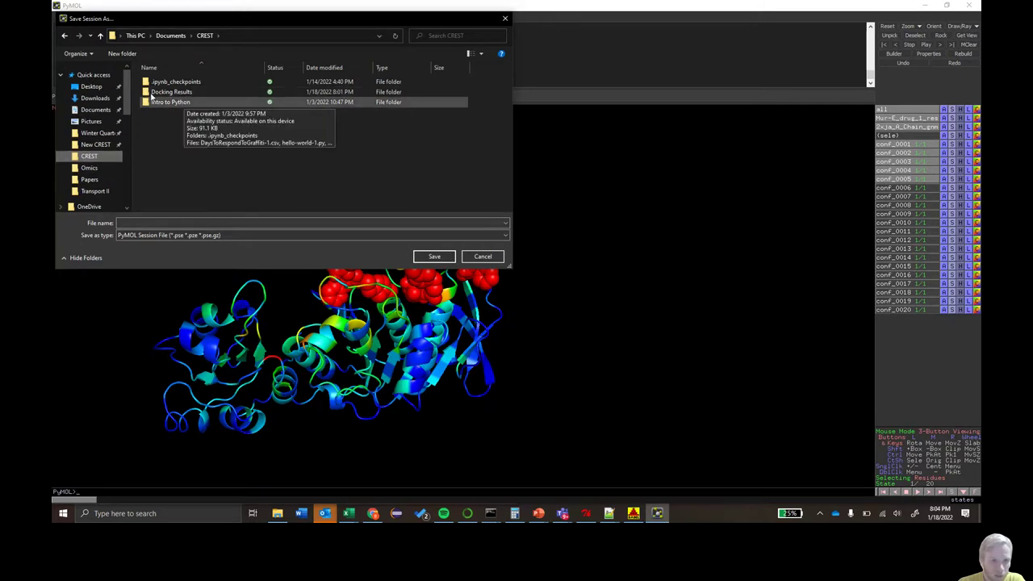
pyautogui.click(91, 97)
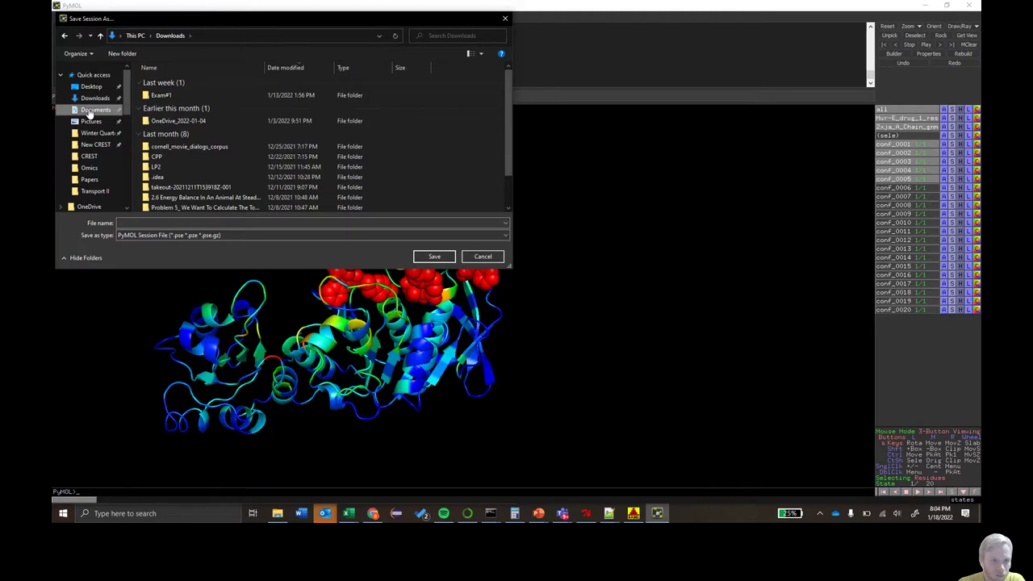
pyautogui.click(93, 109)
pyautogui.doubleClick(171, 112)
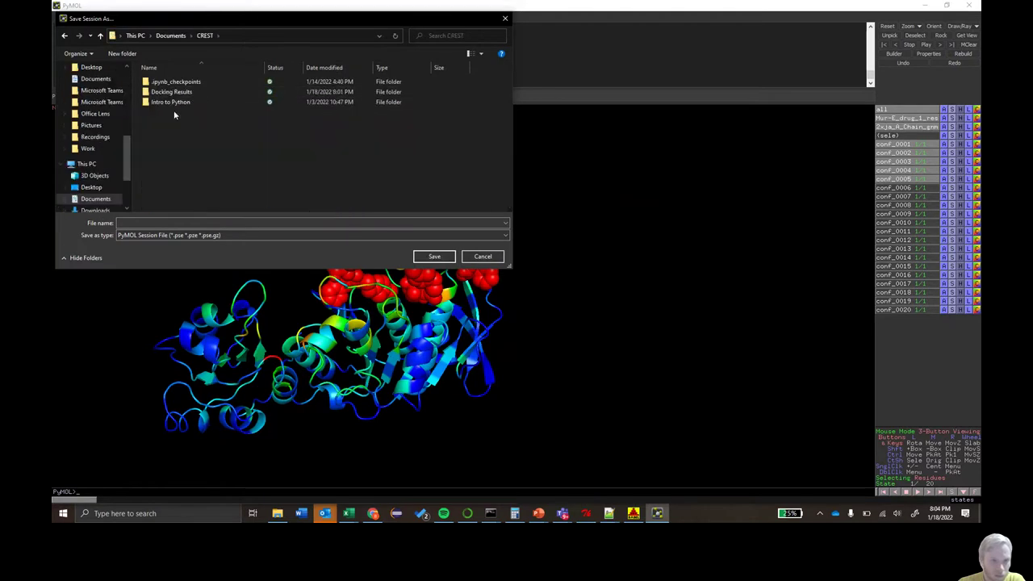
pyautogui.scroll(4, 116, 100)
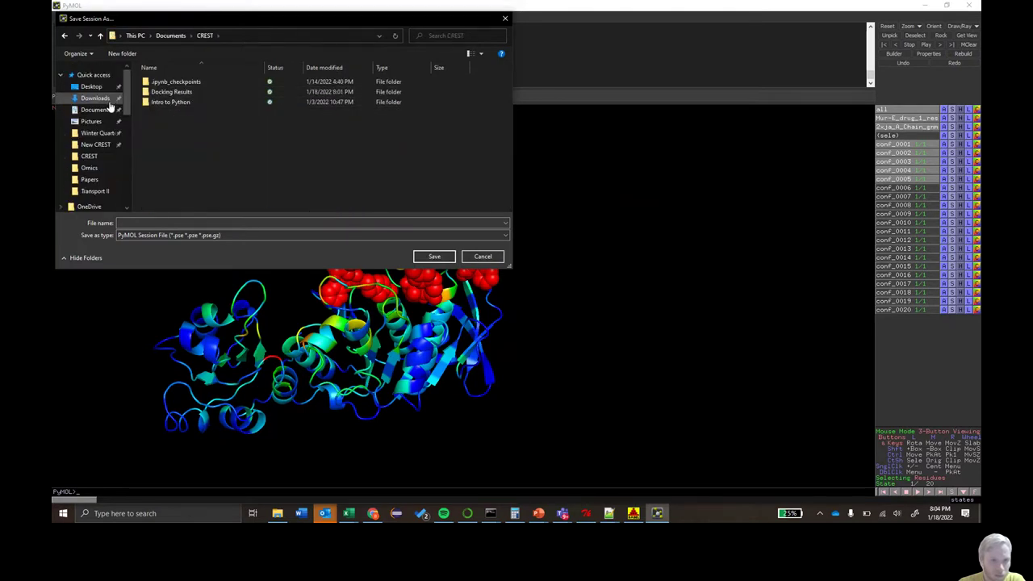
pyautogui.click(112, 109)
# Open Documents > CREST > Docking Results > Pymol Sessions and enter the file name Mur-E_drug_1_.
pyautogui.click(169, 121)
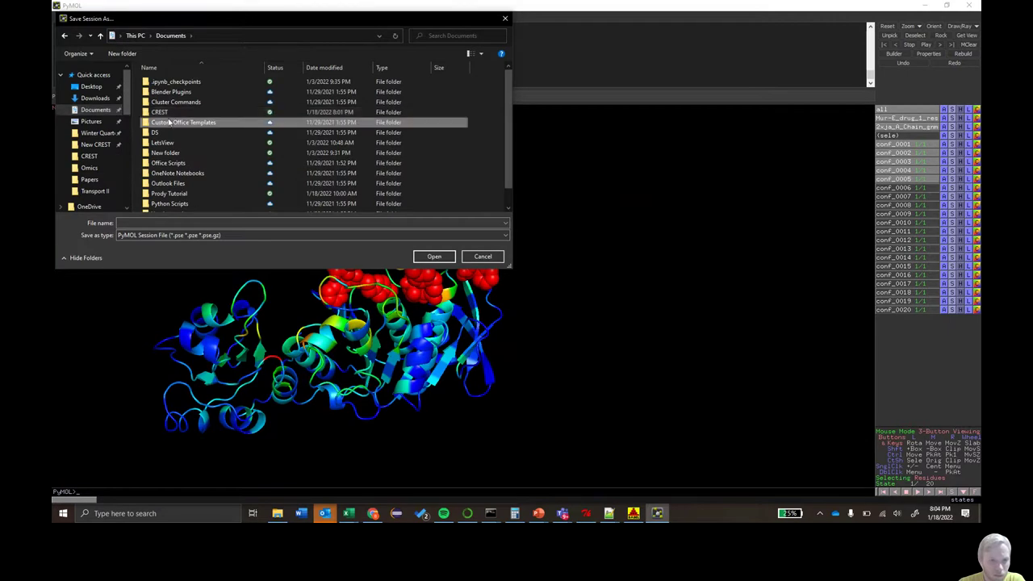
pyautogui.doubleClick(173, 112)
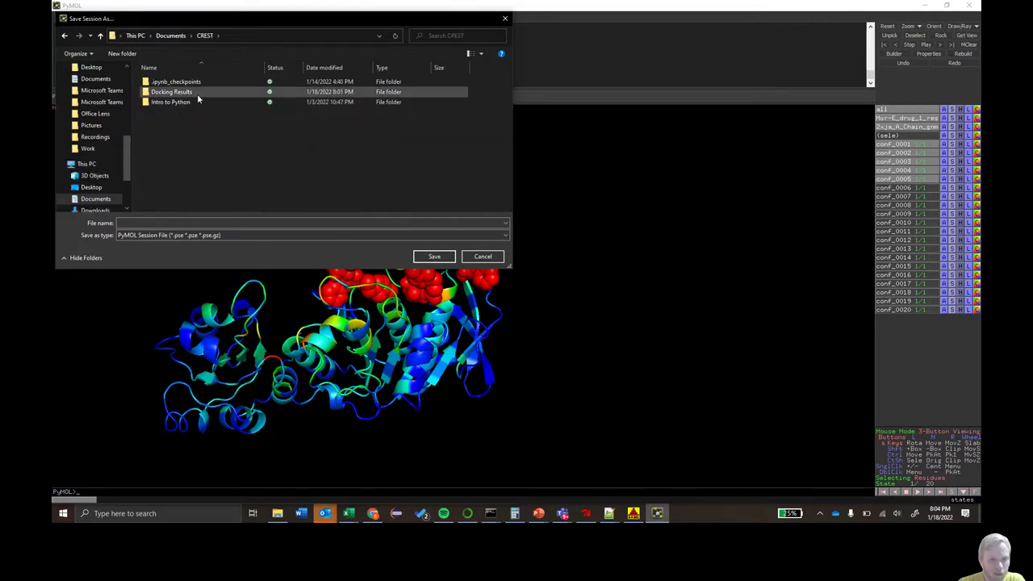
pyautogui.doubleClick(197, 94)
pyautogui.doubleClick(170, 122)
pyautogui.click(173, 222)
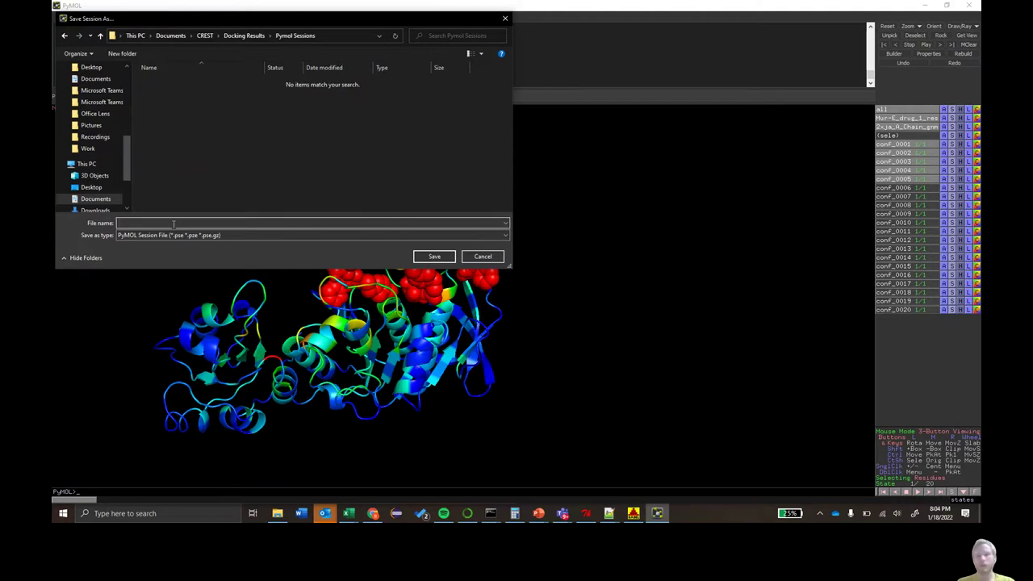
pyautogui.write('Mur-E_drug_1_')
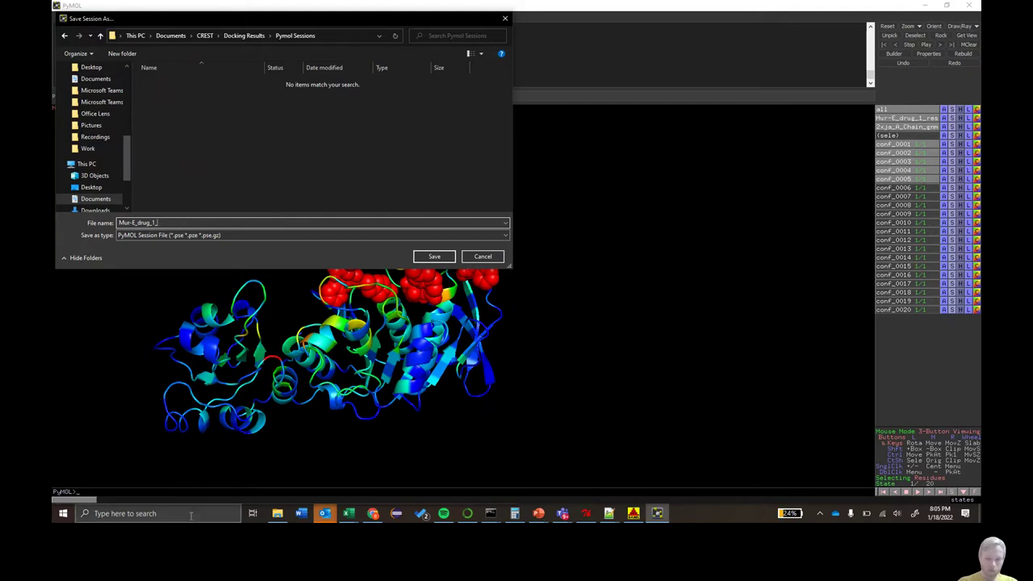
pyautogui.click(348, 514)
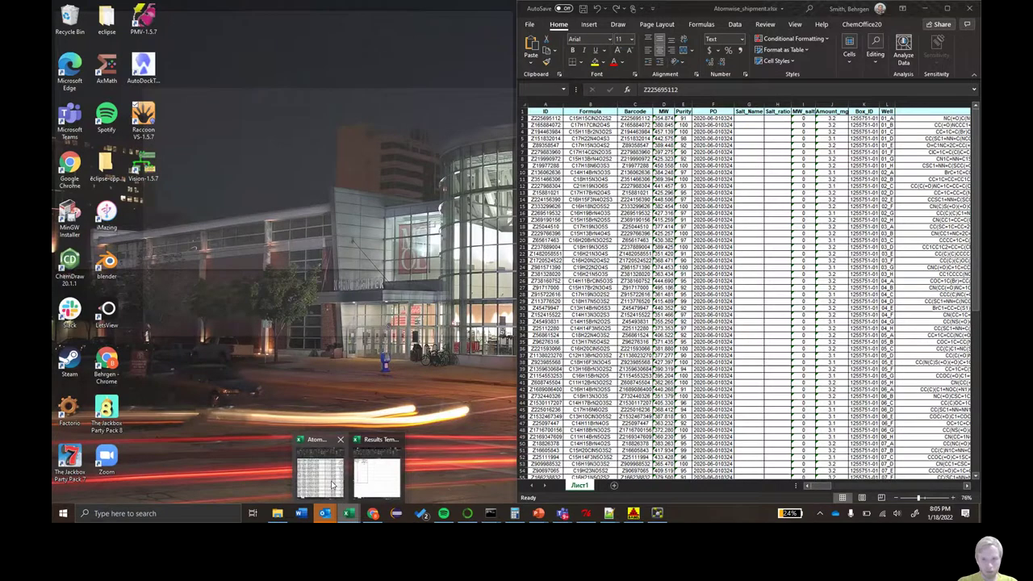
# Look up the drug ID in the Atomwise sheet, then save the session as Mur-E_drug_1_pymol.pse in Pymol Sessions.
pyautogui.click(320, 476)
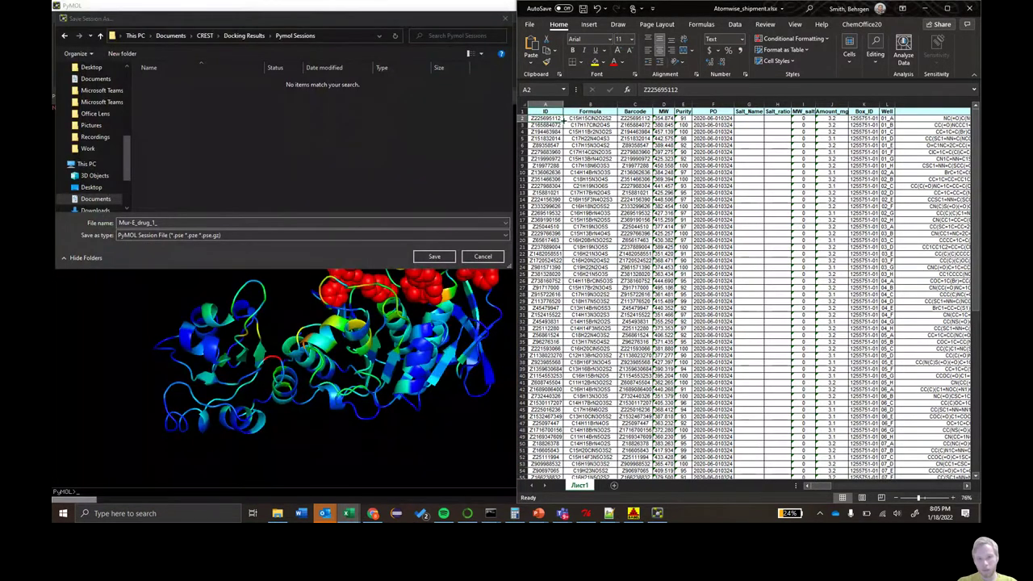
pyautogui.click(551, 158)
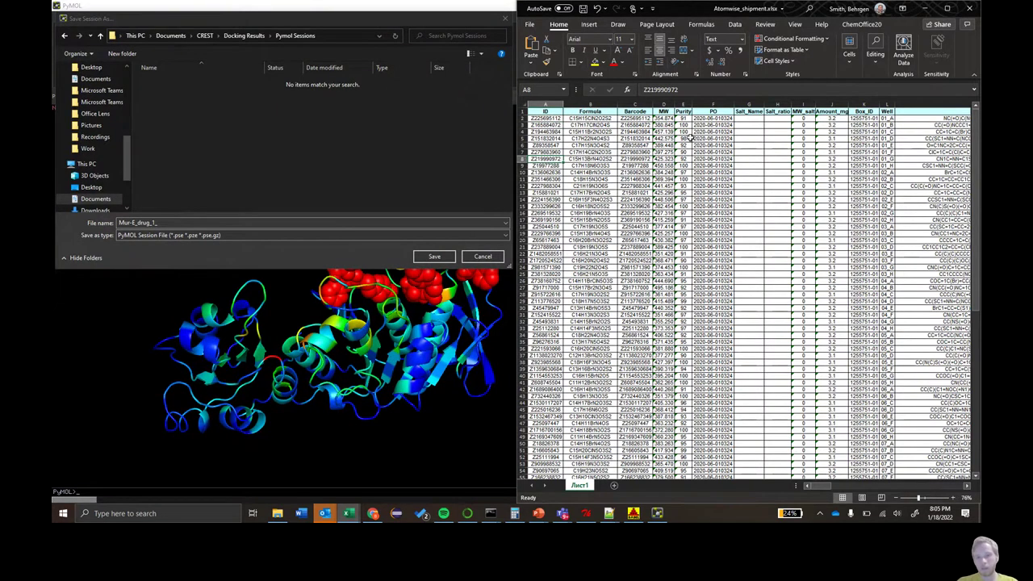
pyautogui.click(924, 9)
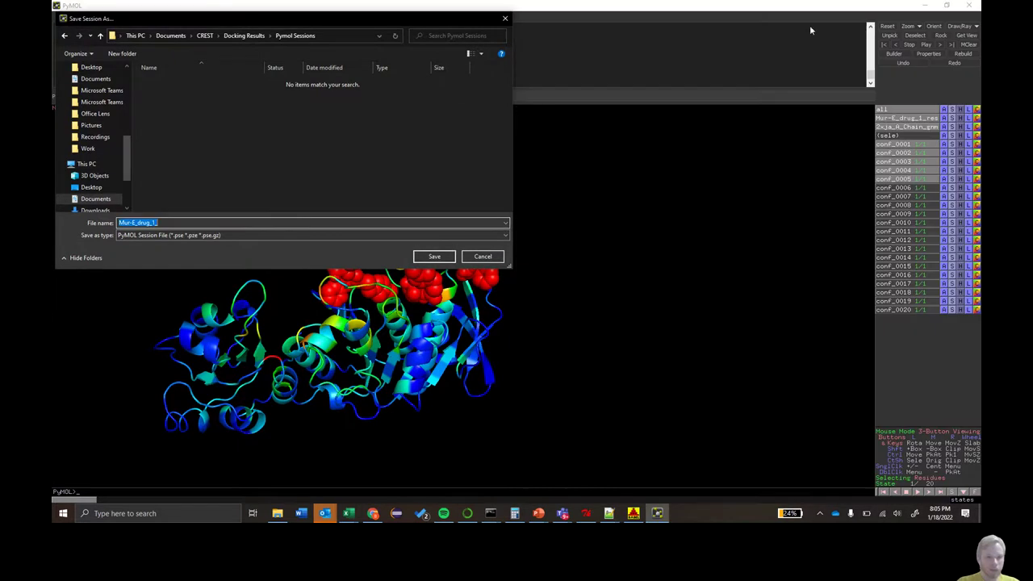
pyautogui.click(291, 225)
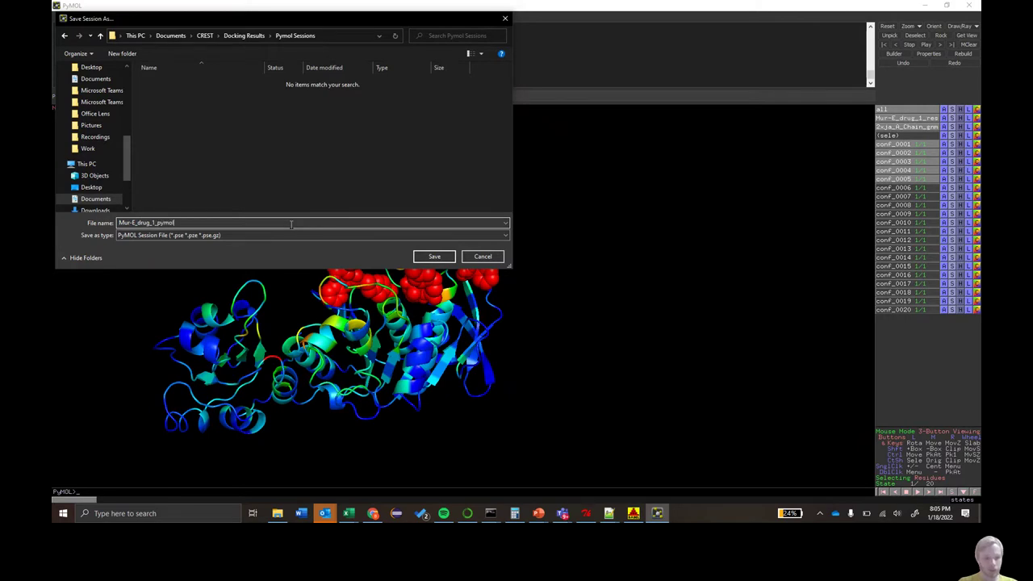
pyautogui.click(433, 256)
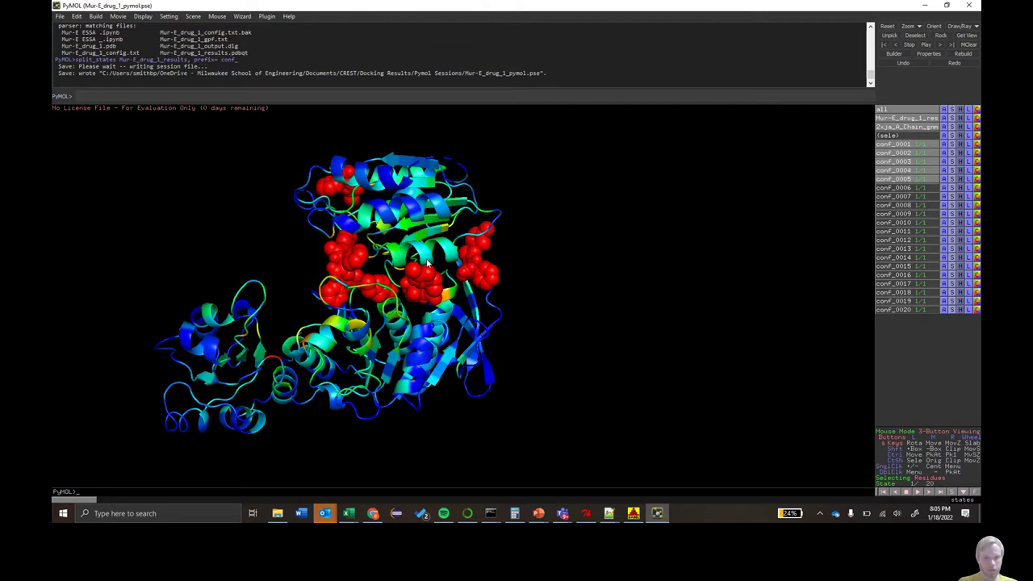
# Close PyMOL, decline keeping the missing results file in Notepad++, and go to the Pymol Sessions folder.
pyautogui.click(968, 5)
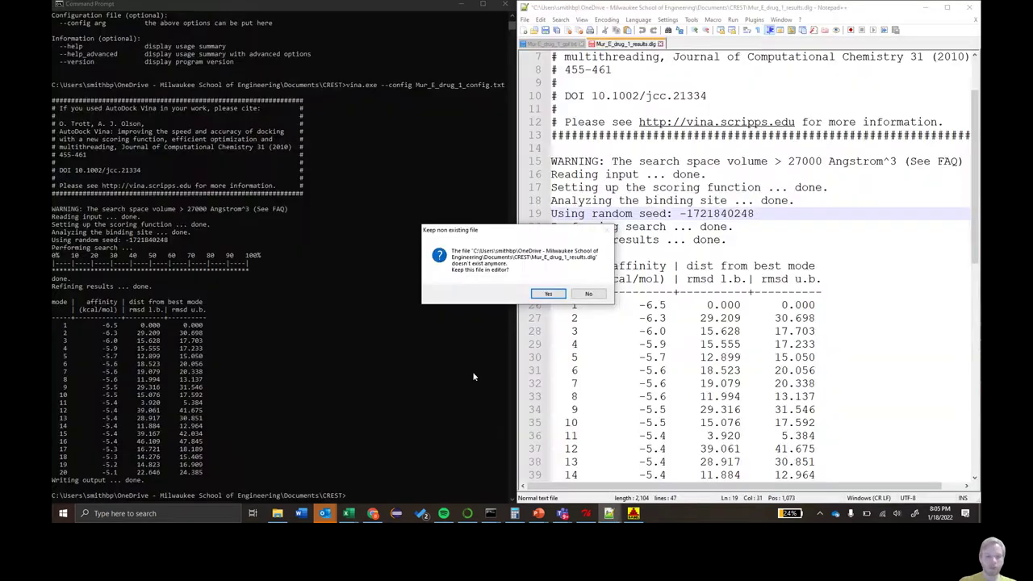
pyautogui.click(587, 293)
pyautogui.click(277, 513)
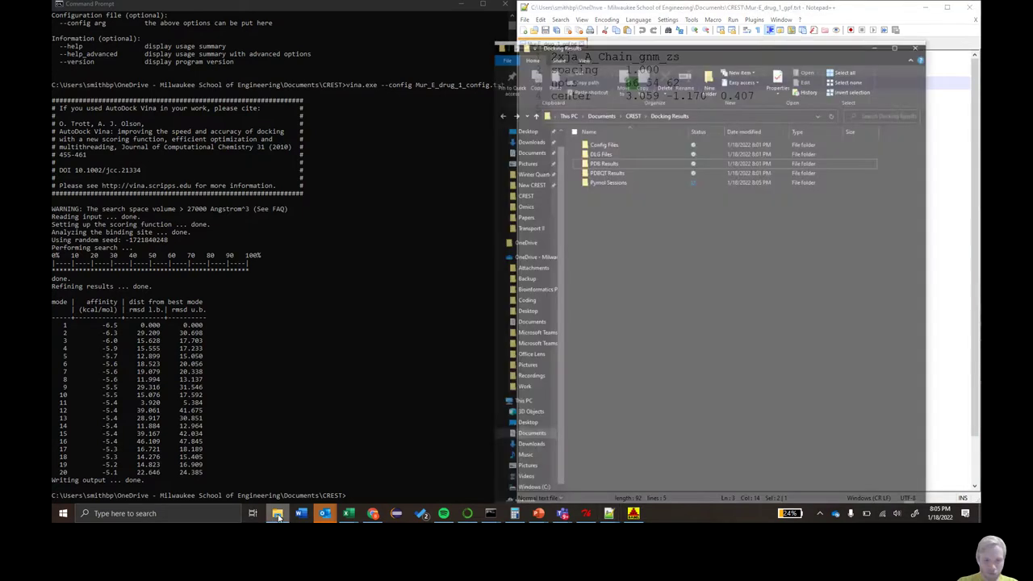
pyautogui.doubleClick(637, 148)
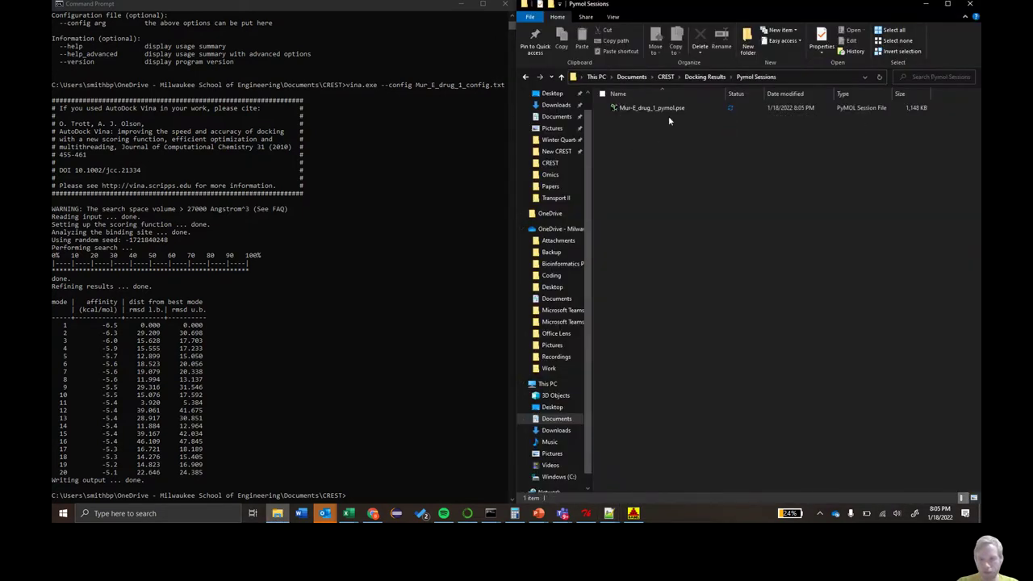
# Reopen Mur-E_drug_1_pymol.pse, rotate the molecule to verify the session, then close PyMOL.
pyautogui.doubleClick(680, 110)
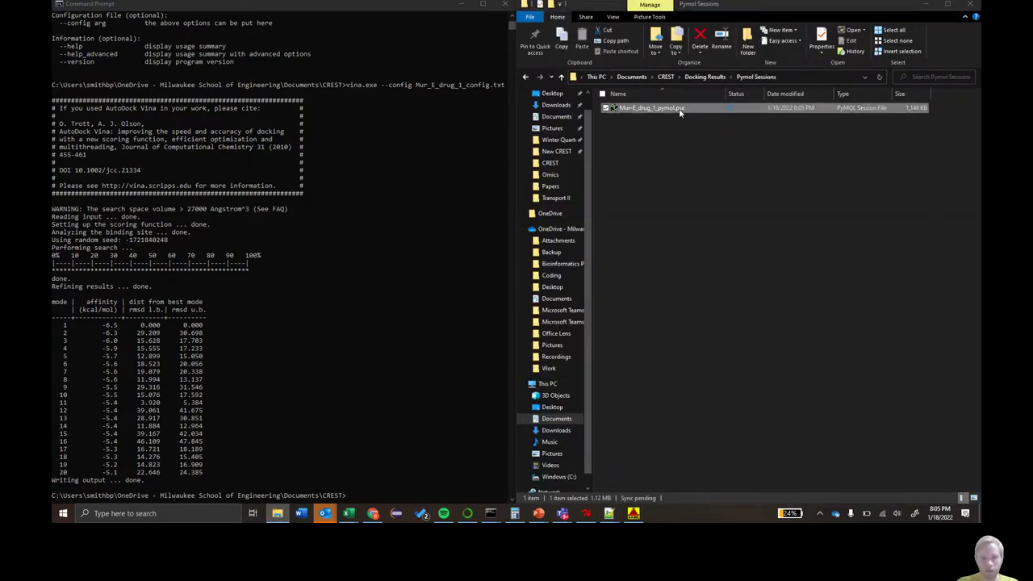
pyautogui.click(612, 165)
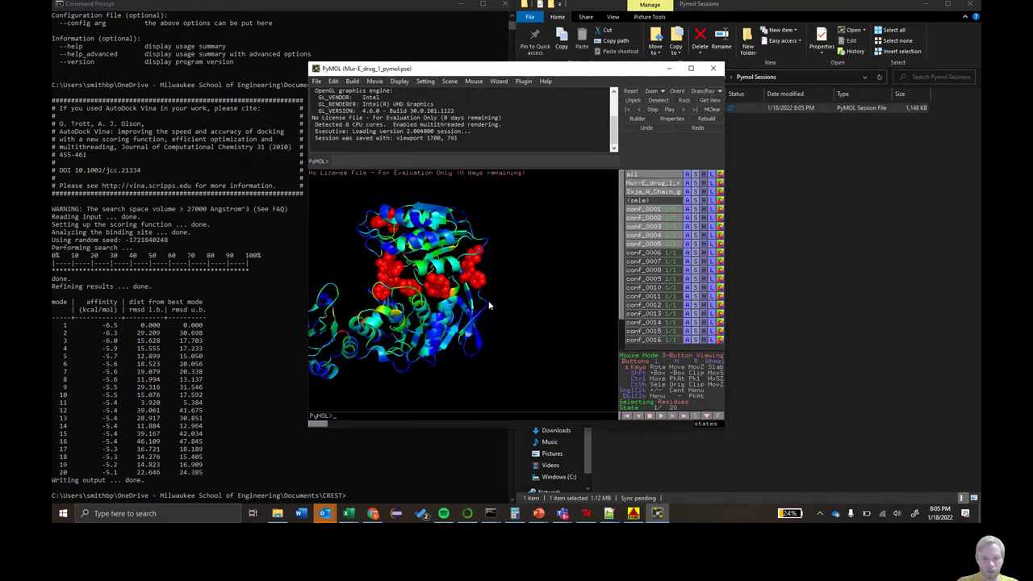
pyautogui.moveTo(545, 346); pyautogui.dragTo(485, 242)
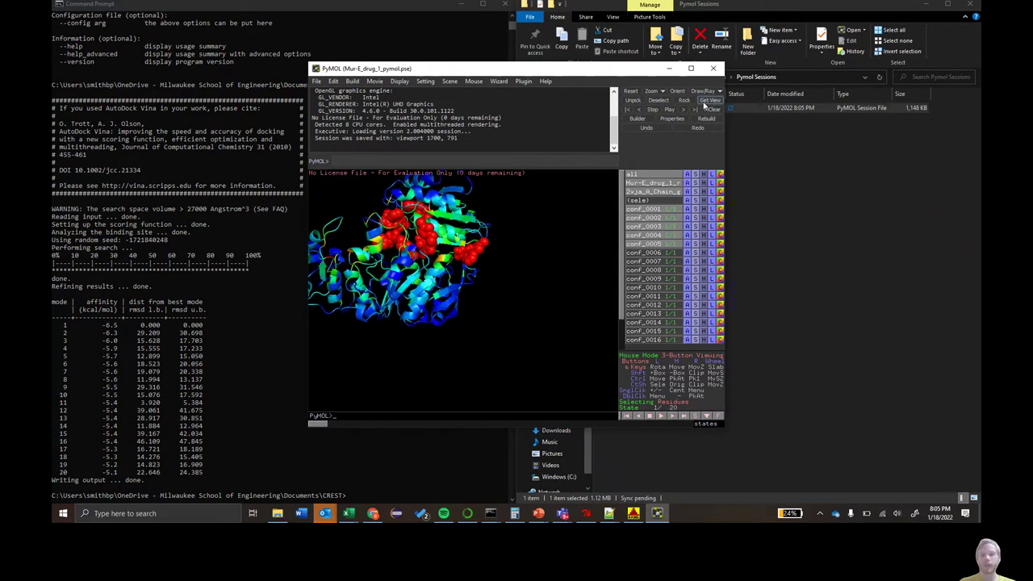
pyautogui.click(716, 74)
pyautogui.moveTo(347, 513)
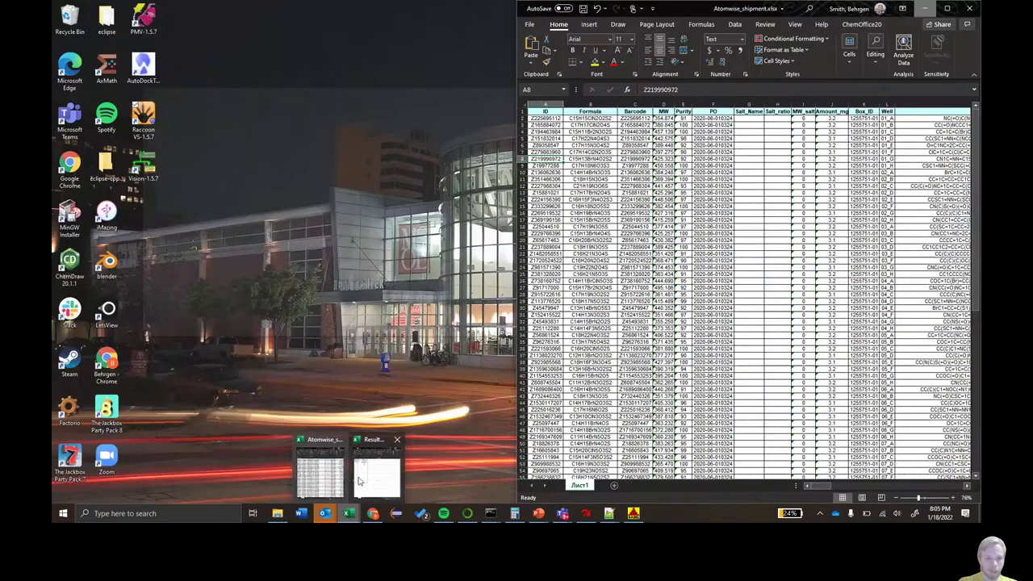
# In Results Template, copy the table A1:B24 to D1 and autofit columns D:E.
pyautogui.click(377, 478)
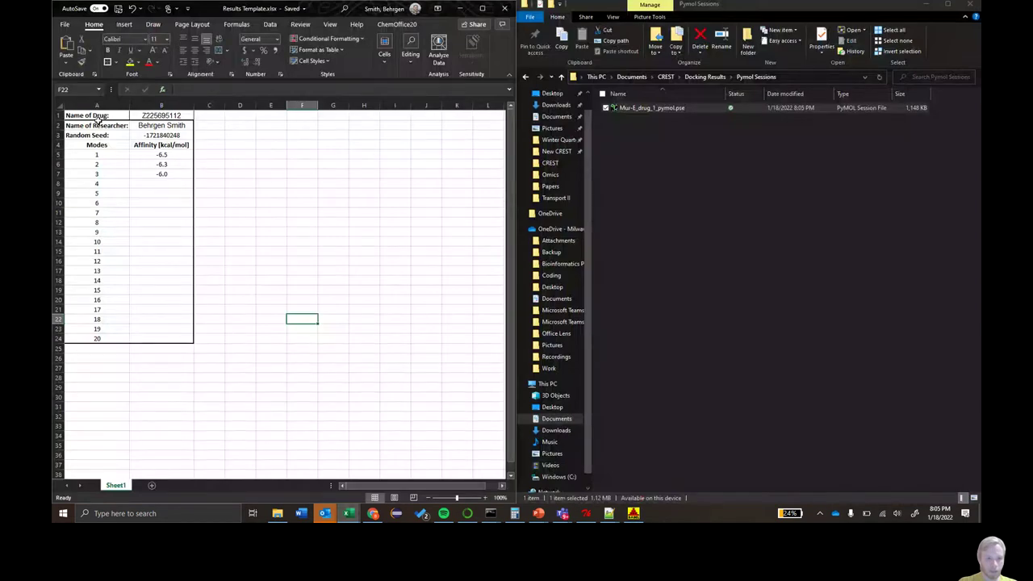
pyautogui.moveTo(95, 115); pyautogui.dragTo(147, 339)
pyautogui.hotkey('ctrl', 'c')
pyautogui.click(234, 117)
pyautogui.hotkey('ctrl', 'v')
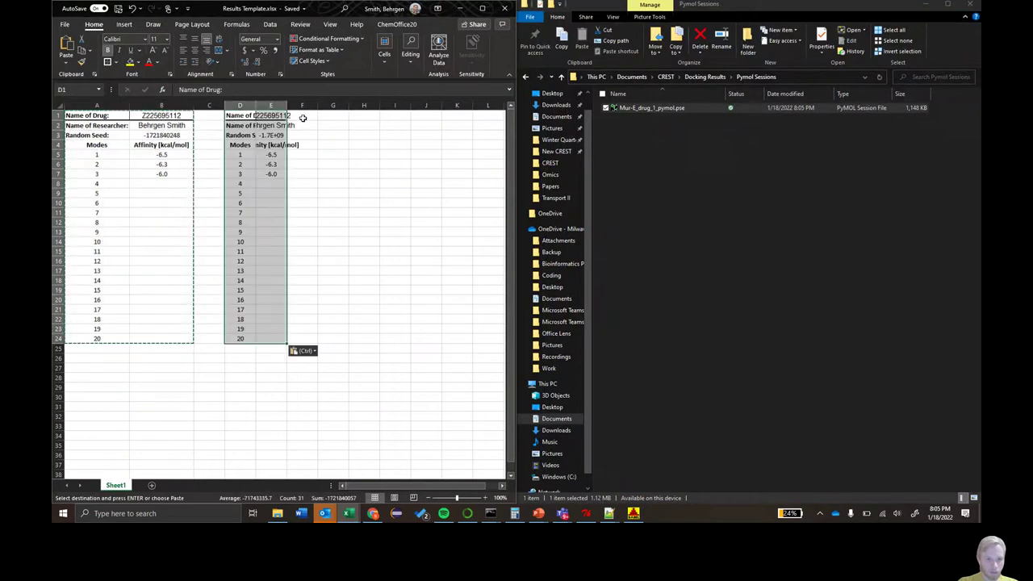
pyautogui.doubleClick(283, 104)
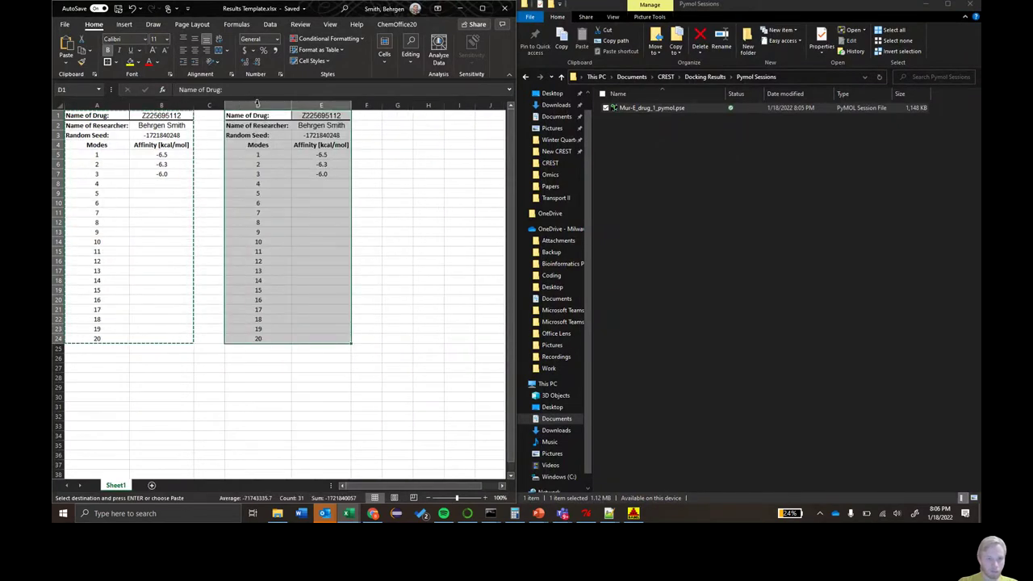
pyautogui.click(420, 240)
# Clear the copied affinity values E5:E16 and the drug, researcher and seed entries E1:E3.
pyautogui.moveTo(321, 155); pyautogui.dragTo(314, 256)
pyautogui.press('Delete')
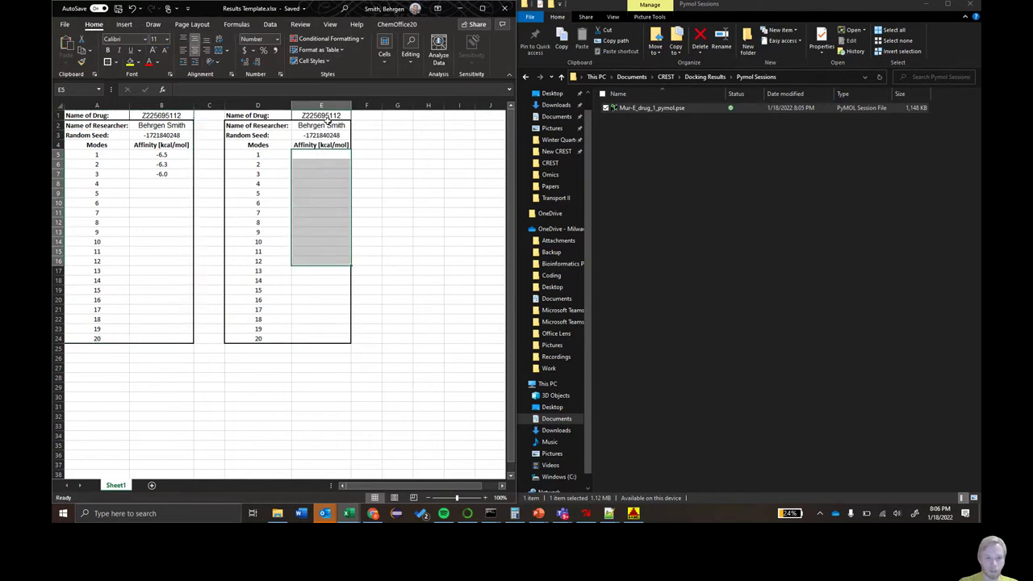
pyautogui.moveTo(328, 114); pyautogui.dragTo(322, 139)
pyautogui.press('Delete')
pyautogui.click(317, 191)
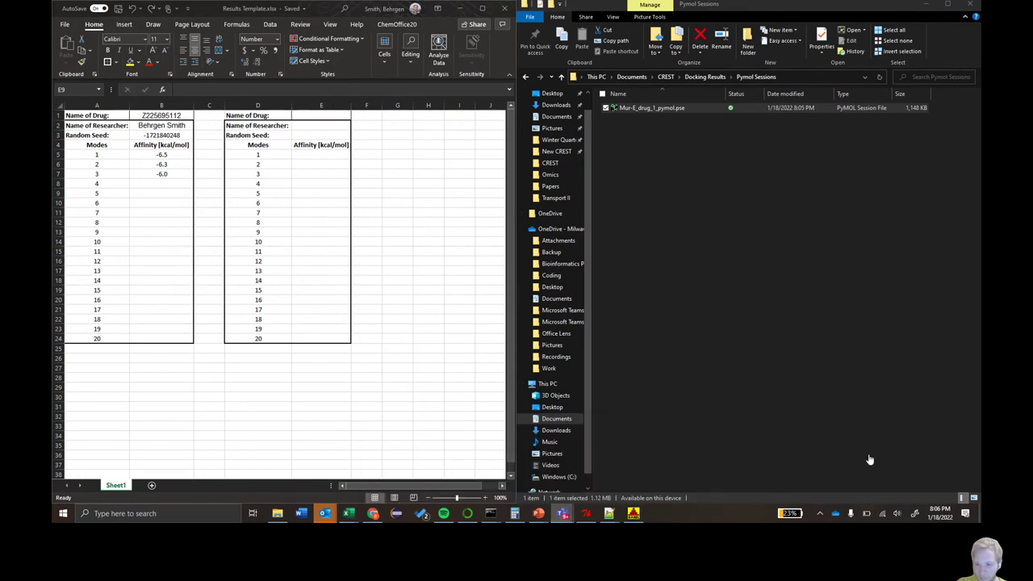
pyautogui.hotkey('alt', 'Tab')
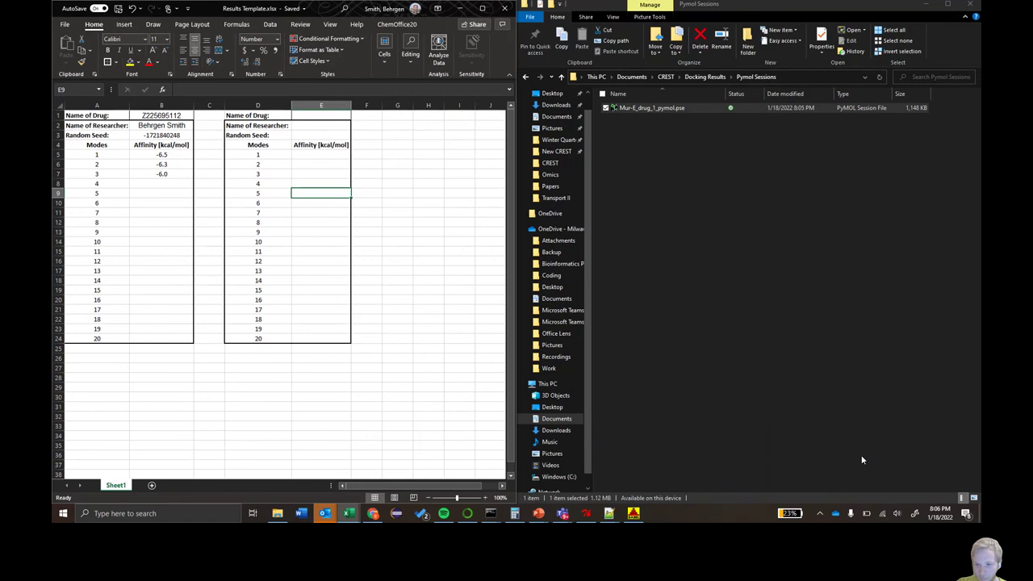